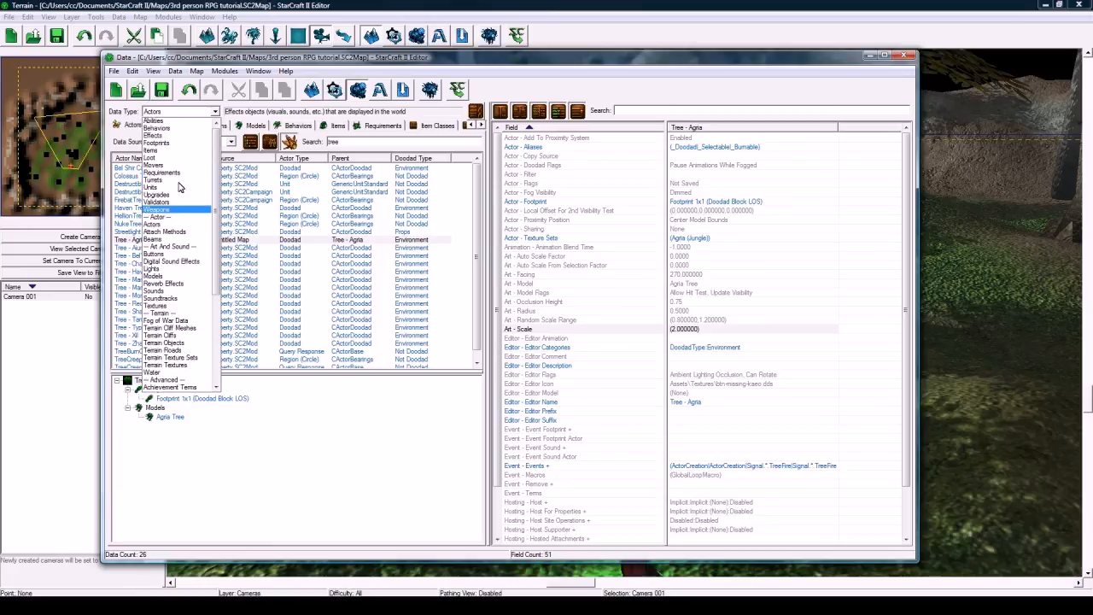
- Switch the data list to Units, search for "zeratul", and select the campaign hero unit Zeratul
left_click(179, 196)
left_click(350, 142)
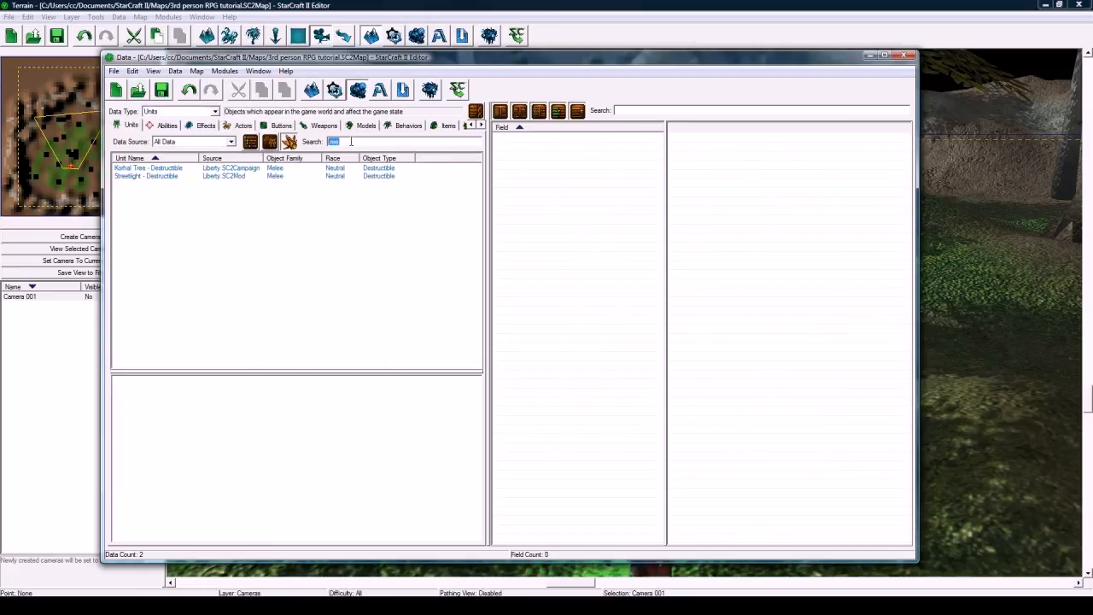
type("zeratul")
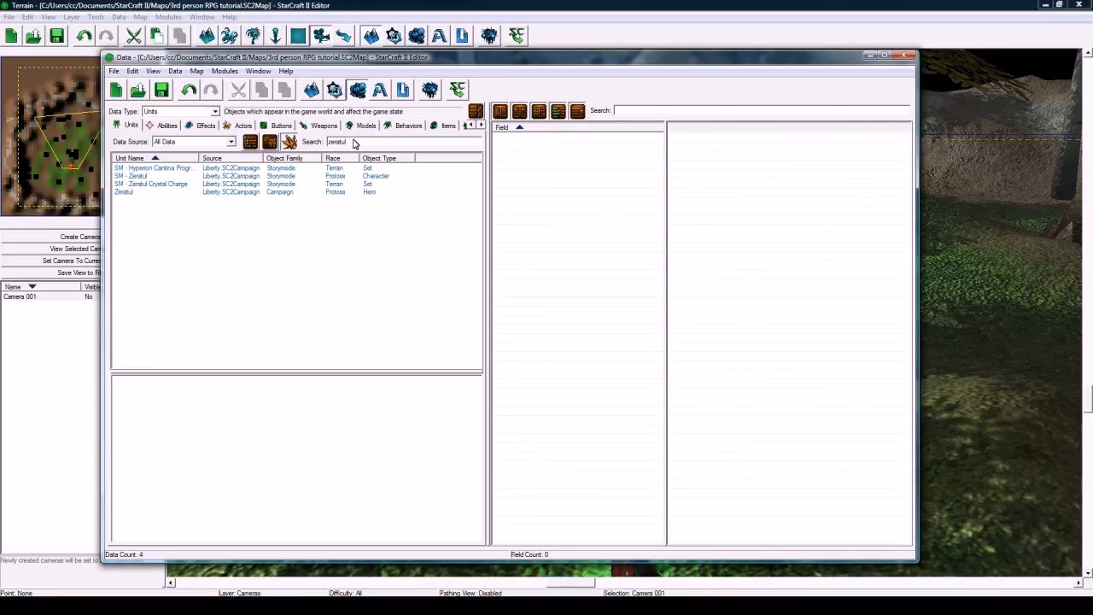
left_click(141, 192)
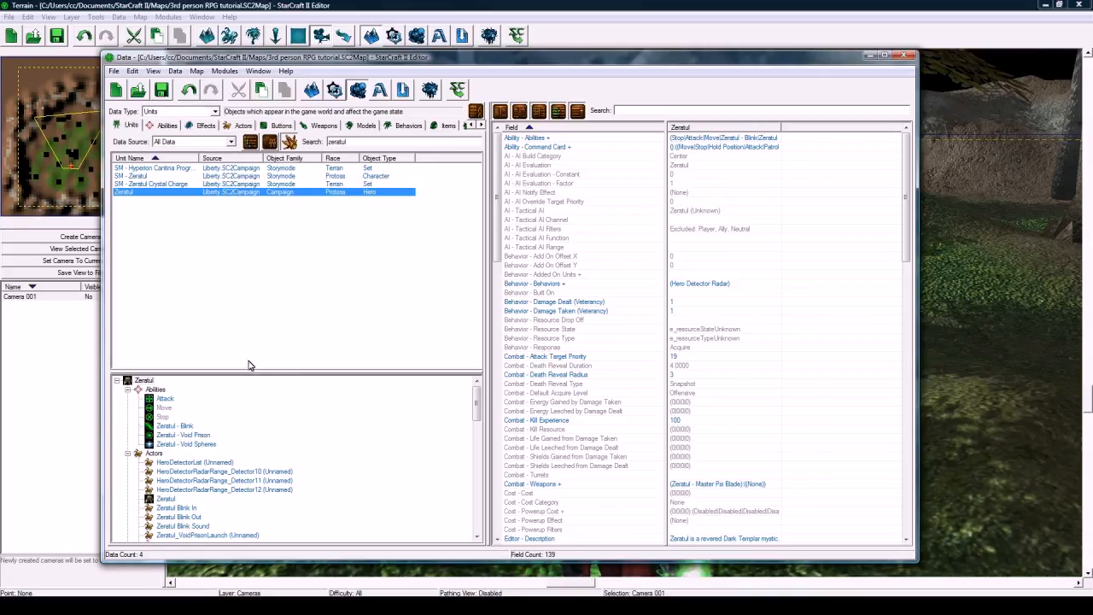
- Enable the Cannot Be Clicked and Cannot Be Highlighted flags for the Zeratul unit
left_click_drag(907, 193, 907, 475)
double_click(720, 447)
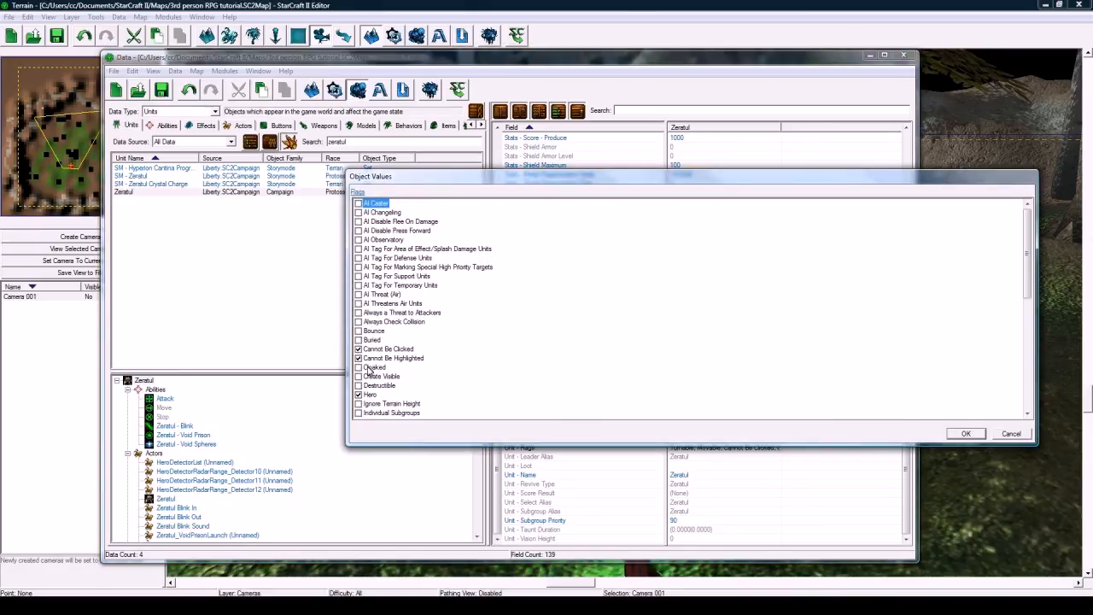
left_click(965, 434)
left_click(610, 35)
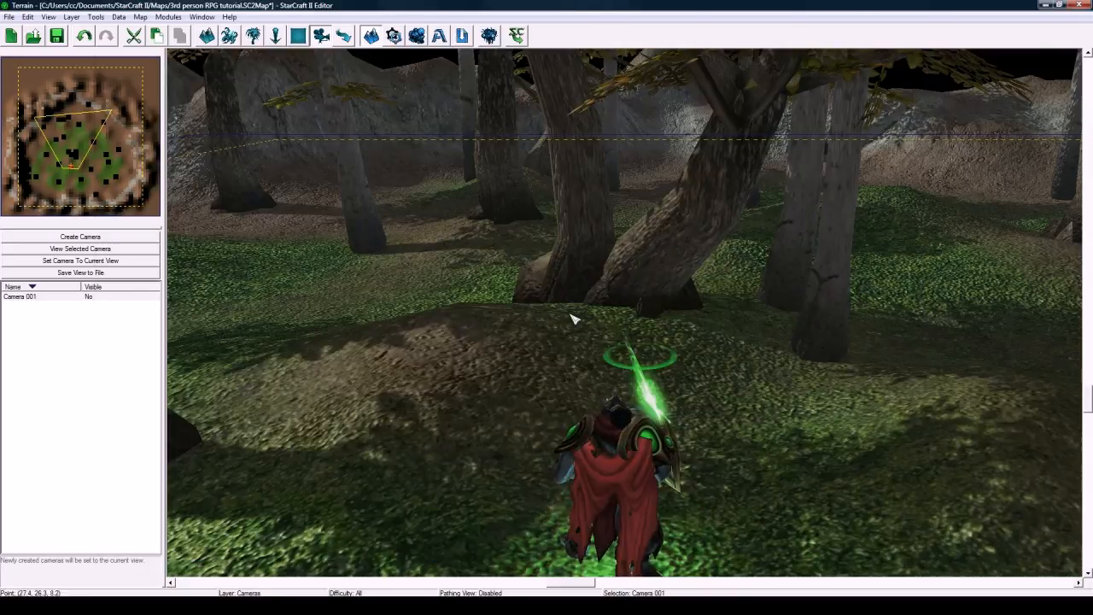
- Disable every Status Bar Flag of the Zeratul actor: Cargo, Duration, Energy, Life, Progress and Shields
key("F7")
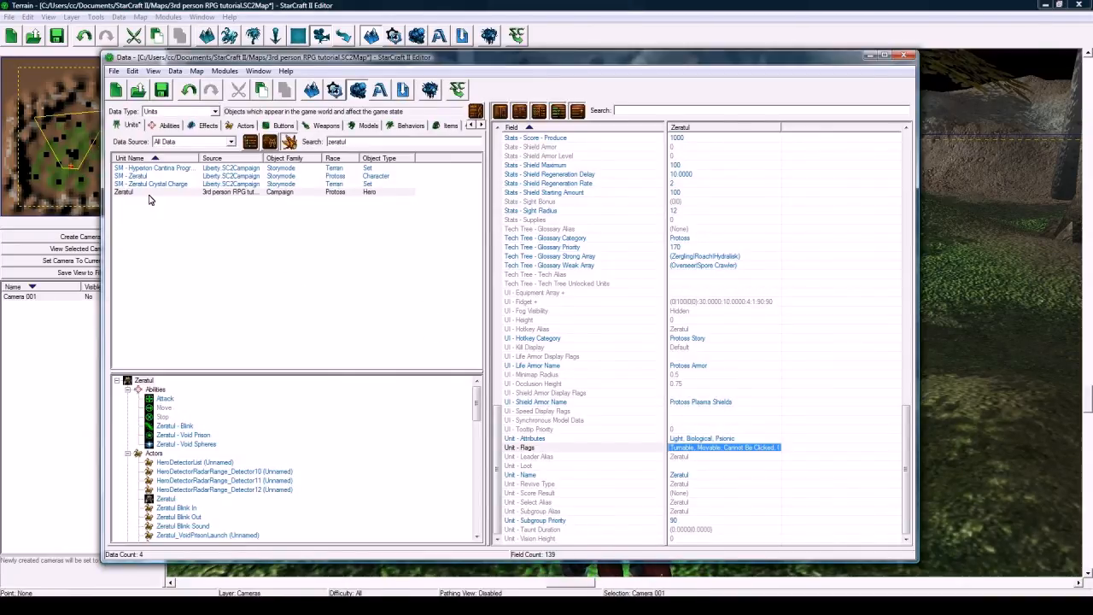
left_click(169, 502)
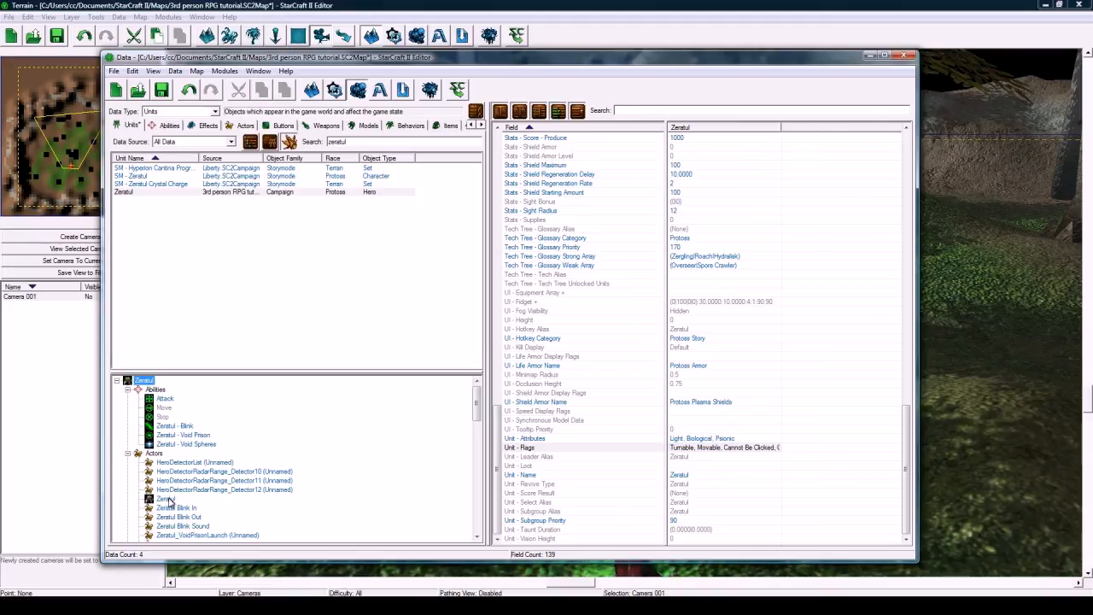
left_click(168, 501)
left_click(748, 409)
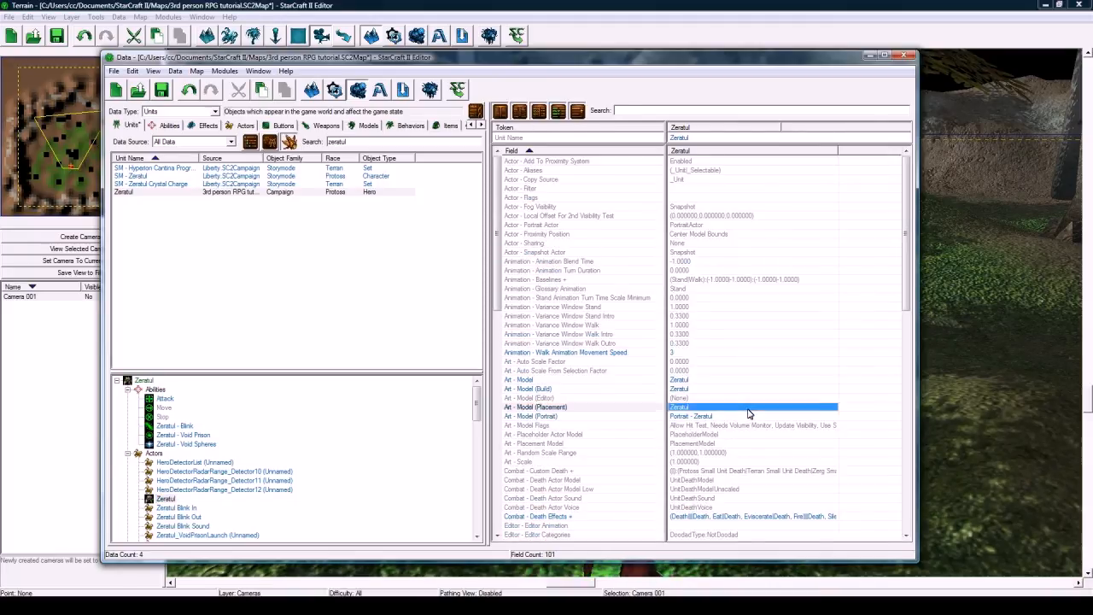
scroll(739, 391, "down", 20)
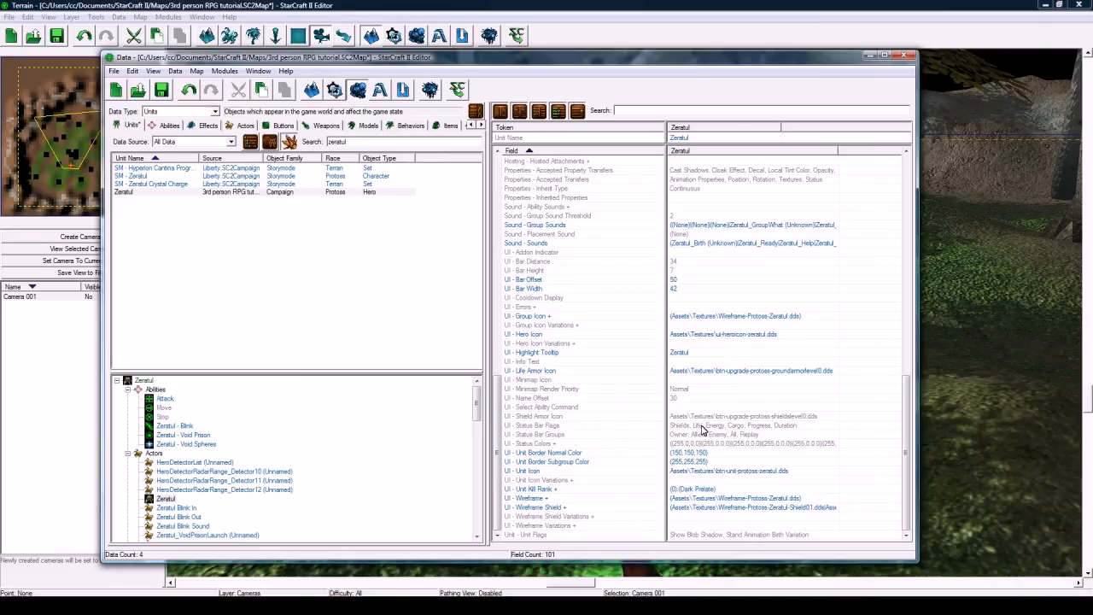
double_click(702, 425)
left_click(359, 212)
left_click(359, 221)
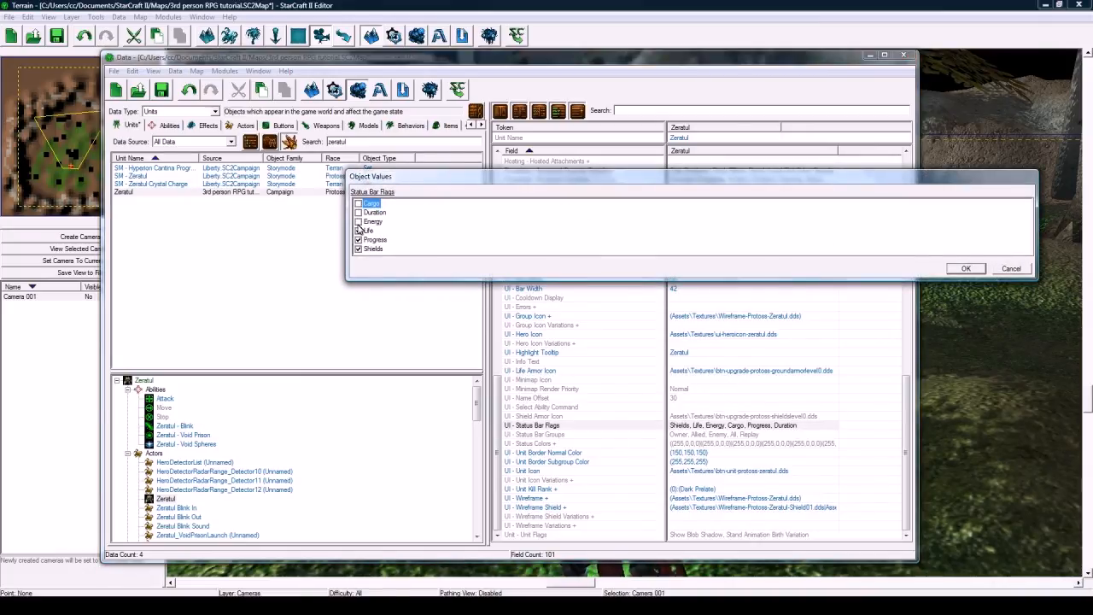
left_click(358, 231)
left_click(359, 239)
left_click(358, 249)
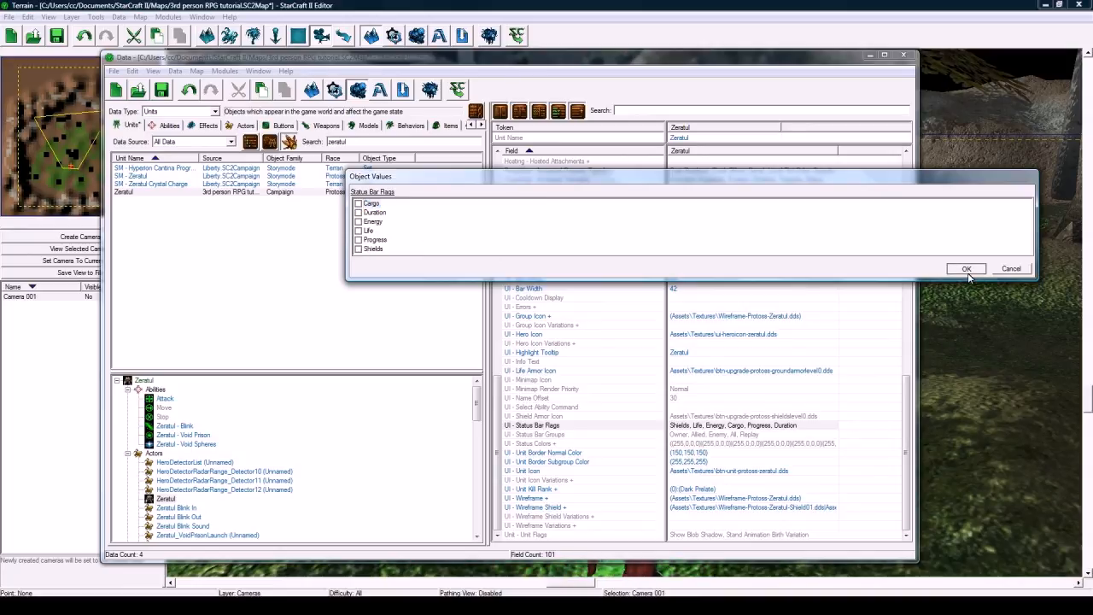
left_click(966, 268)
- Save the map with the modified Zeratul unit and actor data
key("alt+F4")
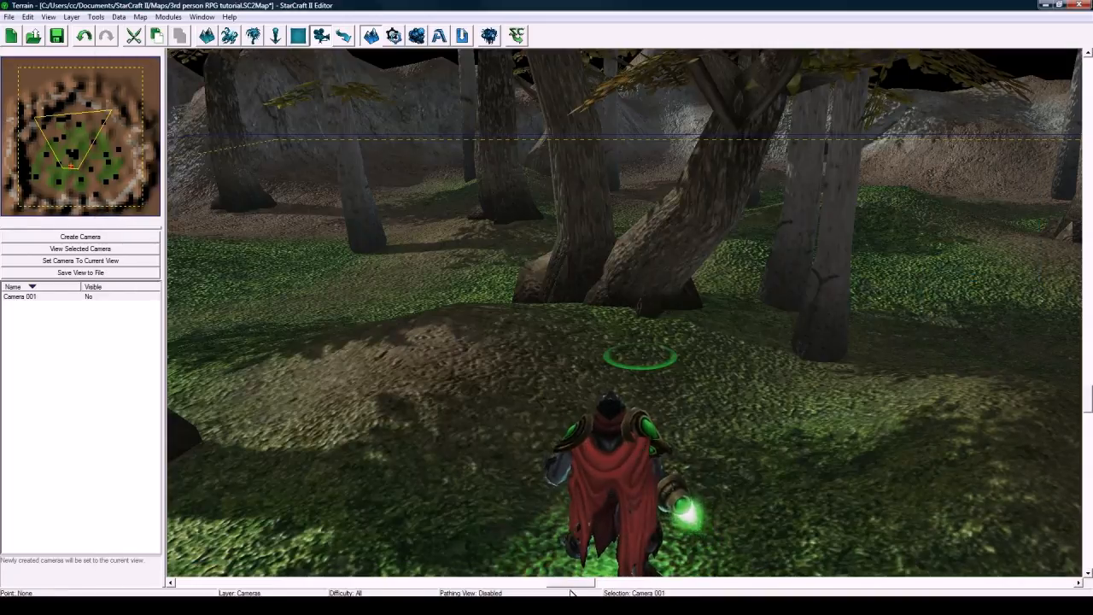
key("F7")
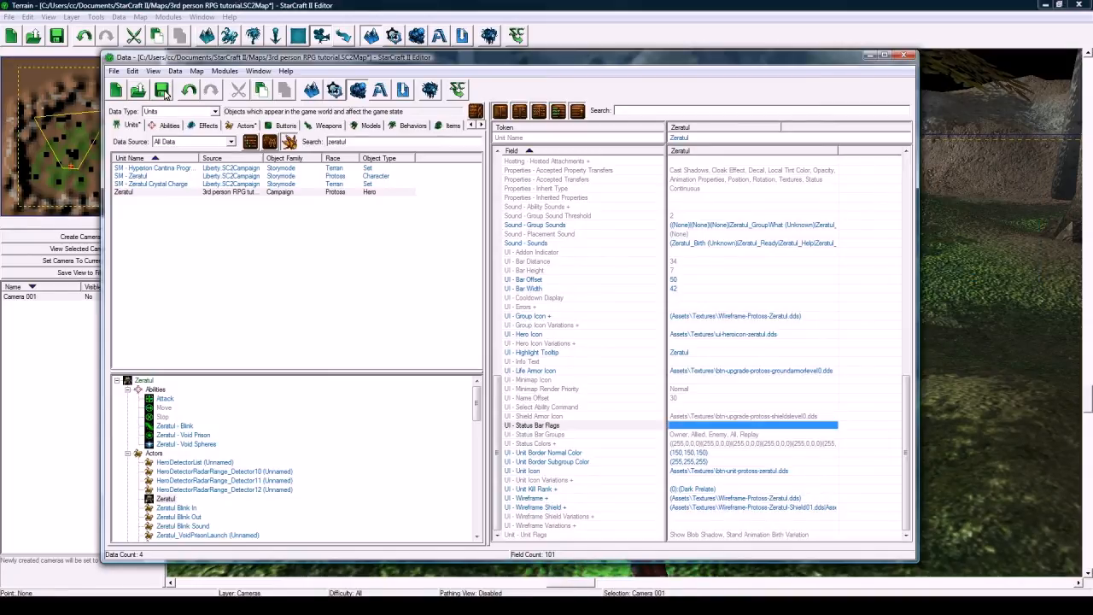
left_click(164, 92)
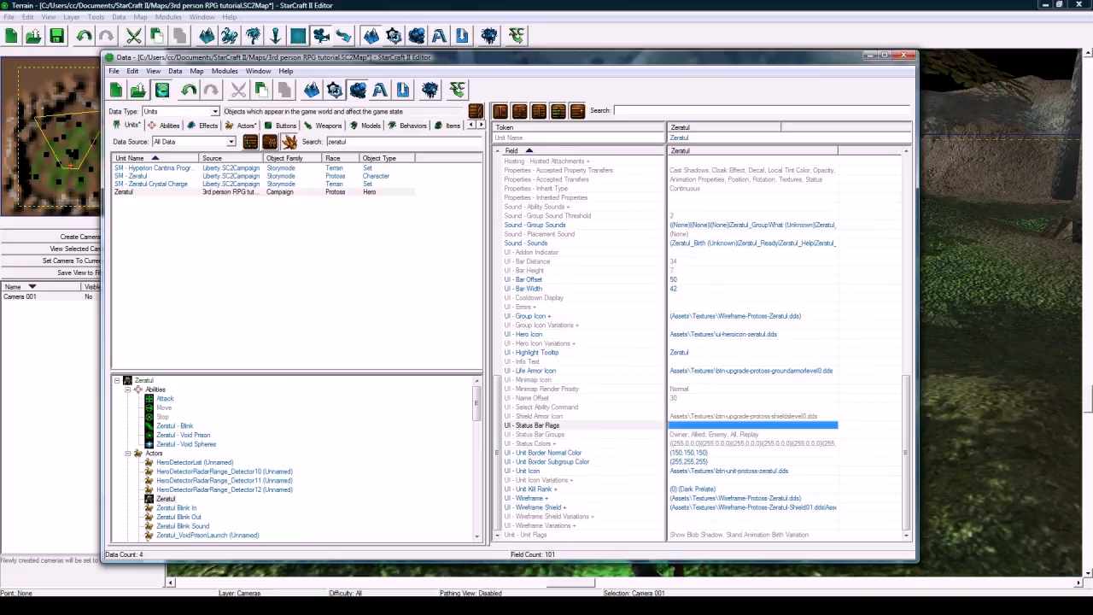
- Switch the data list to Cameras, clear the search filter, and select the Default Camera
left_click(191, 111)
scroll(190, 164, "up", 3)
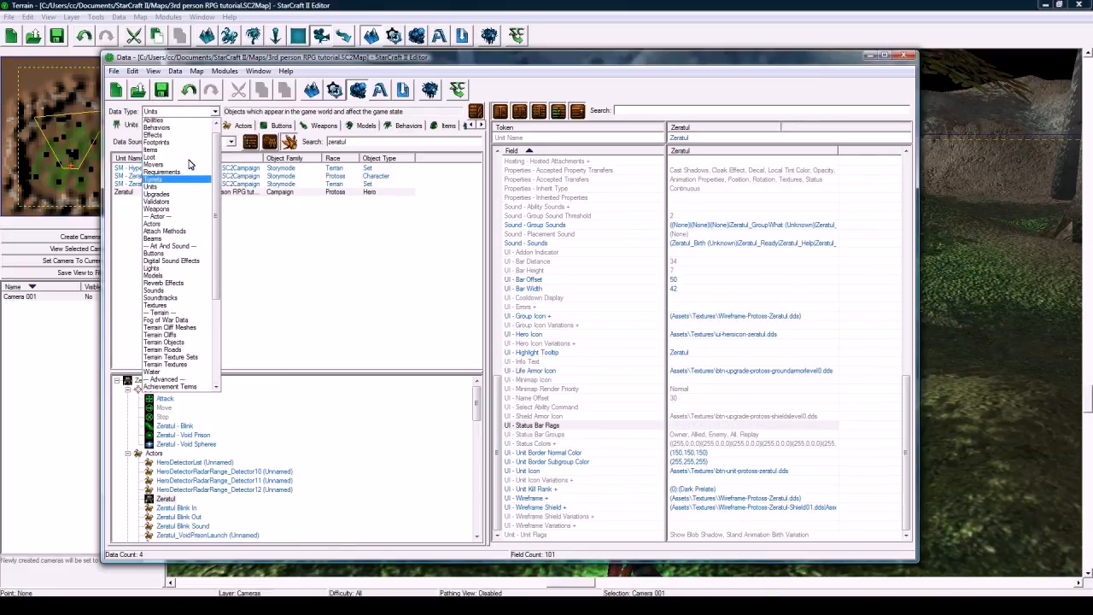
scroll(190, 164, "up", 1)
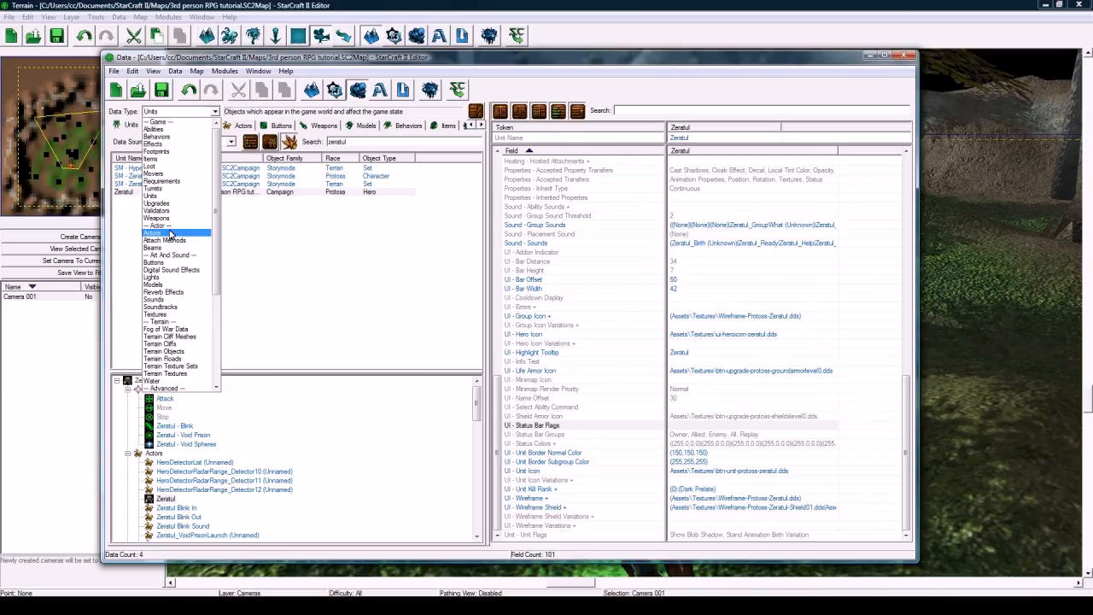
scroll(175, 231, "down", 4)
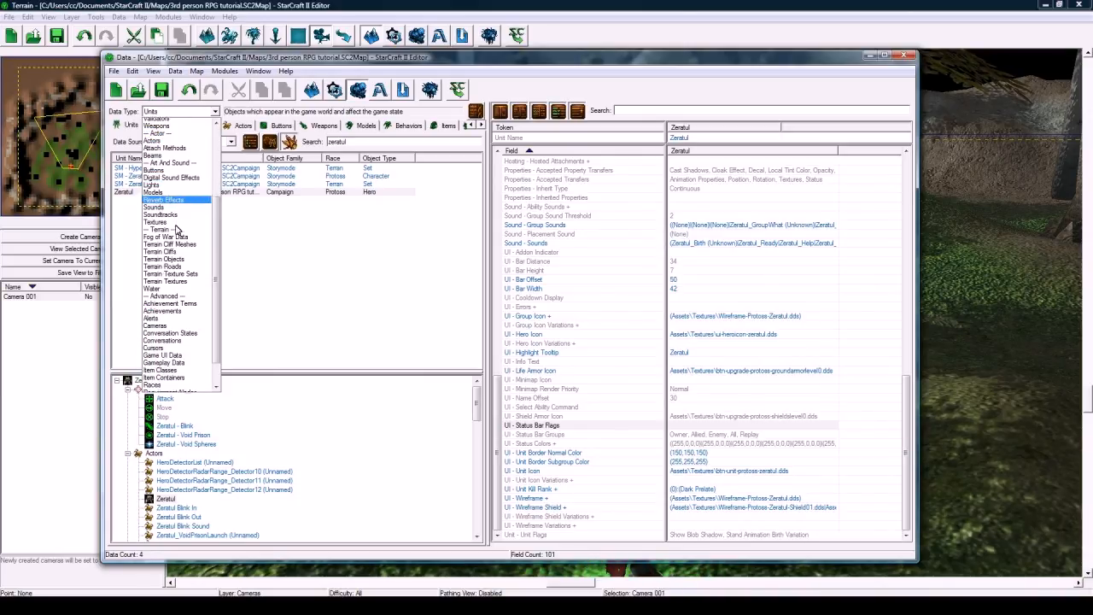
scroll(175, 229, "down", 2)
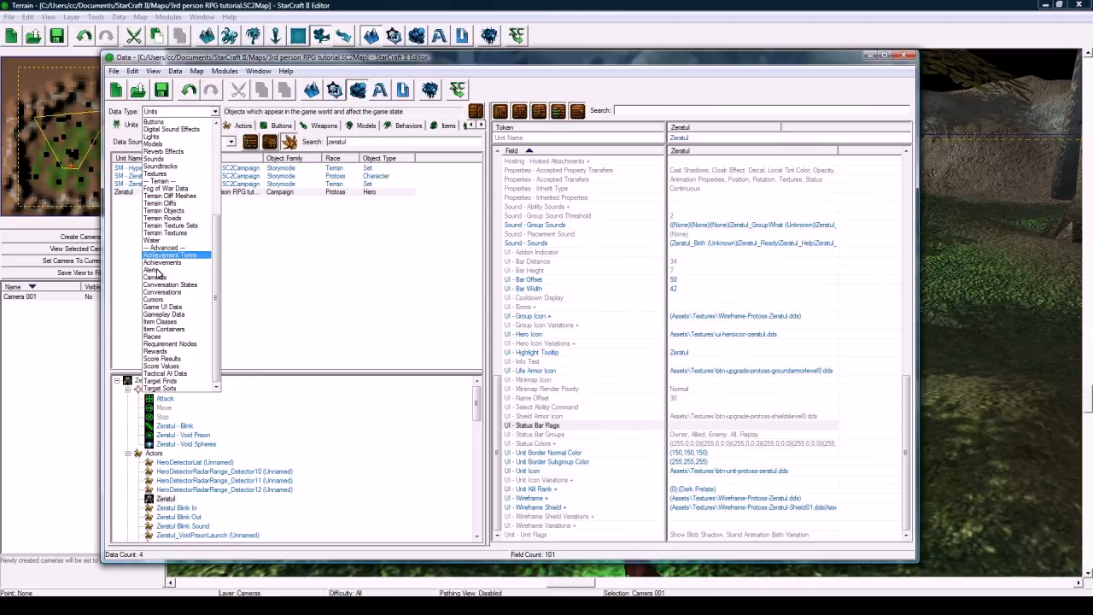
left_click(156, 277)
double_click(357, 144)
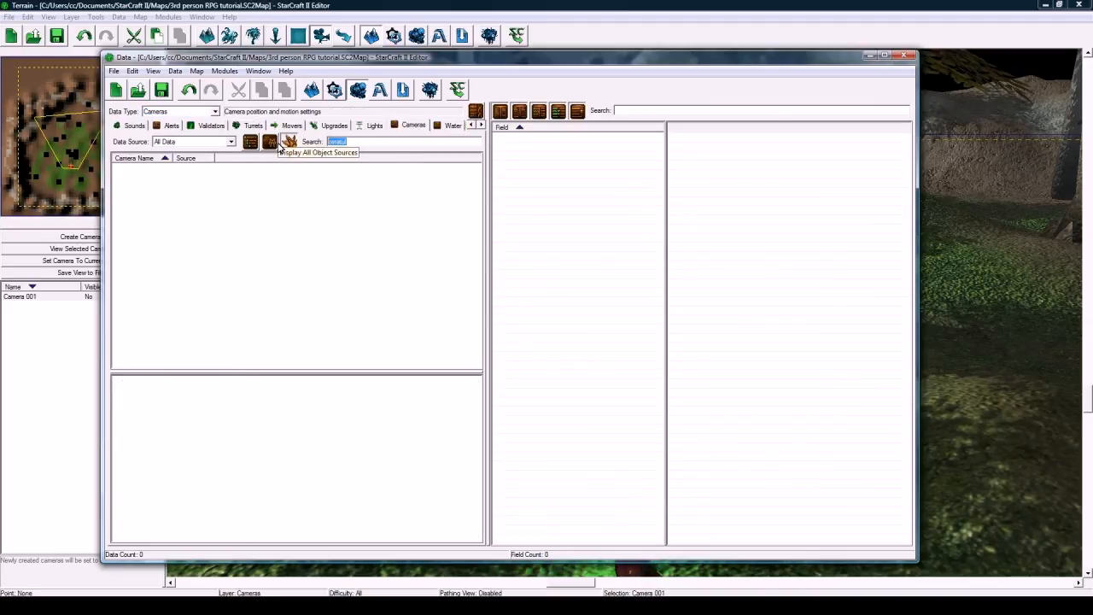
key("BackSpace")
left_click(143, 177)
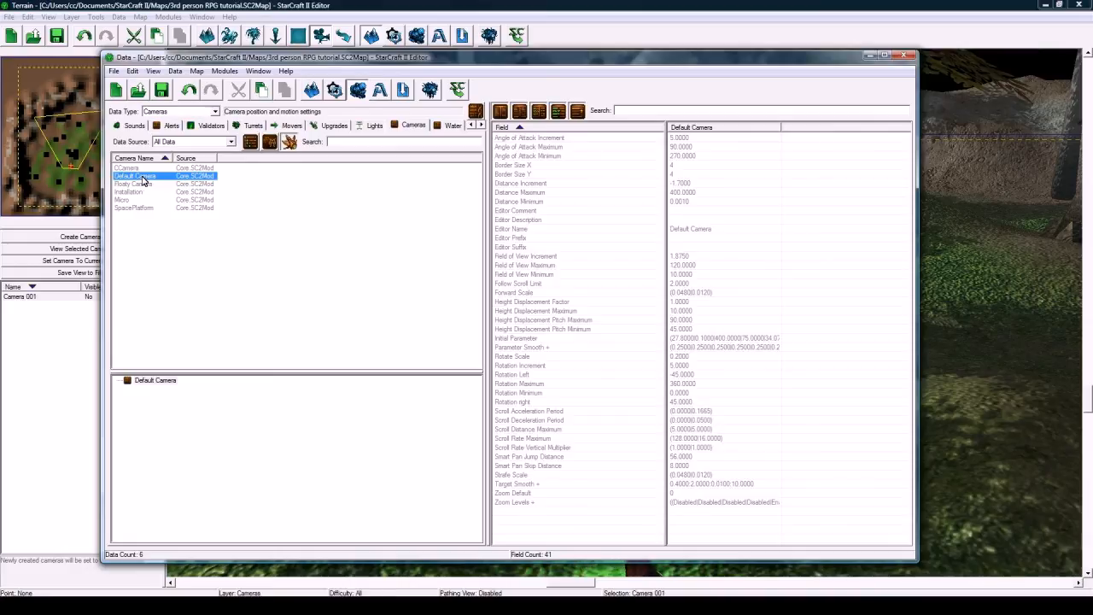
- Delete all zoom levels, 0 through 4, from the Default Camera and save the map
left_click(675, 356)
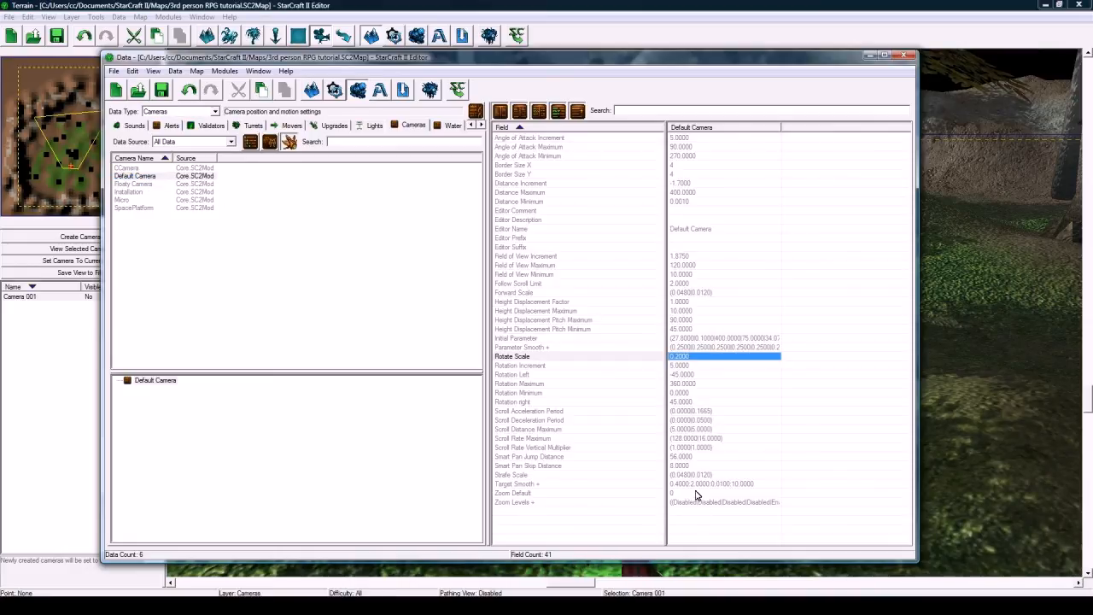
double_click(691, 502)
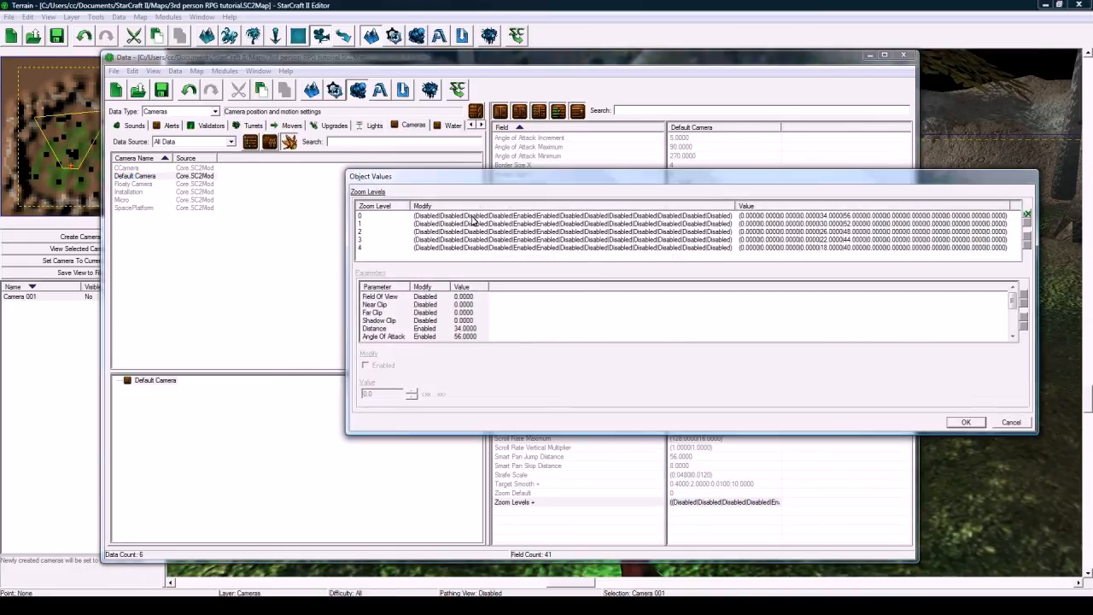
left_click(1026, 222)
left_click(1027, 222)
left_click(1026, 222)
left_click(1027, 222)
left_click(1027, 222)
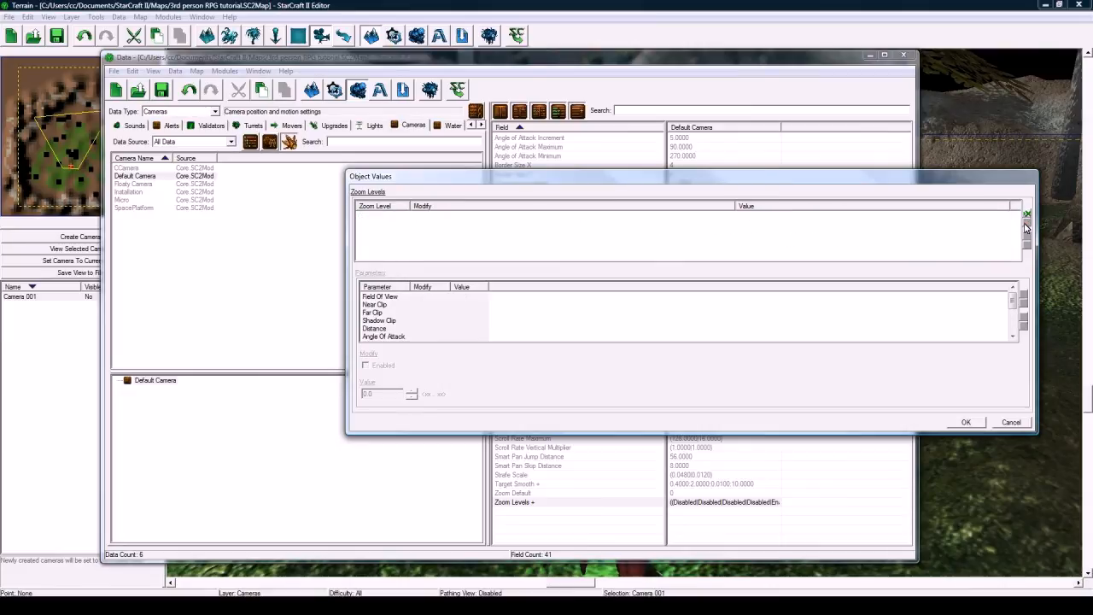
left_click(965, 423)
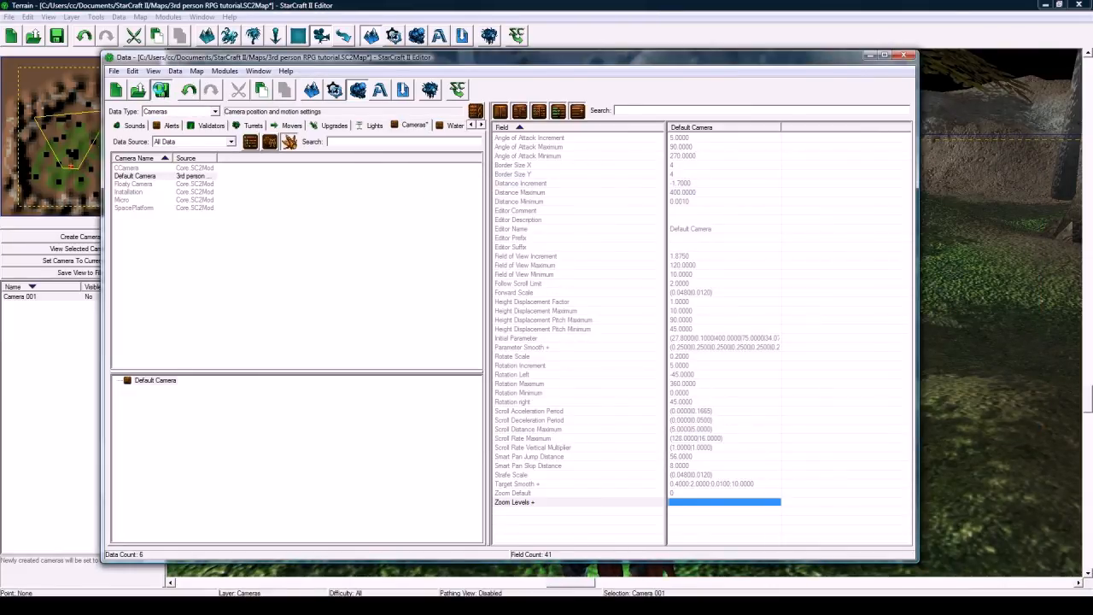
left_click(161, 92)
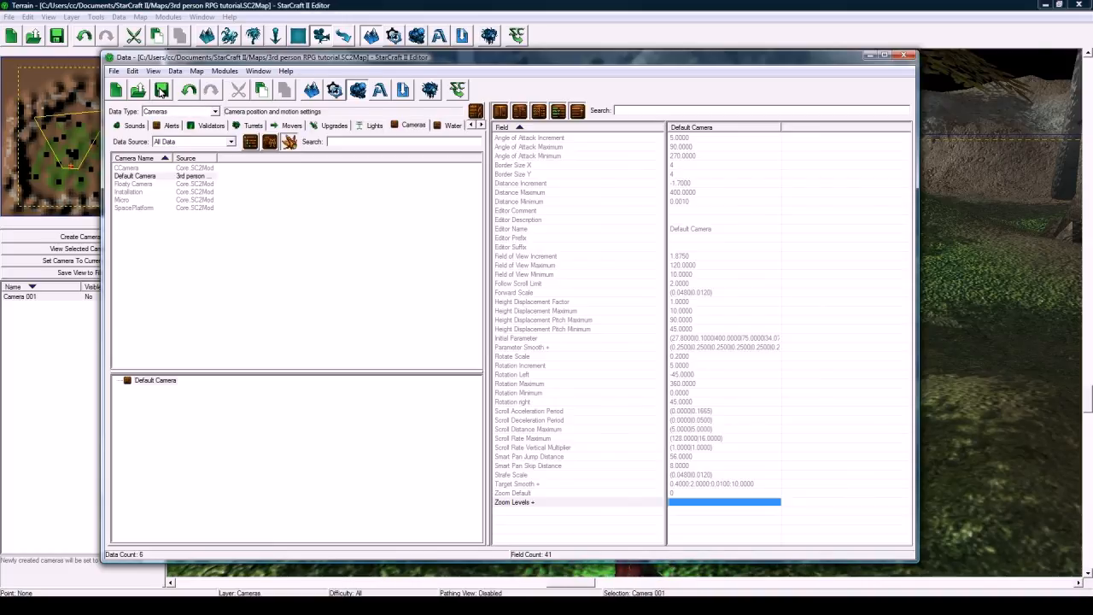
- Open the trigger editor and delete all four default melee actions from the Melee Initialization trigger
left_click(335, 92)
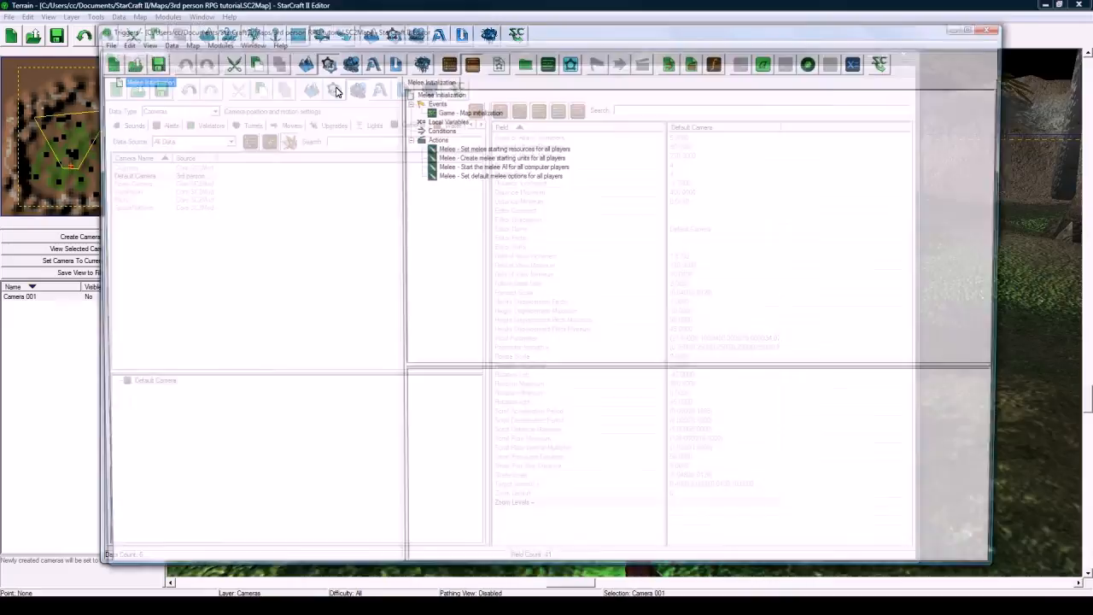
left_click(471, 149)
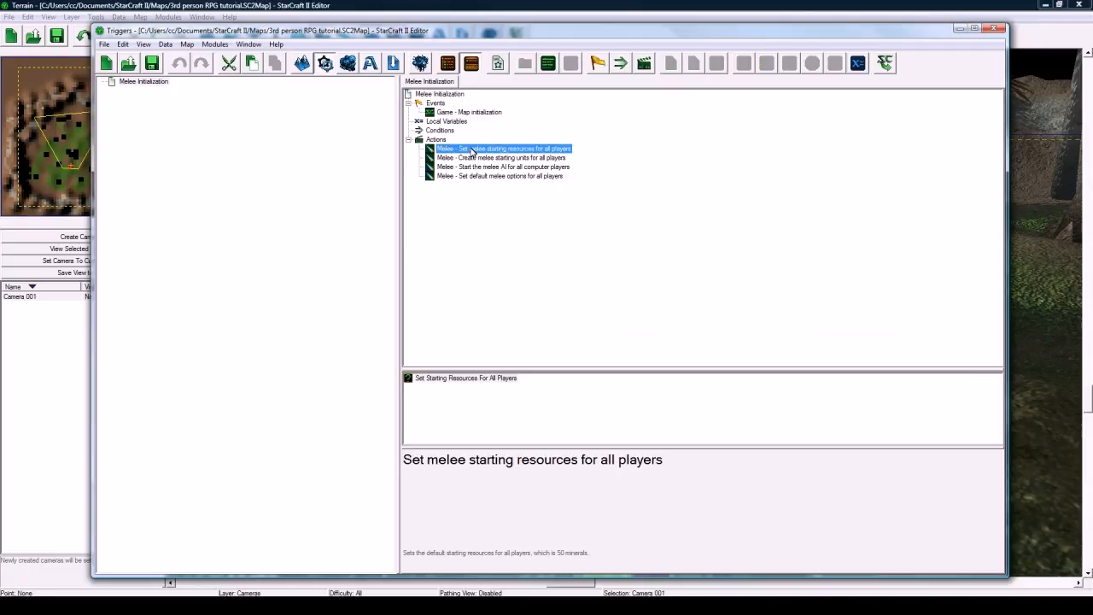
key("Delete")
key("Delete")
key("Delete")
key("Delete")
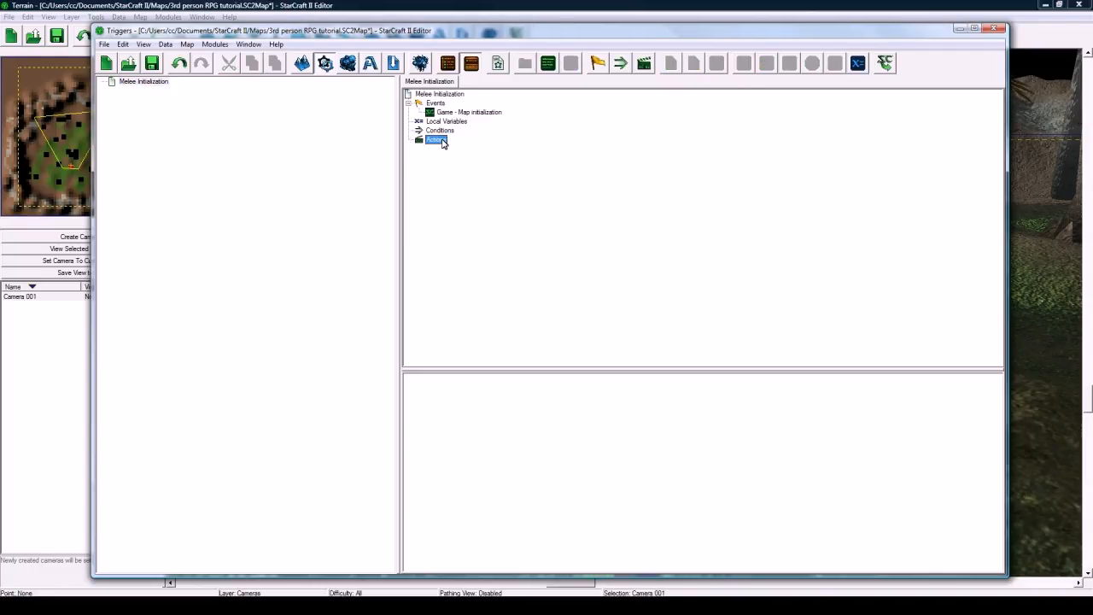
- Add the camera action Apply Camera Object to the Melee Initialization trigger
left_click(450, 113)
left_click(439, 142)
key("ctrl+r")
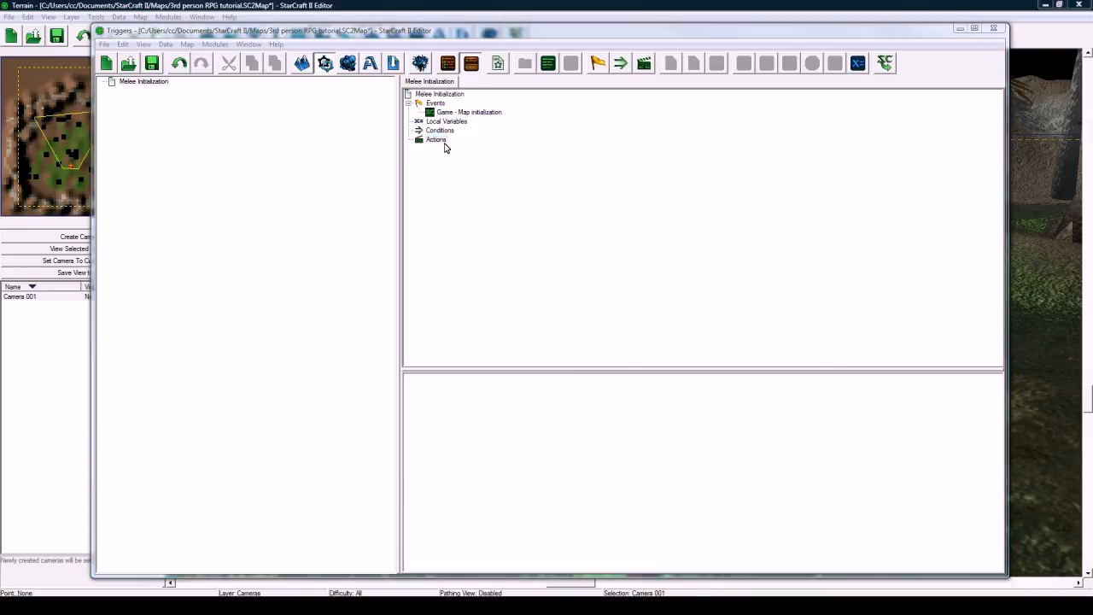
left_click(313, 261)
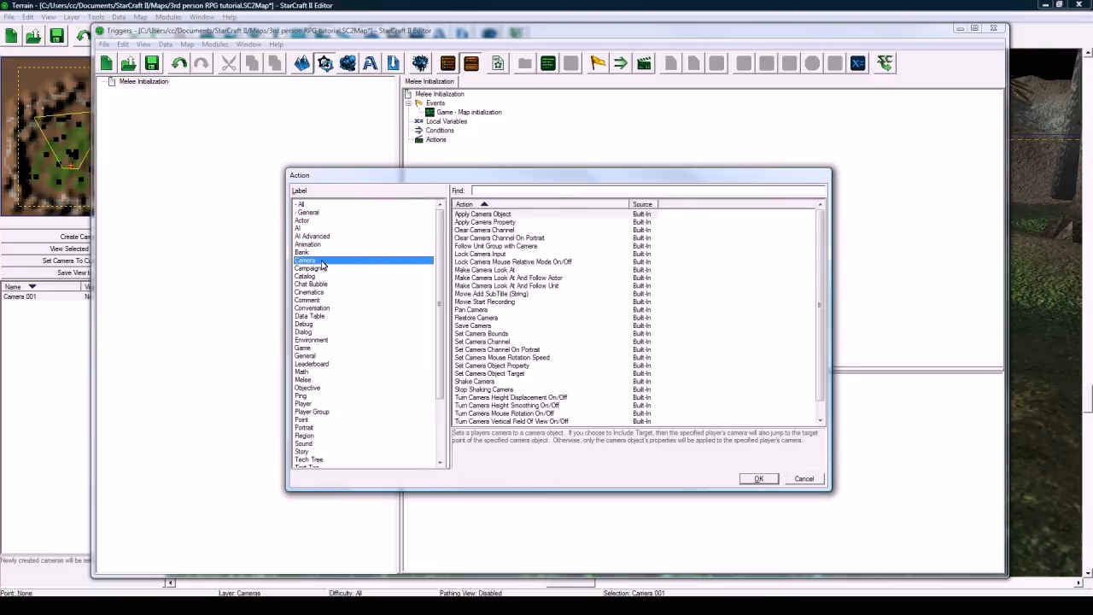
double_click(481, 214)
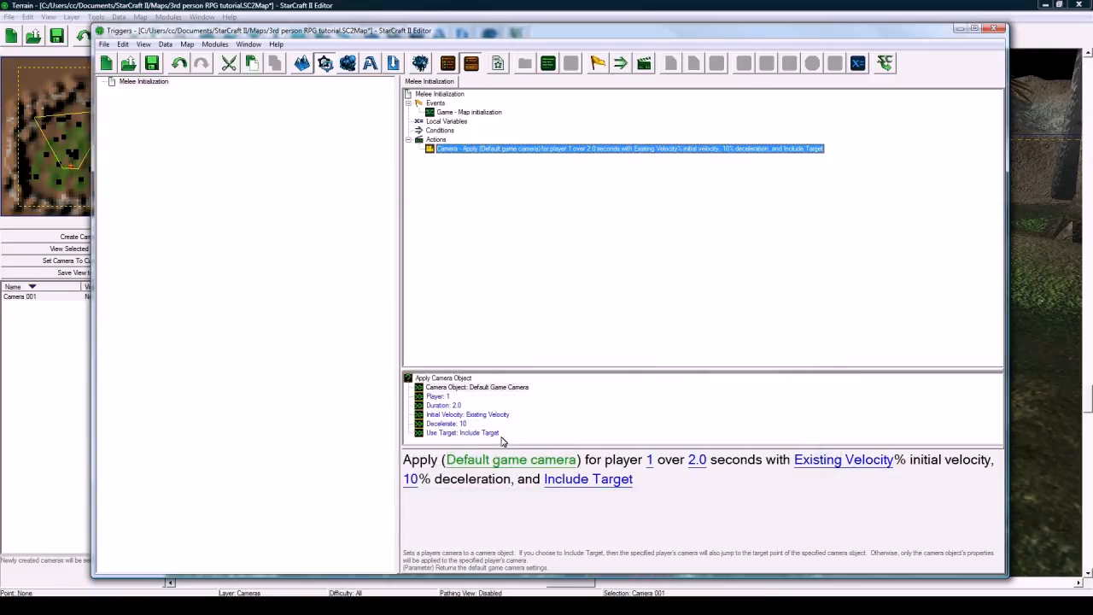
- Set the Apply Camera Object action to use Camera 001 with a duration of 0 seconds
left_click(494, 461)
left_click(392, 283)
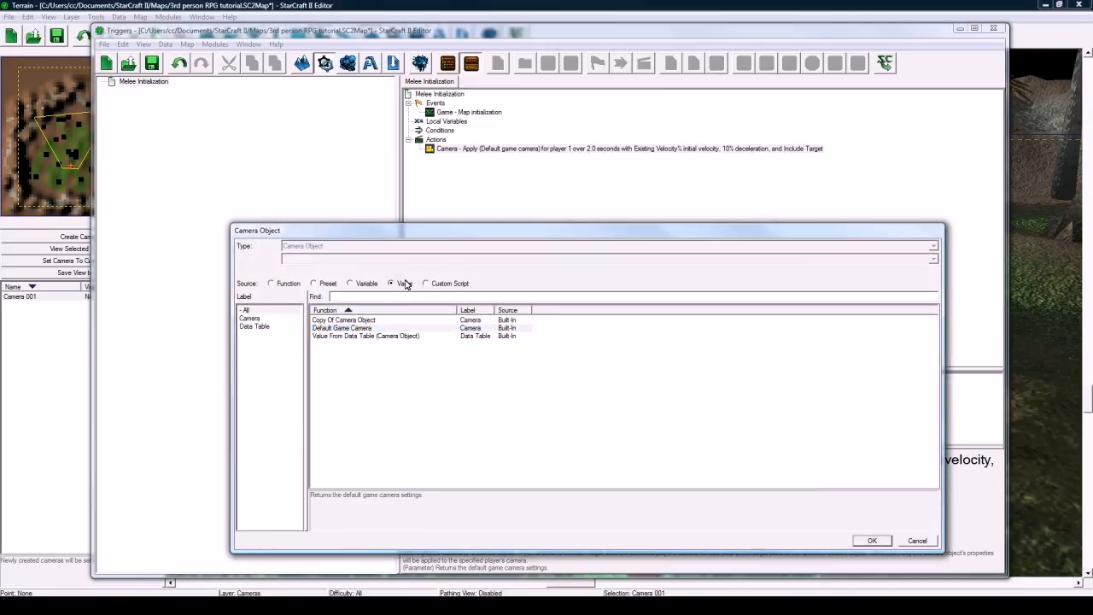
double_click(363, 306)
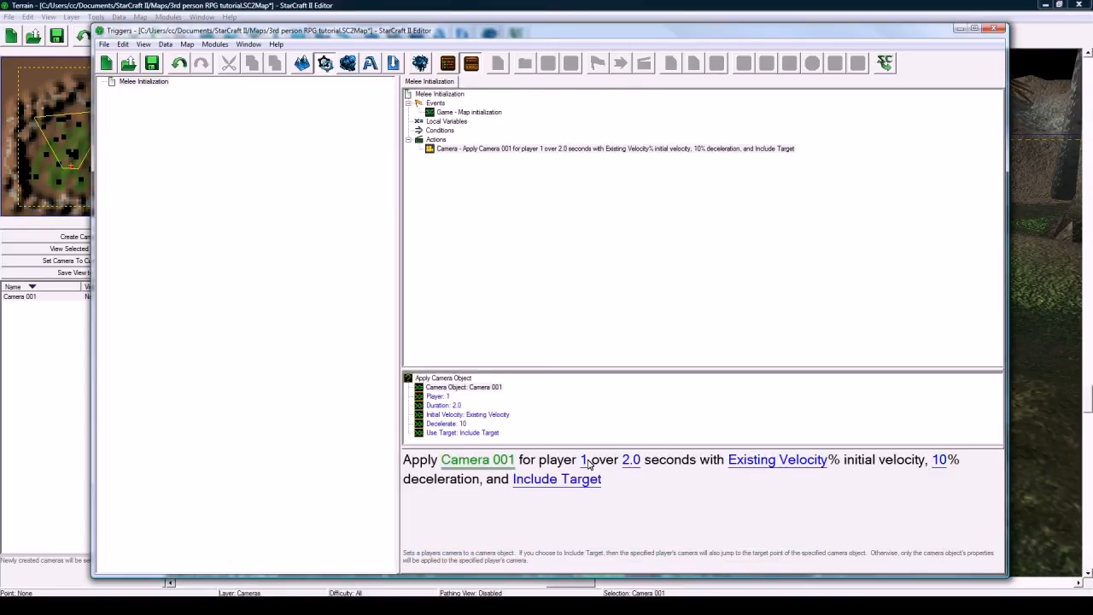
left_click(632, 461)
type("0")
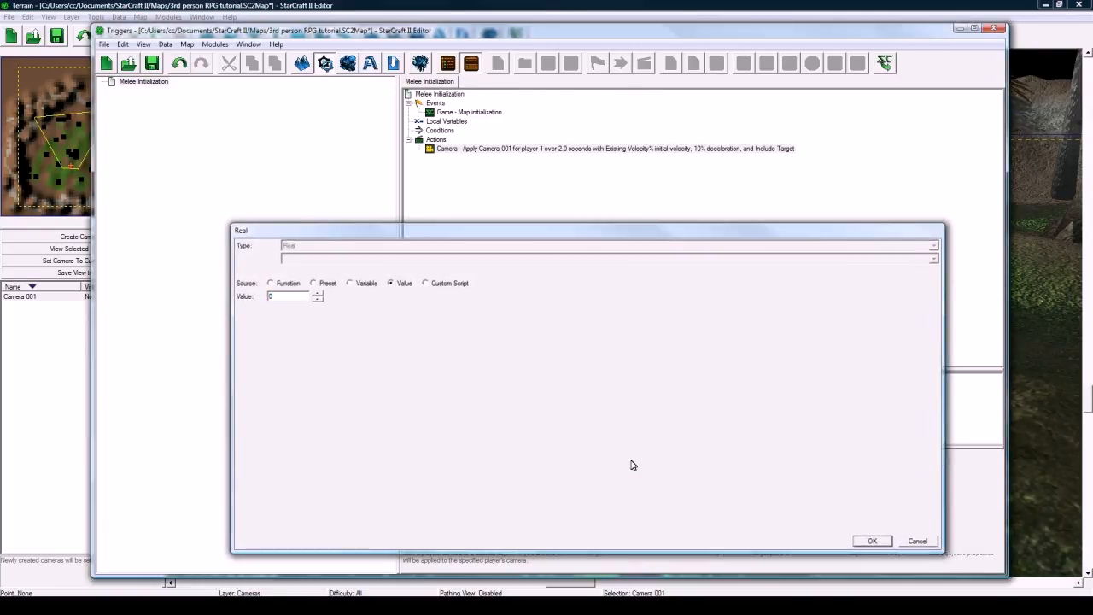
key("Return")
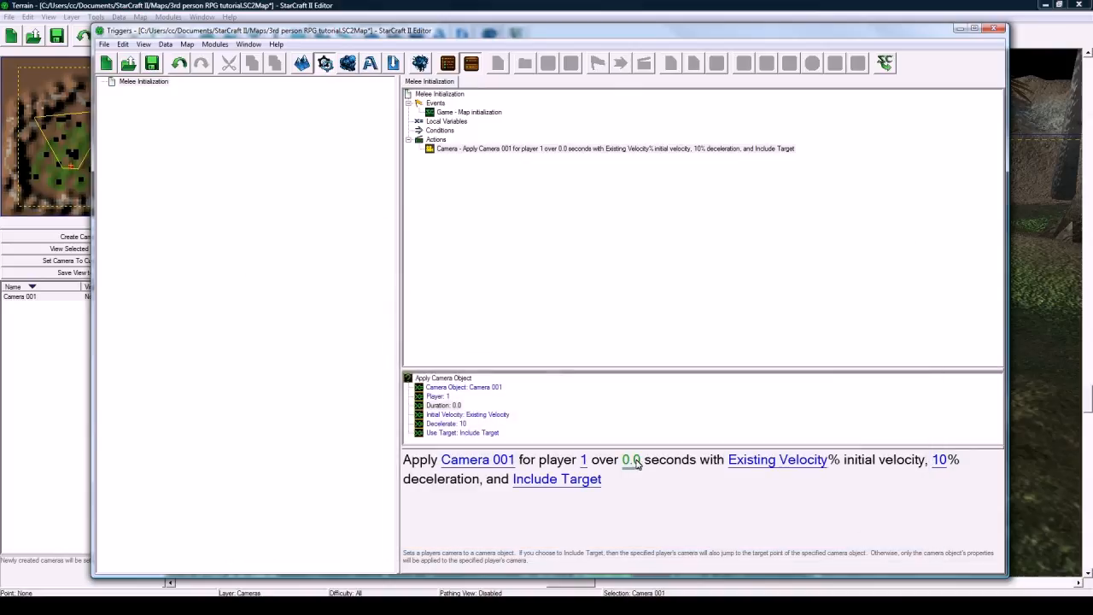
- Duplicate the Apply Camera Object action and change the copy to the camera action Lock Camera Input
left_click(532, 152)
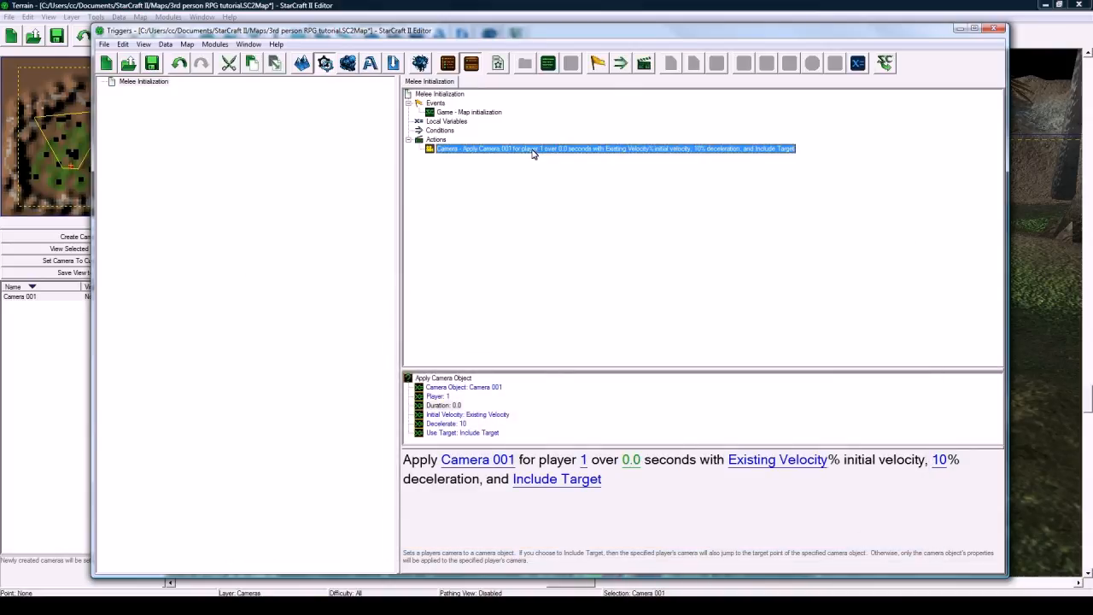
key("ctrl+c")
key("ctrl+v")
double_click(513, 158)
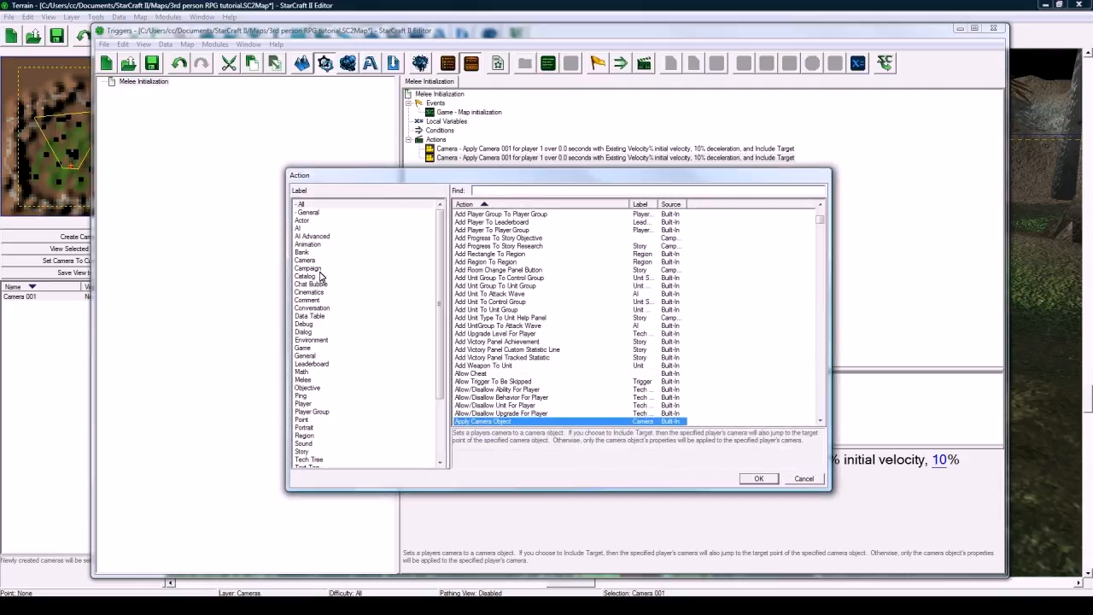
left_click(317, 260)
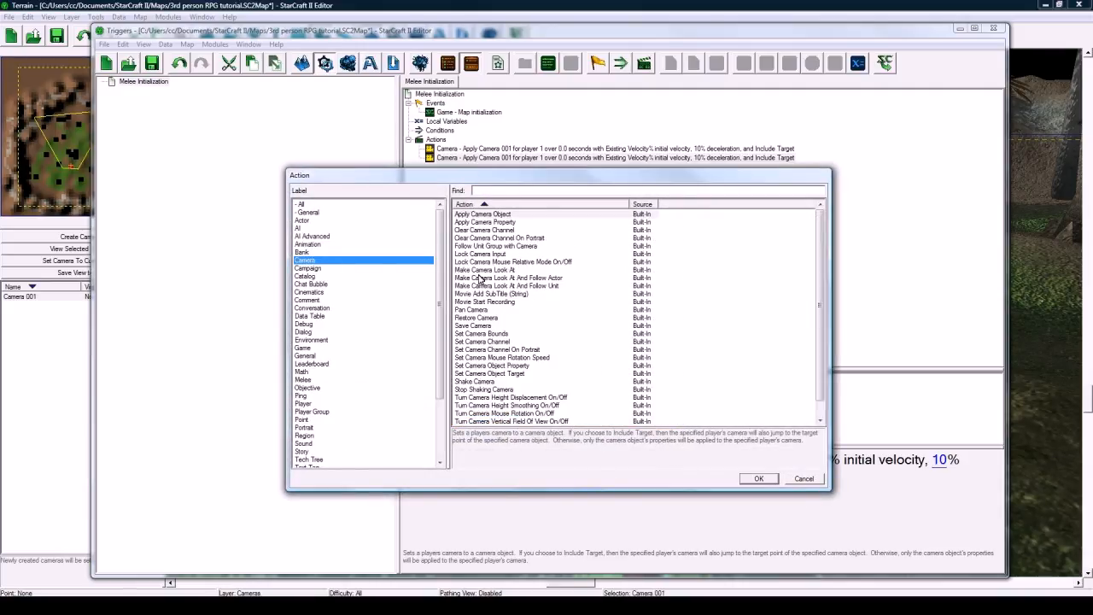
double_click(480, 254)
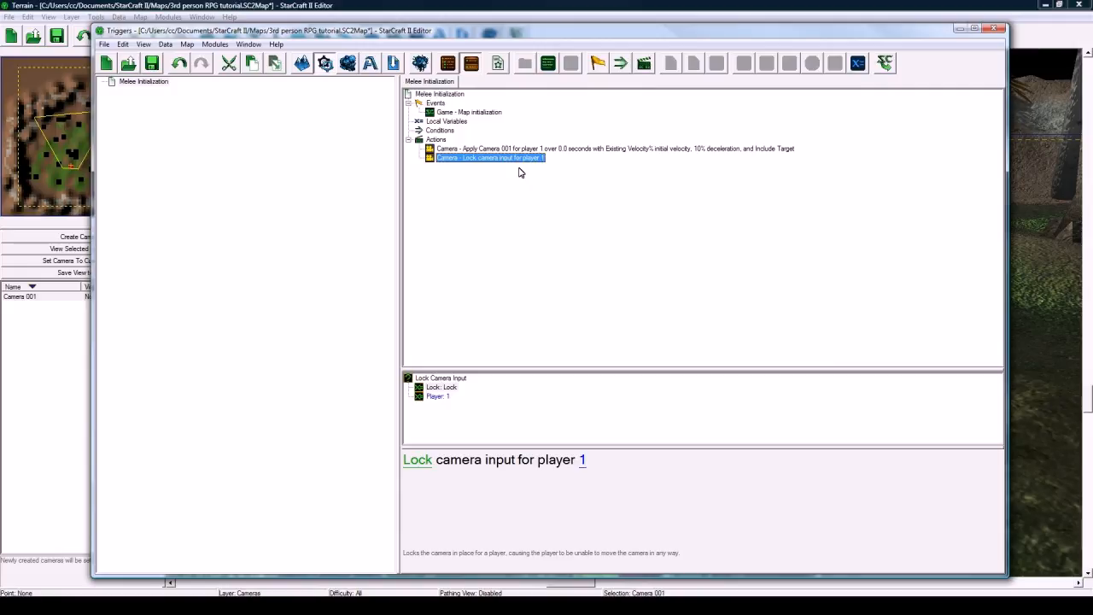
- Duplicate the Lock Camera Input action and change the copy to the camera action Follow Unit Group with Camera
key("ctrl+c")
key("ctrl+v")
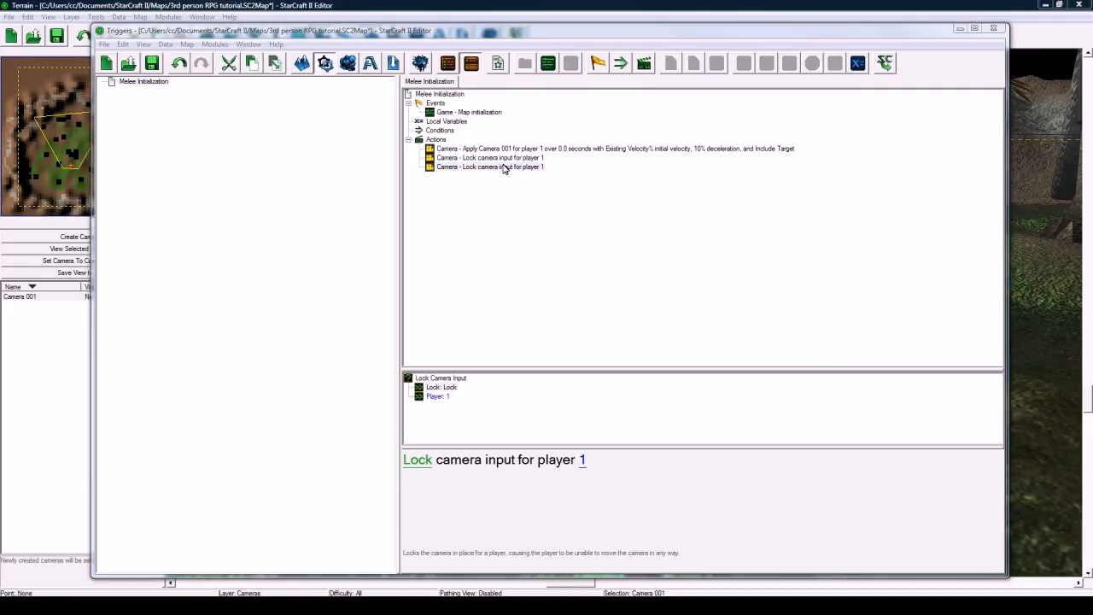
double_click(504, 168)
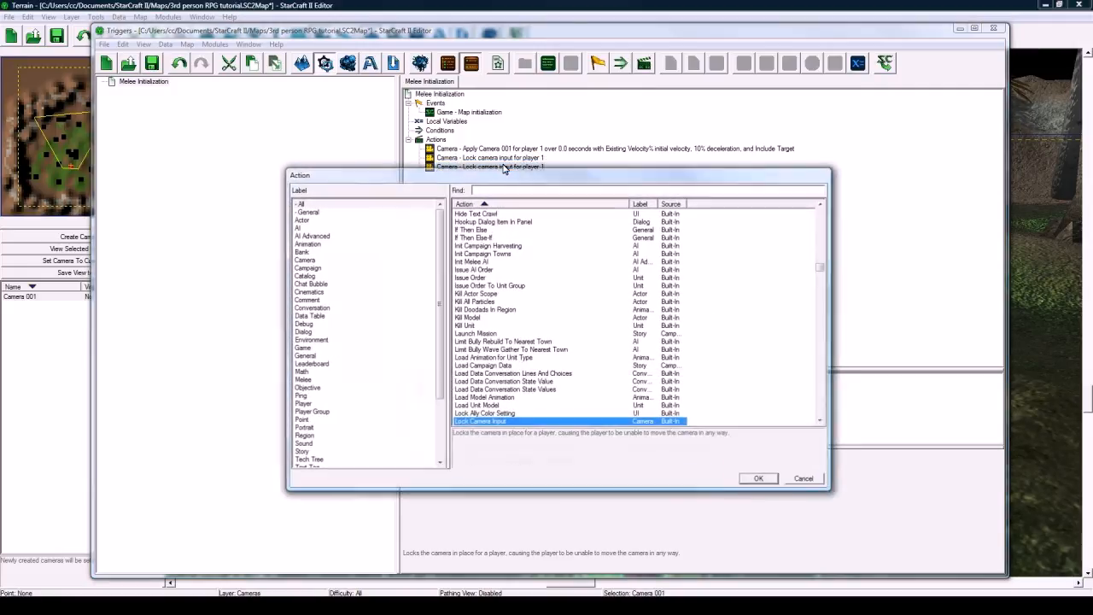
left_click(305, 260)
double_click(497, 246)
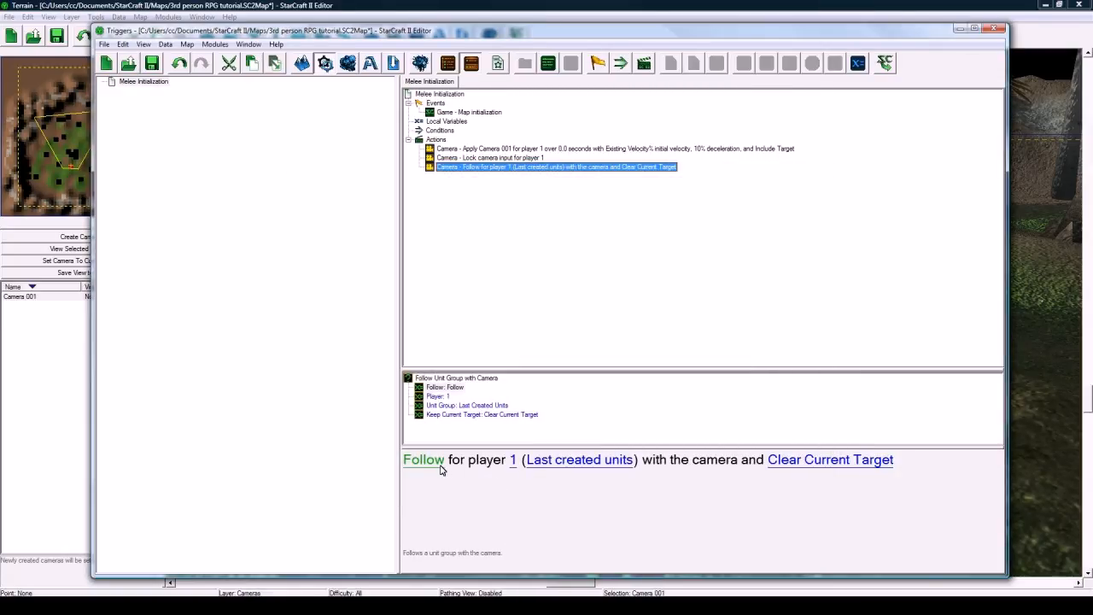
- Set the follow action's unit group to Convert Unit To Unit Group with the placed Zeratul as its unit
left_click(571, 458)
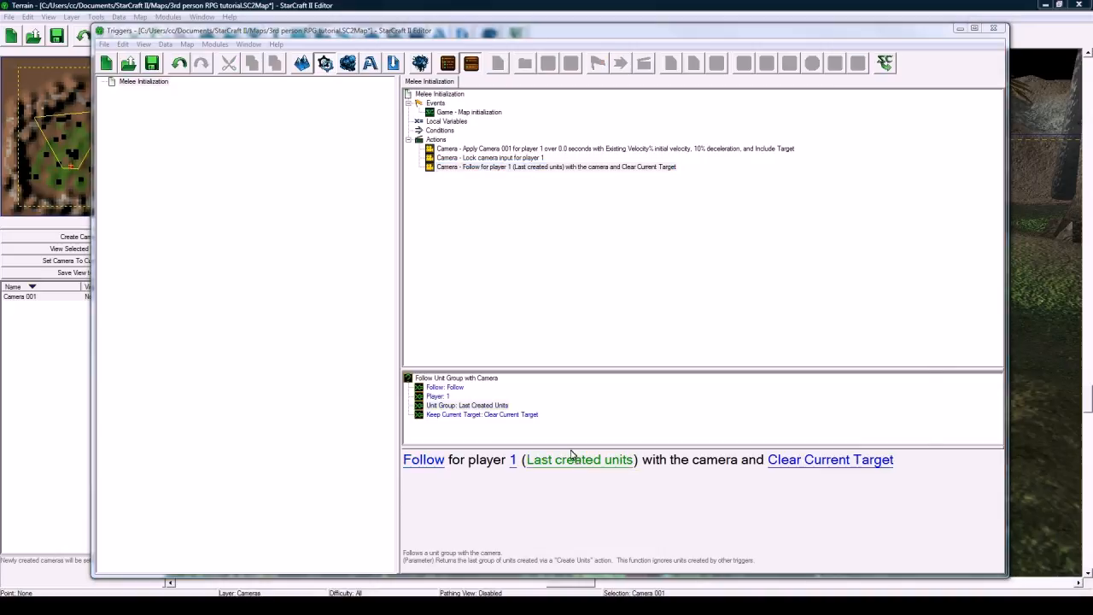
left_click(344, 328)
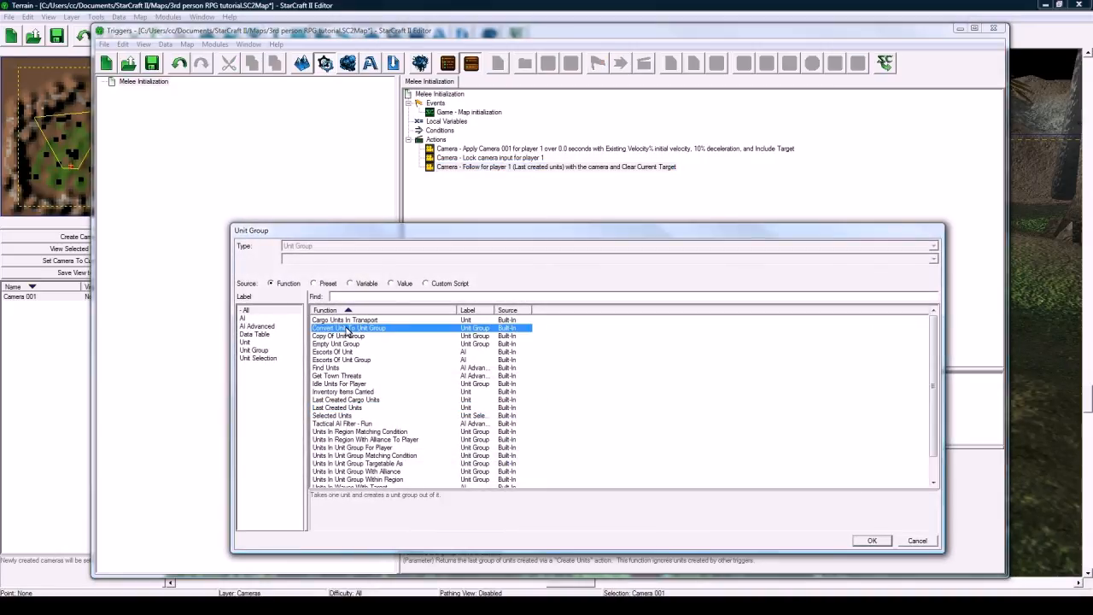
double_click(348, 329)
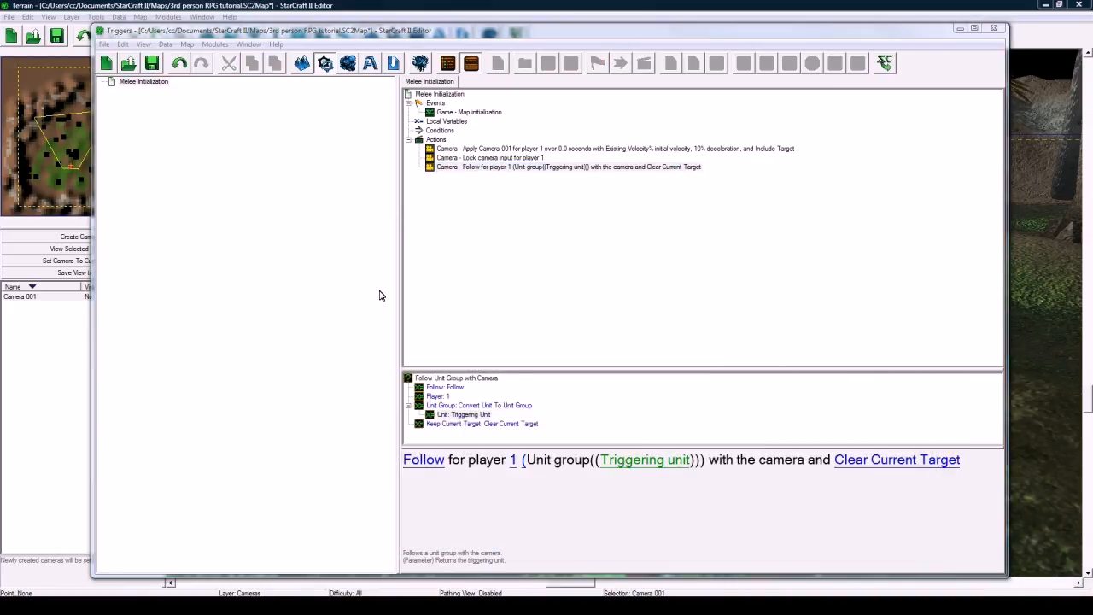
left_click(396, 283)
double_click(293, 308)
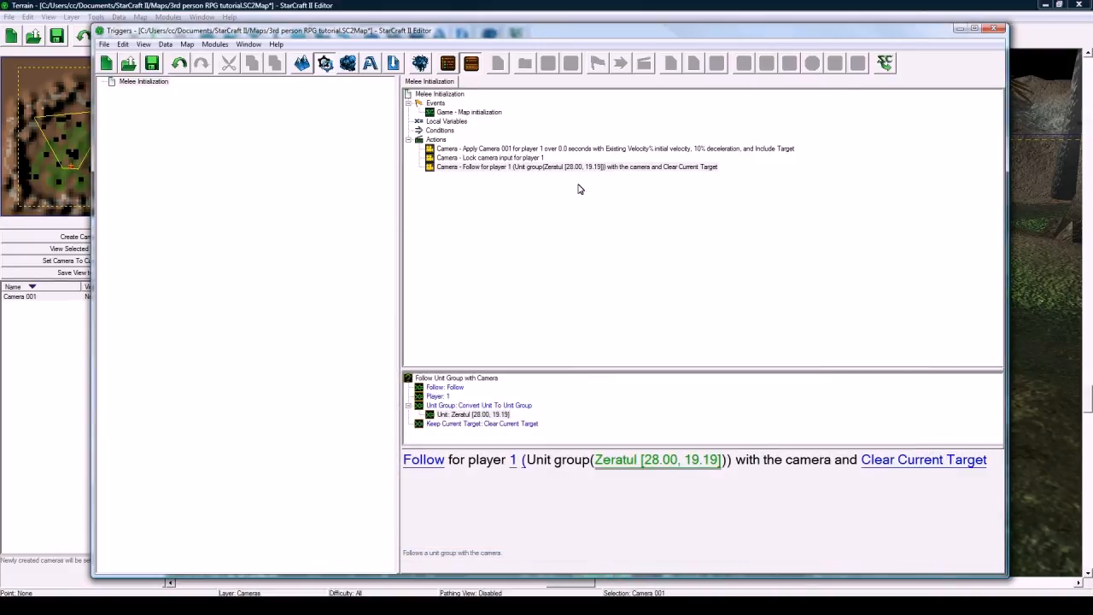
- Add the visibility action Create Revealer to the Melee Initialization trigger for player 1, with Entire Map as its area
left_click(549, 172)
key("ctrl+r")
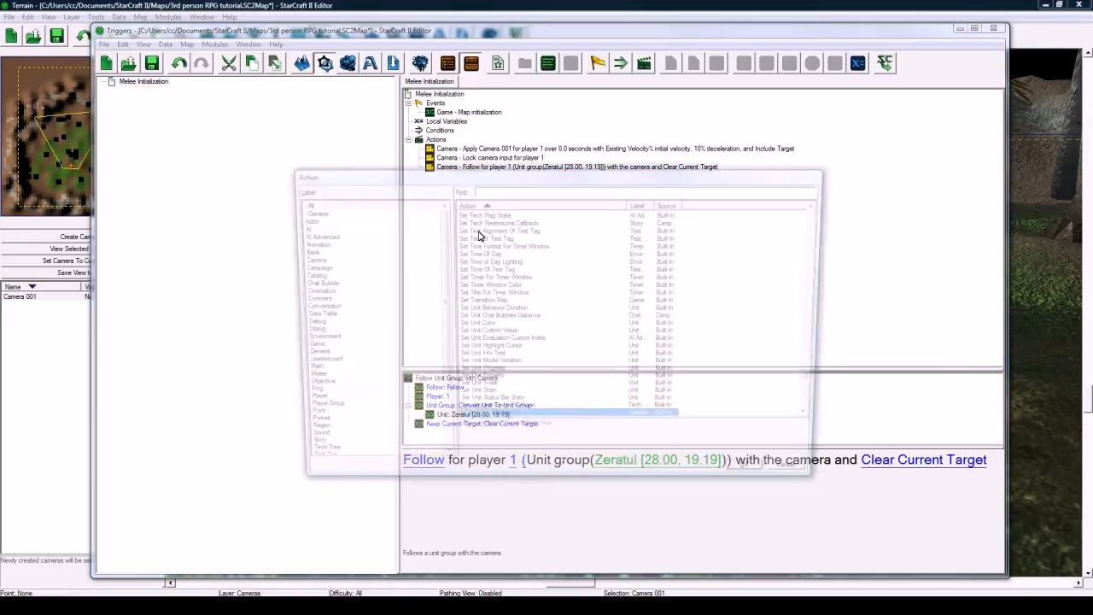
left_click(397, 288)
key("v")
key("Down")
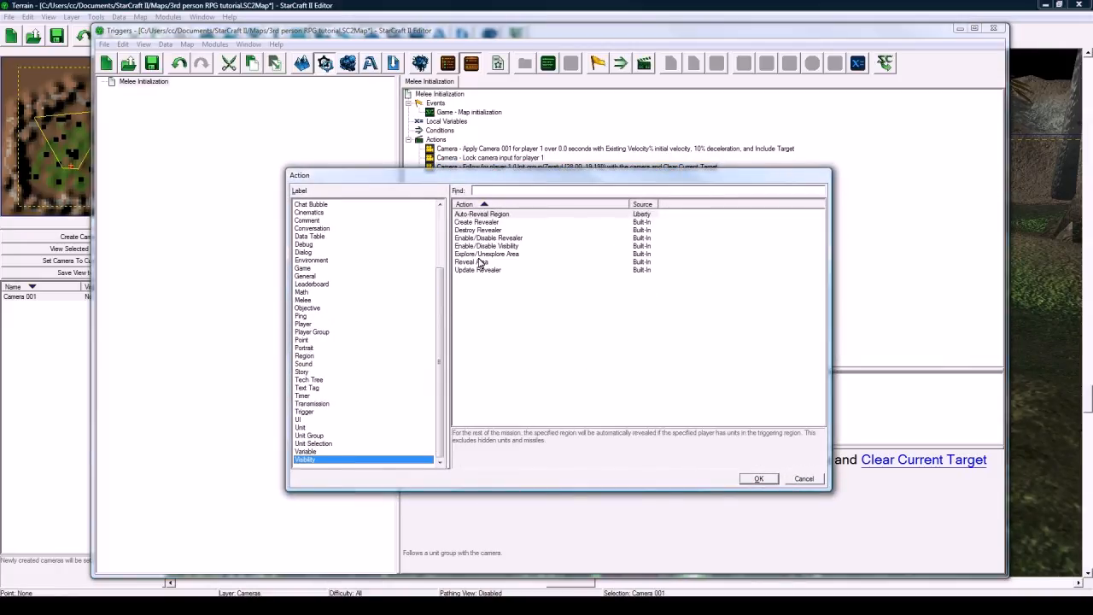
double_click(490, 224)
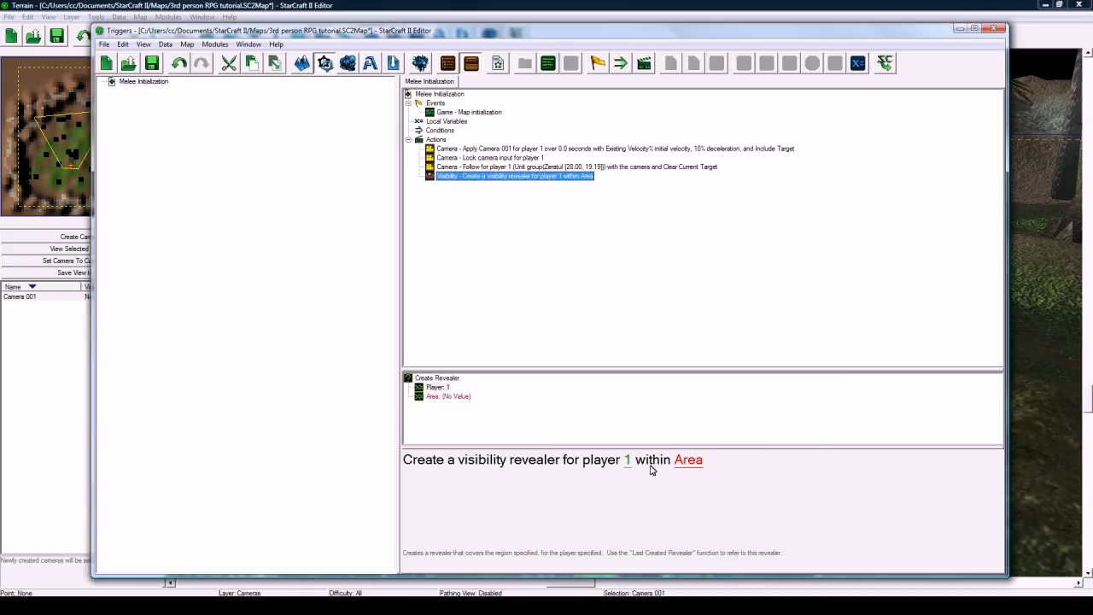
left_click(690, 461)
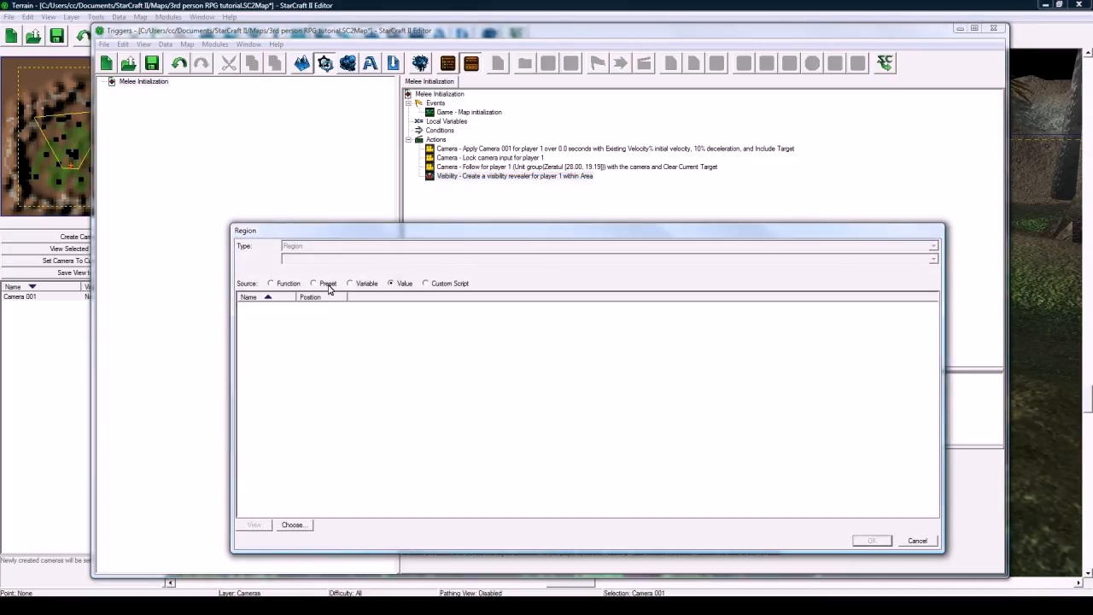
left_click(272, 284)
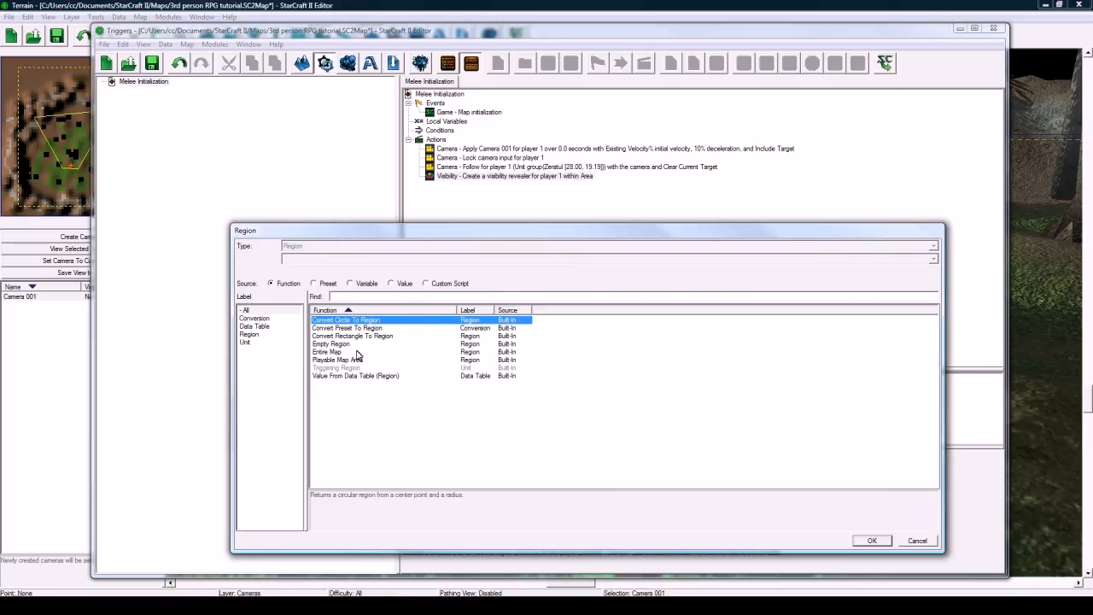
double_click(345, 353)
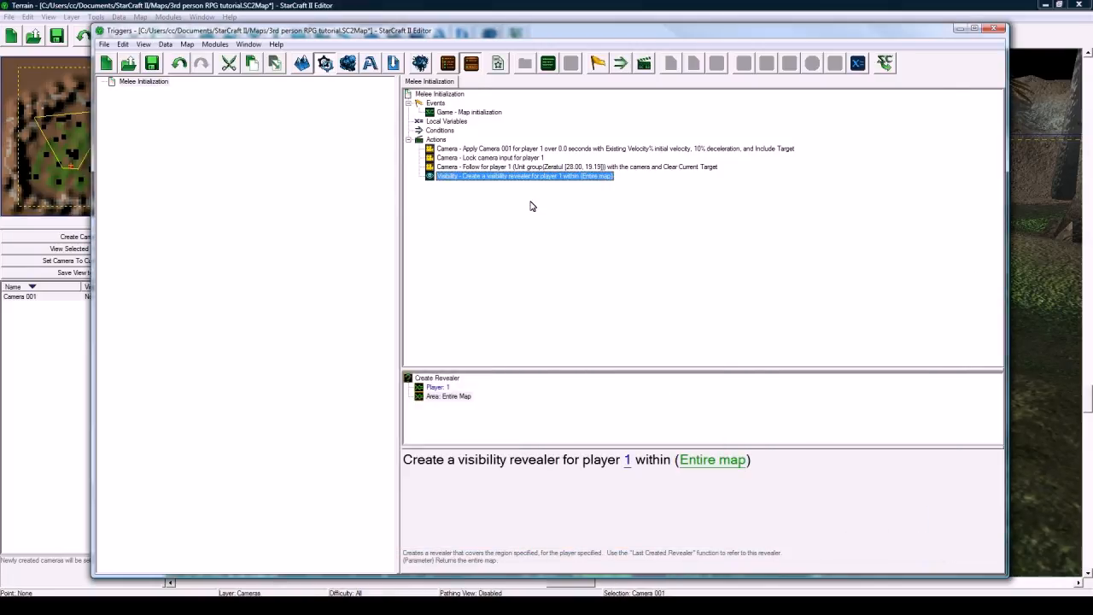
key("F3")
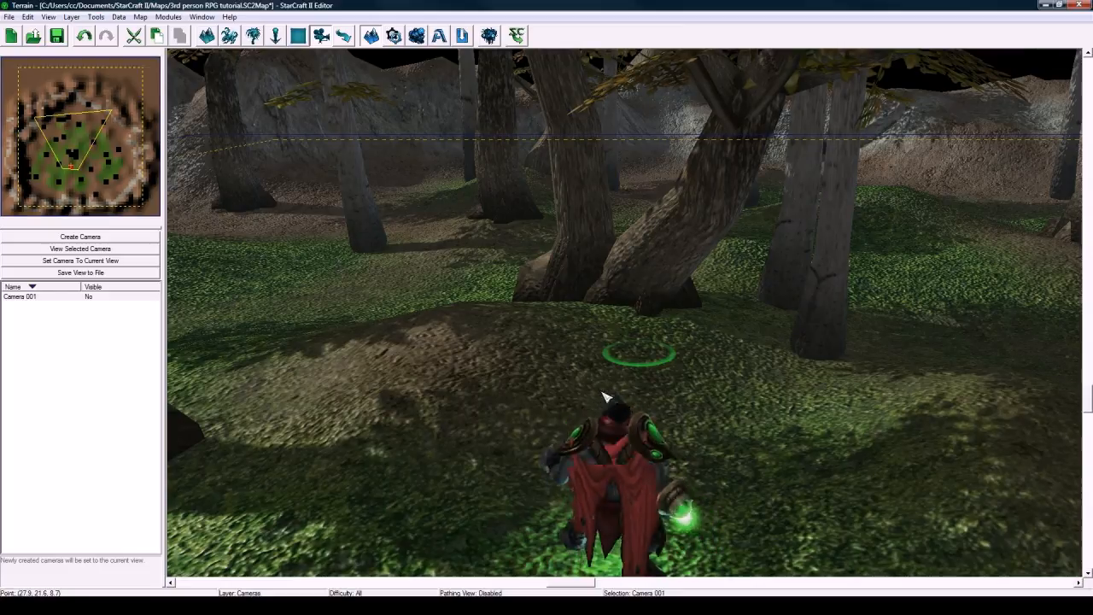
key("F6")
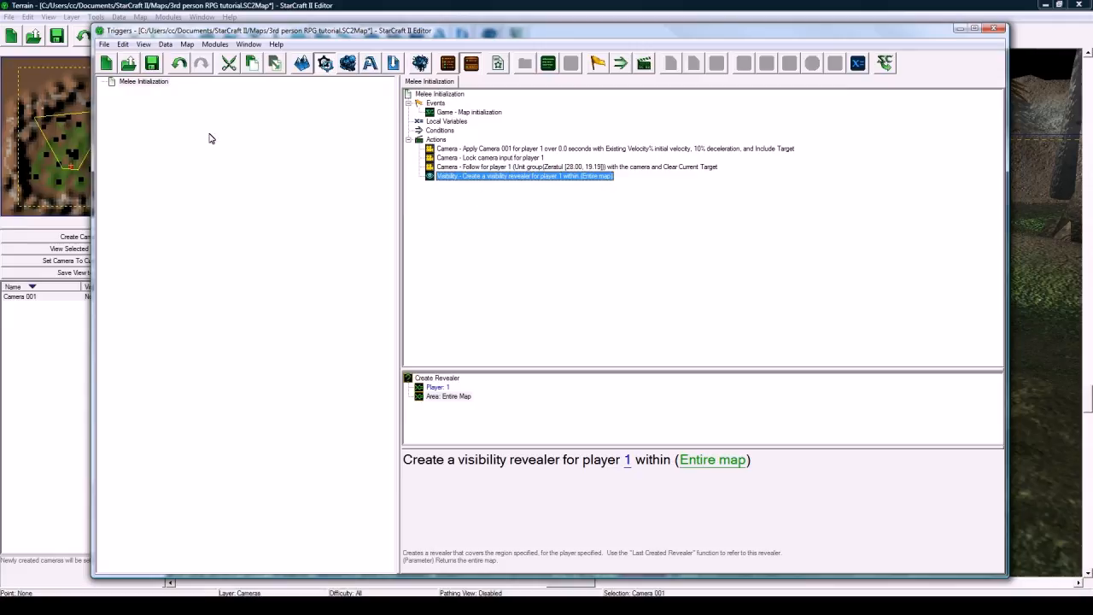
right_click(434, 103)
key("Escape")
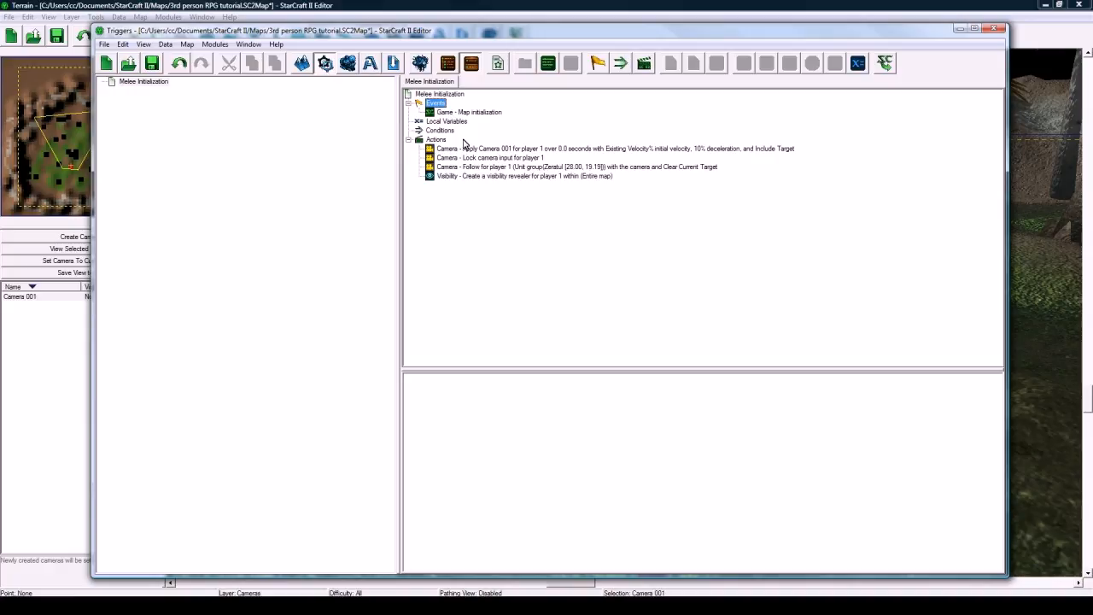
- Create a new trigger named Camera Rotation
right_click(159, 85)
mouse_move(258, 367)
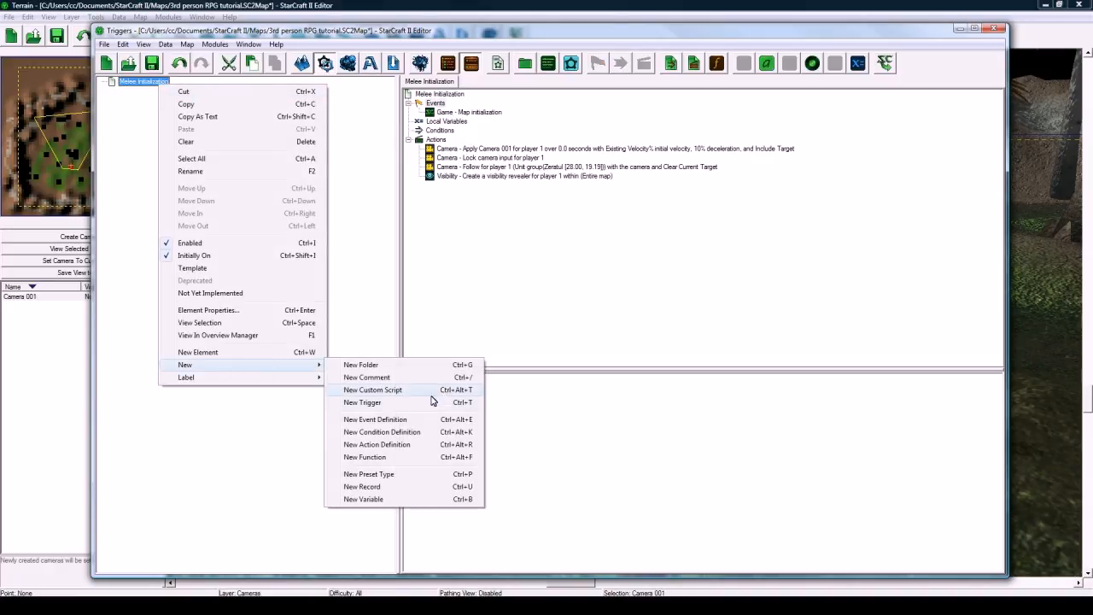
left_click(362, 403)
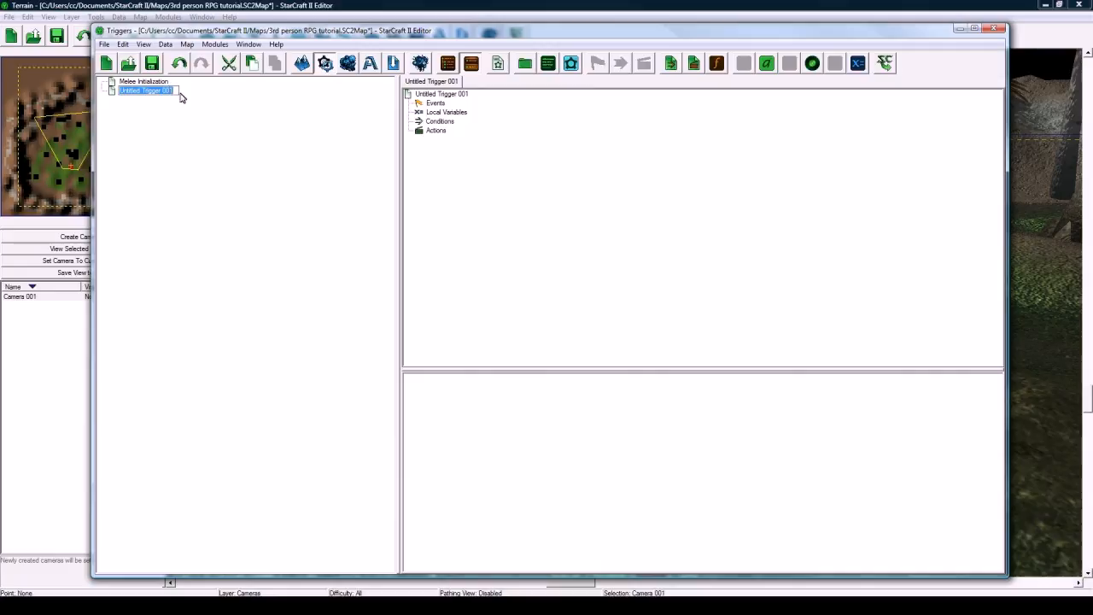
type("Camera Rotation")
key("Return")
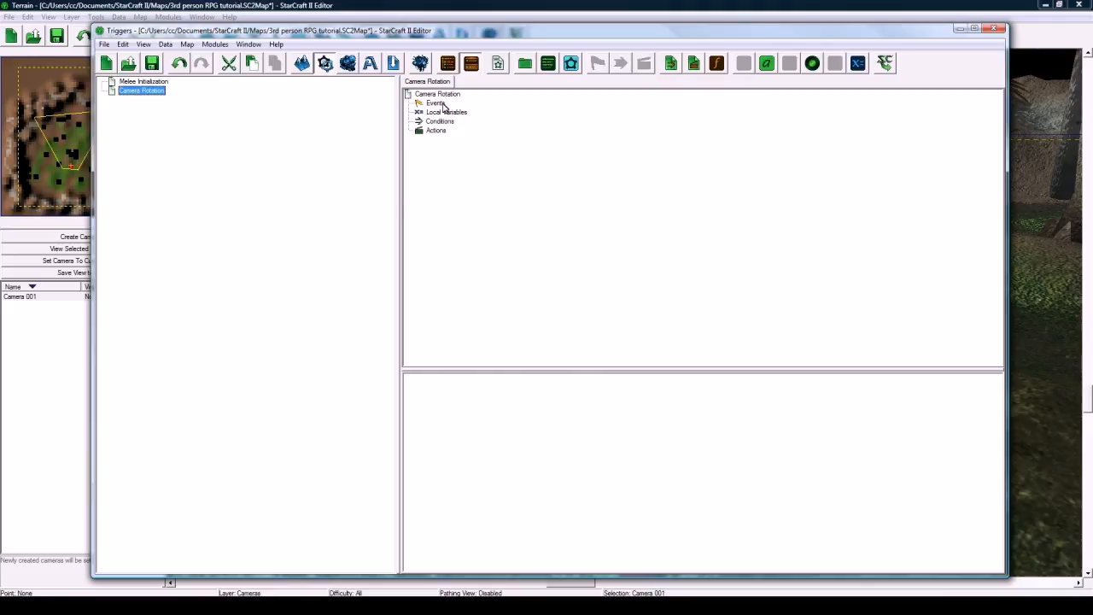
left_click(444, 5)
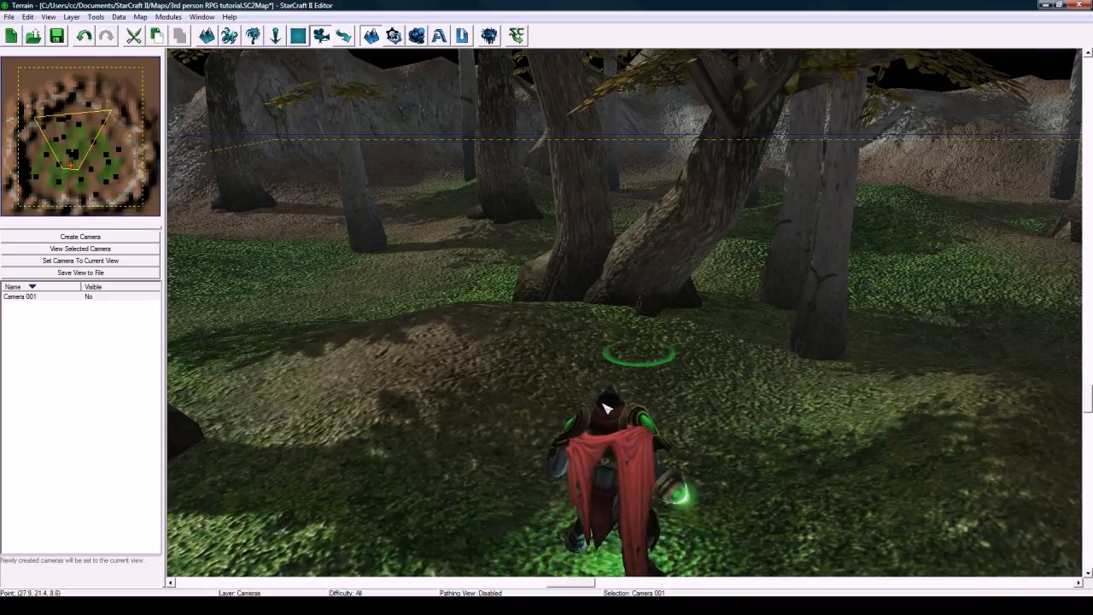
key("F6")
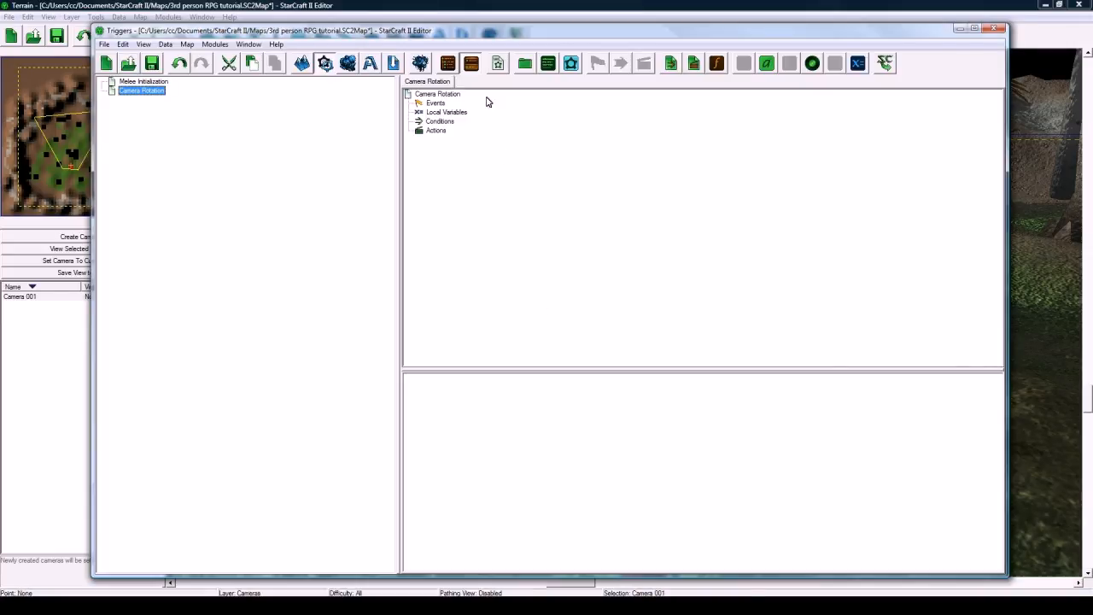
- Add a Unit Is Issued Order event to the Camera Rotation trigger and set its command to Any Ability Command
left_click(435, 103)
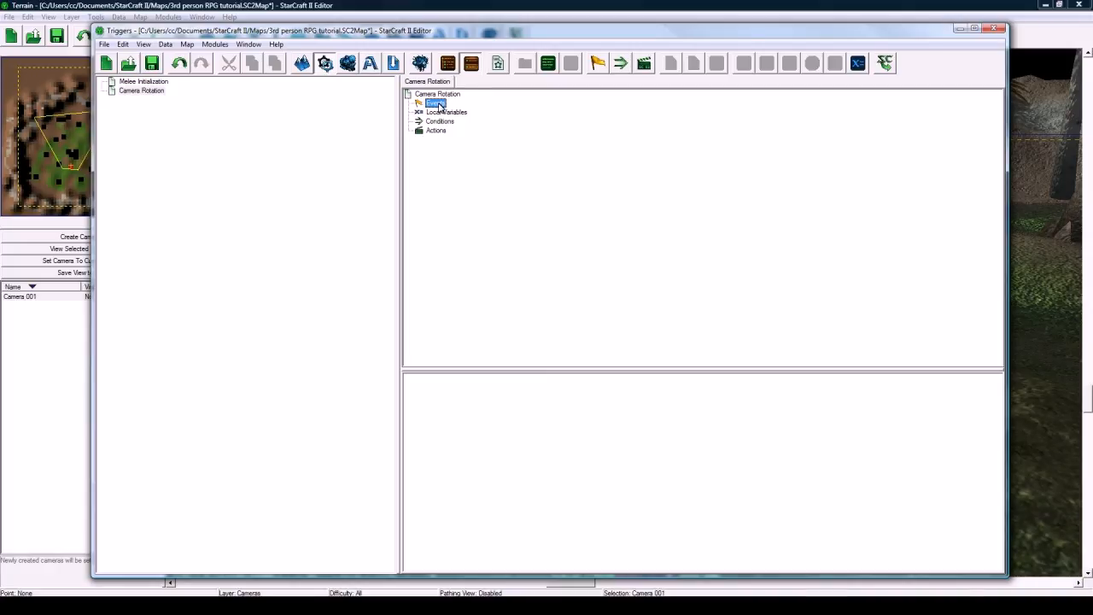
key("ctrl+e")
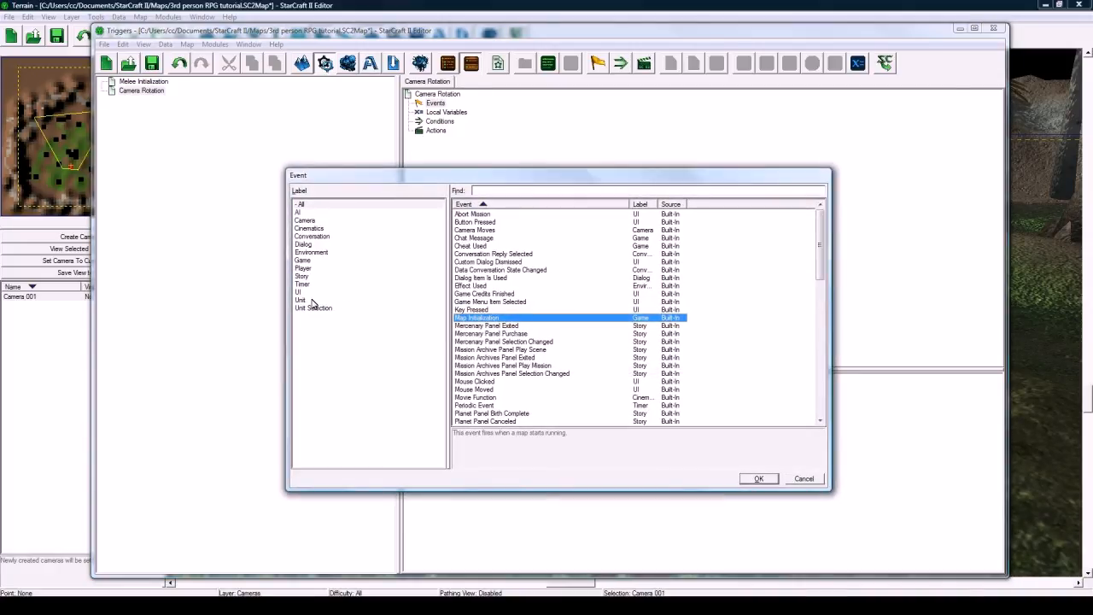
left_click(313, 302)
double_click(489, 334)
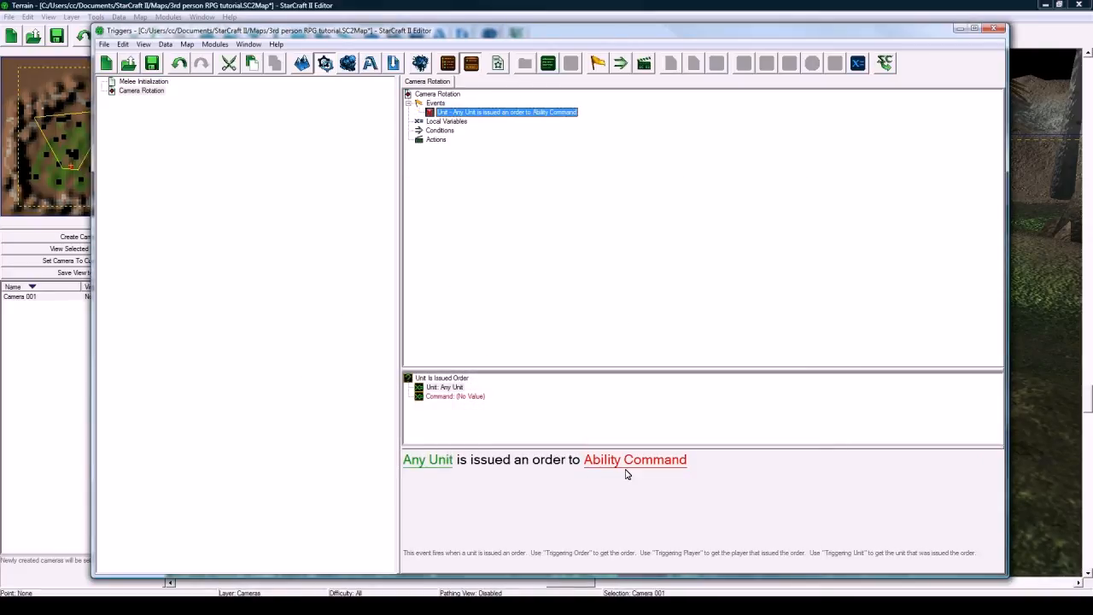
left_click(631, 465)
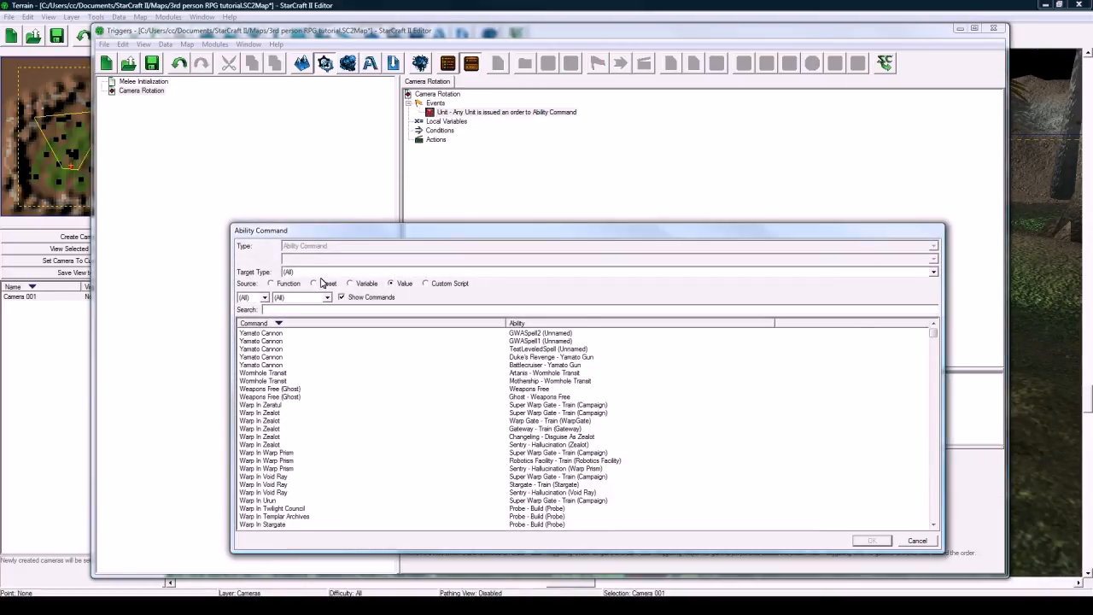
left_click(314, 283)
double_click(364, 320)
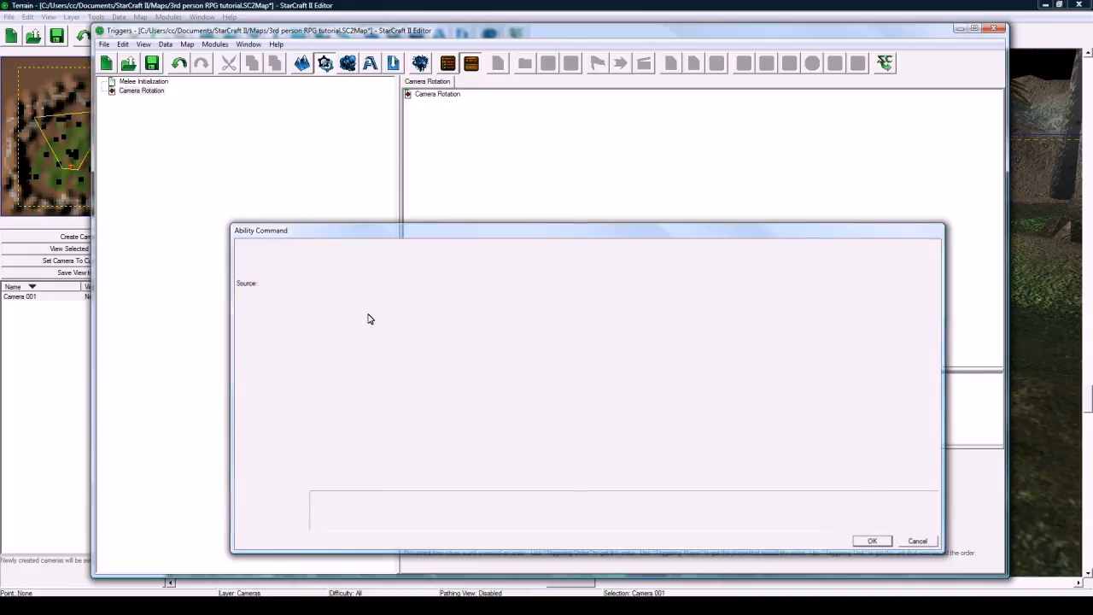
- Add a Comparison condition to the Camera Rotation trigger with Triggering Unit as its first value
double_click(438, 132)
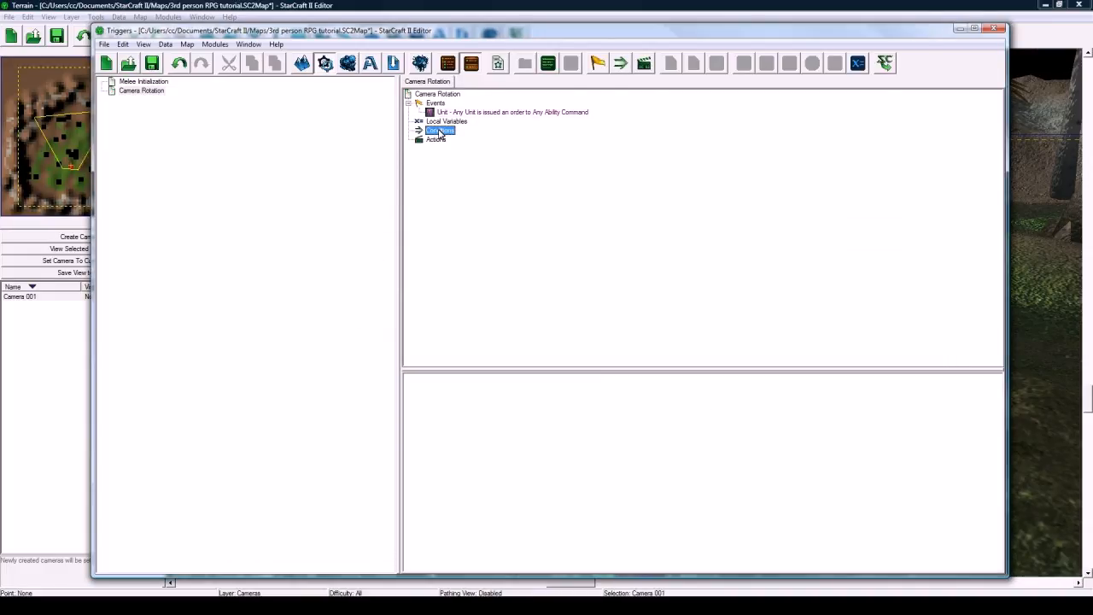
key("Return")
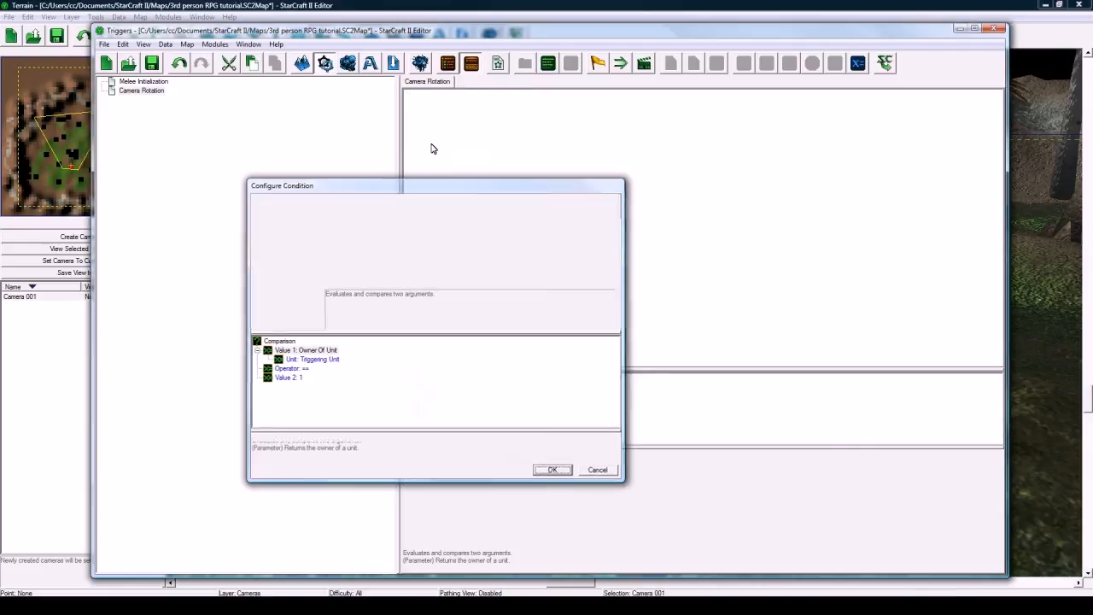
left_click(404, 464)
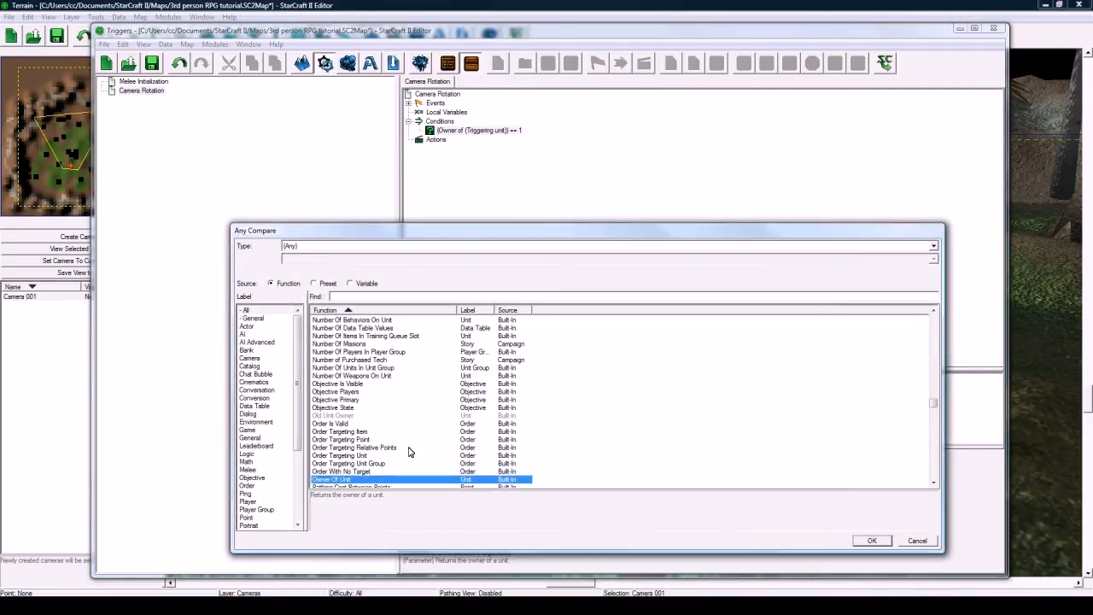
left_click_drag(298, 350, 300, 438)
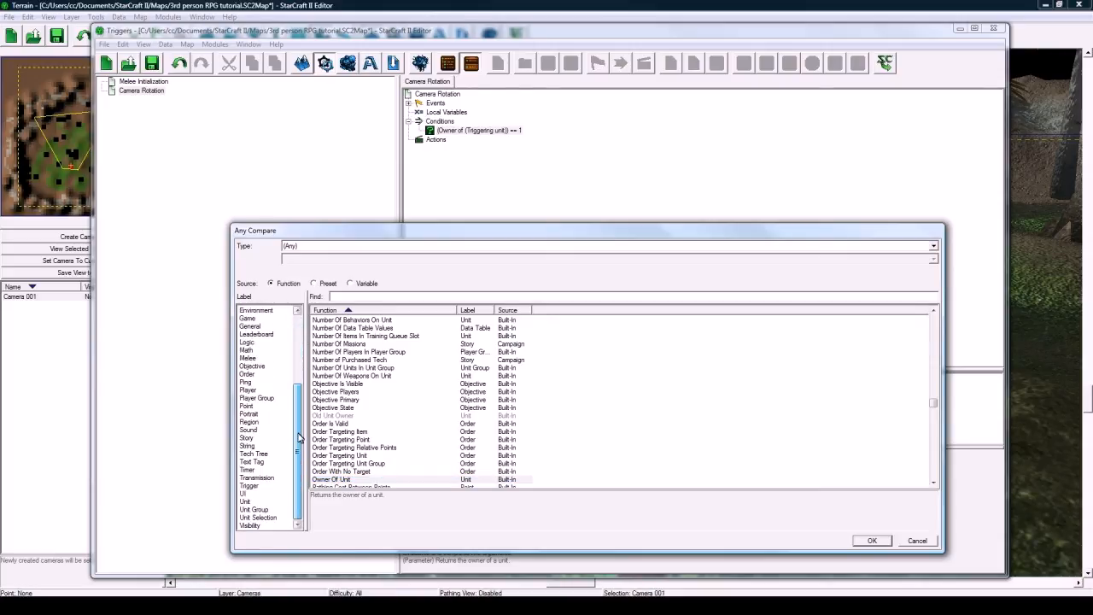
left_click(246, 501)
left_click(352, 416)
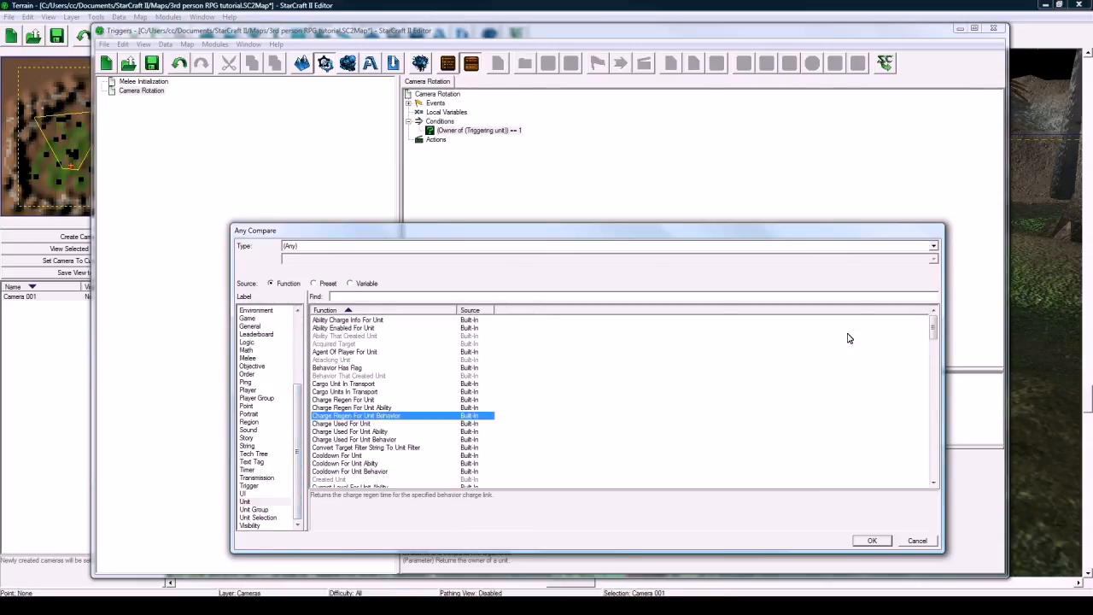
left_click_drag(932, 328, 925, 421)
left_click(384, 391)
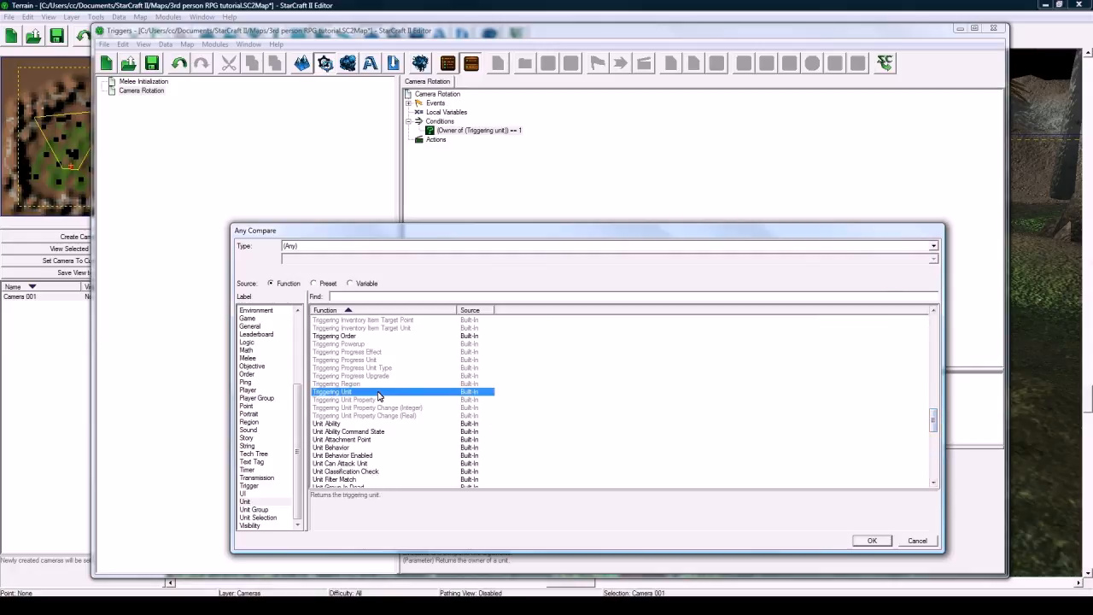
key("Return")
- Set the condition's second value to the placed Zeratul and expand the trigger's events to check the order event
left_click(549, 459)
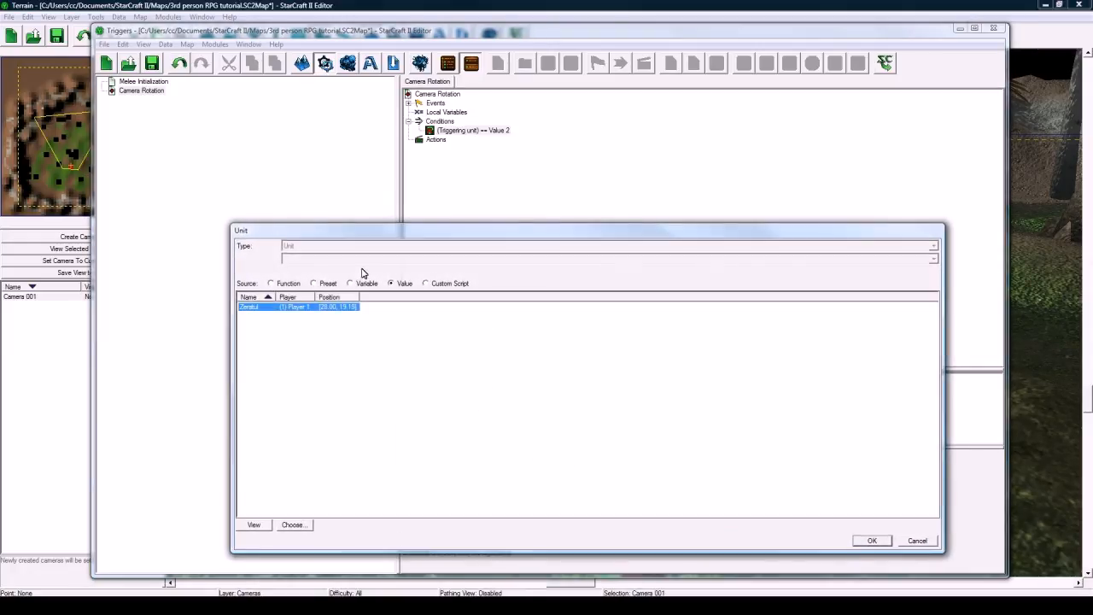
double_click(306, 306)
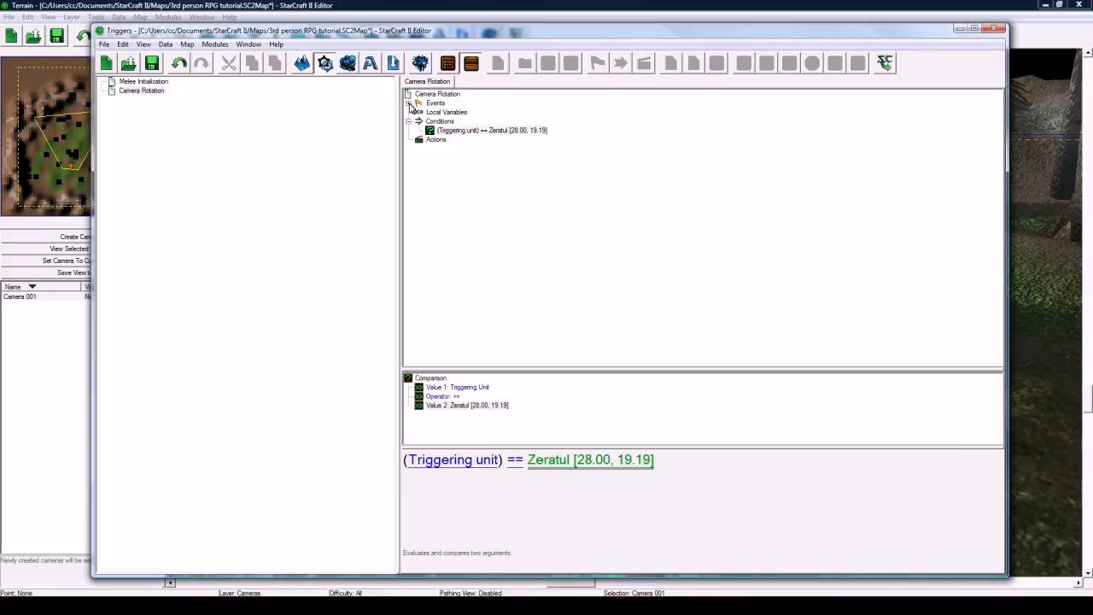
left_click(409, 103)
left_click(475, 115)
left_click(472, 138)
left_click(476, 115)
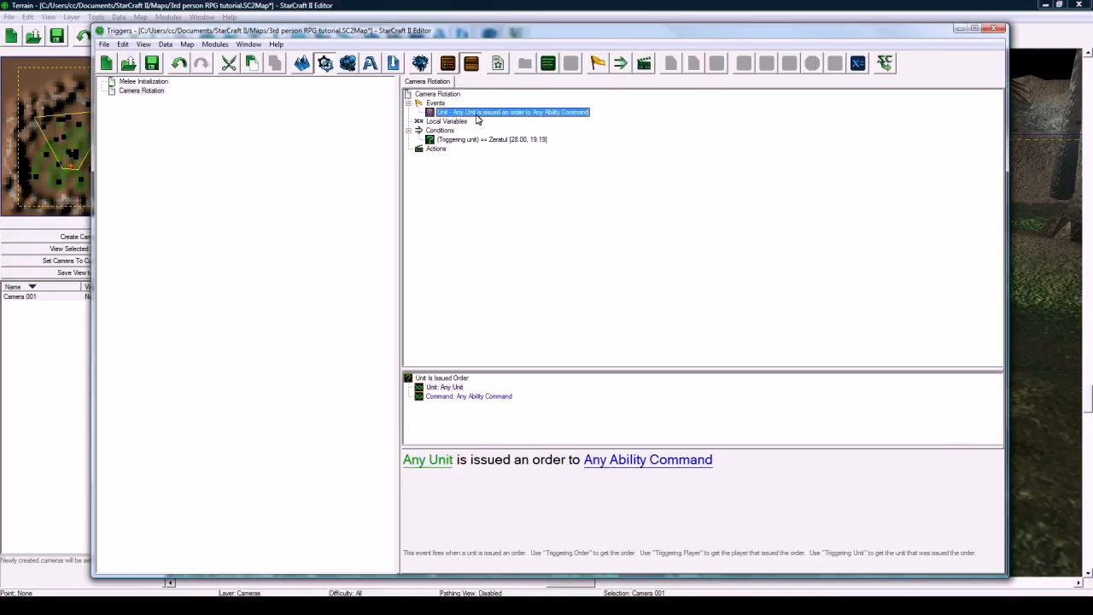
left_click(502, 140)
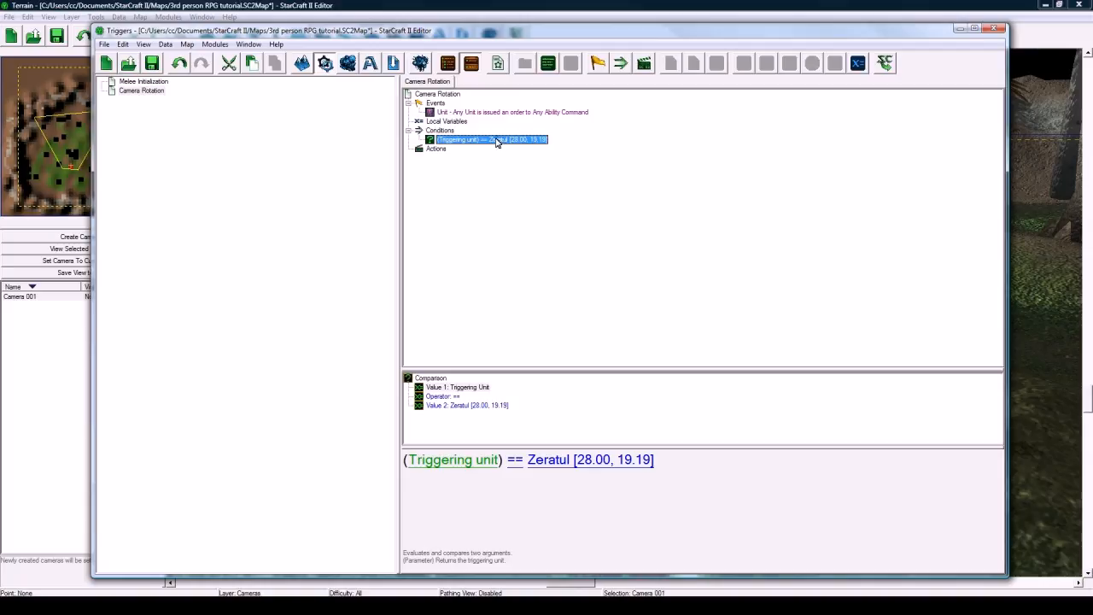
- Add a Wait action of 0.15 Real Time seconds to the Camera Rotation trigger
left_click(436, 149)
key("ctrl+r")
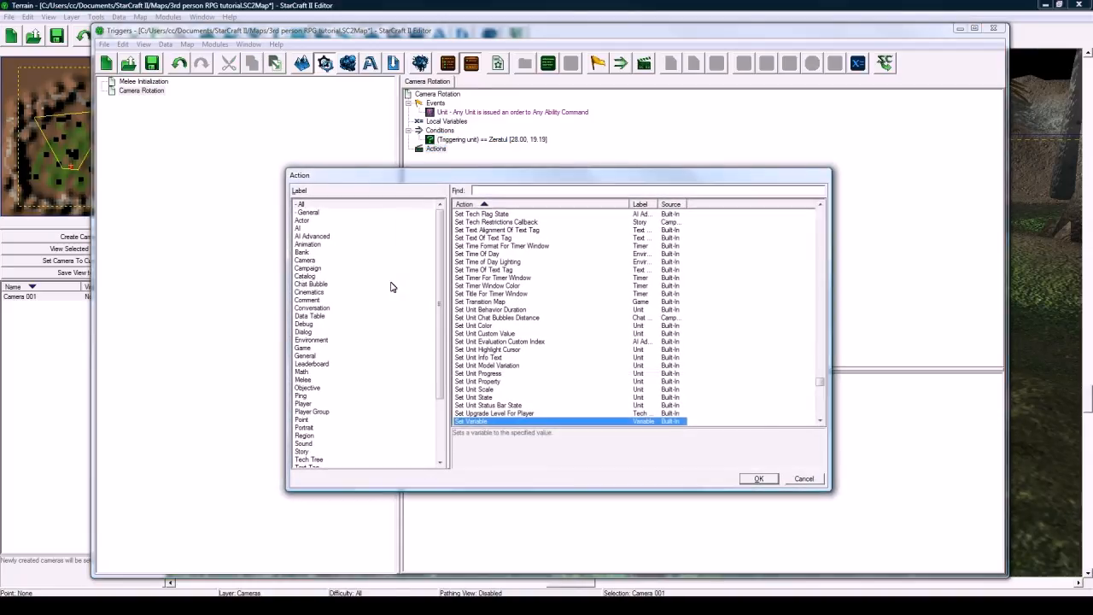
key("Down")
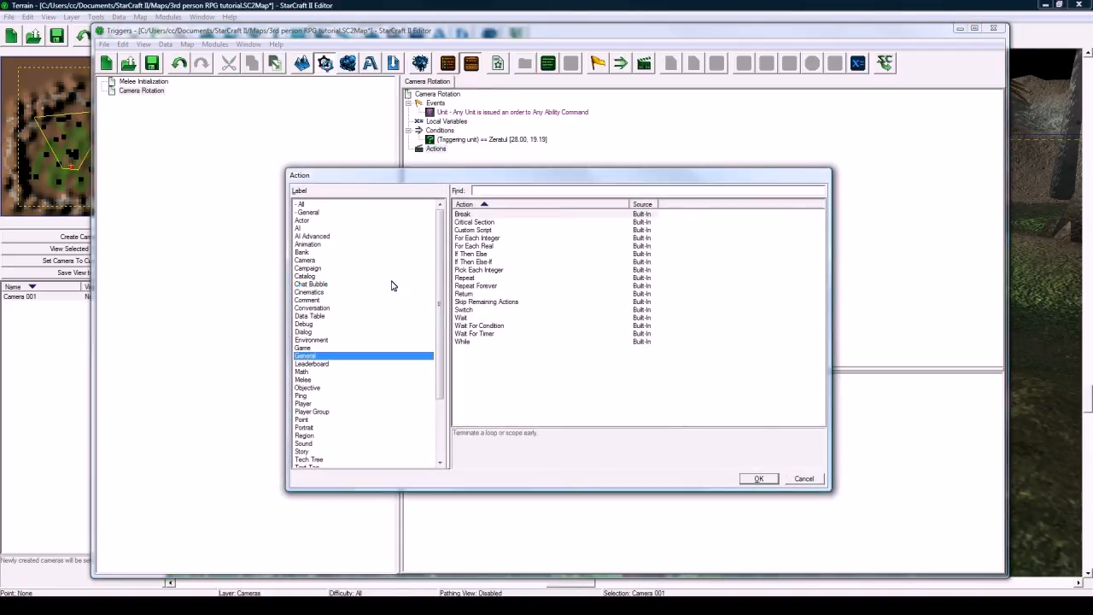
double_click(479, 319)
left_click(438, 457)
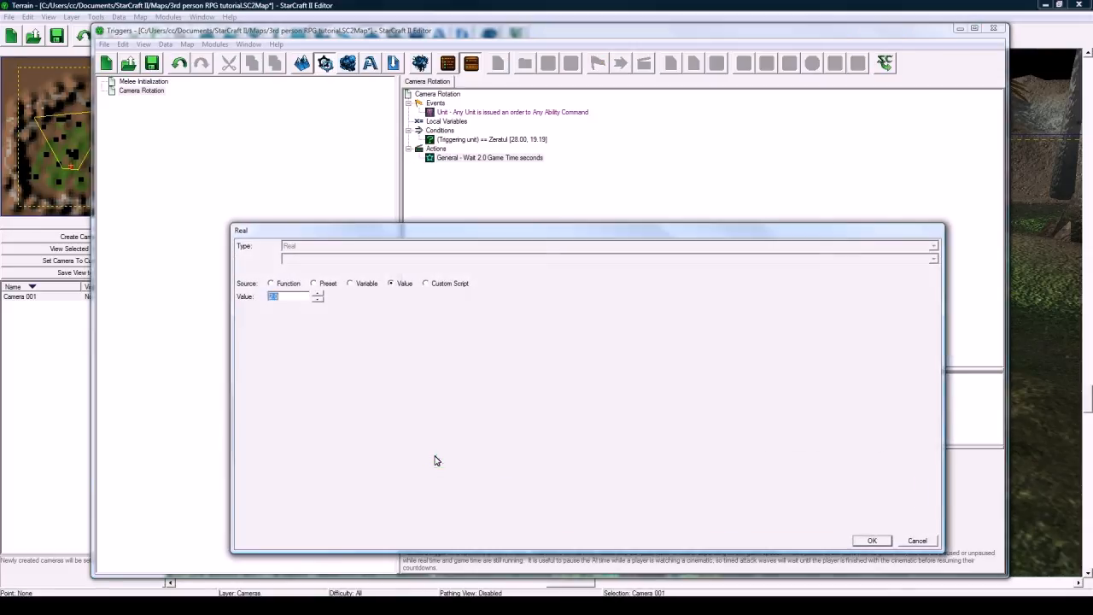
key("Return")
left_click(501, 461)
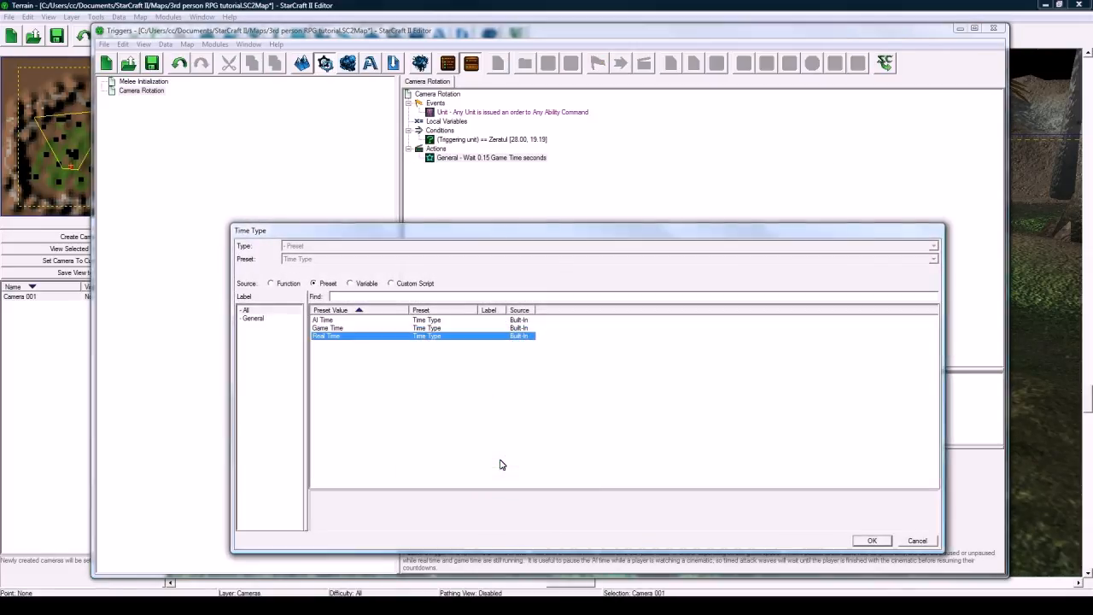
key("Return")
left_click(515, 159)
left_click(602, 5)
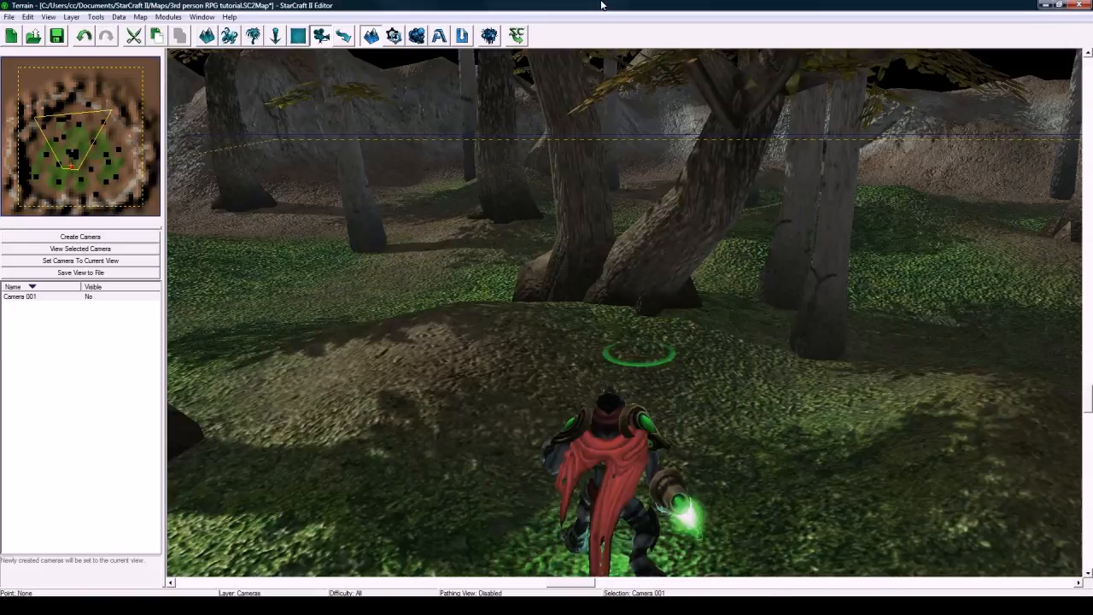
scroll(664, 453, "down", 2)
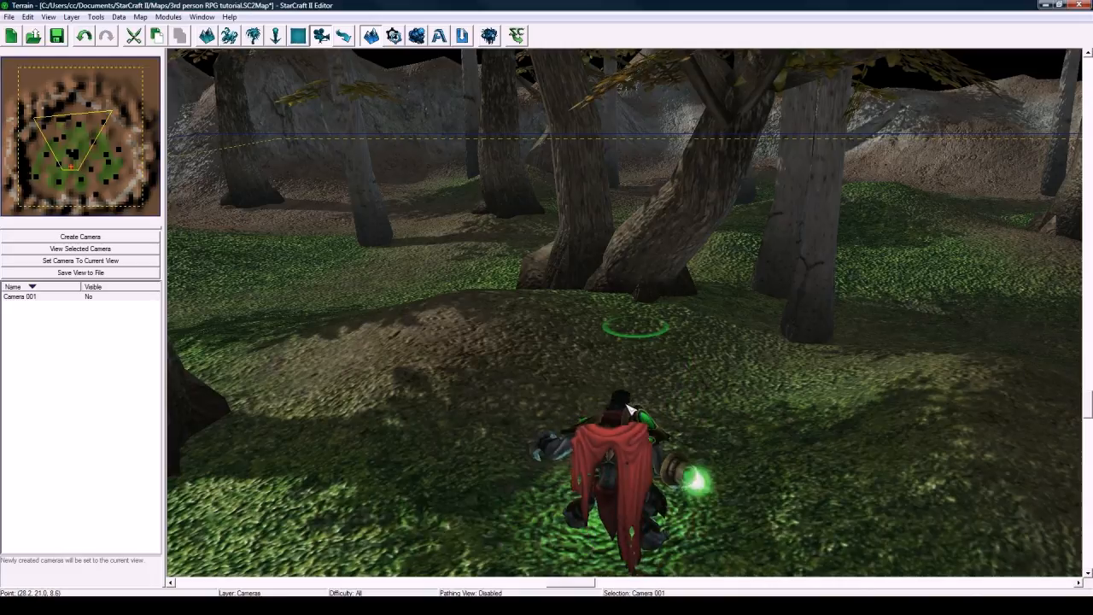
left_click(392, 37)
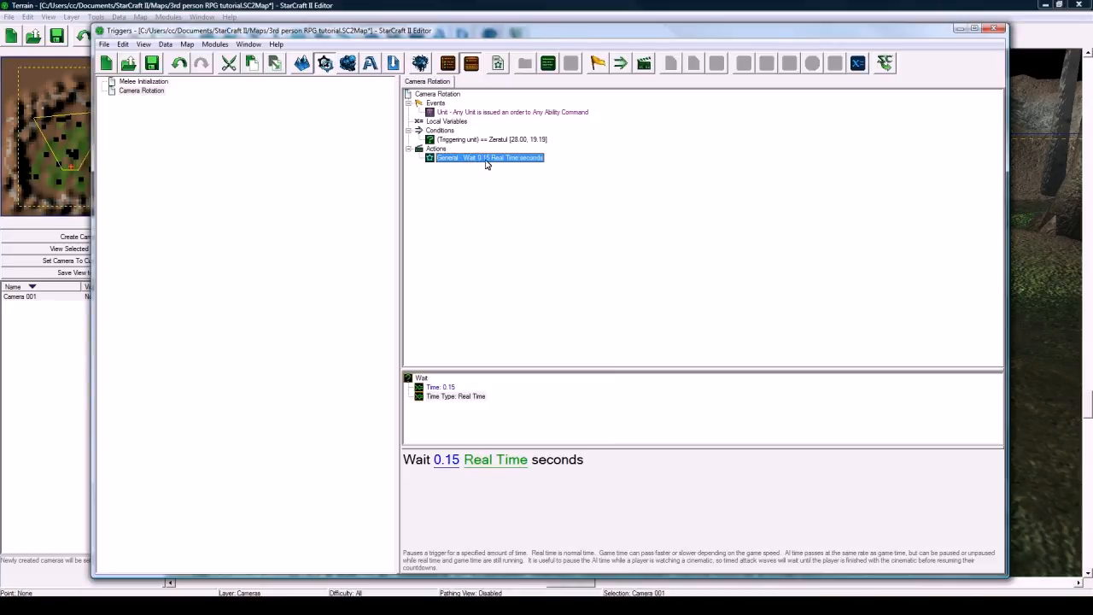
left_click(471, 19)
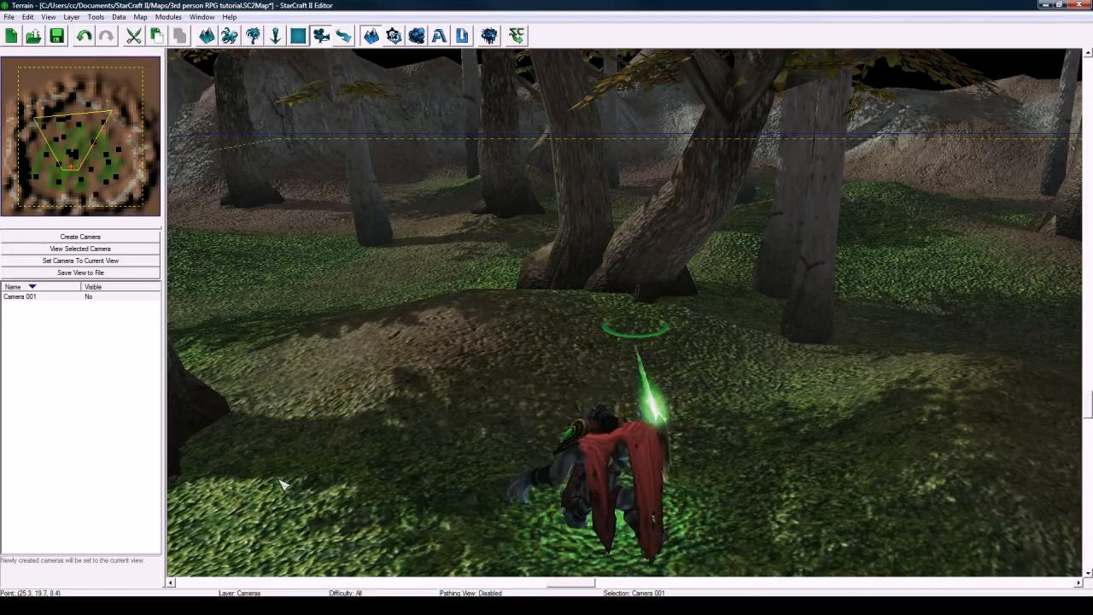
left_click(416, 35)
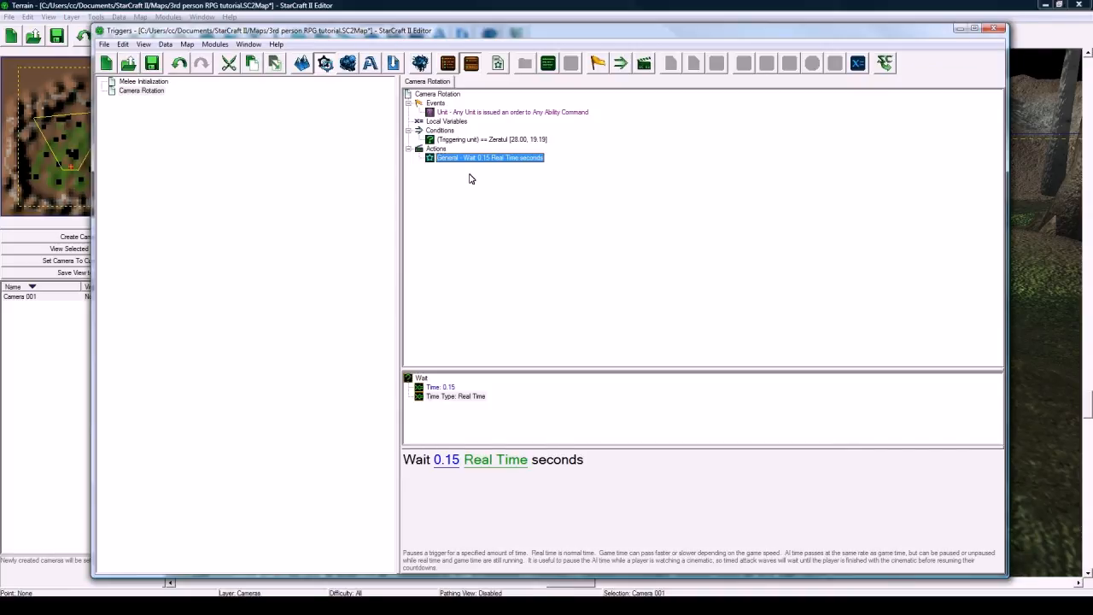
- Add a Repeat action after the Wait action and set its count to 3
key("ctrl+r")
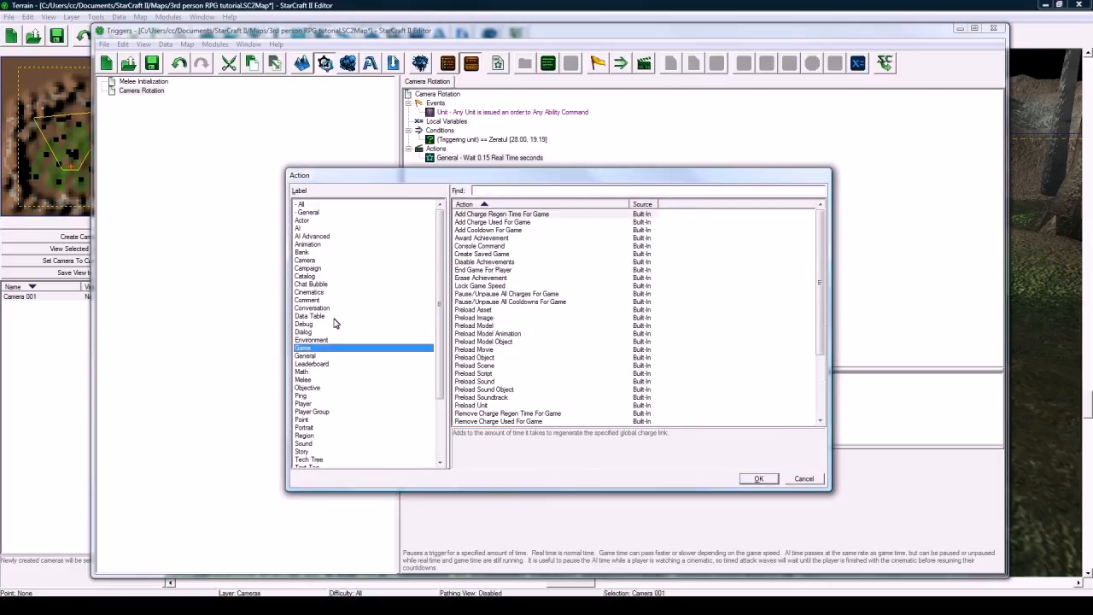
left_click(305, 355)
double_click(482, 279)
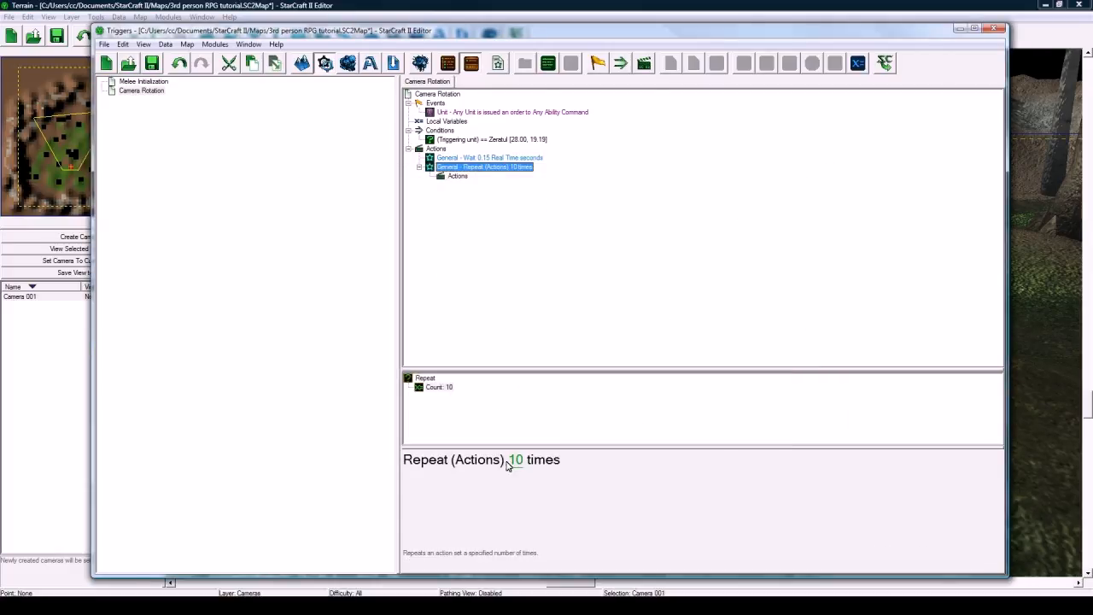
left_click(510, 462)
type("3")
key("Return")
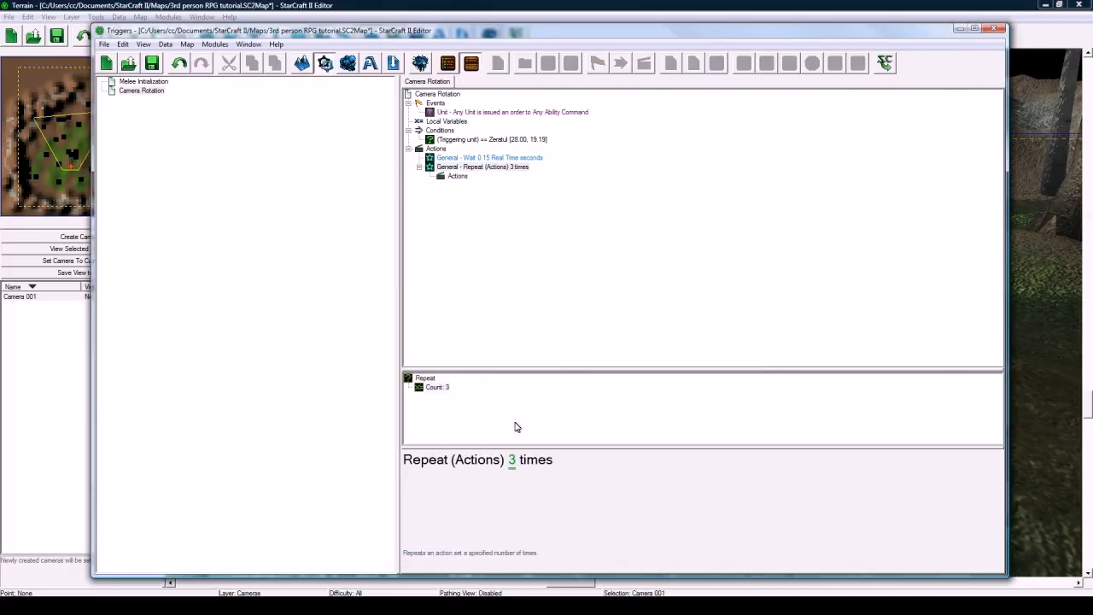
- Add an Apply Camera Property action inside the Repeat action and set its property to Rotation
left_click(458, 176)
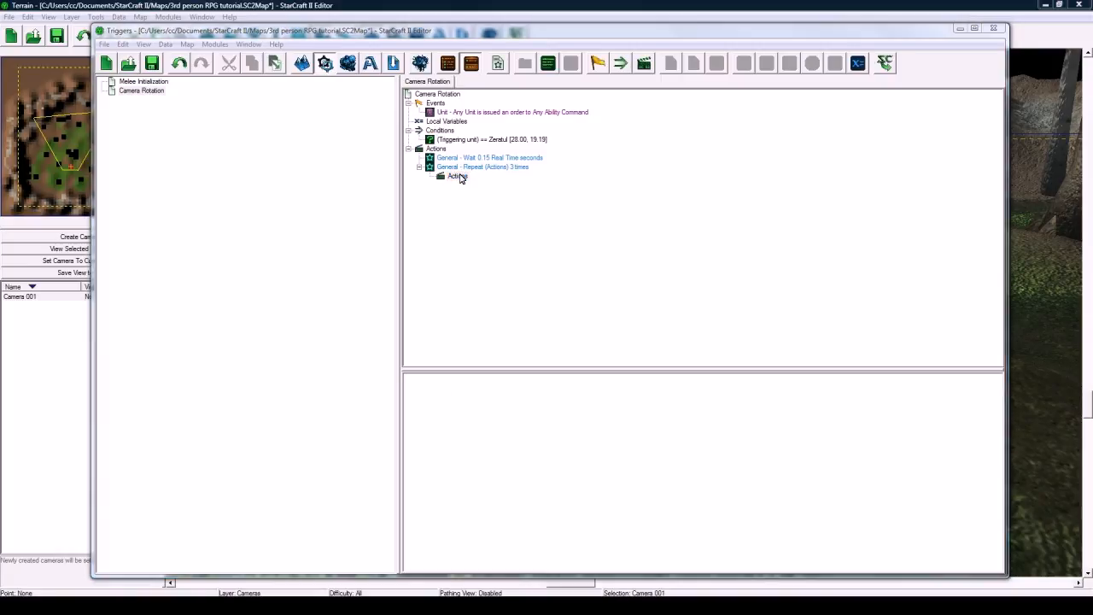
key("ctrl+r")
left_click(324, 260)
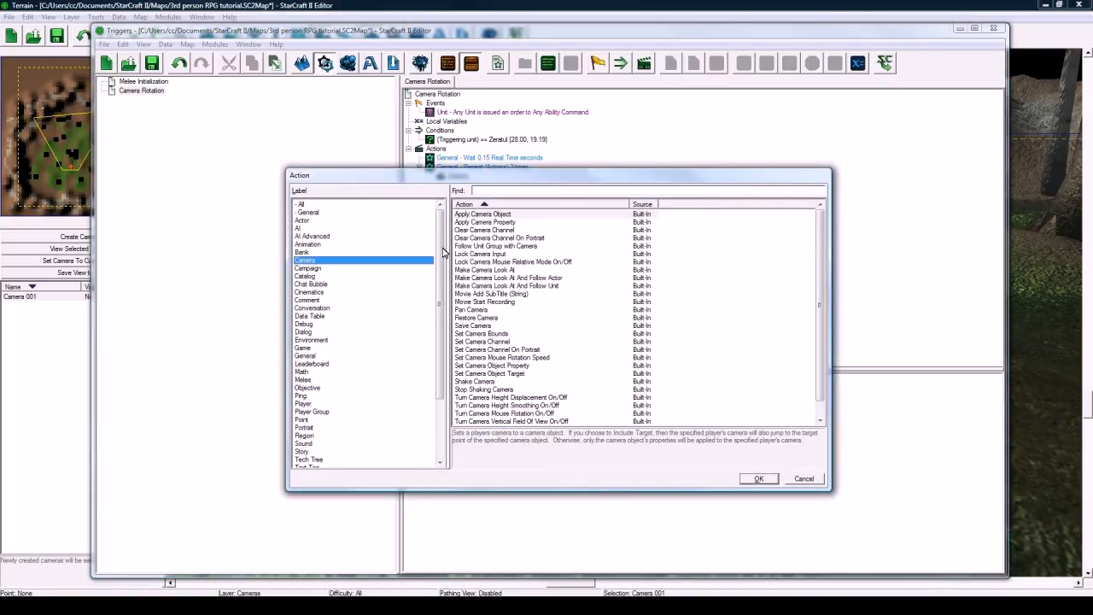
left_click(509, 222)
left_click(758, 478)
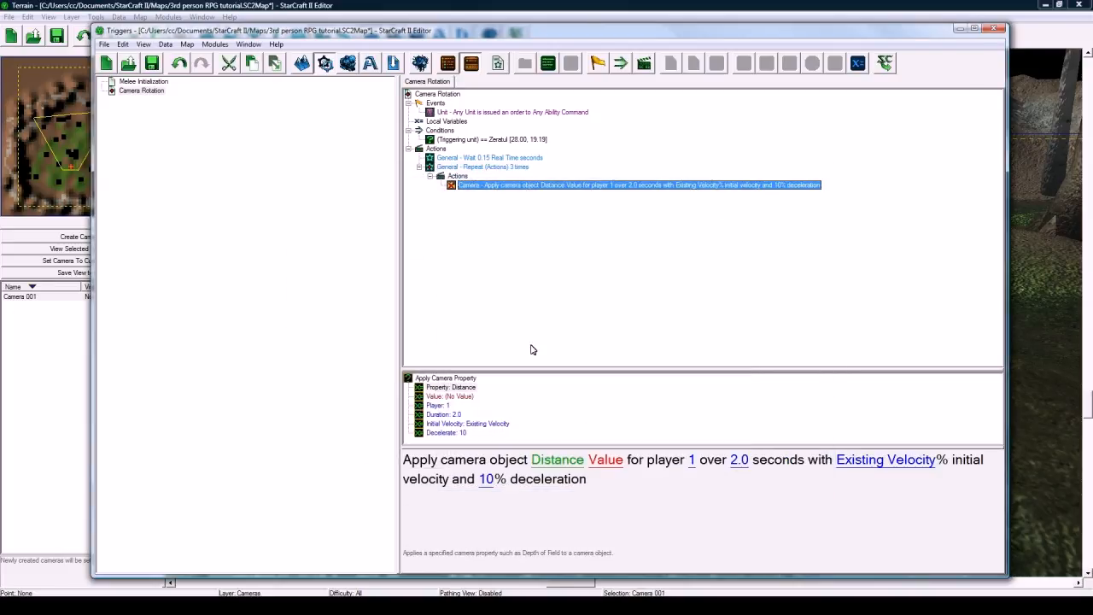
left_click(553, 464)
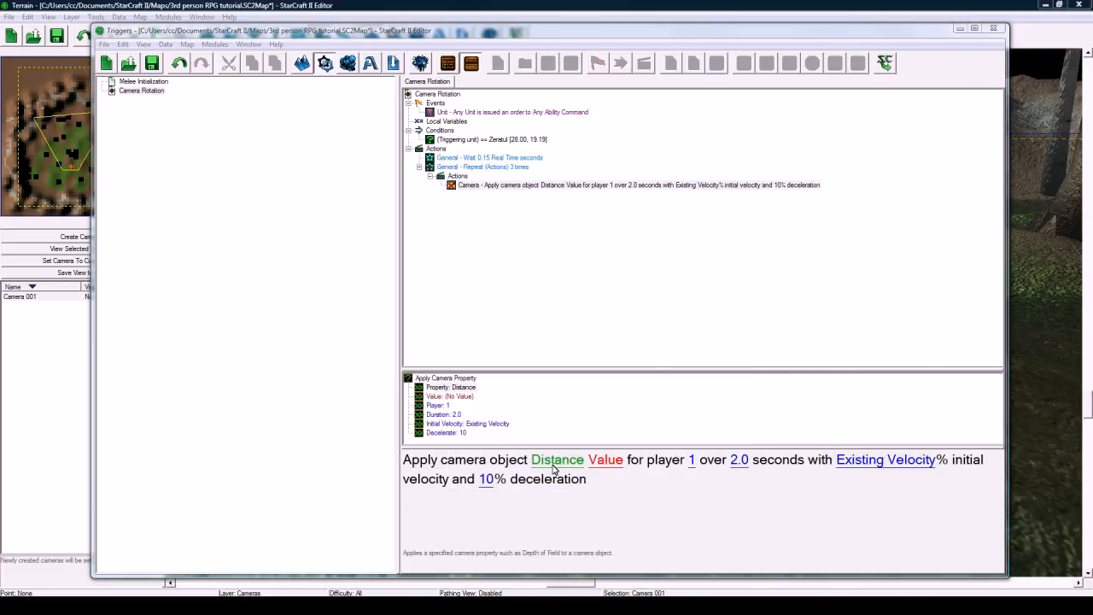
left_click(340, 407)
double_click(340, 409)
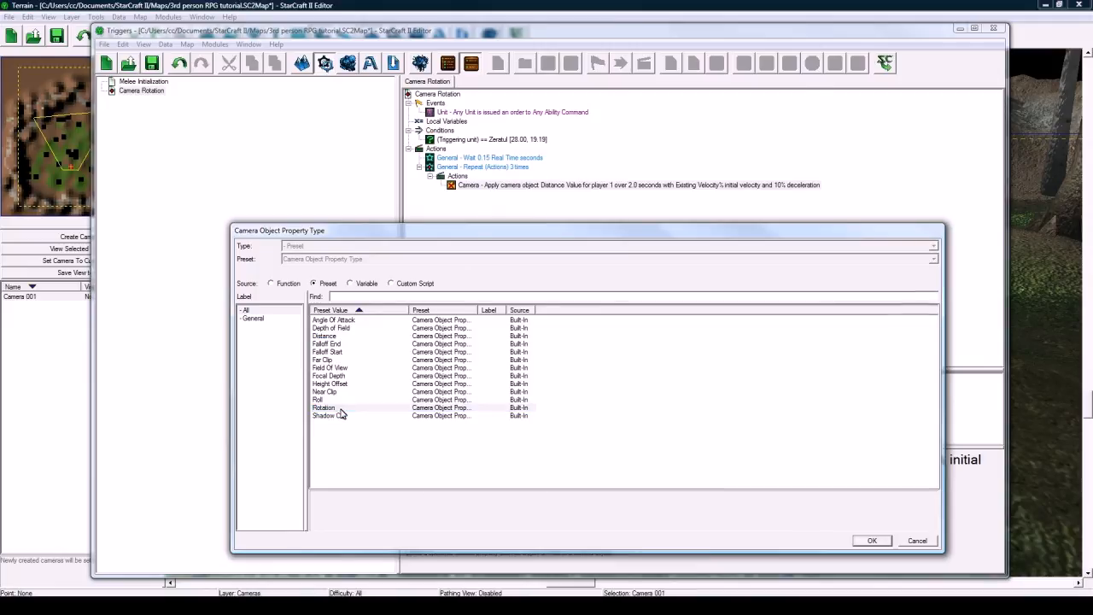
- Set the rotation value to the Facing Angle Of Unit function with the placed Zeratul as its unit
left_click(606, 462)
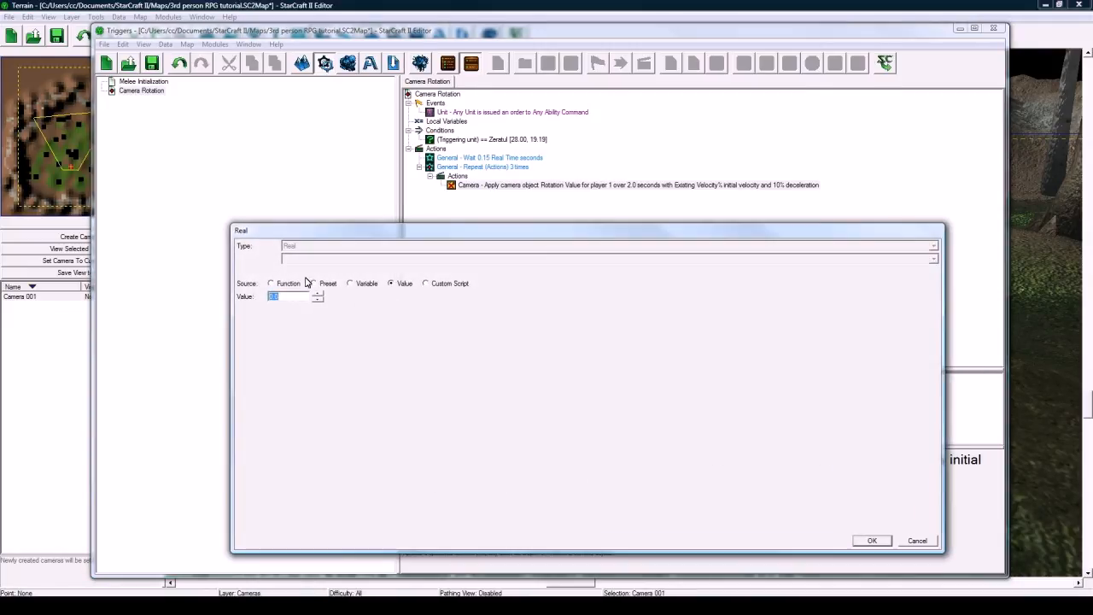
left_click(287, 284)
left_click(245, 469)
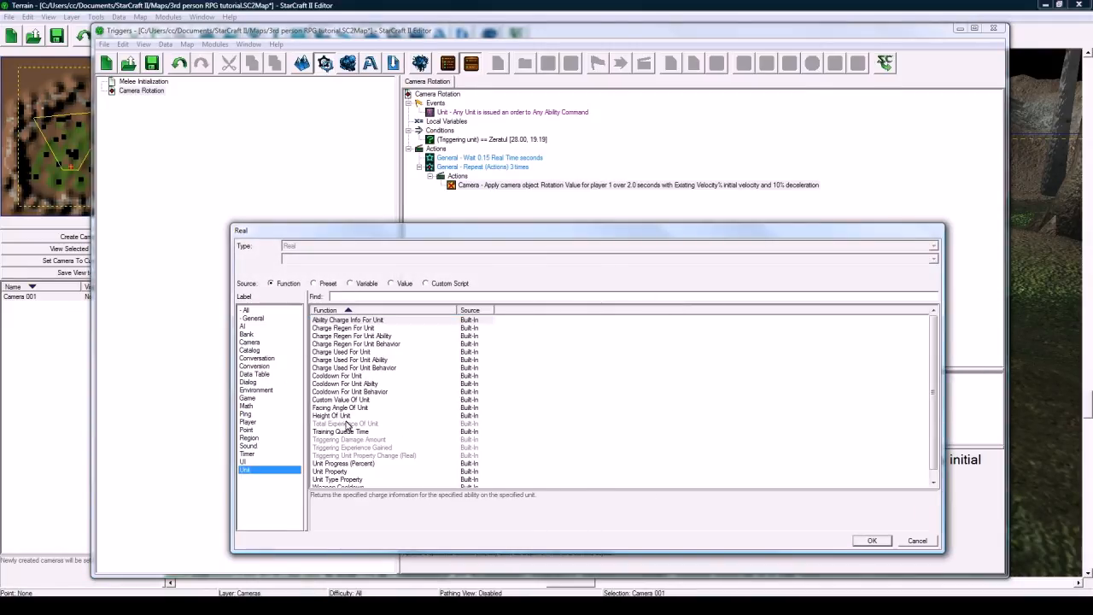
double_click(340, 407)
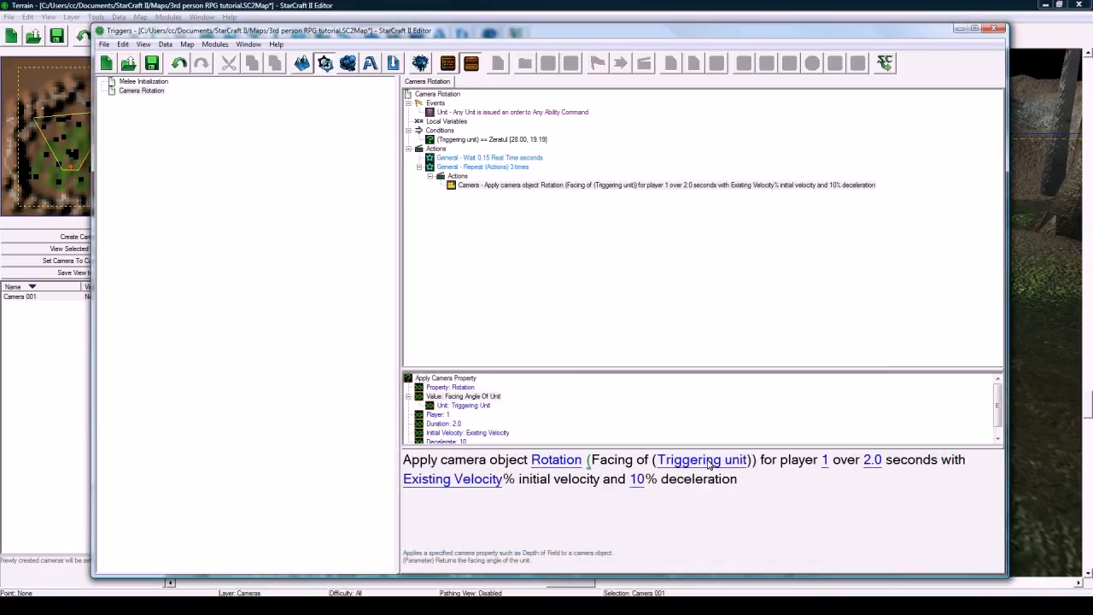
left_click(709, 464)
left_click(394, 284)
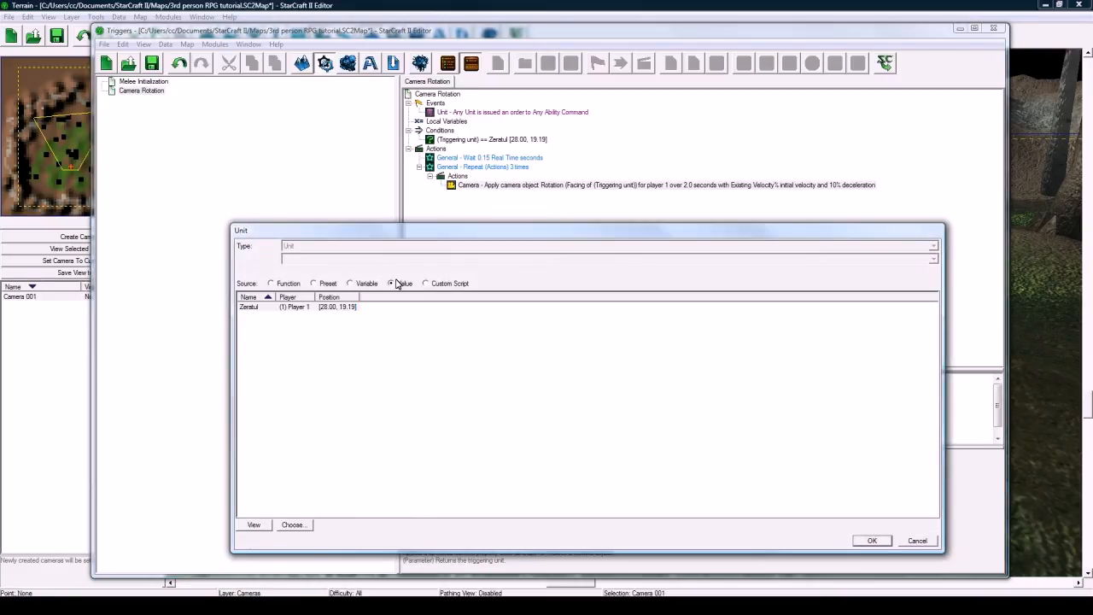
double_click(344, 307)
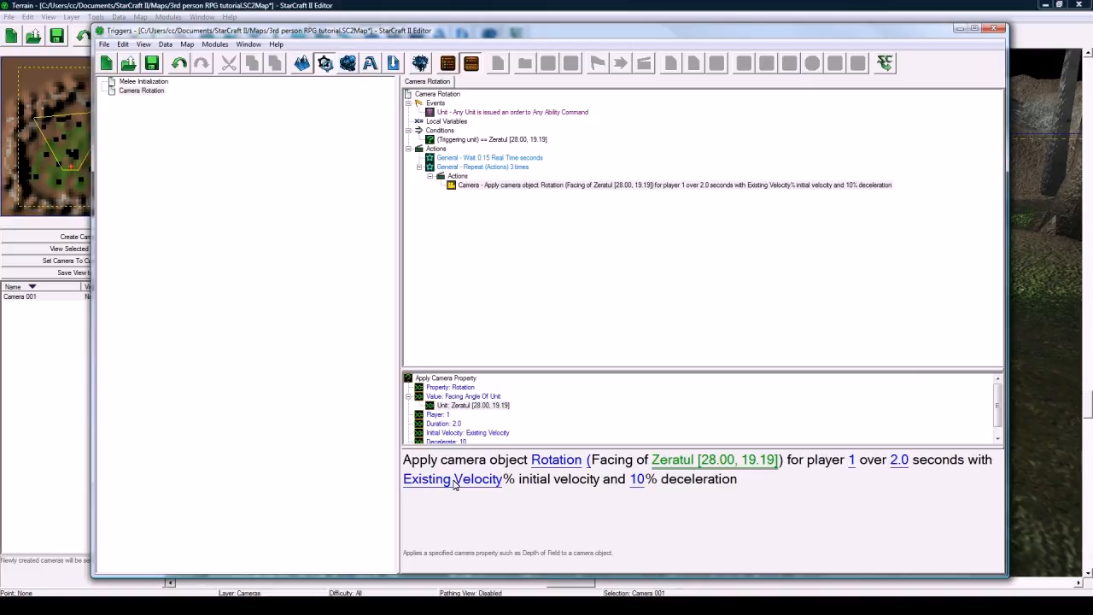
- Set the deceleration of the Apply Camera Property action to 4%
left_click(636, 479)
type("4")
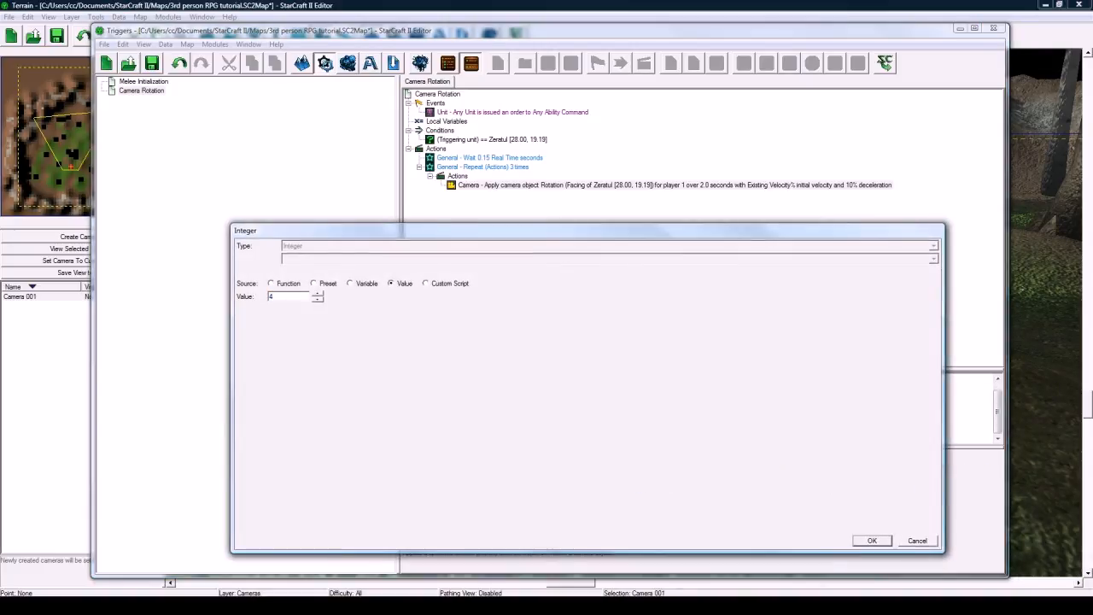
key("Return")
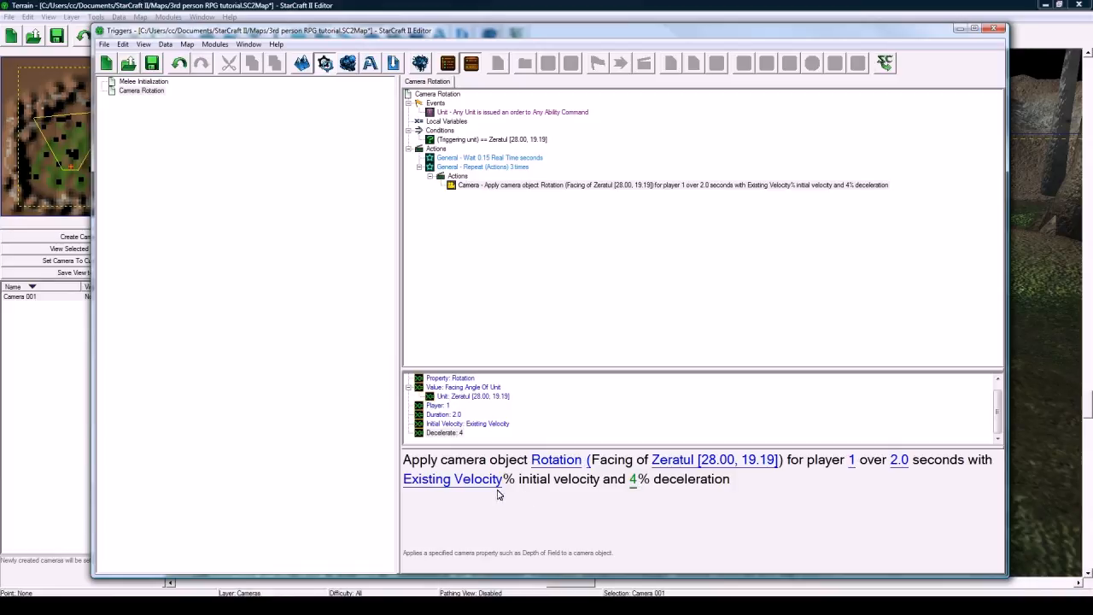
left_click(487, 210)
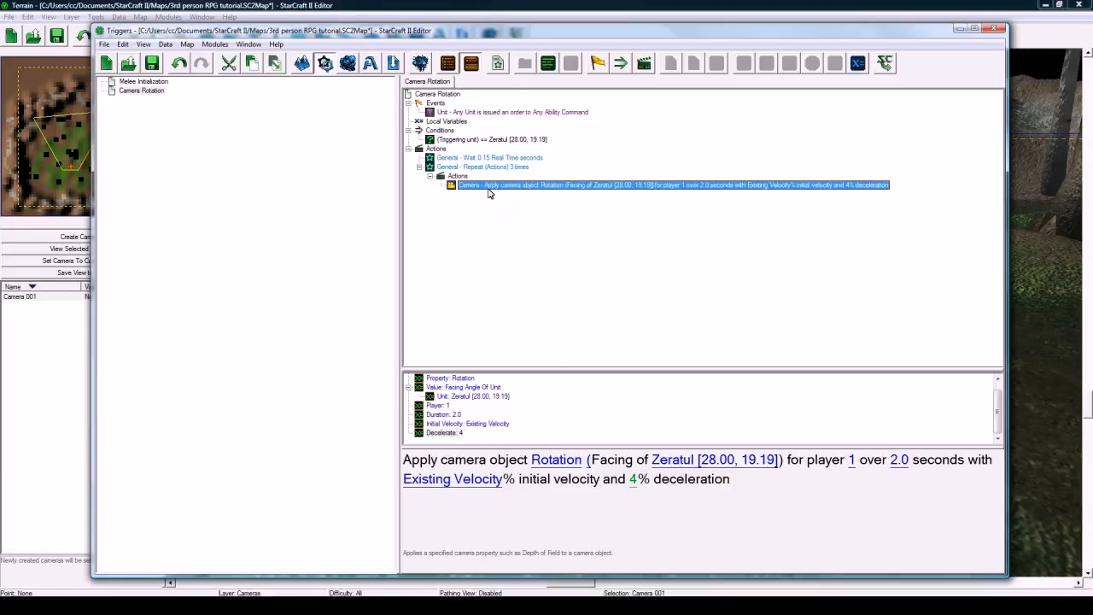
- Add a Wait action inside the Repeat action, after the Apply Camera Property action
double_click(489, 187)
left_click(351, 300)
key("g")
key("g")
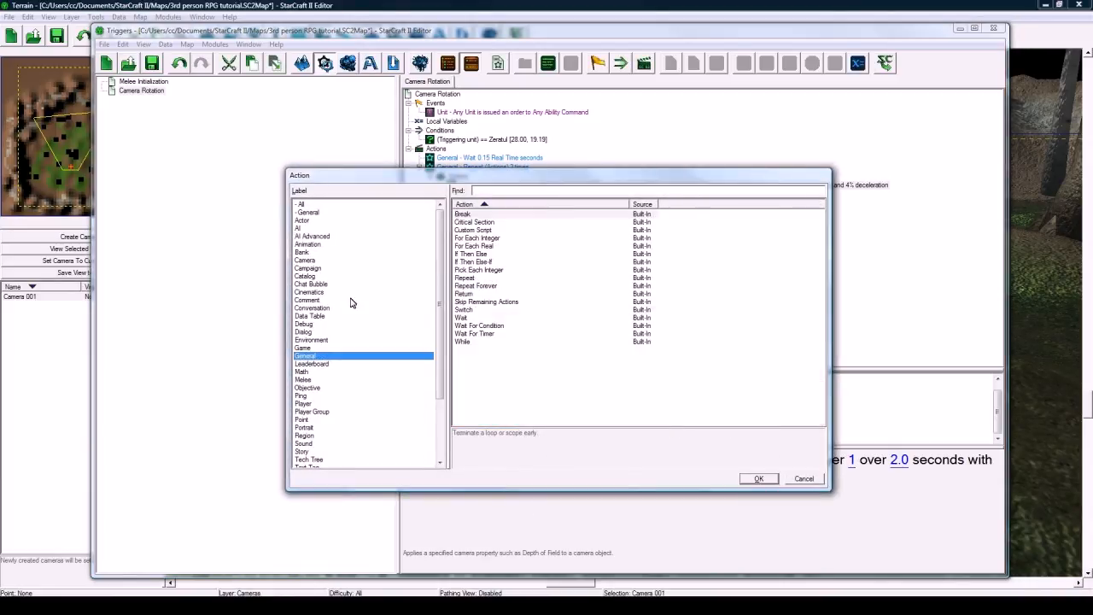
double_click(470, 319)
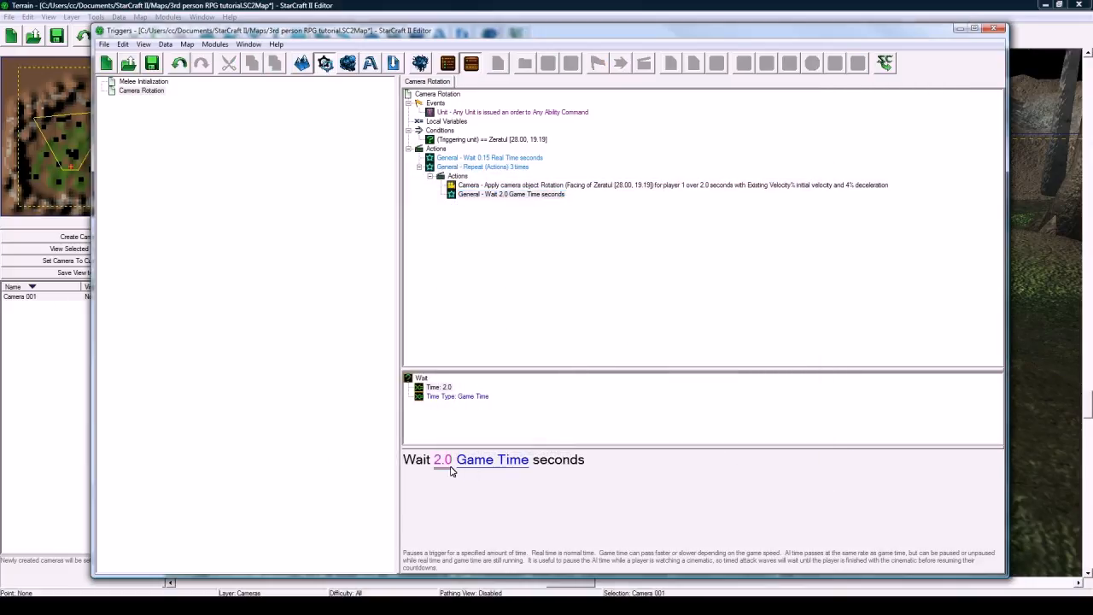
- Set the Wait action inside the Repeat to 0.3 seconds with the Real Time type
left_click(444, 460)
type("0.3")
key("Return")
left_click(498, 467)
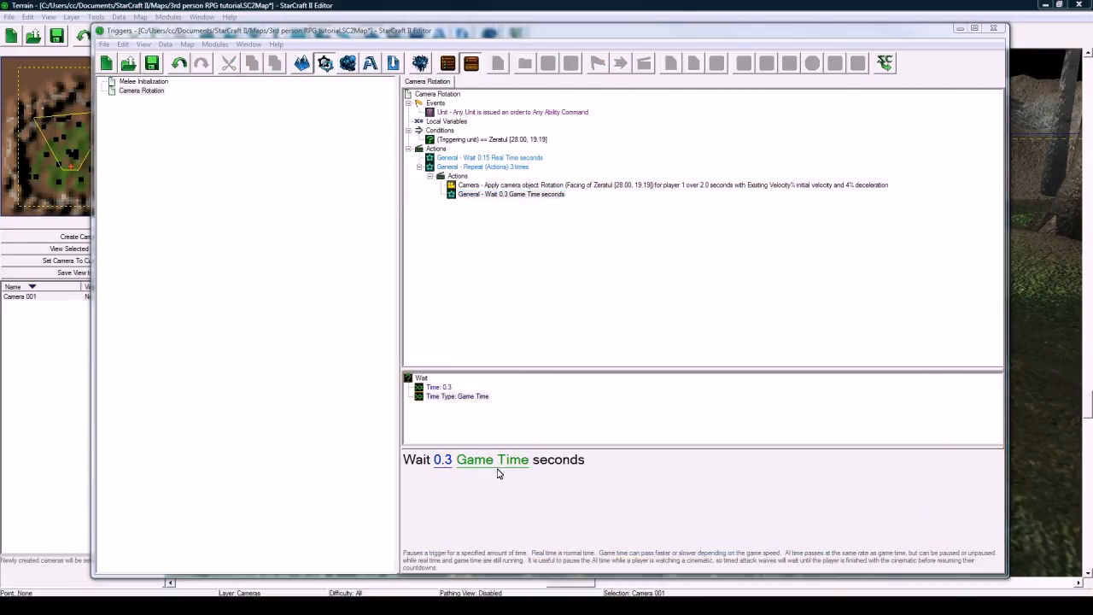
key("Down")
key("Return")
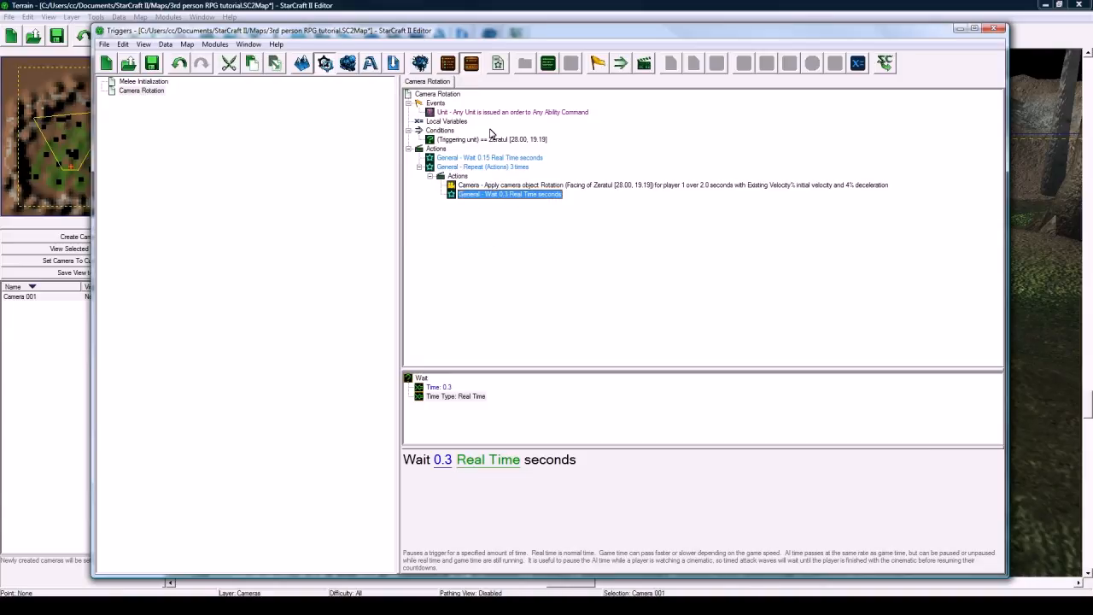
- Review the Camera Rotation trigger's actions: the initial Wait, the Repeat, and the Apply Camera Property and Wait inside it
left_click(490, 159)
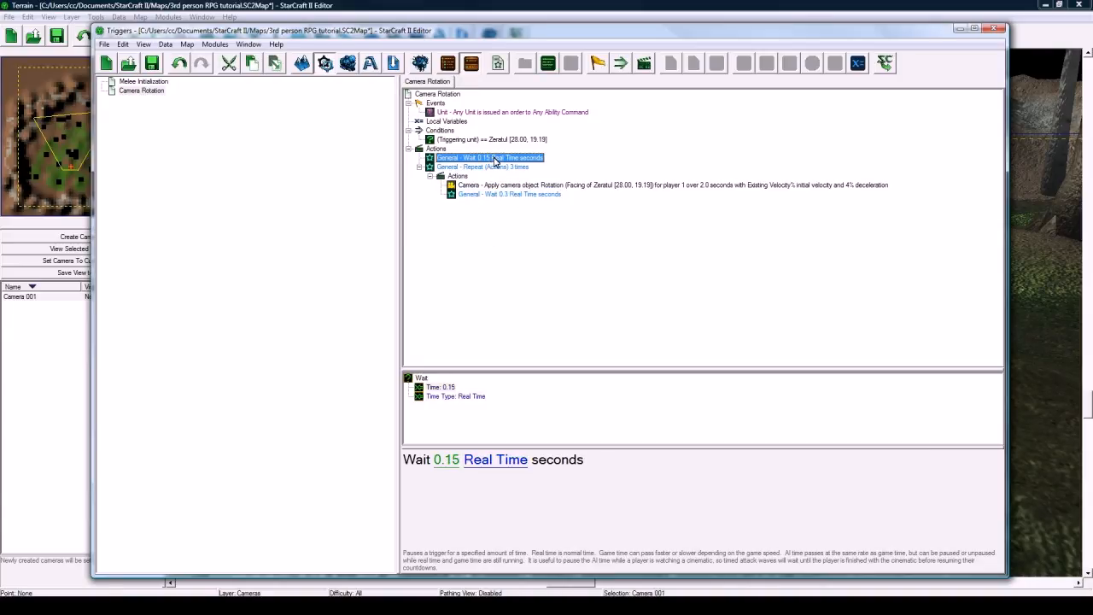
left_click(594, 5)
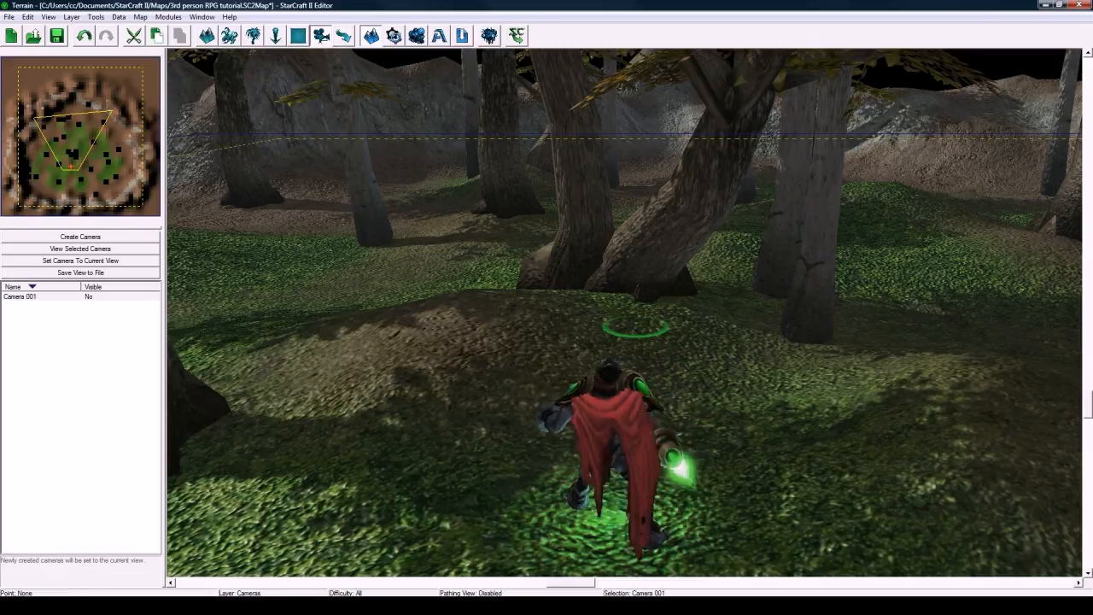
key("F7")
key("F6")
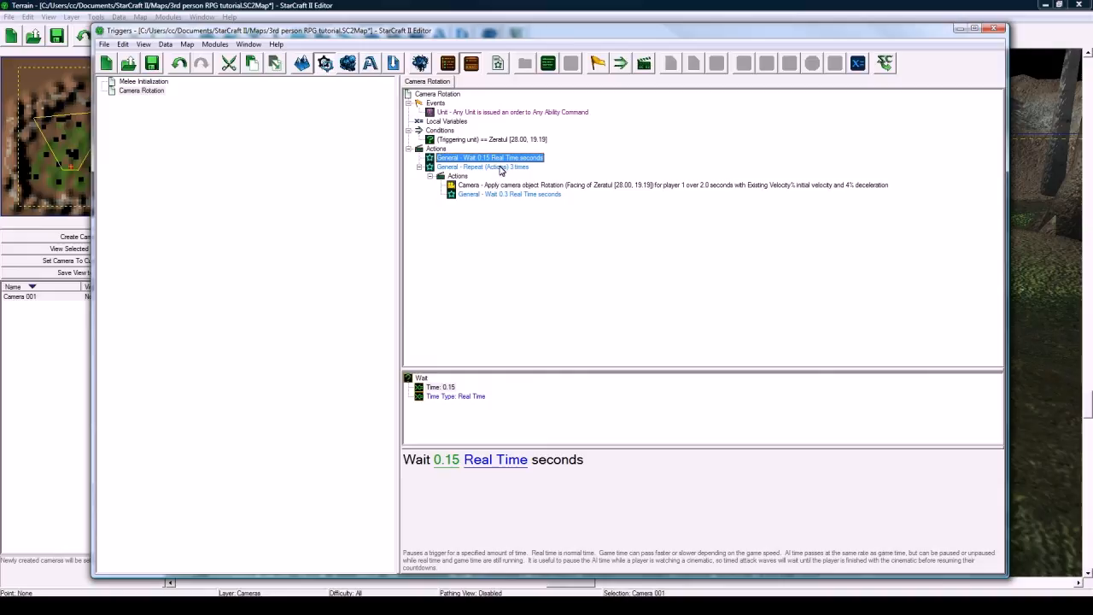
left_click(500, 168)
left_click(502, 159)
left_click(494, 168)
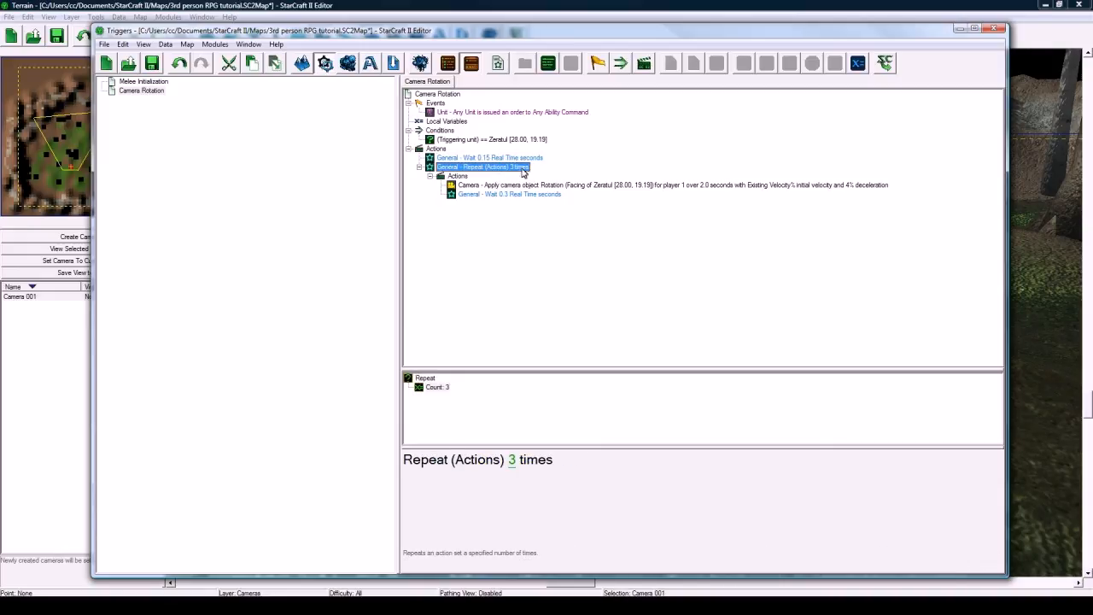
left_click(527, 186)
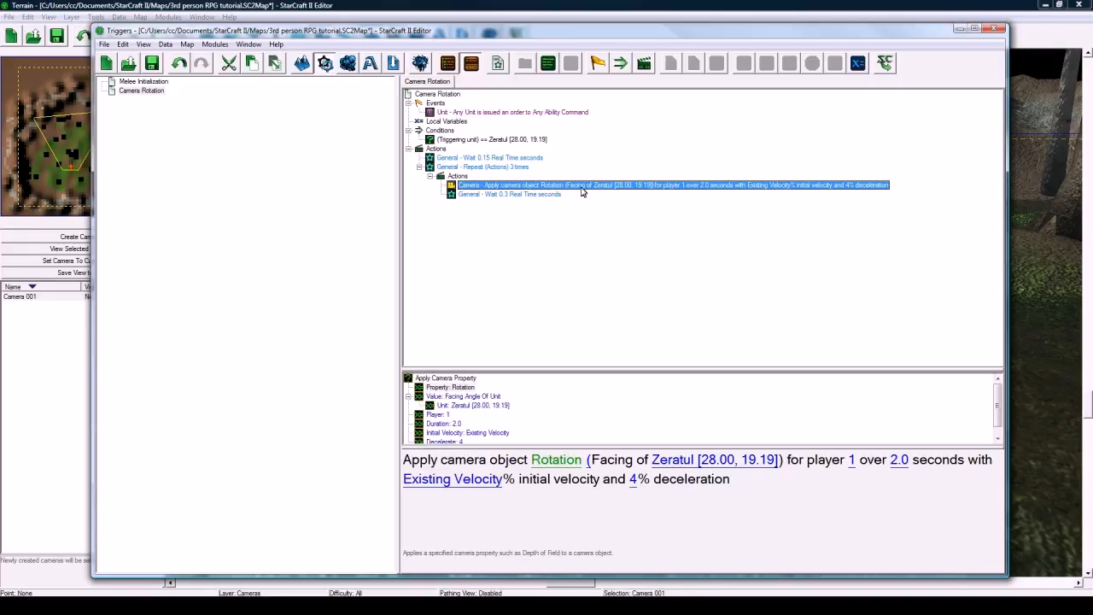
left_click(494, 196)
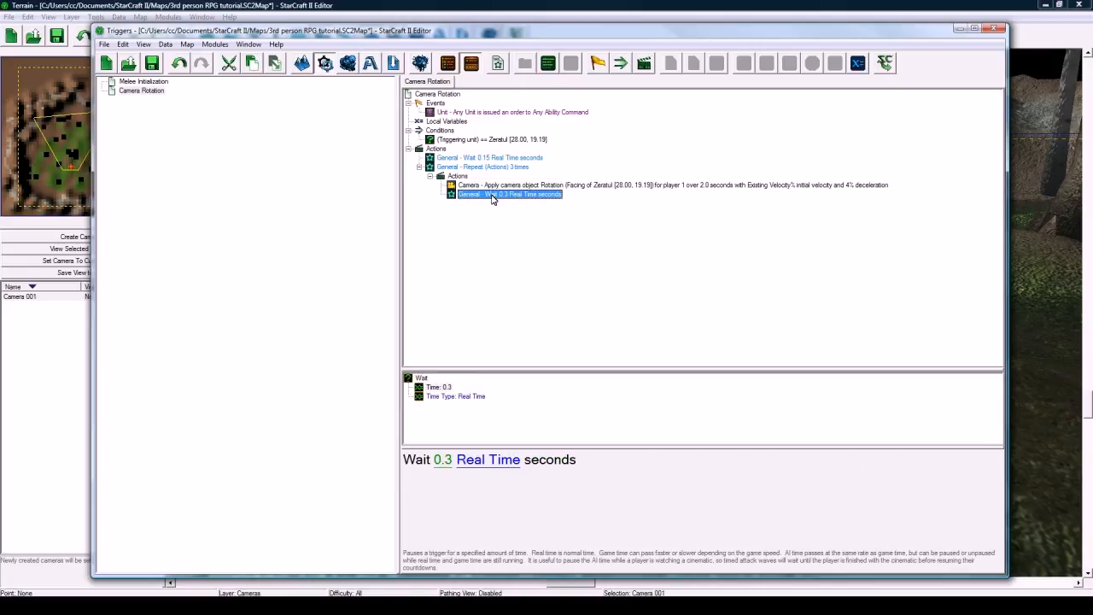
left_click(512, 168)
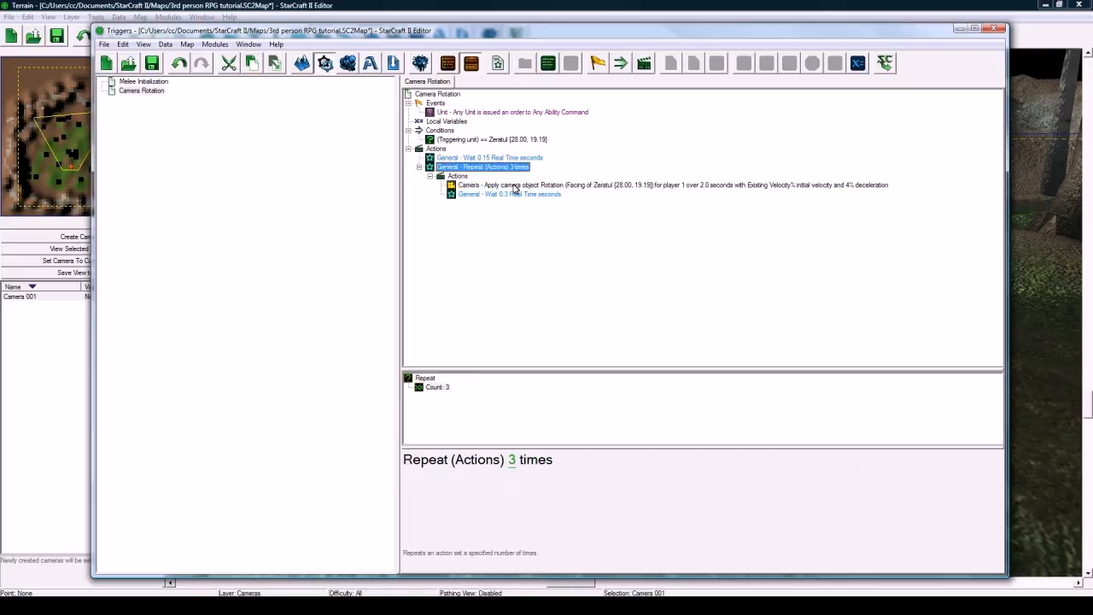
left_click(512, 185)
left_click(512, 195)
left_click(513, 186)
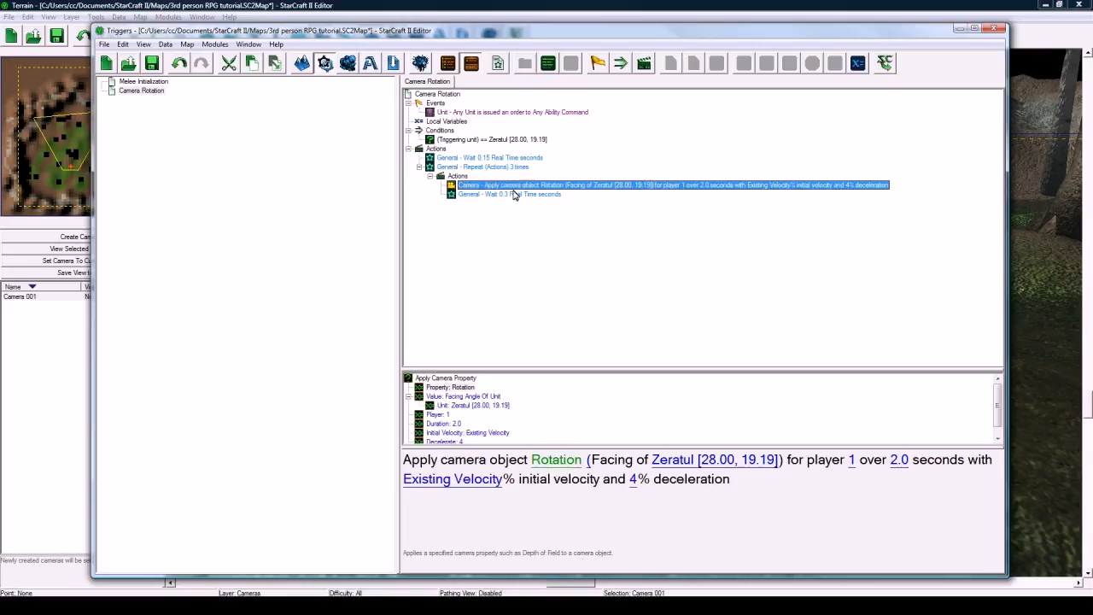
left_click(512, 195)
left_click(512, 186)
left_click(513, 195)
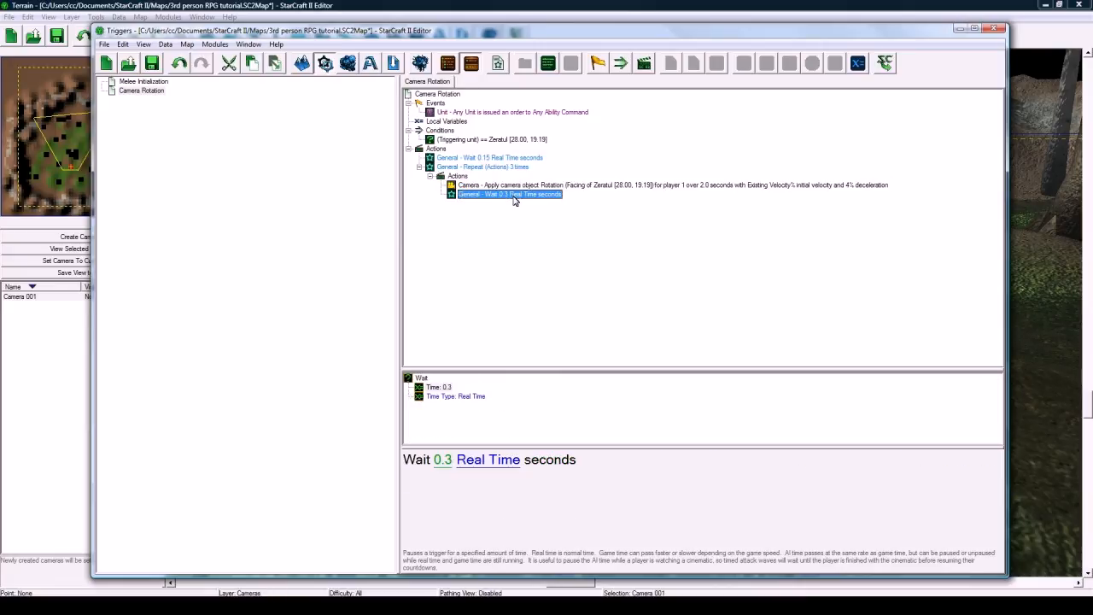
left_click(511, 167)
left_click(517, 185)
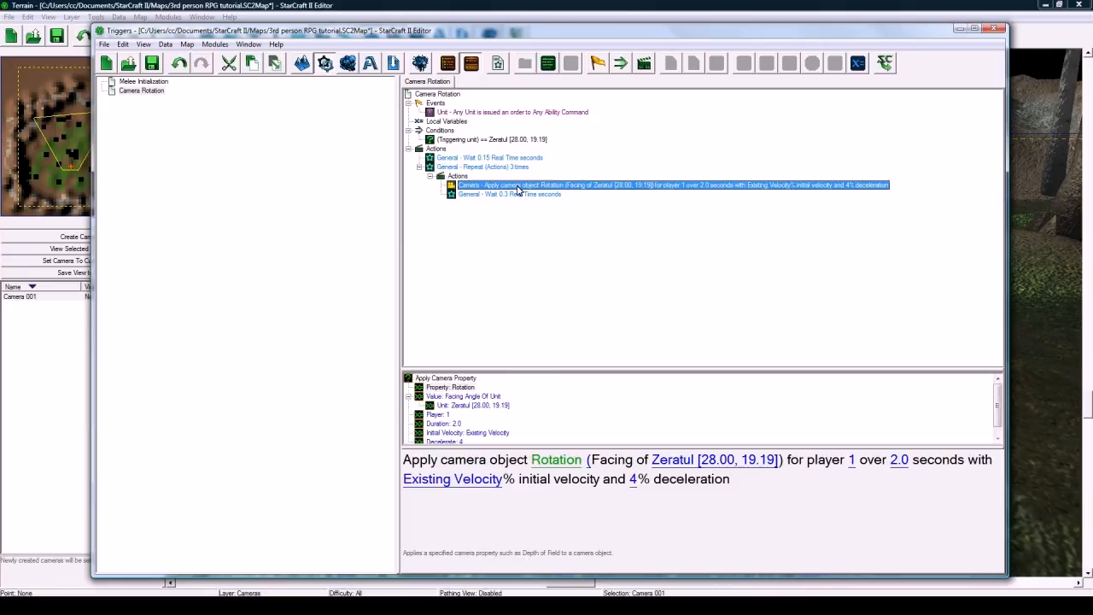
left_click(519, 195)
- Examine Zeratul and the camera view in the terrain, comparing them with the trigger's Apply Camera Property action
left_click(518, 6)
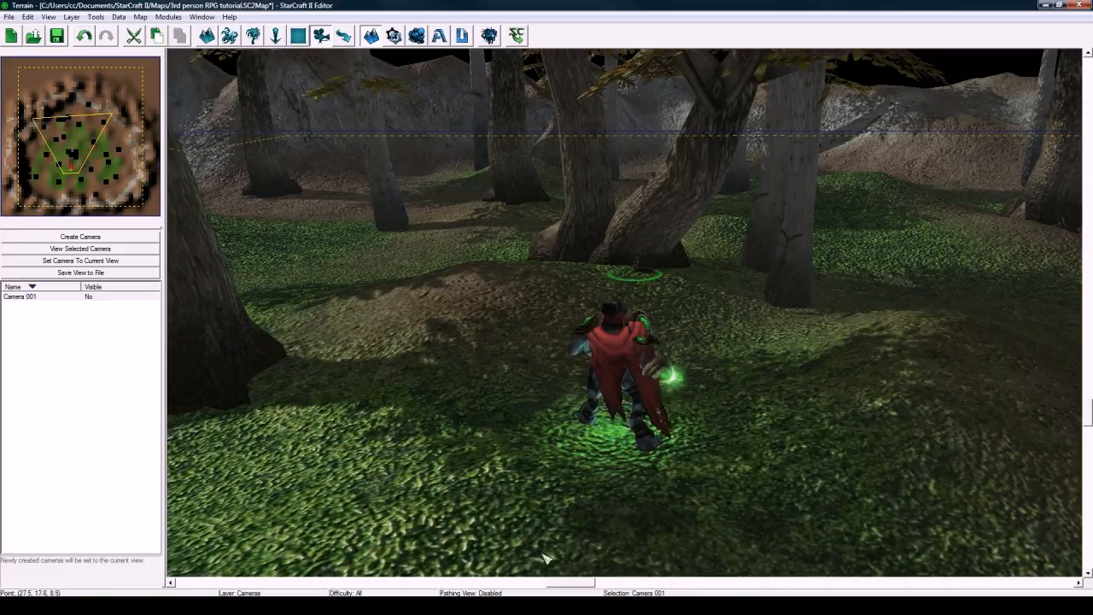
key("F6")
left_click(476, 185)
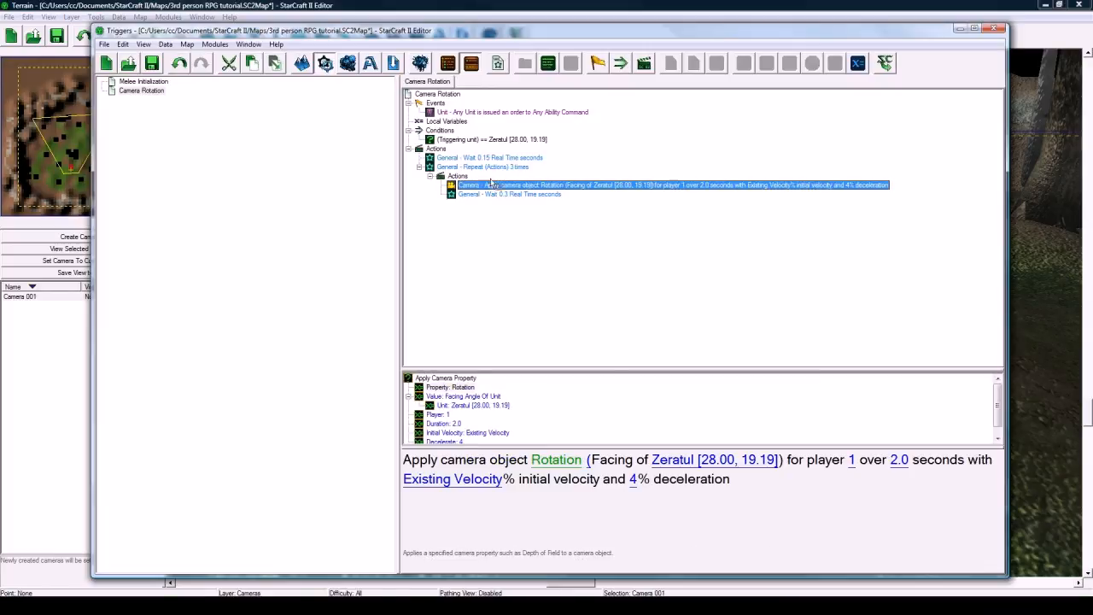
left_click_drag(491, 183, 491, 166)
key("F2")
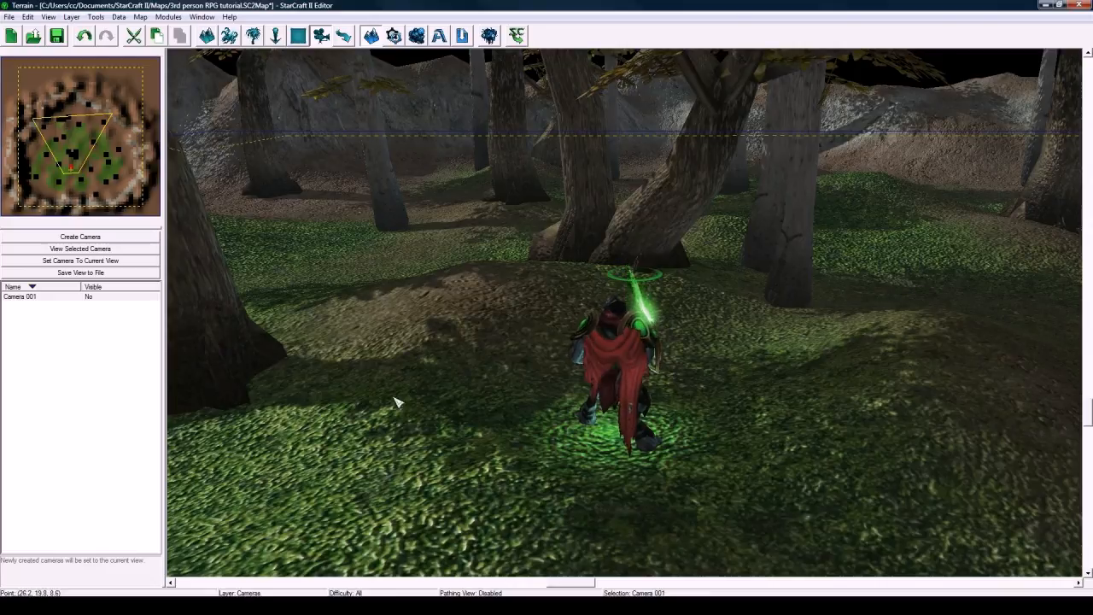
middle_click_drag(443, 502, 435, 77)
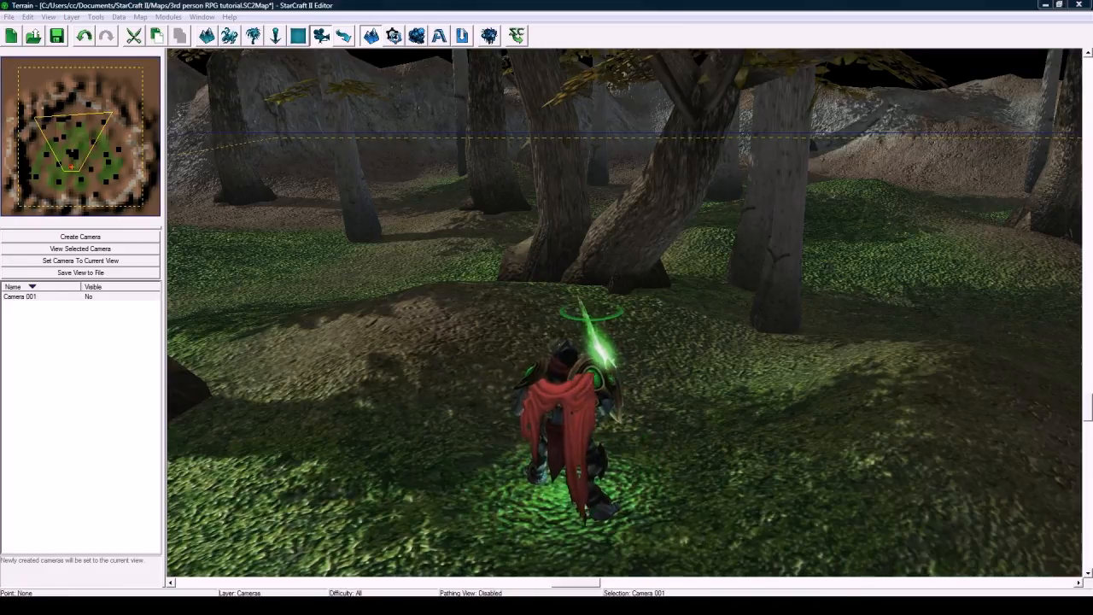
left_click(390, 40)
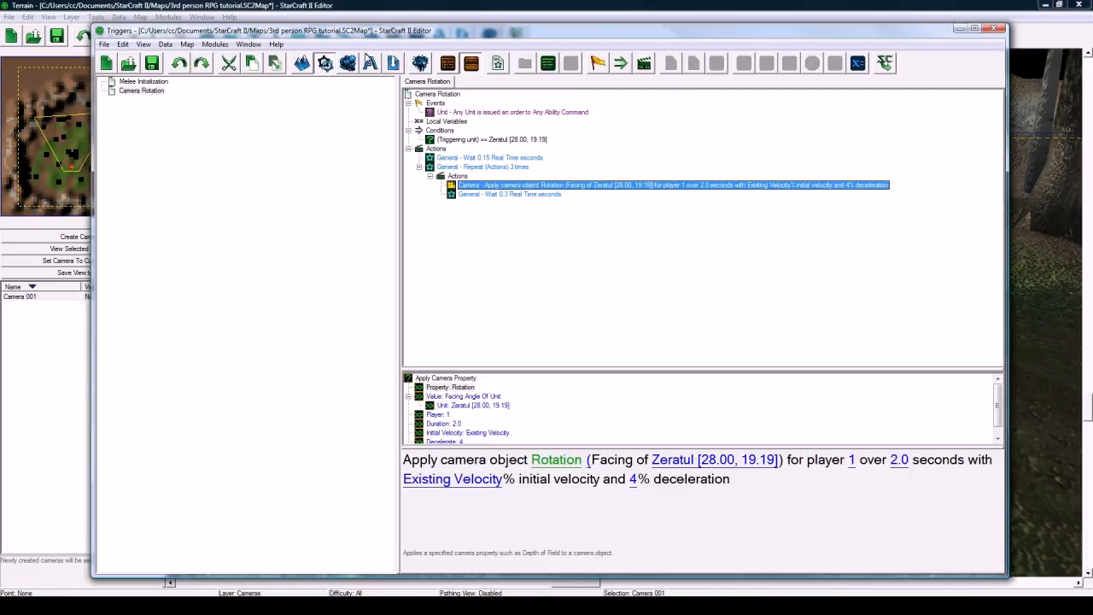
left_click(357, 5)
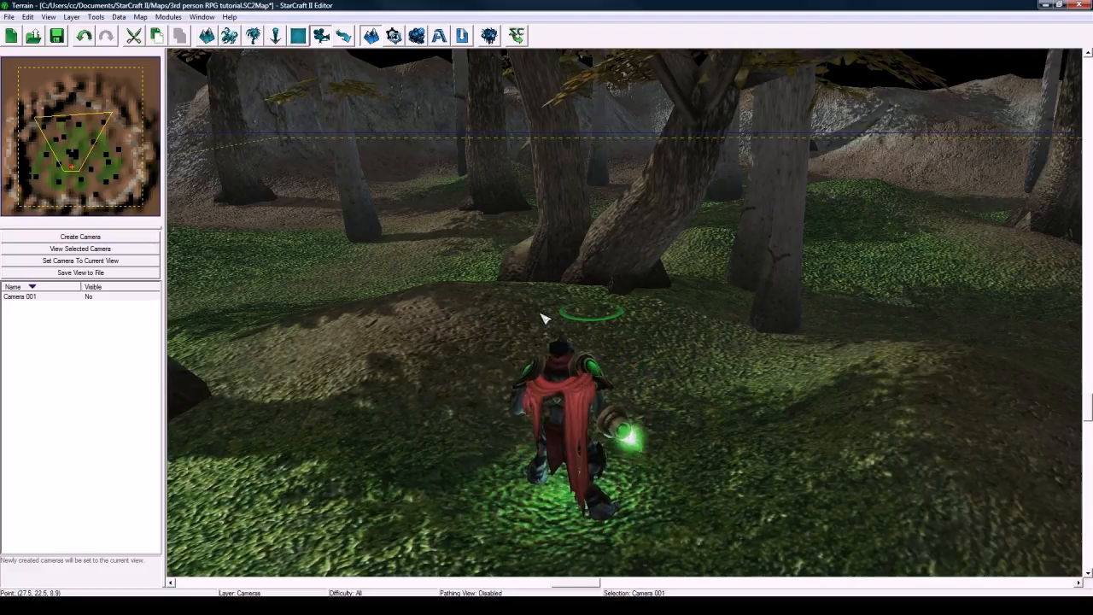
- Create a new trigger named Camera Pitch Up Trigger below the Camera Rotation trigger
left_click(394, 36)
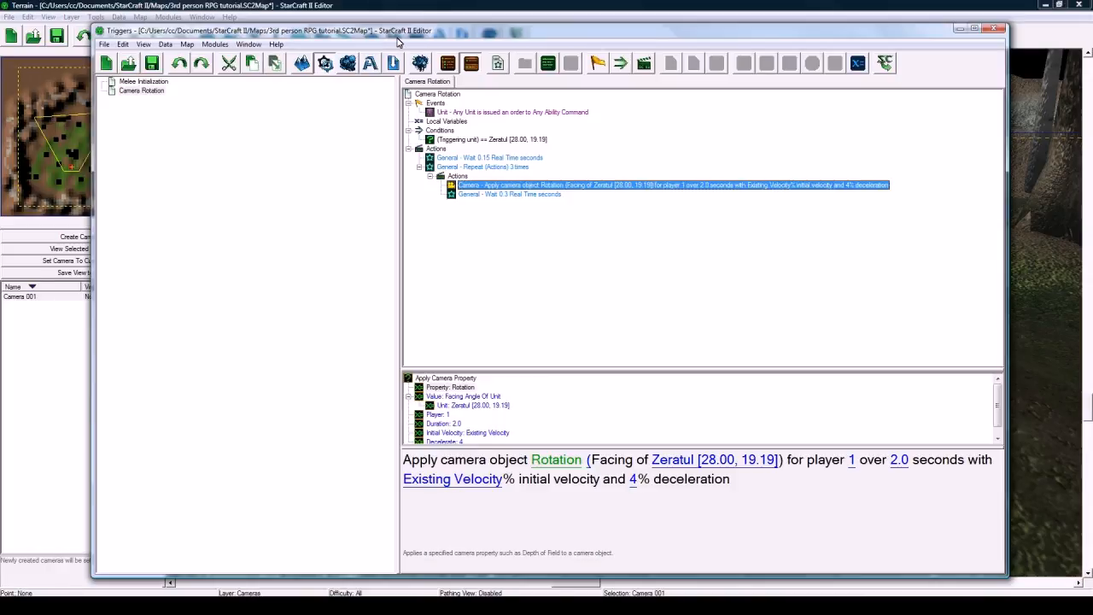
right_click(154, 94)
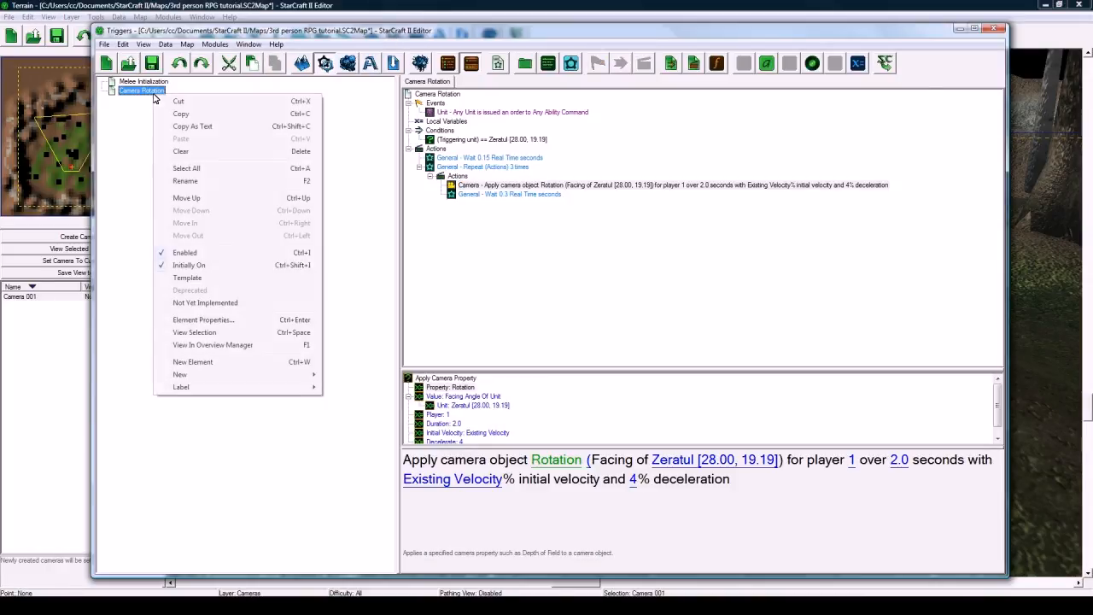
mouse_move(311, 374)
left_click(365, 413)
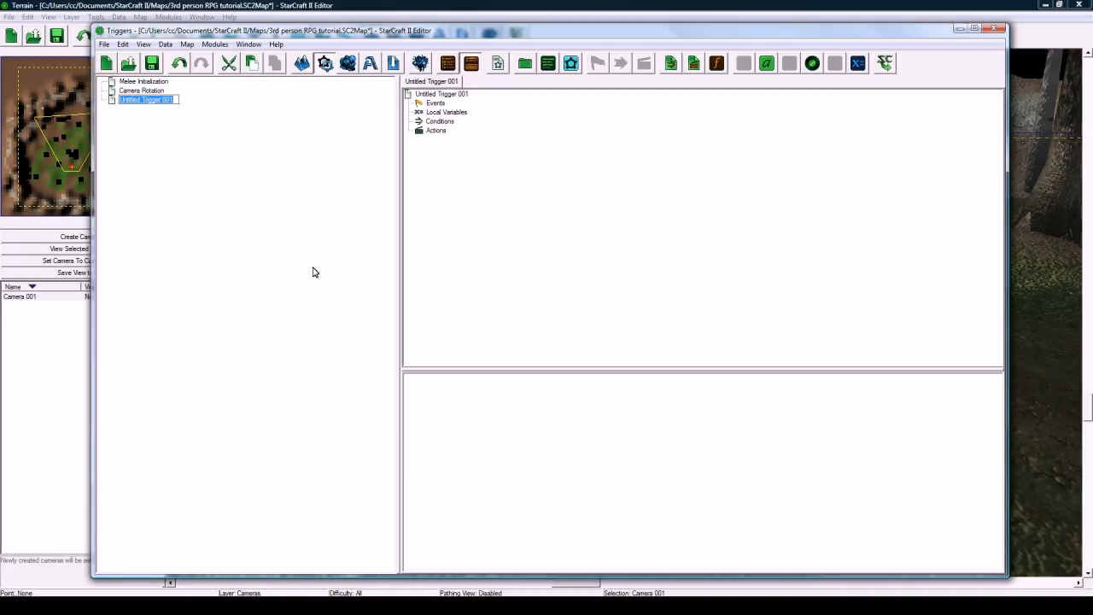
type("Camera Pitch Up Trigger")
key("Return")
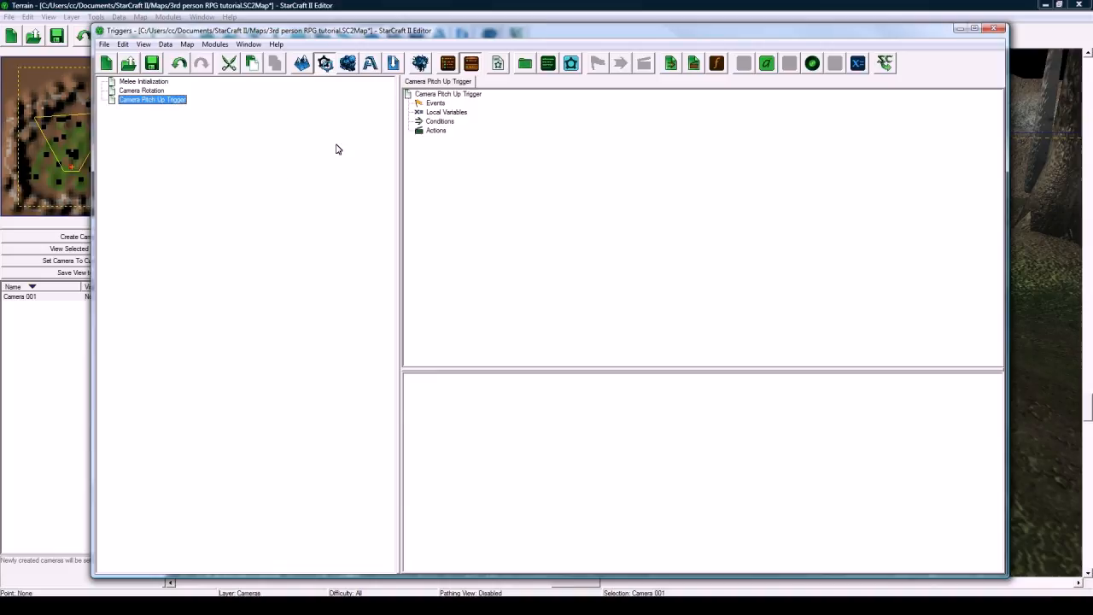
- Add a Key Pressed event from the UI category to Camera Pitch Up Trigger
double_click(437, 103)
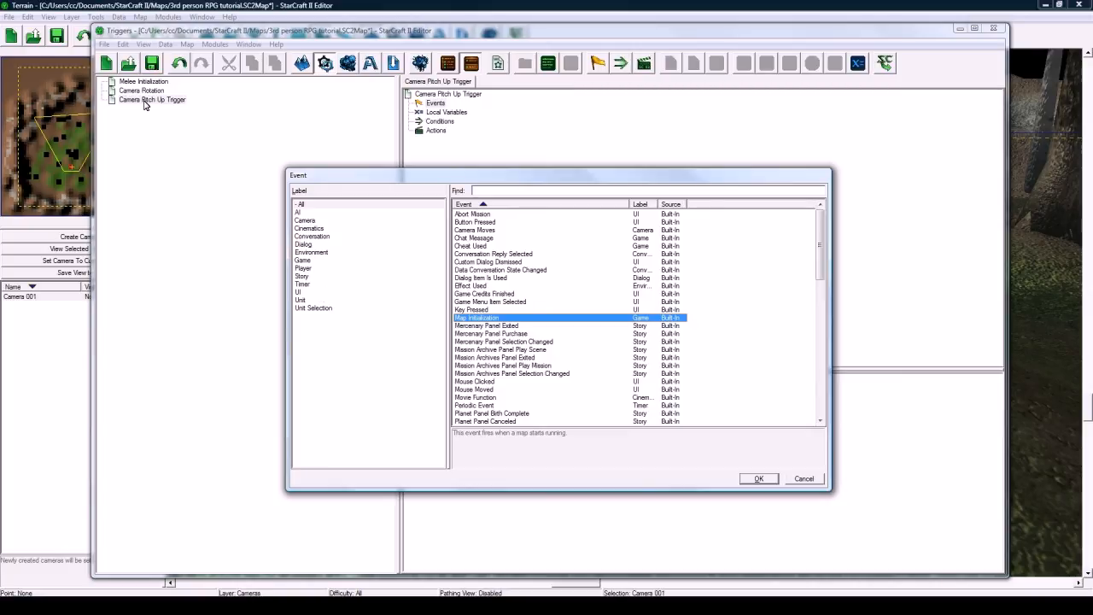
left_click(301, 292)
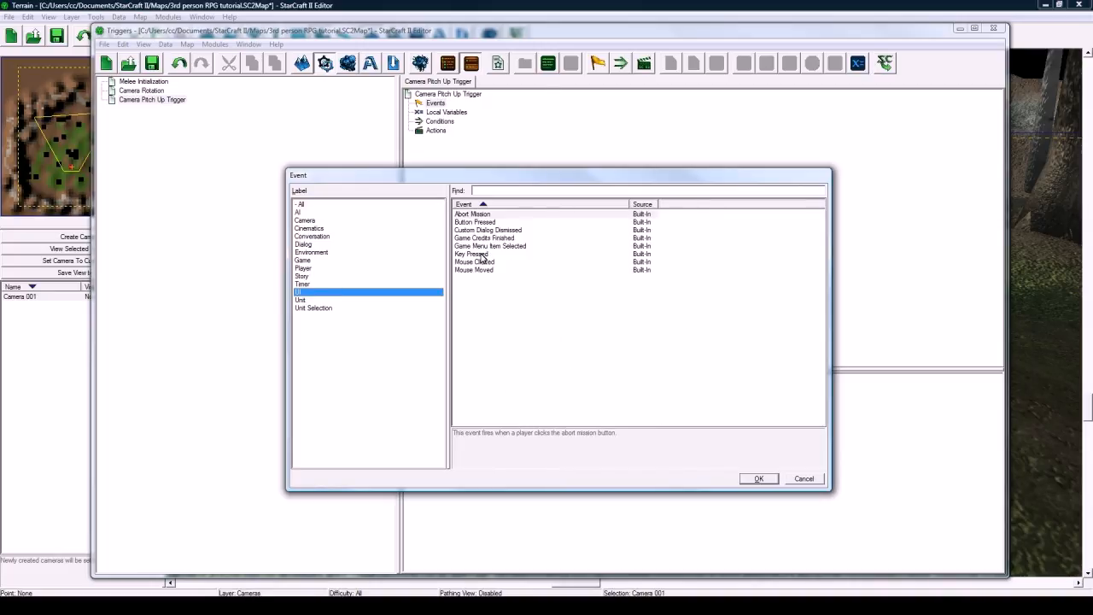
double_click(474, 254)
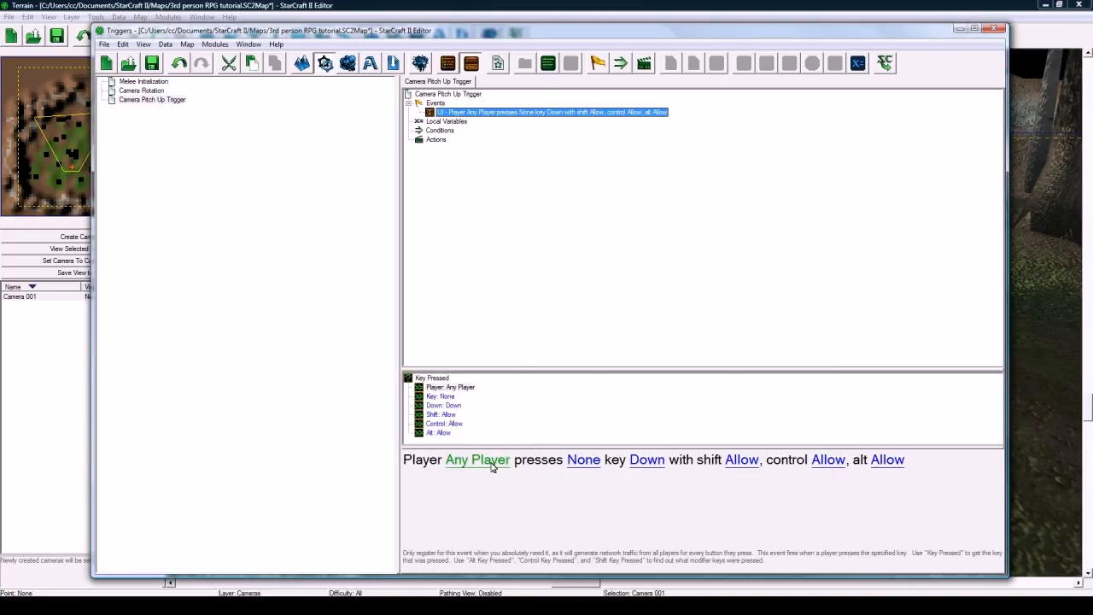
- Set the Key Pressed event's key to Up and its Up Down Option to Up
left_click(586, 461)
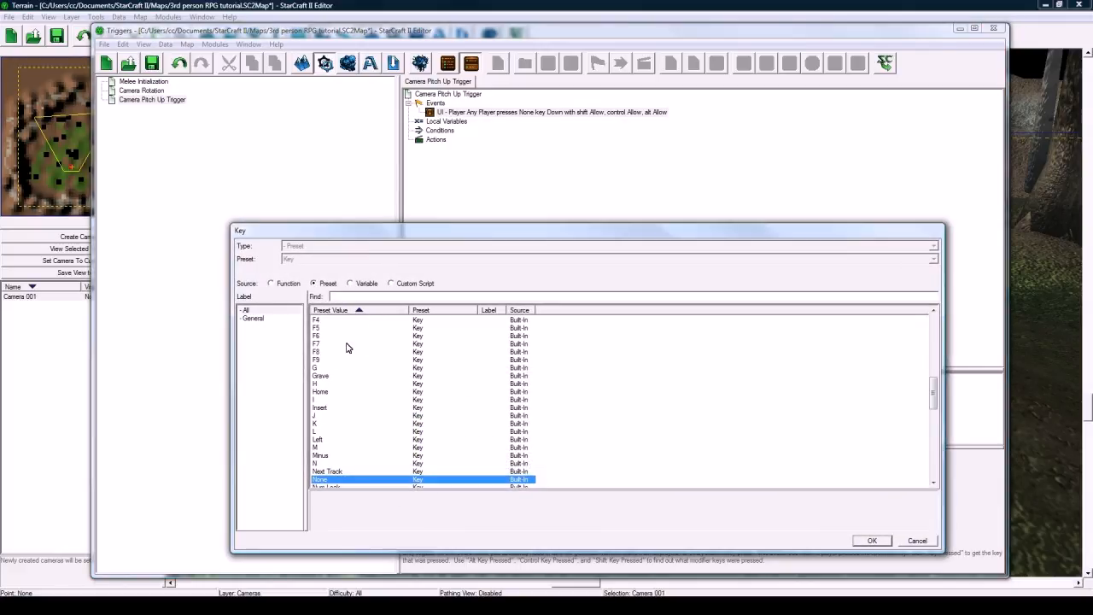
scroll(347, 349, "down", 10)
double_click(342, 465)
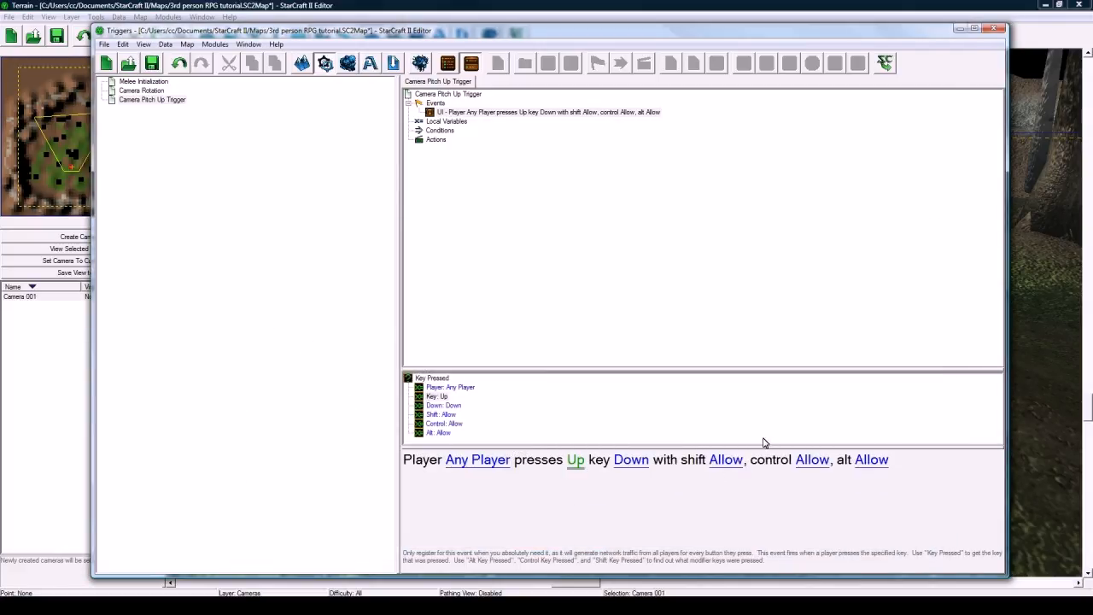
left_click(637, 465)
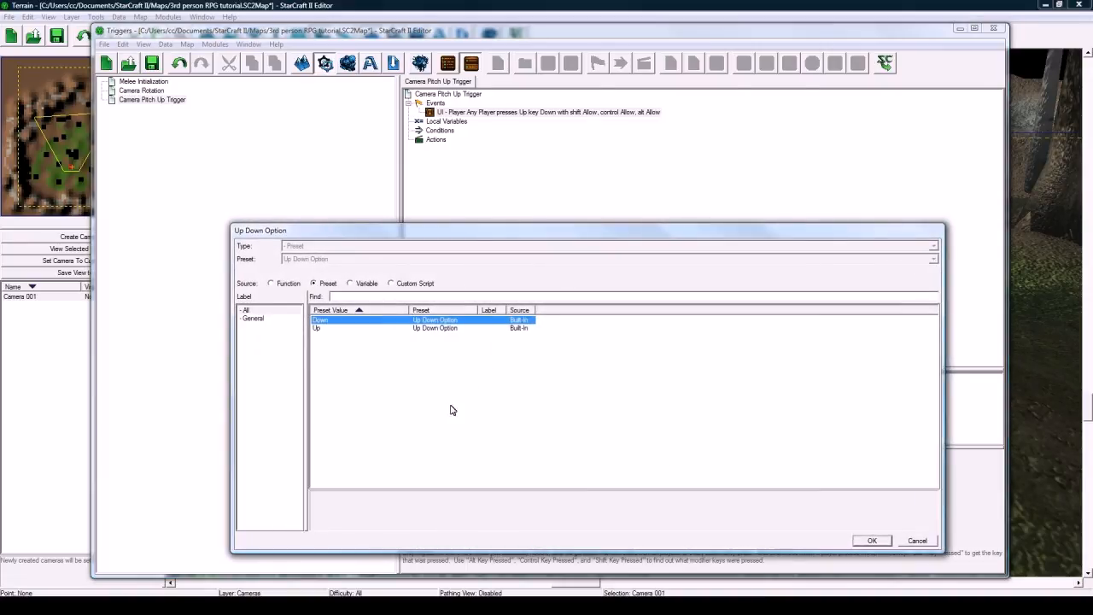
left_click(388, 373)
key("Return")
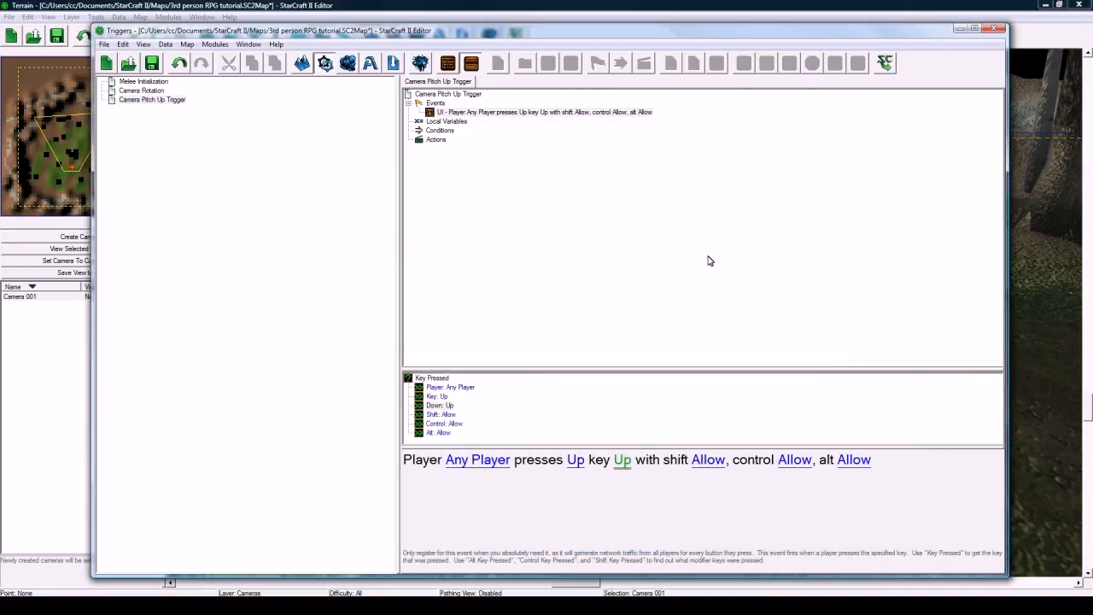
- Add an Apply Camera Property action to Camera Pitch Up Trigger and set its property to Angle Of Attack
double_click(436, 140)
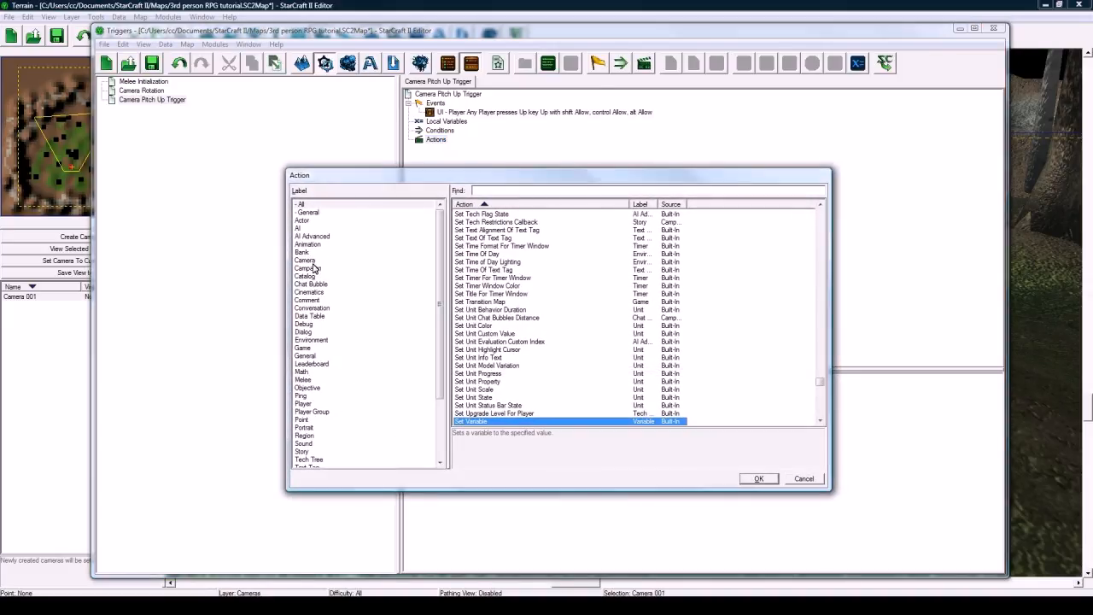
left_click(309, 261)
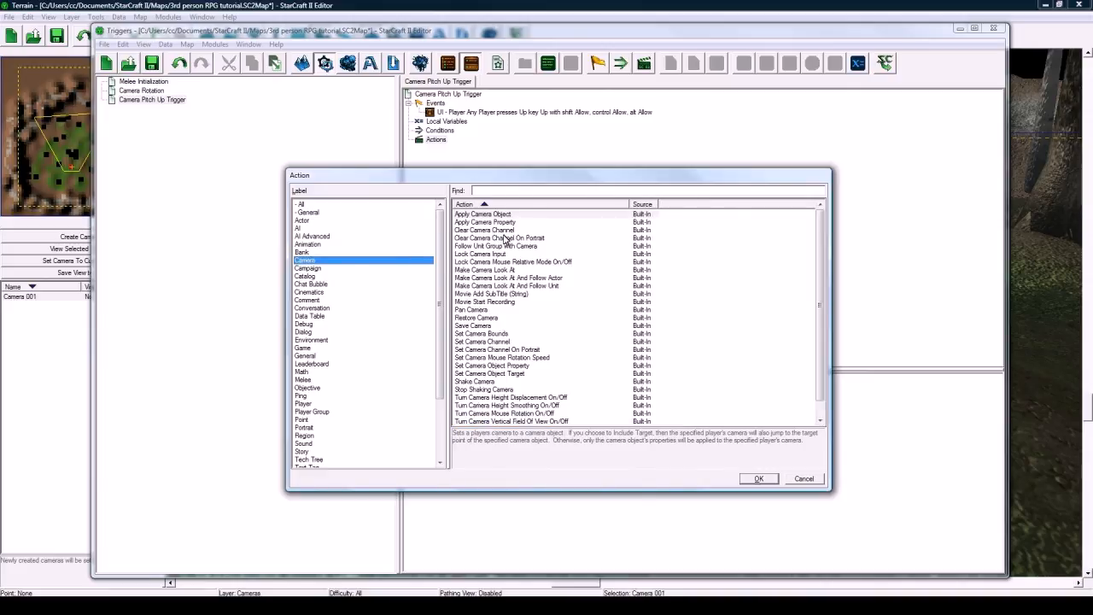
left_click(485, 222)
left_click(758, 478)
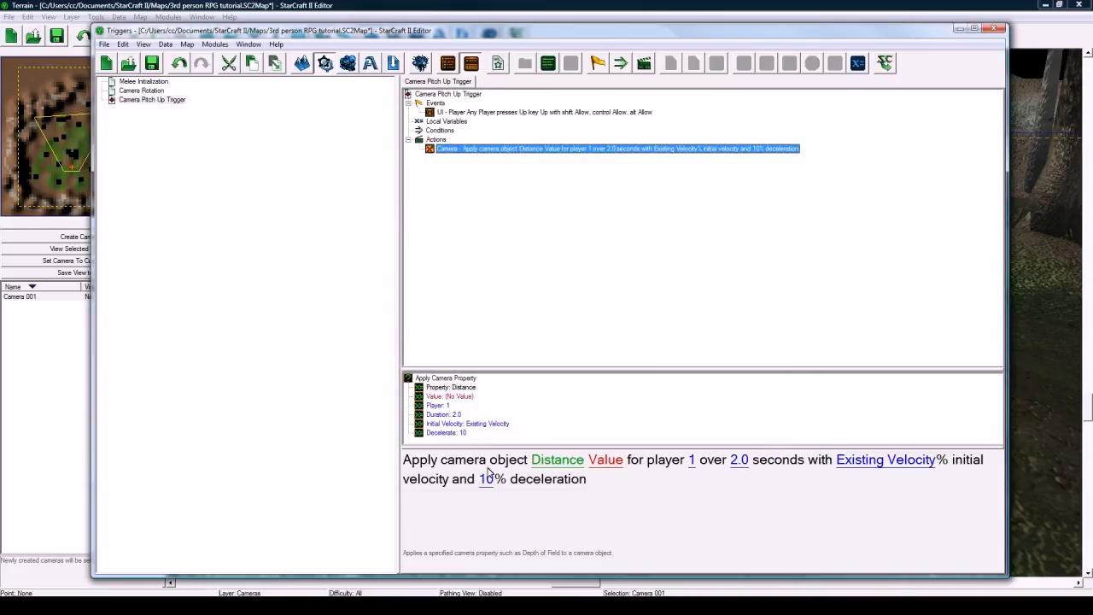
left_click(557, 461)
left_click(351, 321)
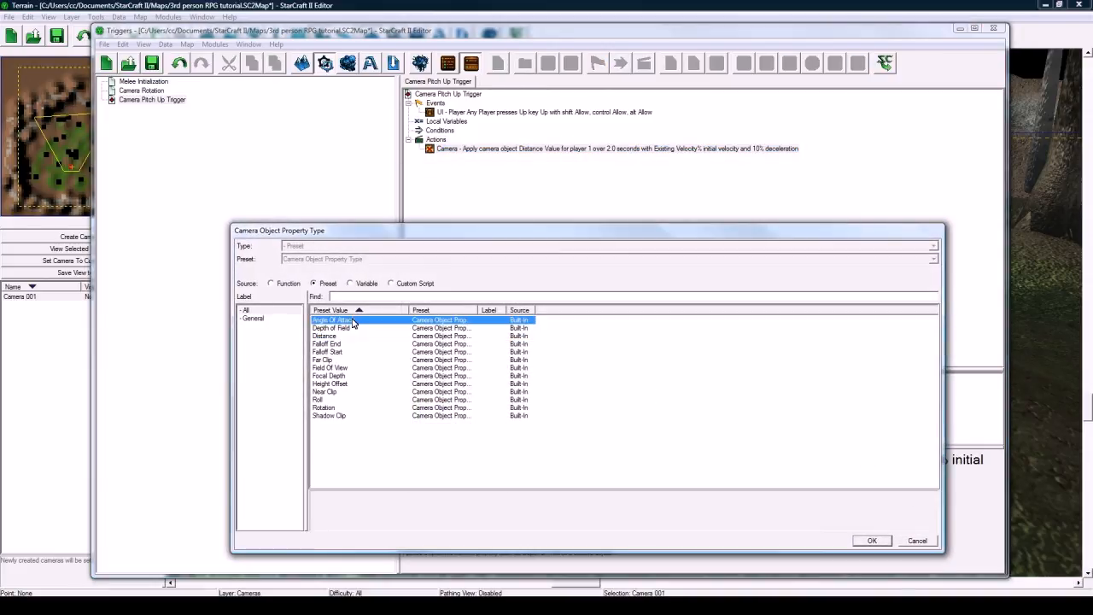
double_click(352, 322)
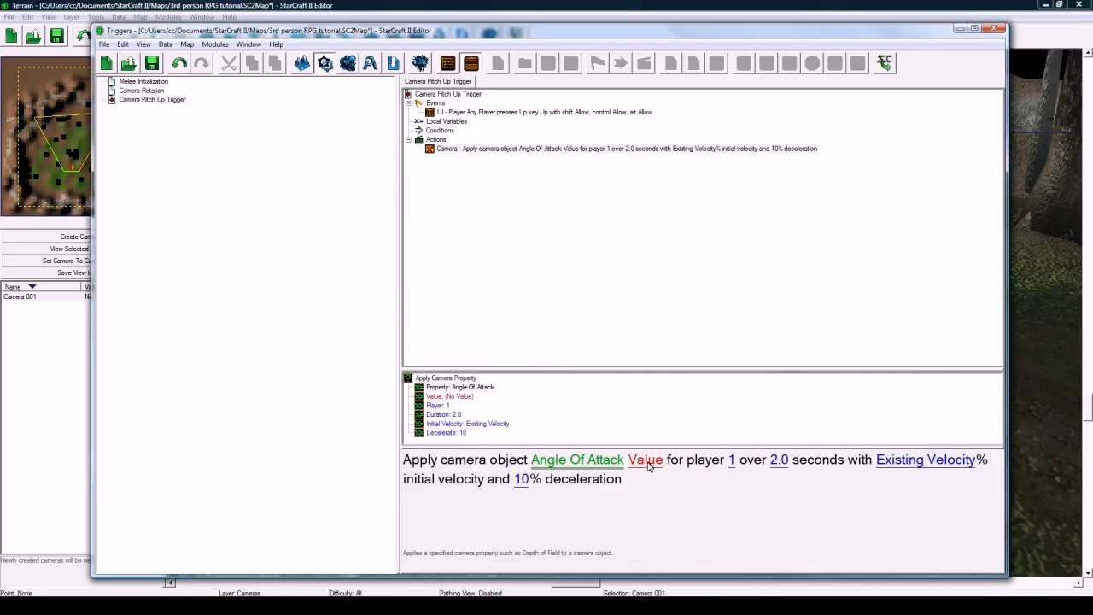
- Set the action's value to an Arithmetic (Real) function that adds 10 to Camera Pitch of Player for player 1
left_click(646, 462)
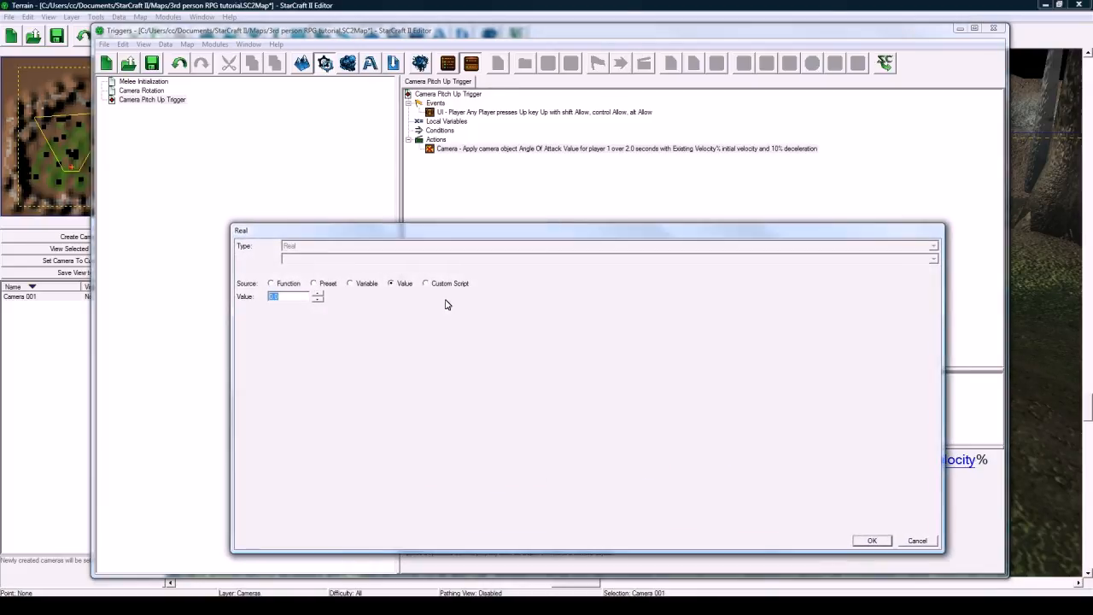
left_click(271, 284)
left_click(267, 406)
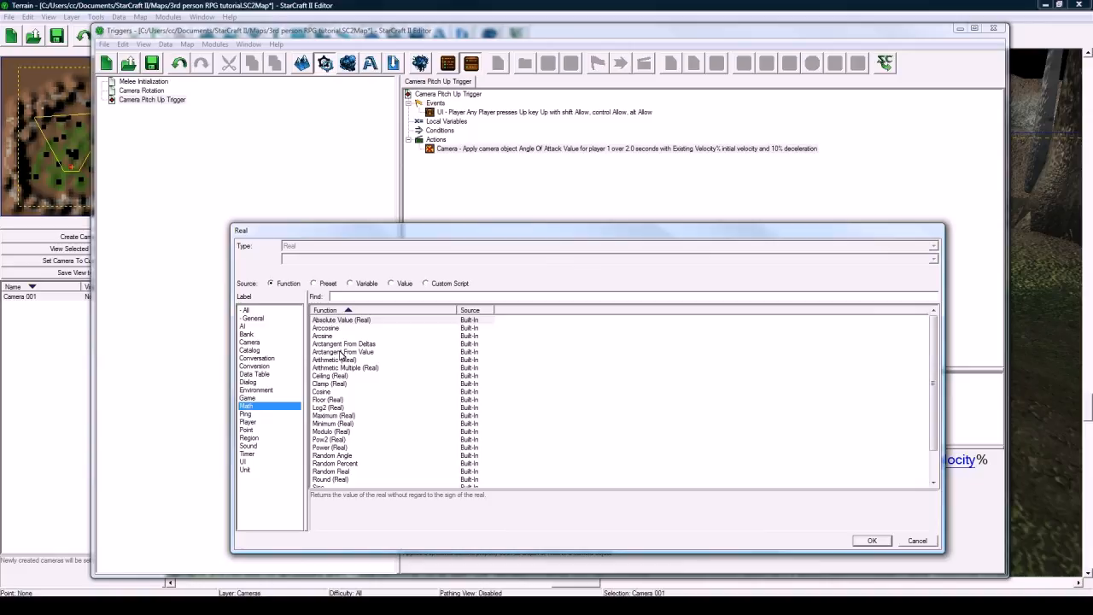
double_click(346, 361)
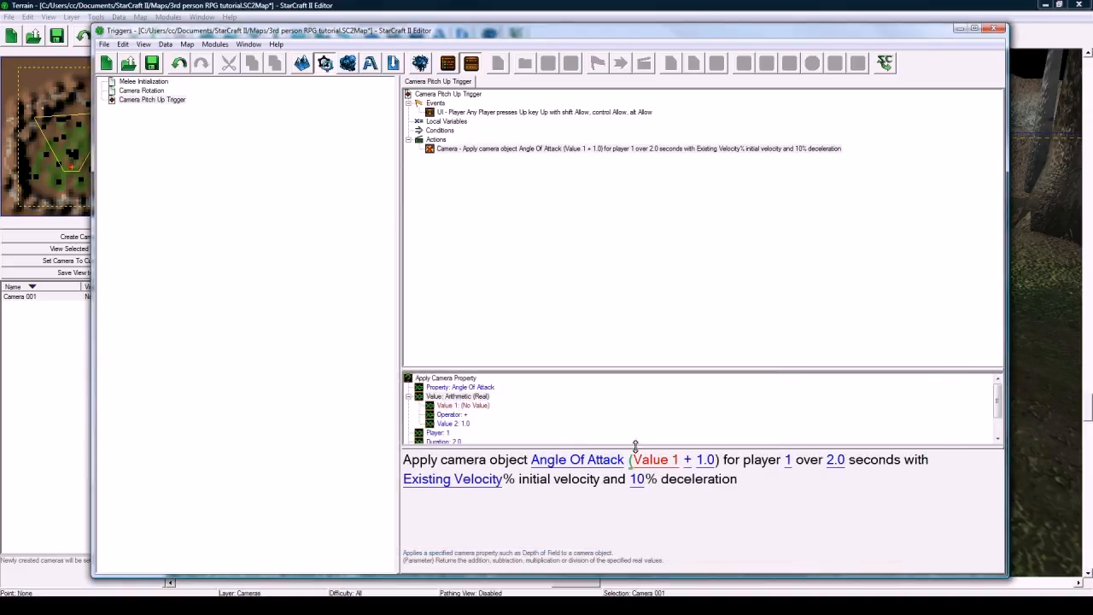
left_click(657, 461)
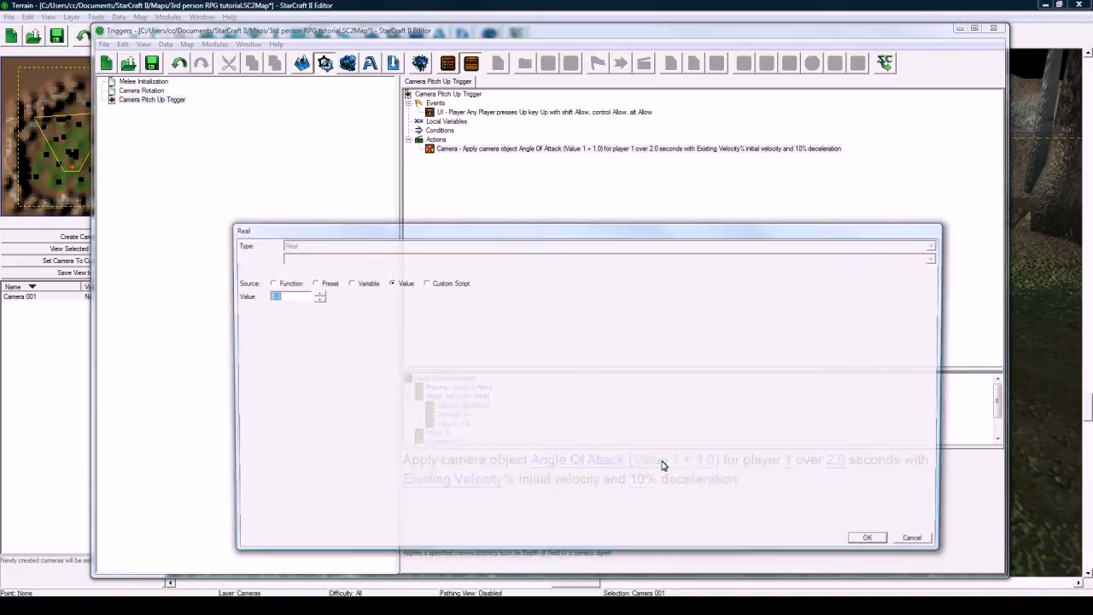
left_click(272, 283)
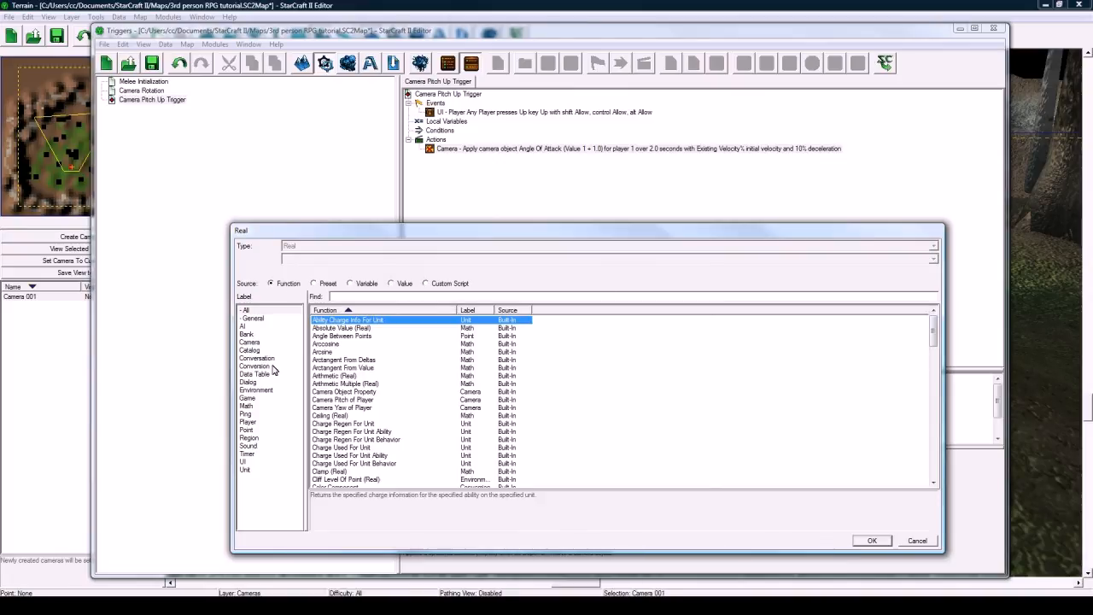
left_click(261, 344)
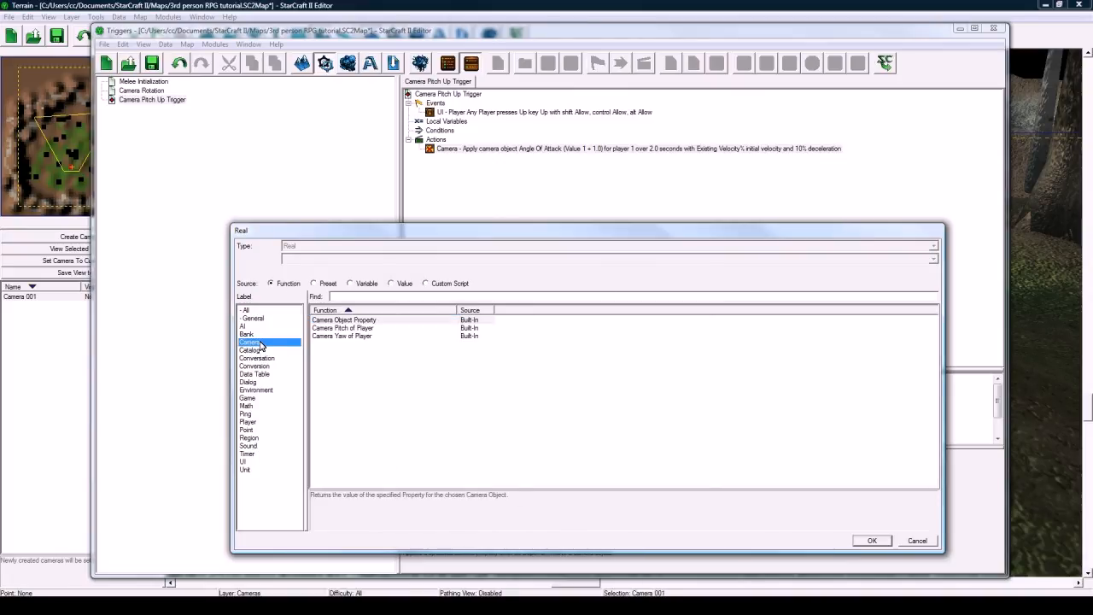
double_click(346, 329)
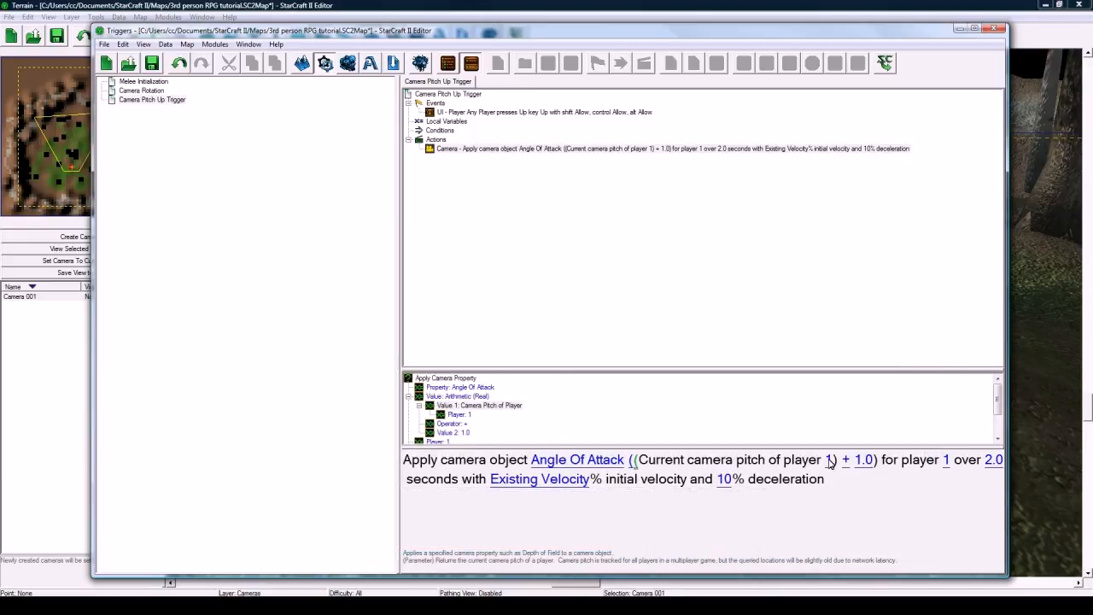
left_click(864, 461)
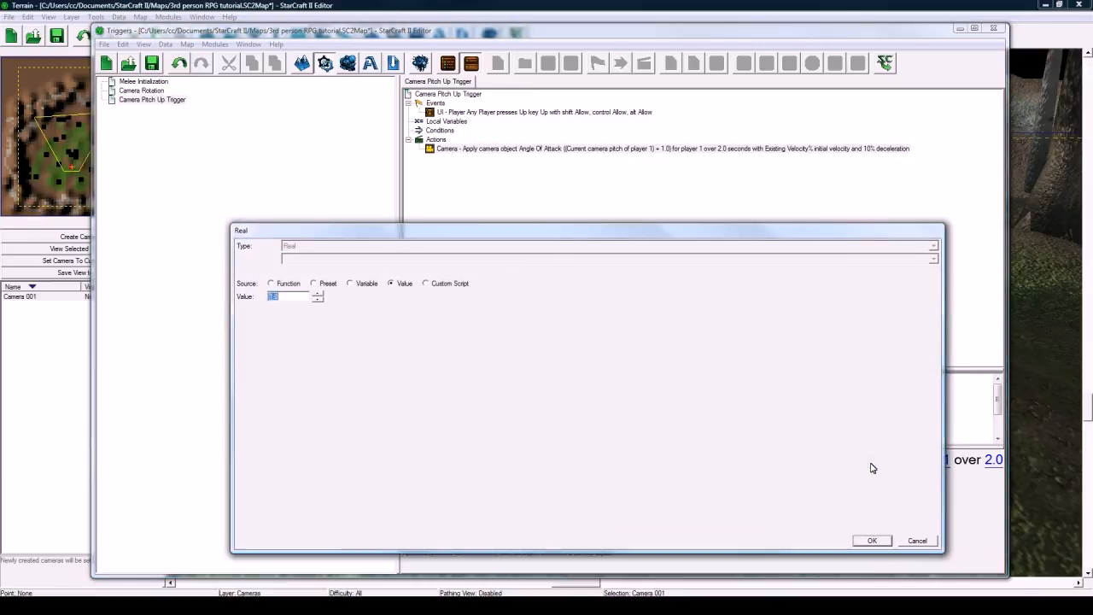
type("10")
key("Return")
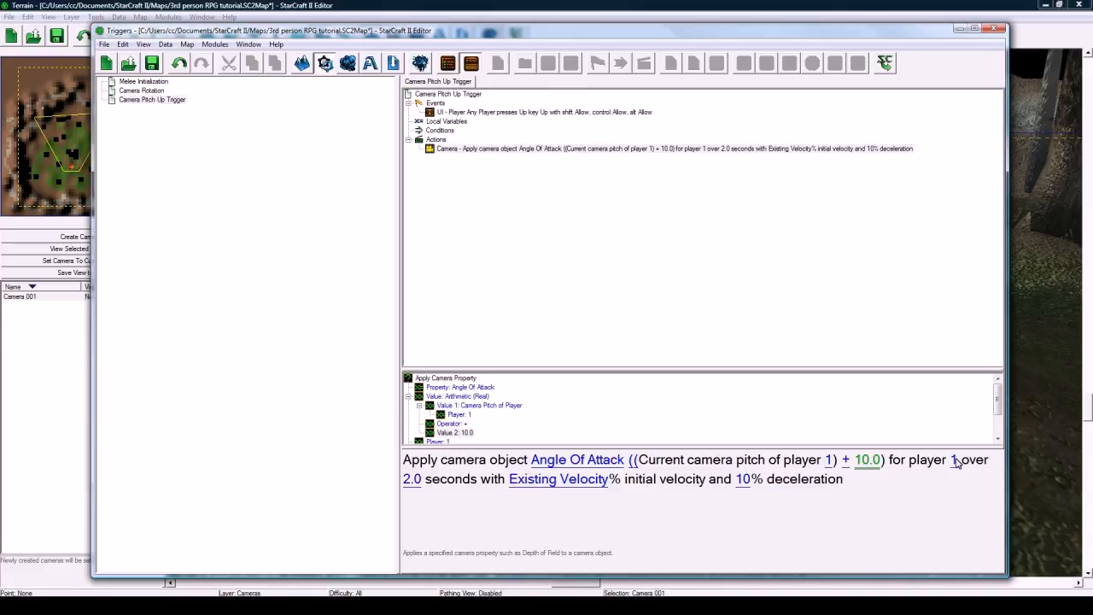
- Set the camera action's duration to 1.5 seconds and its deceleration to 4%
left_click(414, 479)
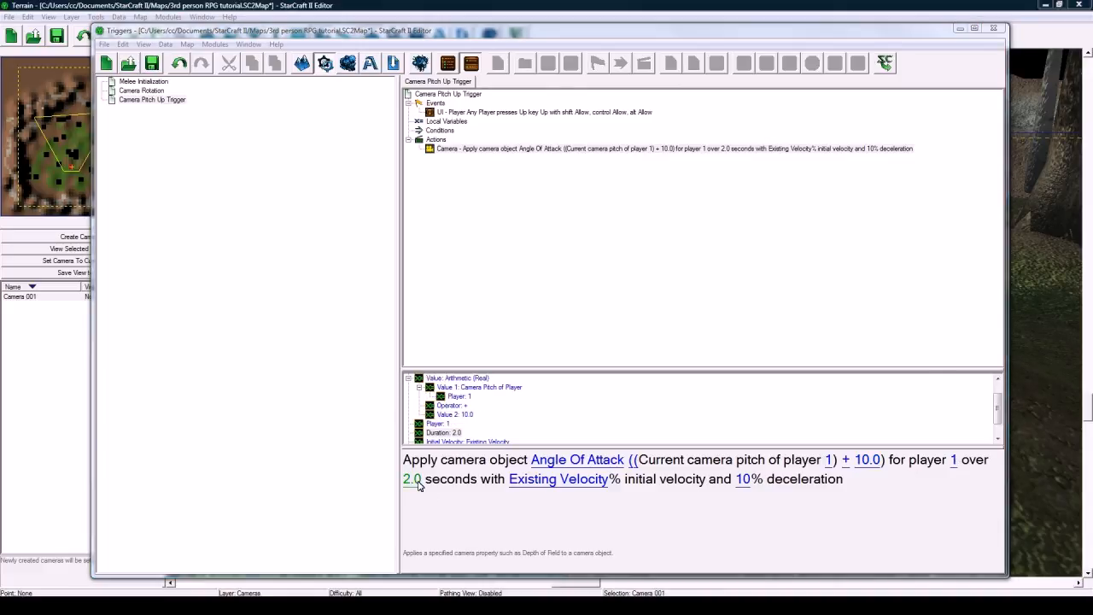
type("1.5")
key("Return")
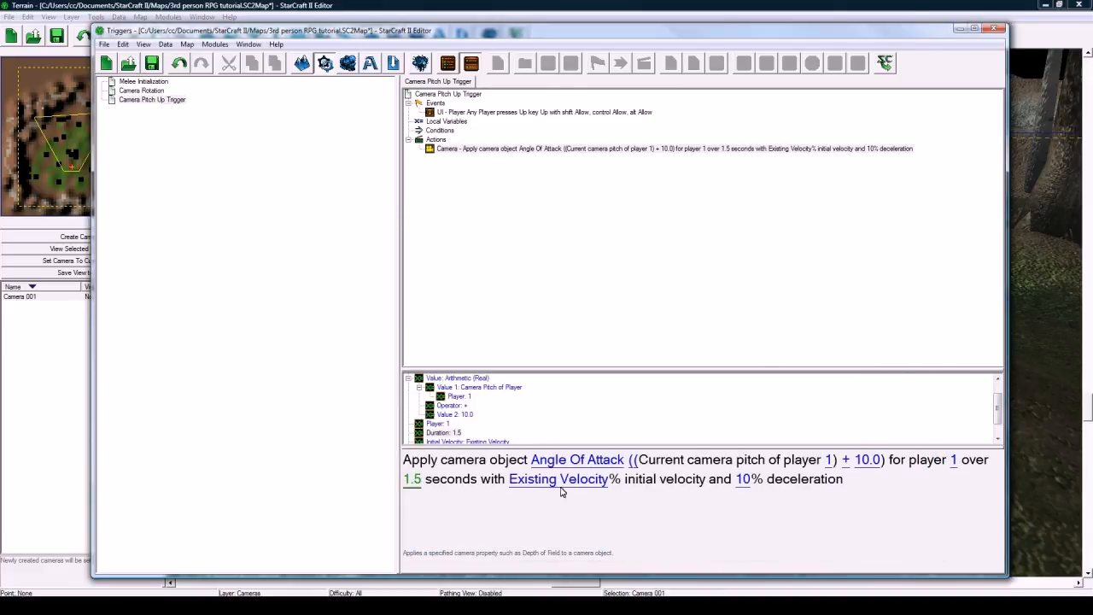
left_click(743, 481)
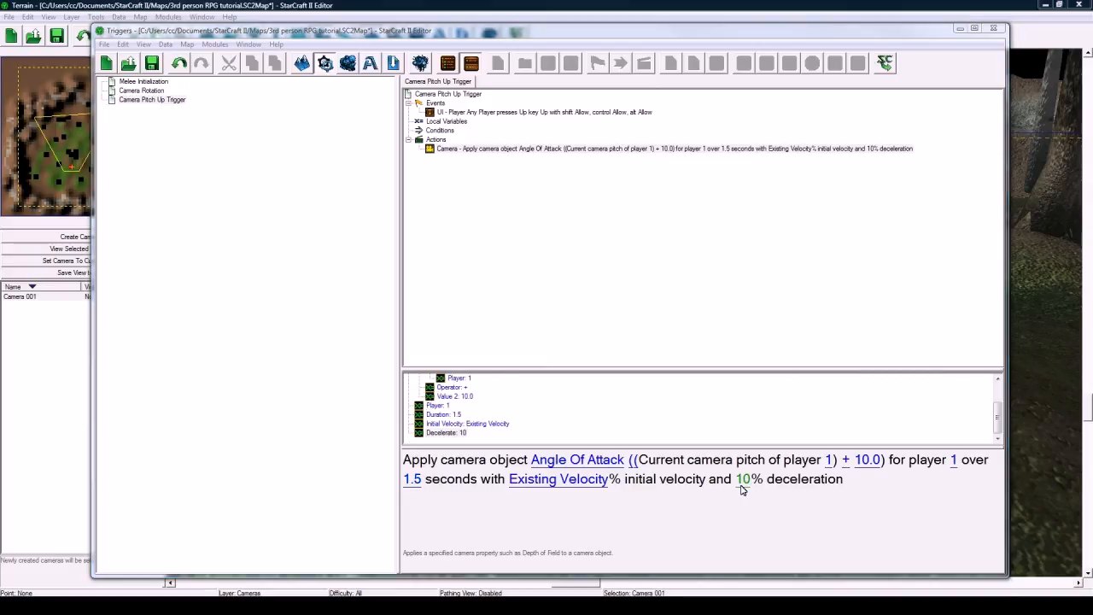
key("Return")
left_click(493, 151)
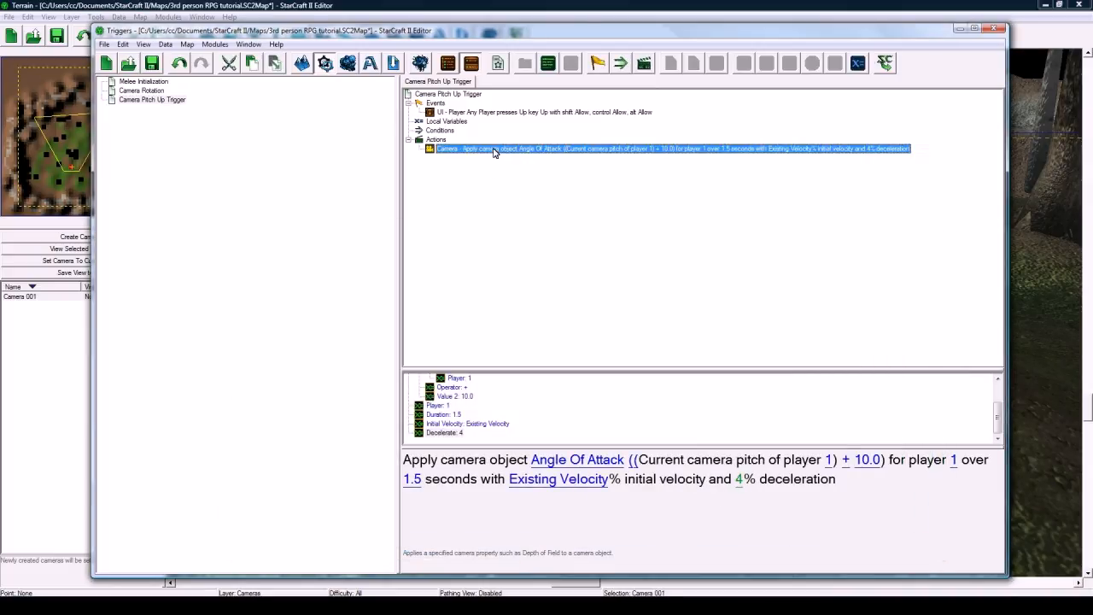
- Duplicate Camera Pitch Up Trigger and name the copy Camera Pitch Down
left_click(171, 103)
key("ctrl+c")
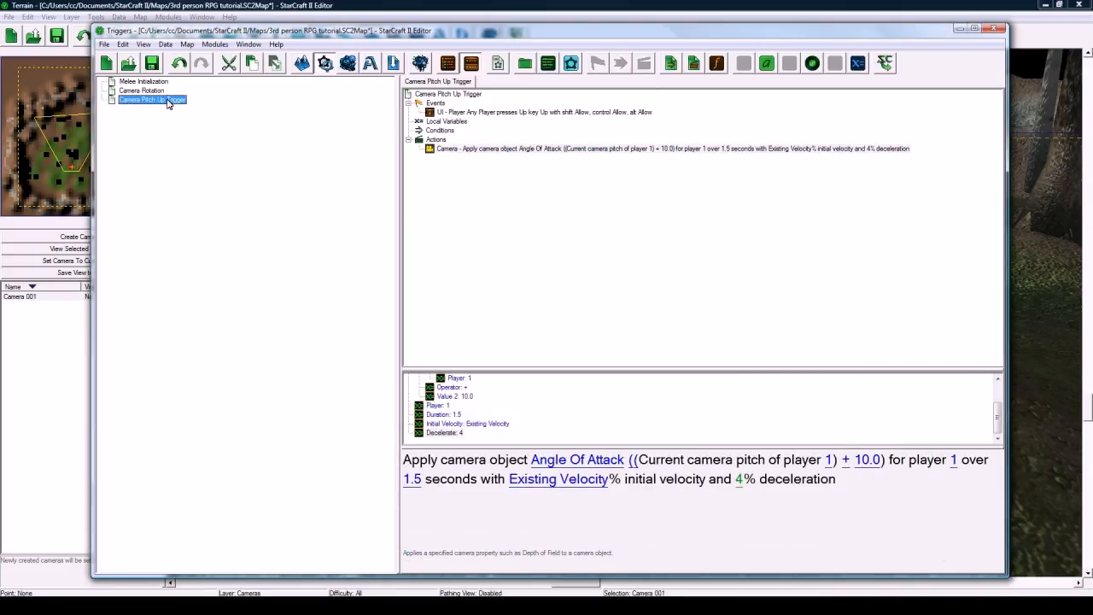
key("ctrl+v")
left_click(158, 110)
left_click_drag(158, 109, 219, 120)
type("D")
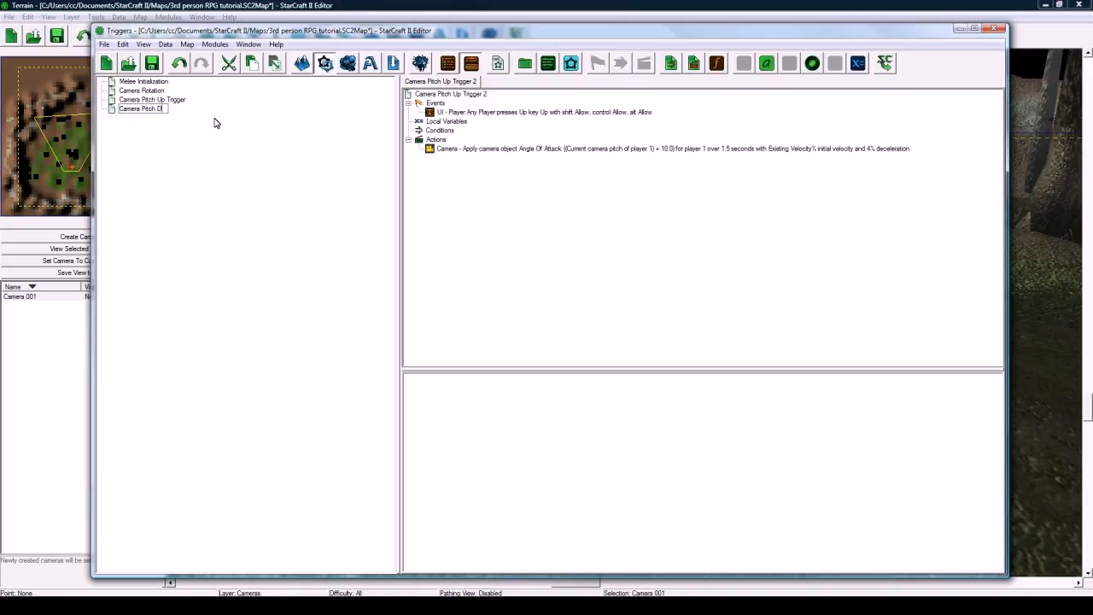
type("own")
key("Return")
- Rename Camera Pitch Up Trigger as Camera Pitch Up
left_click(181, 101)
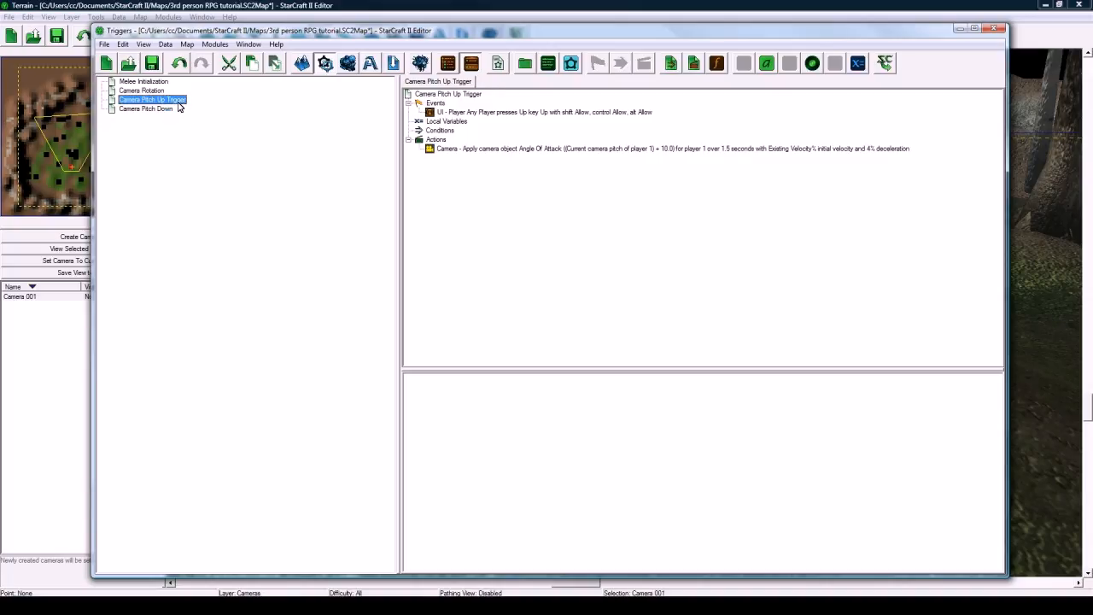
left_click(182, 101)
left_click_drag(167, 101, 238, 107)
key("BackSpace")
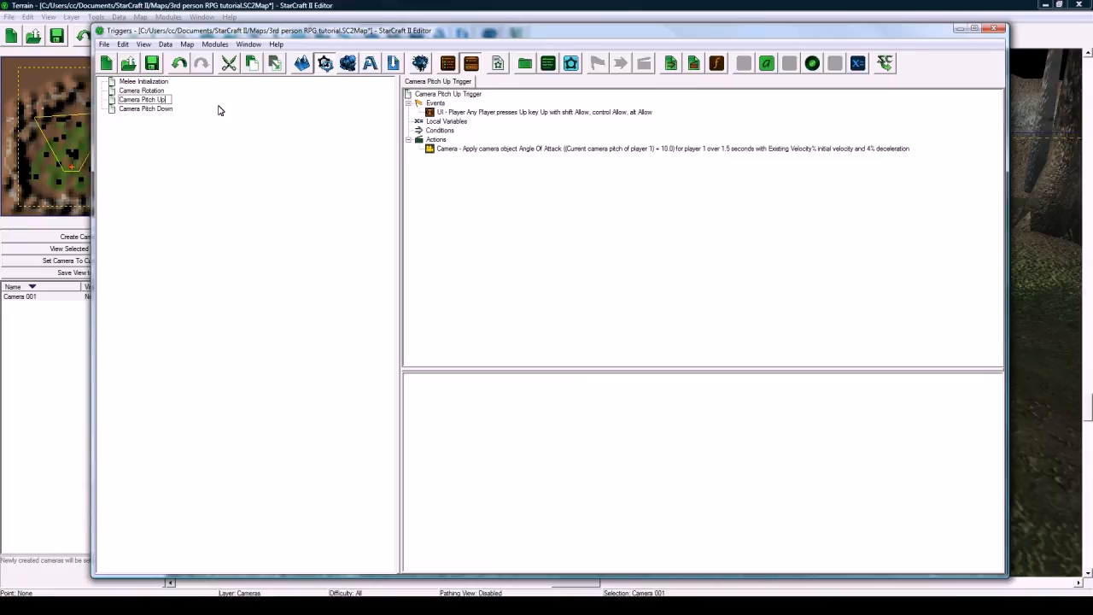
key("Return")
- Change the key of the Camera Pitch Down trigger's Key Pressed event to Down
left_click(166, 109)
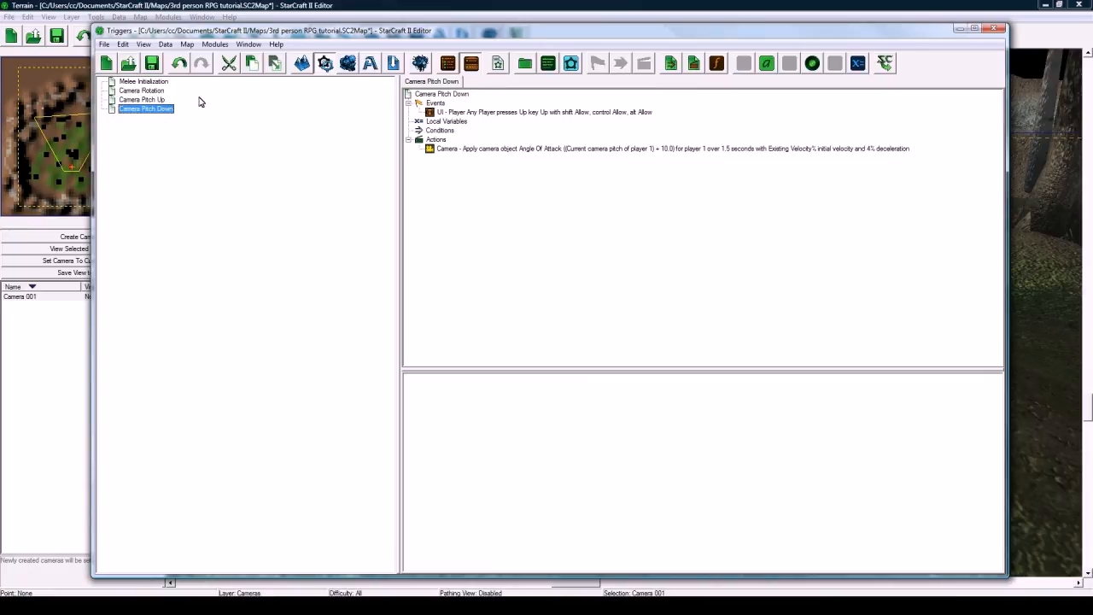
left_click(510, 112)
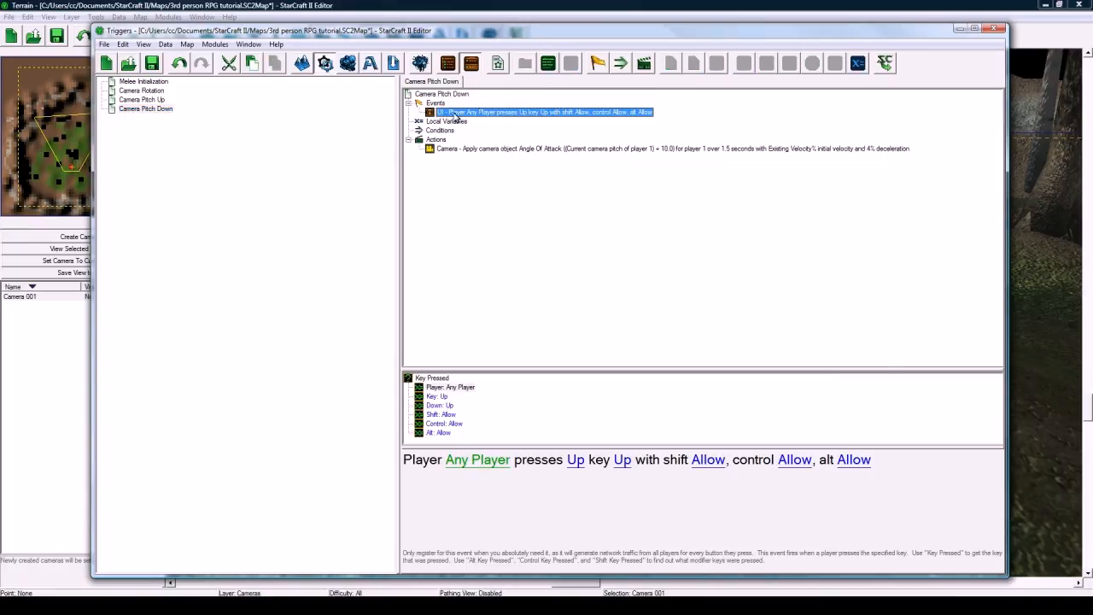
left_click(572, 460)
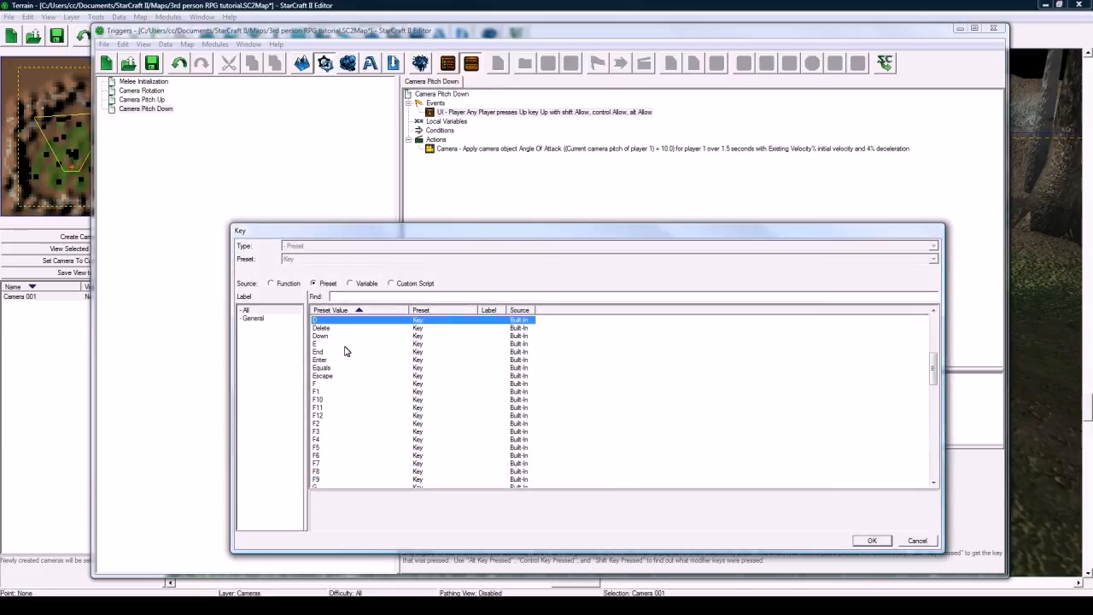
double_click(343, 335)
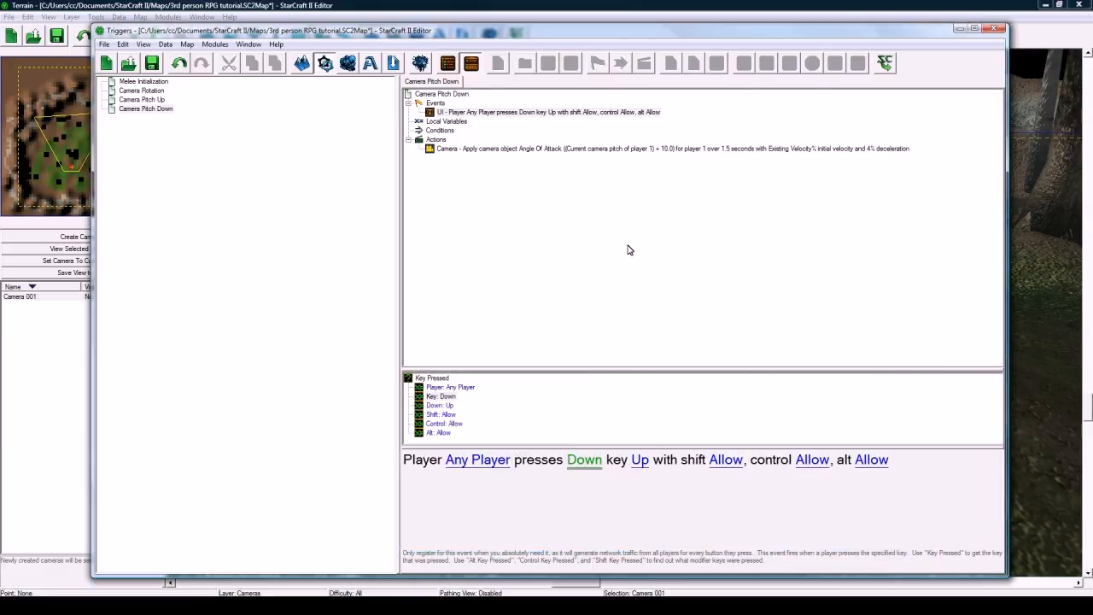
- Change the arithmetic operator in the Camera Pitch Down trigger's camera action to minus
left_click(499, 148)
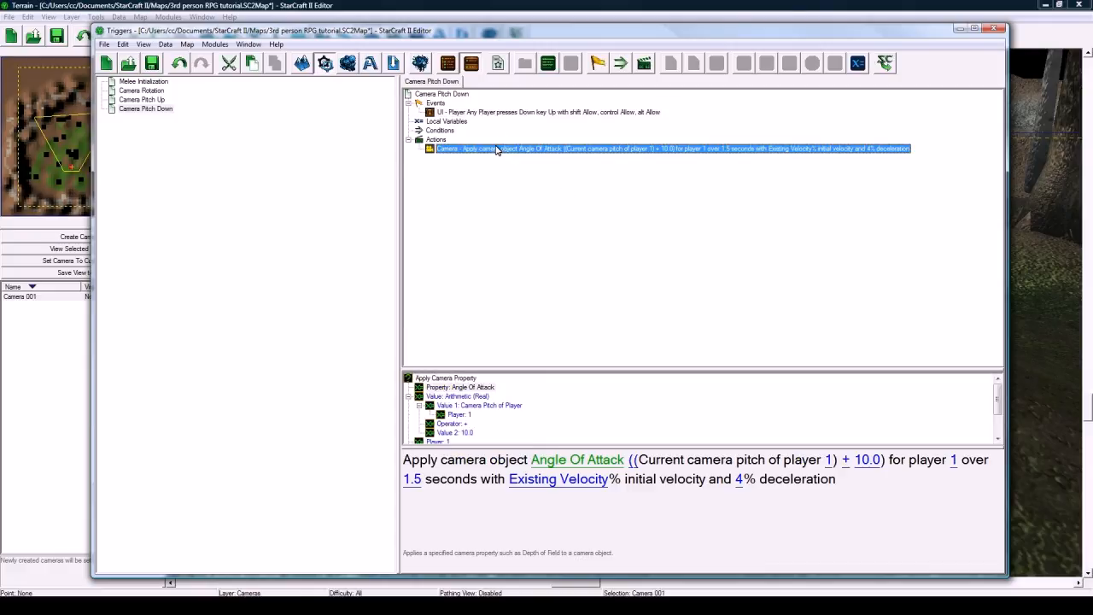
left_click(847, 464)
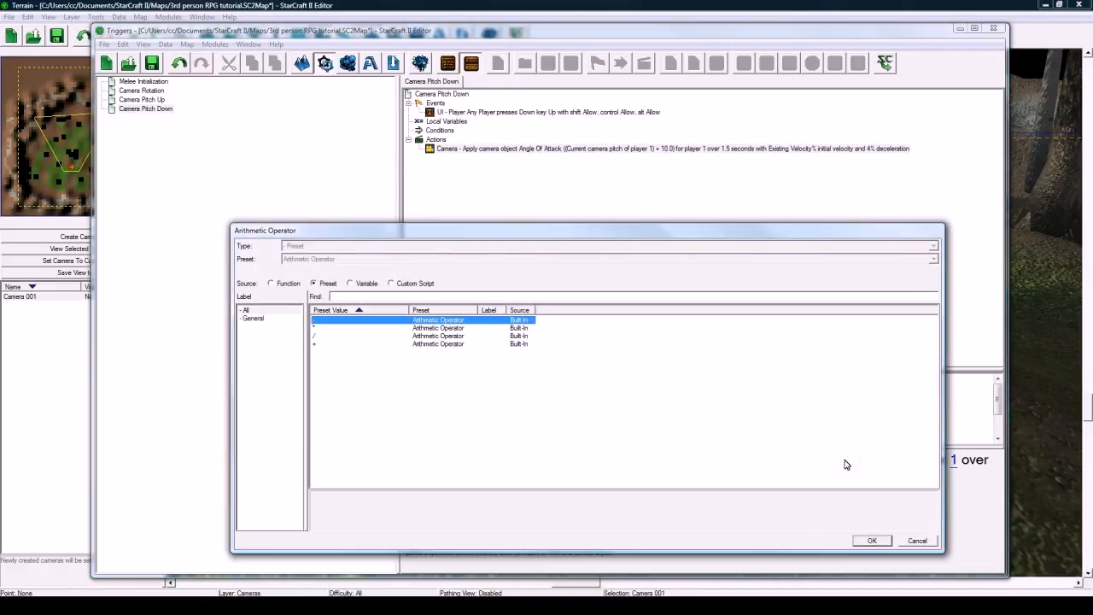
key("Return")
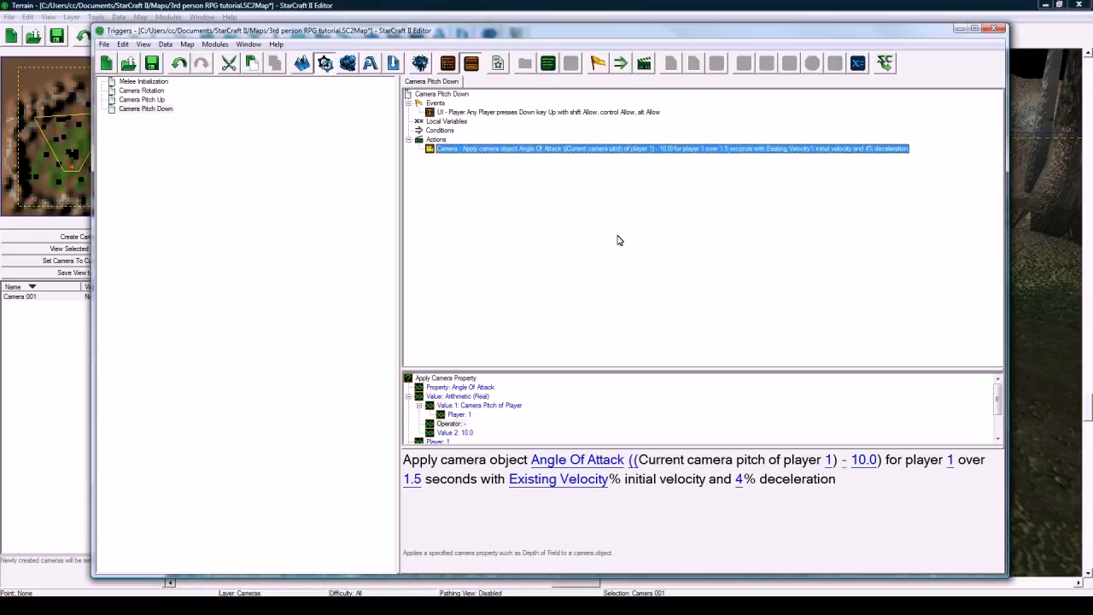
- Return to the terrain's Units layer, filter the list to Unit types and choose the Zergling for placement
left_click(385, 5)
scroll(471, 291, "down", 4)
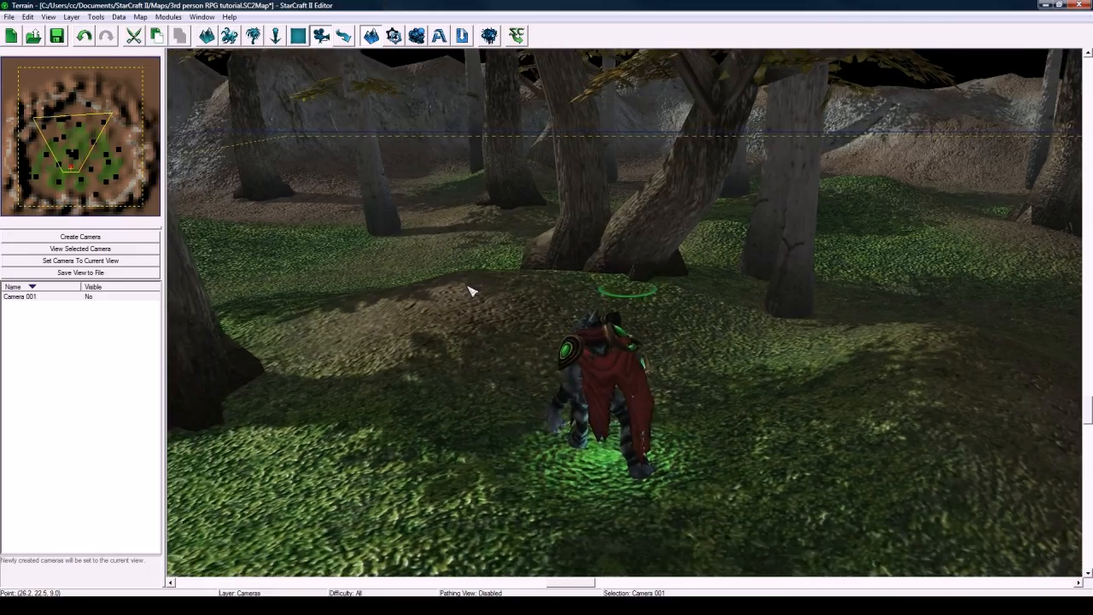
key("u")
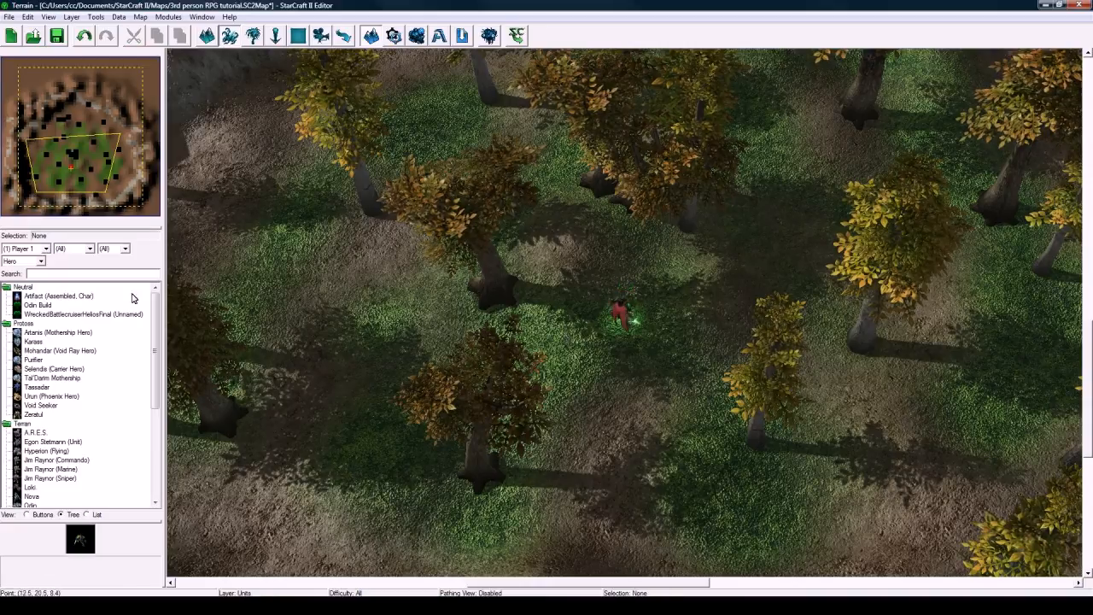
left_click(38, 261)
left_click(22, 360)
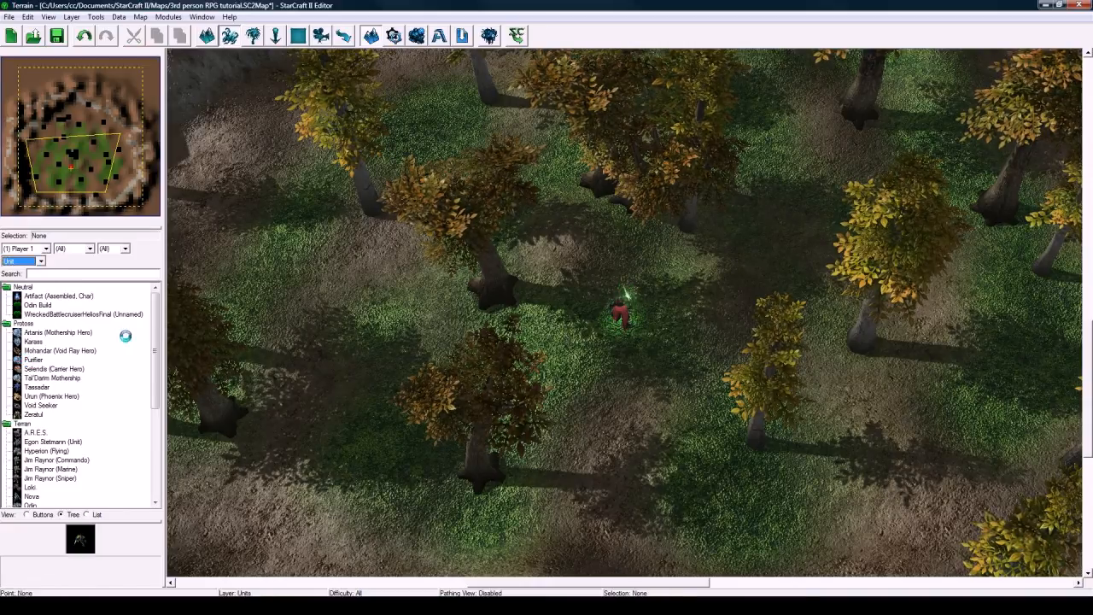
left_click_drag(156, 309, 154, 485)
left_click(36, 478)
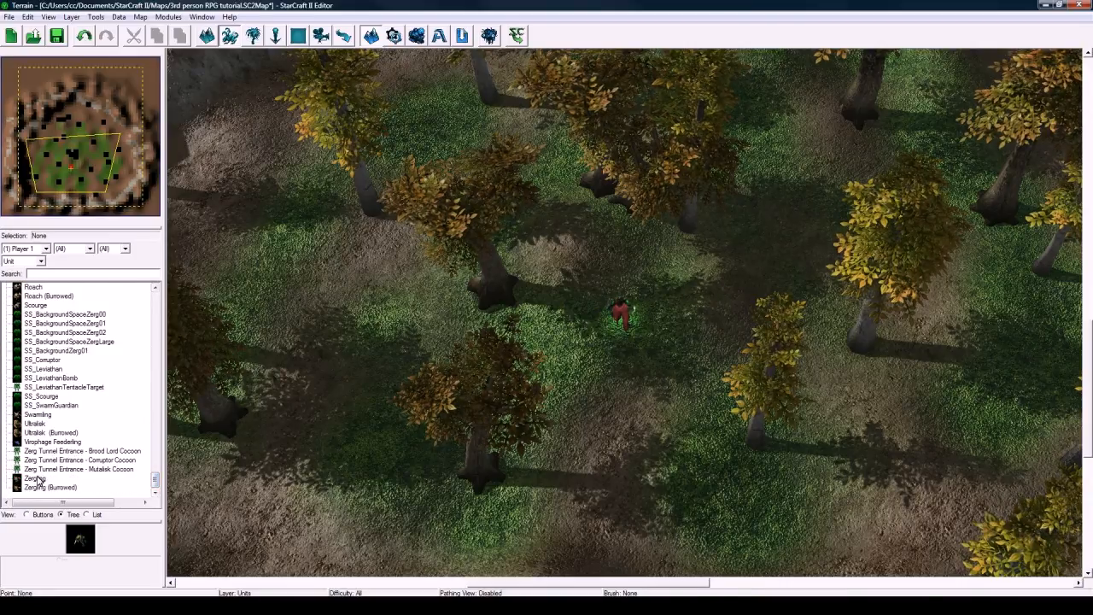
- Assign the Zergling brush to player (15) Hostile, ready for placing in the forest near Zeratul
left_click(44, 248)
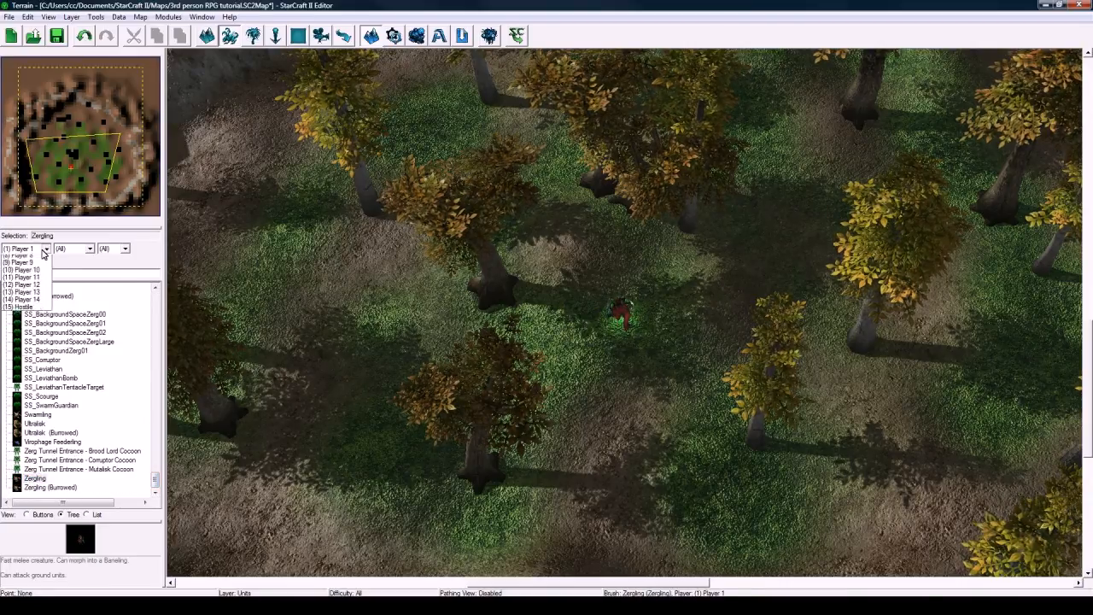
left_click(29, 375)
right_click_drag(431, 187, 543, 329)
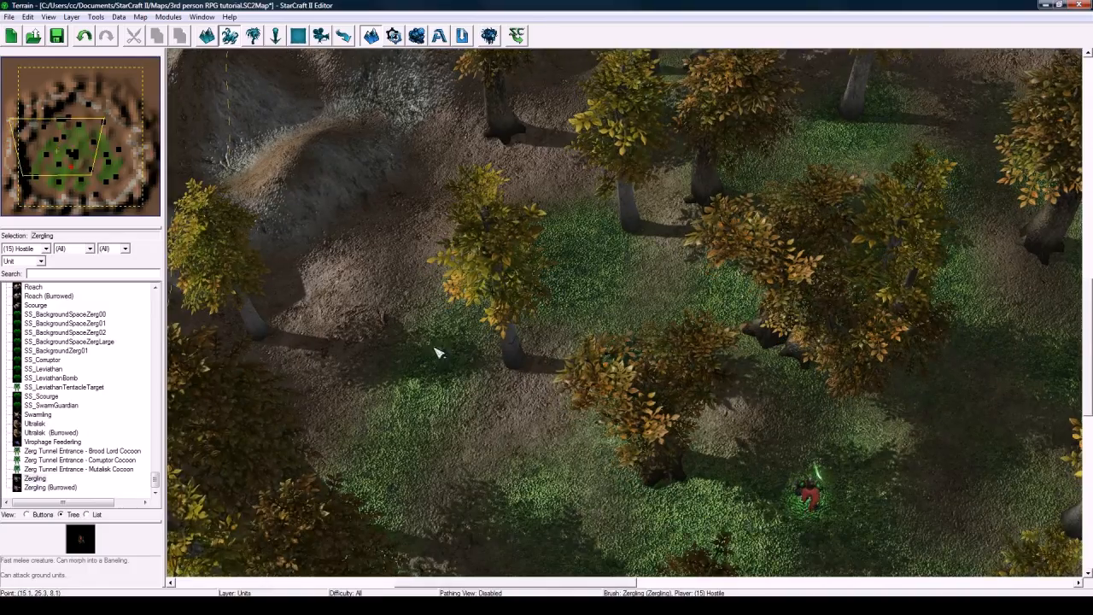
- Place hostile Zerglings among the trees along the southwestern and southern parts of the forest around Zeratul
right_click_drag(504, 415, 497, 231)
left_click(499, 304)
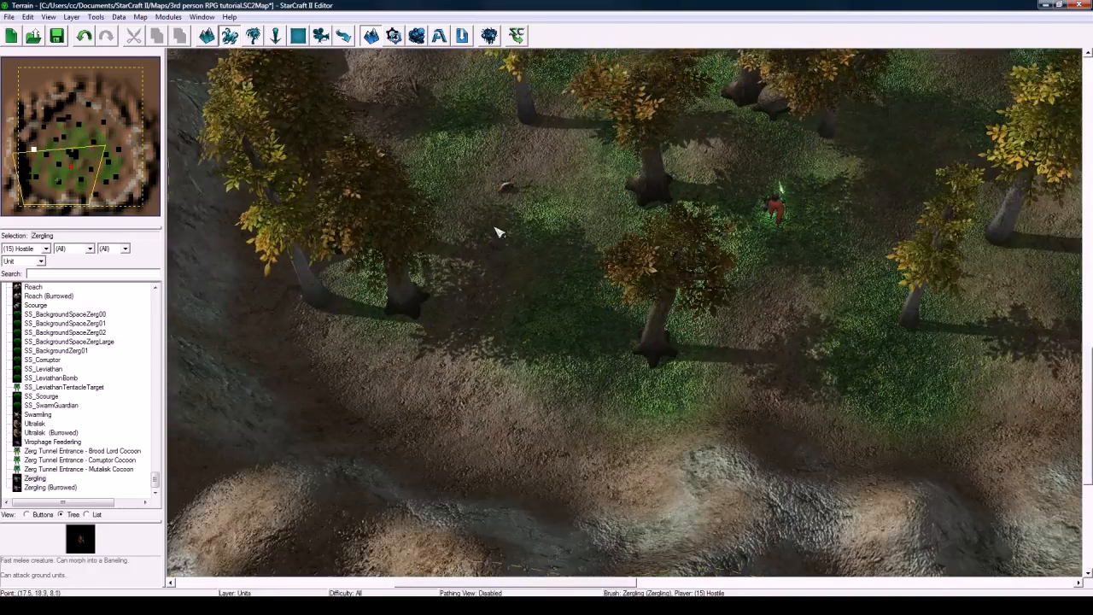
left_click(473, 348)
right_click_drag(639, 400, 612, 407)
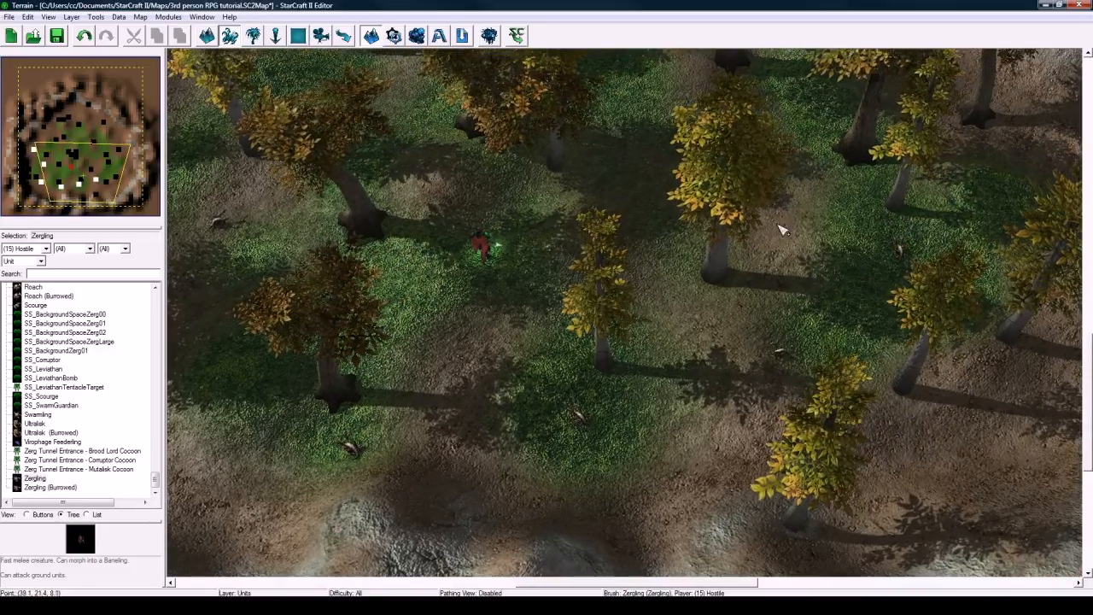
- Scatter more hostile Zerglings through the eastern, northern and northwestern parts of the forest and leave placement
right_click_drag(781, 230, 703, 313)
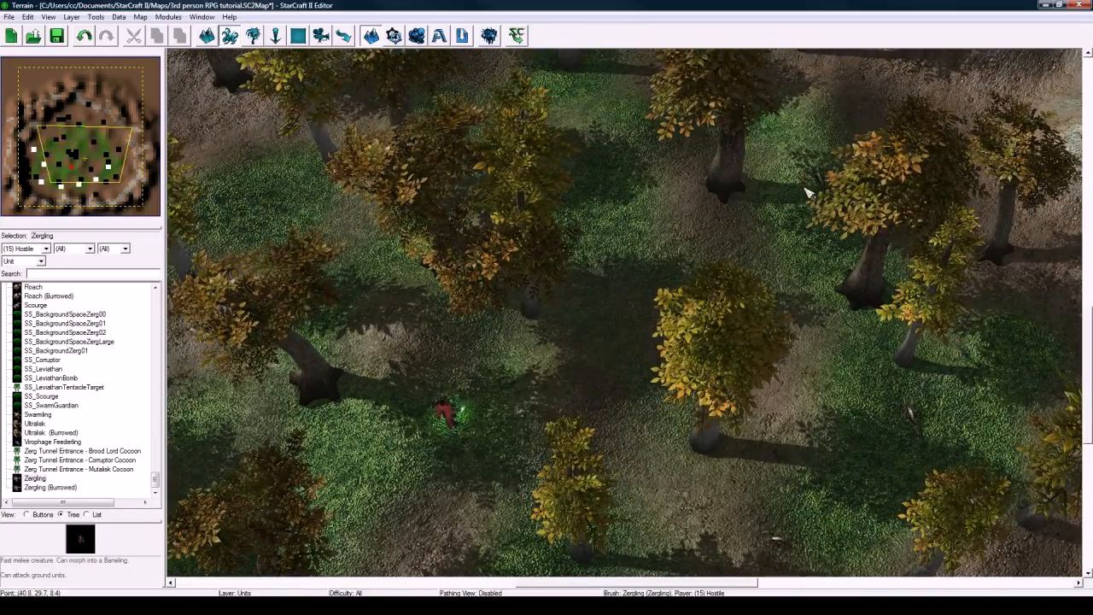
right_click_drag(808, 188, 708, 310)
right_click_drag(632, 150, 720, 176)
left_click(640, 240)
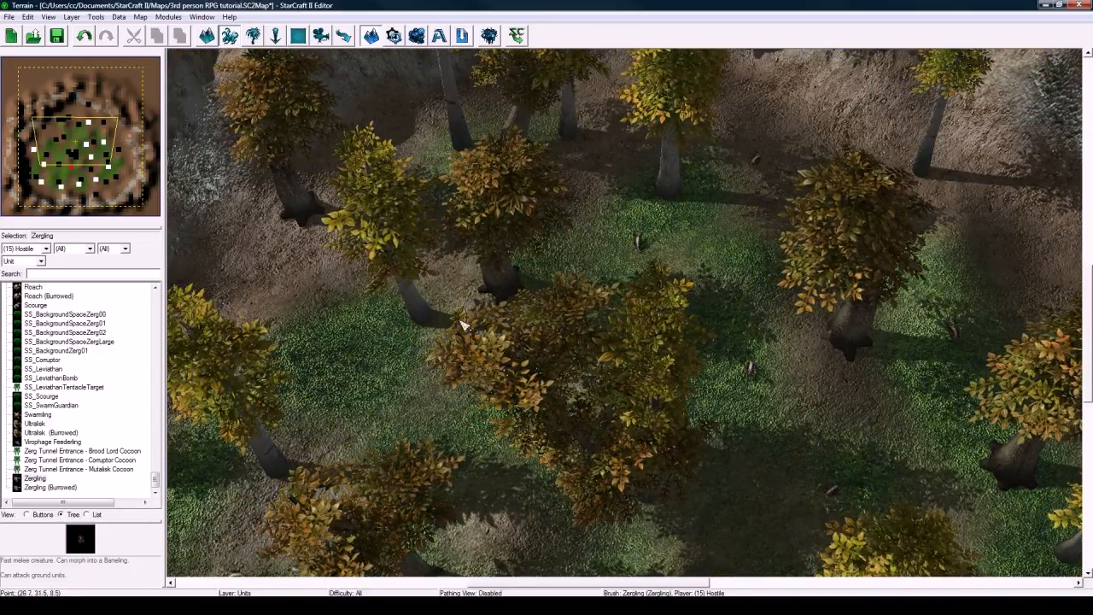
left_click(378, 351)
right_click_drag(403, 311, 588, 375)
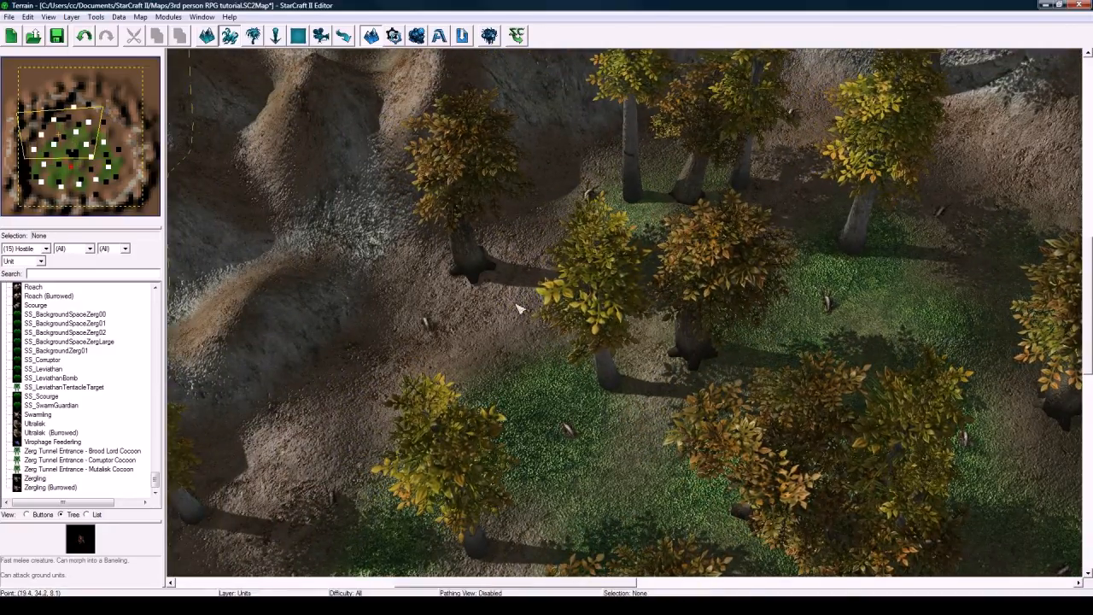
- Examine from above how the Zerglings are spread between the trees around Zeratul
key("Down")
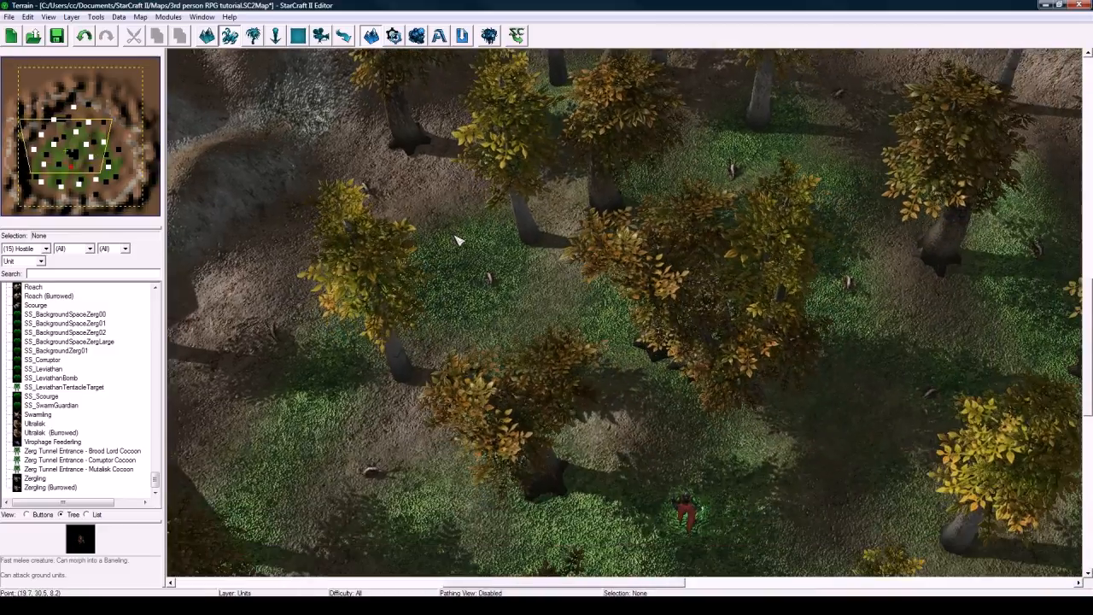
key("Down")
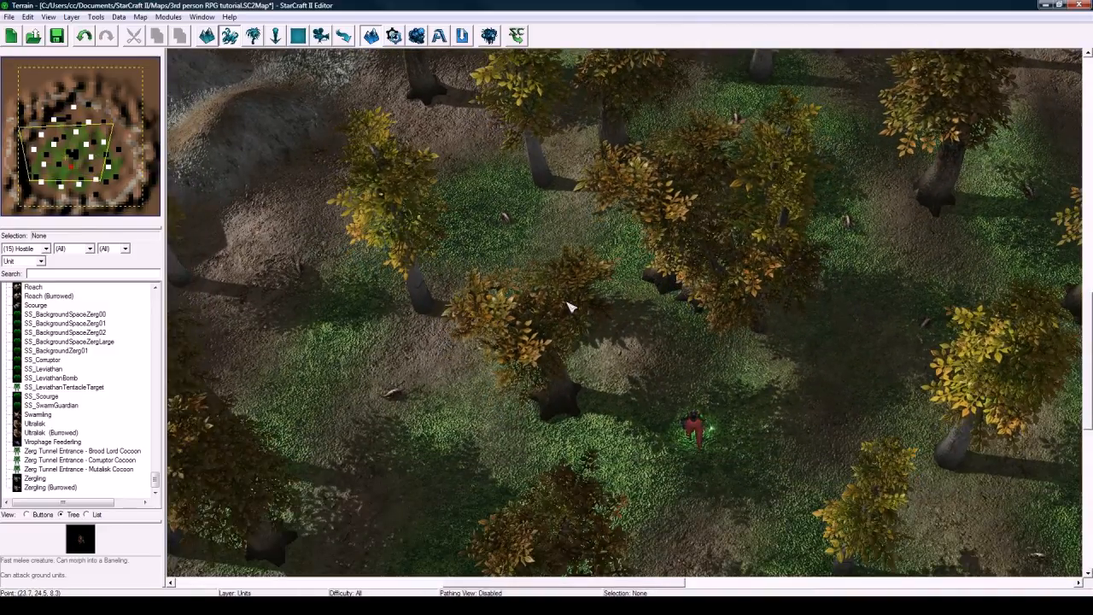
key("Down")
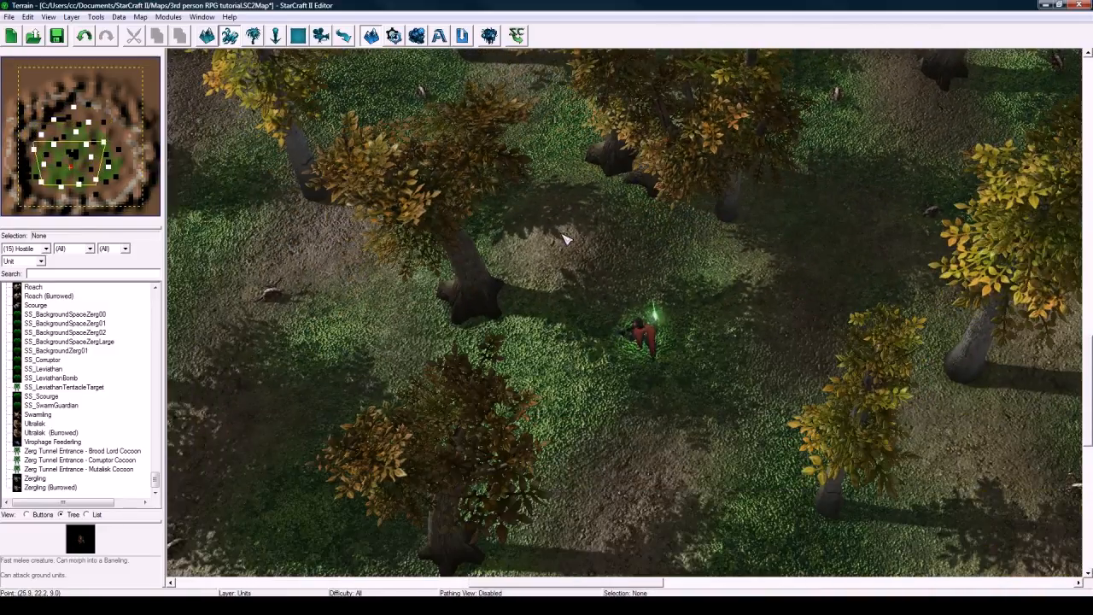
key("Up")
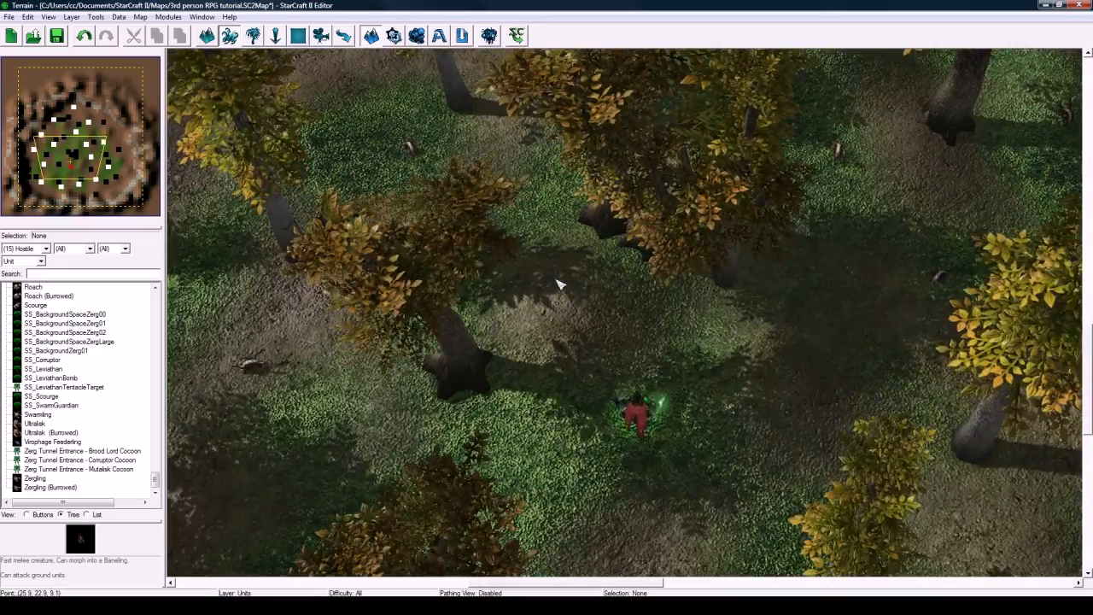
key("Up")
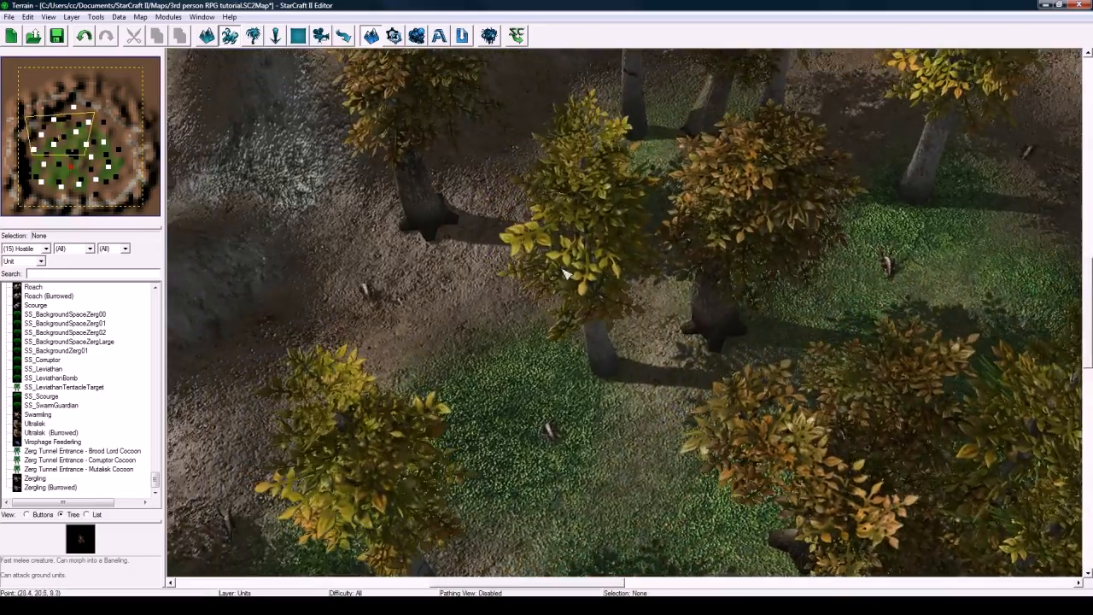
key("Down")
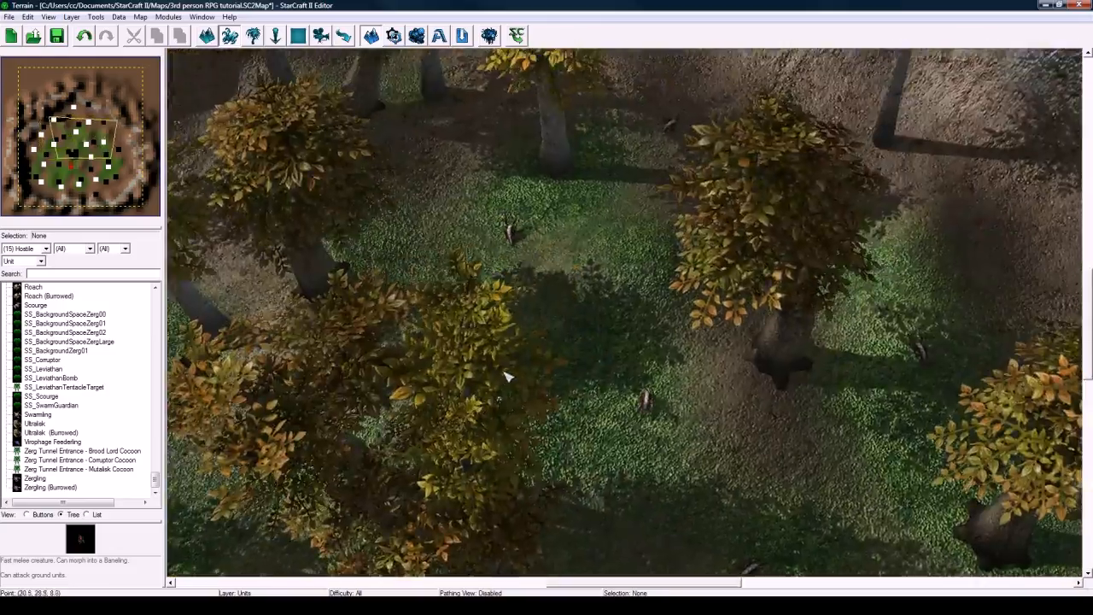
- Examine Zeratul, the nearby Zerglings and the forest behind him from a low, third-person viewpoint
scroll(506, 376, "up", 5)
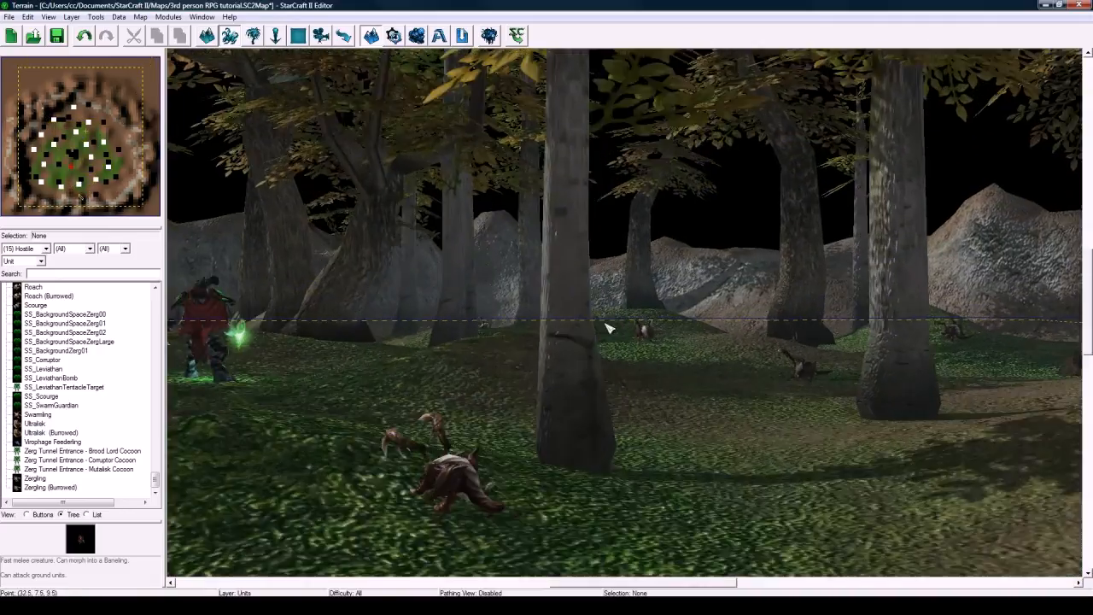
key("Left")
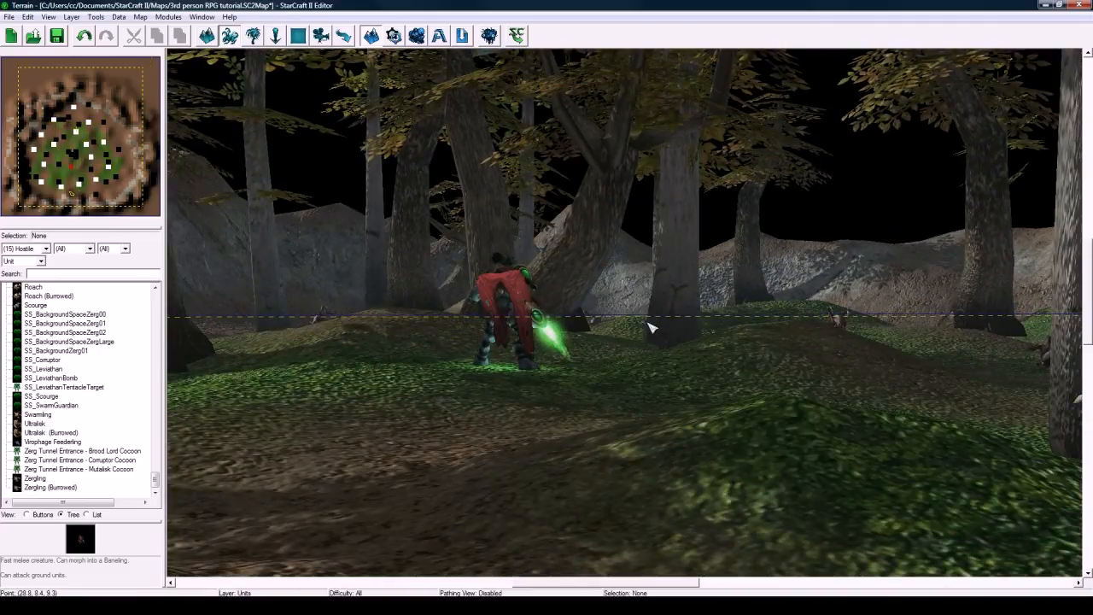
middle_click_drag(765, 293, 658, 317)
middle_click_drag(576, 302, 600, 387)
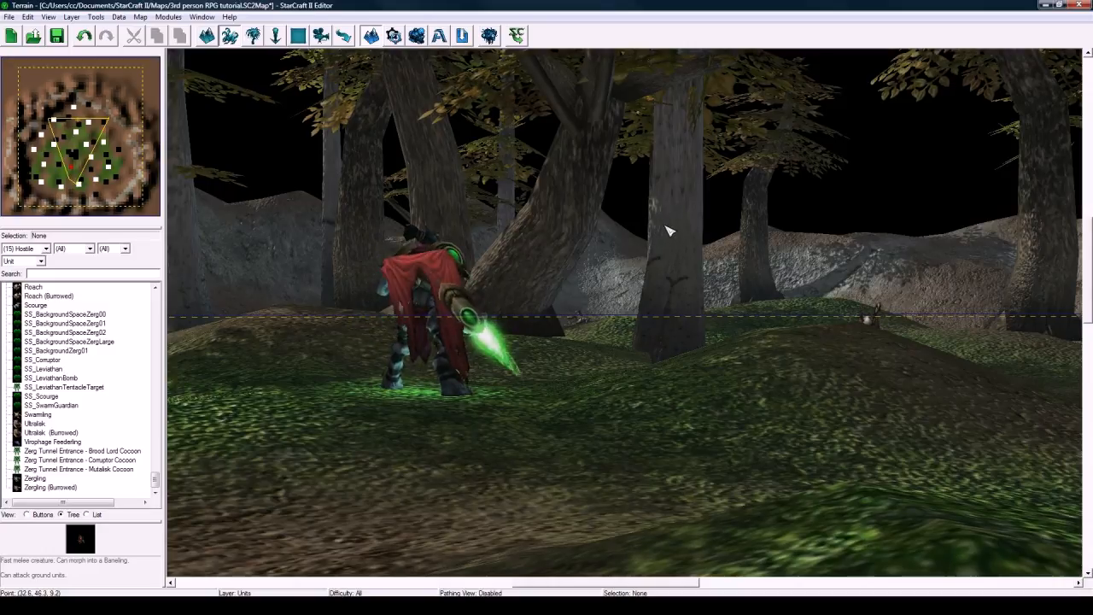
middle_click_drag(723, 319, 730, 294)
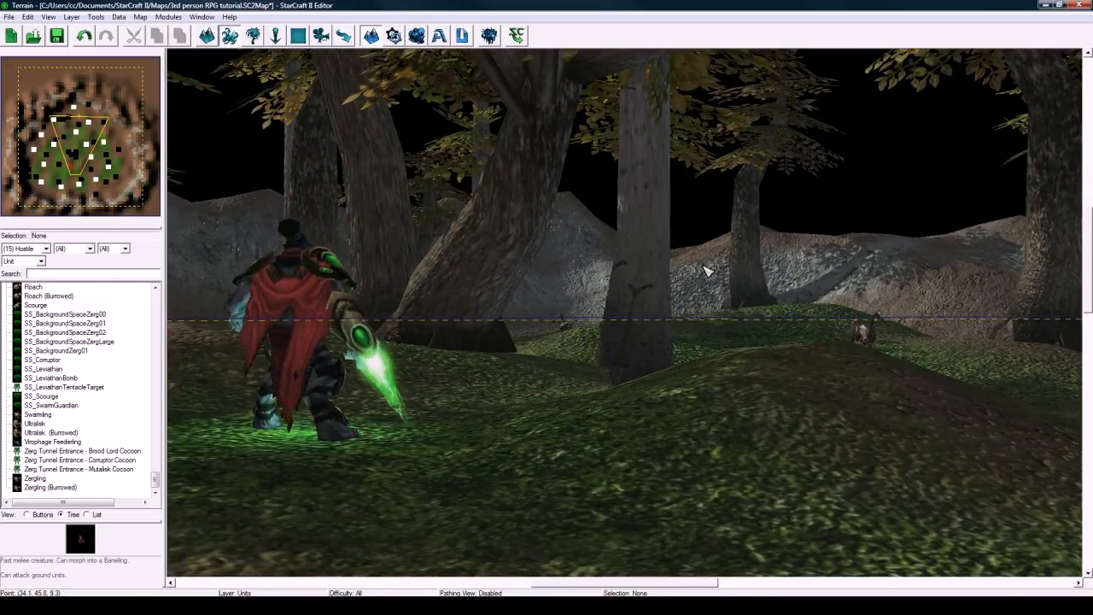
middle_click_drag(618, 317, 682, 345)
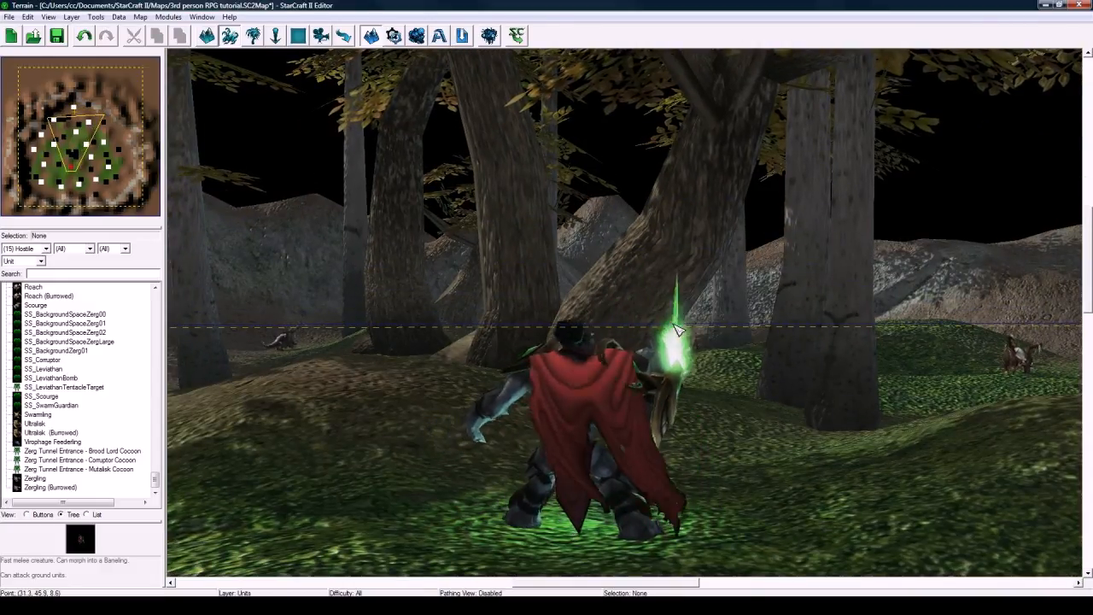
middle_click_drag(709, 305, 634, 290)
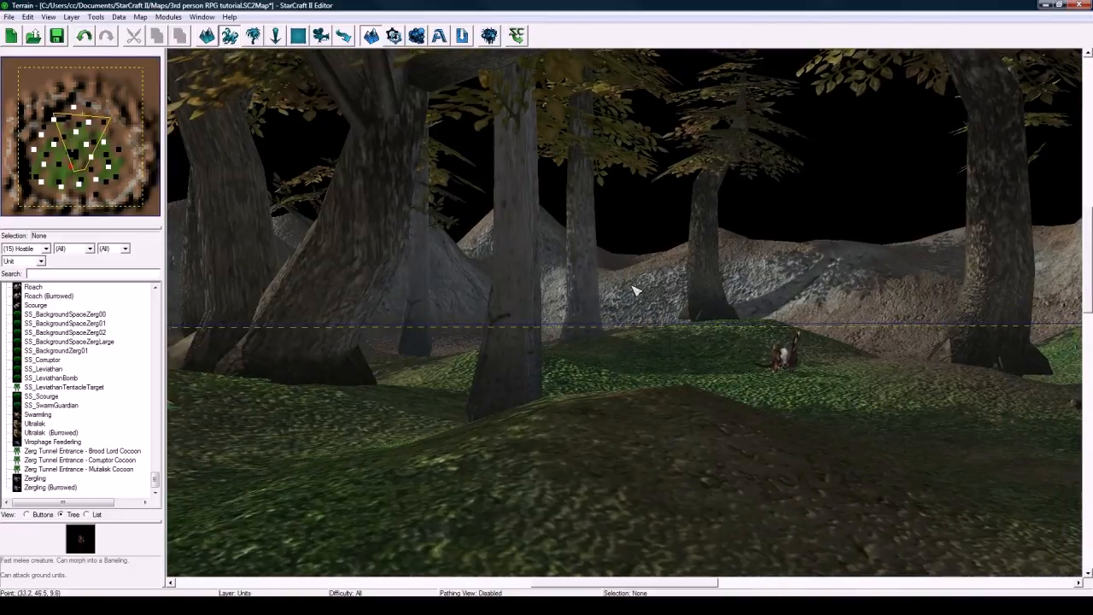
middle_click_drag(556, 310, 658, 320)
middle_click_drag(757, 341, 741, 357)
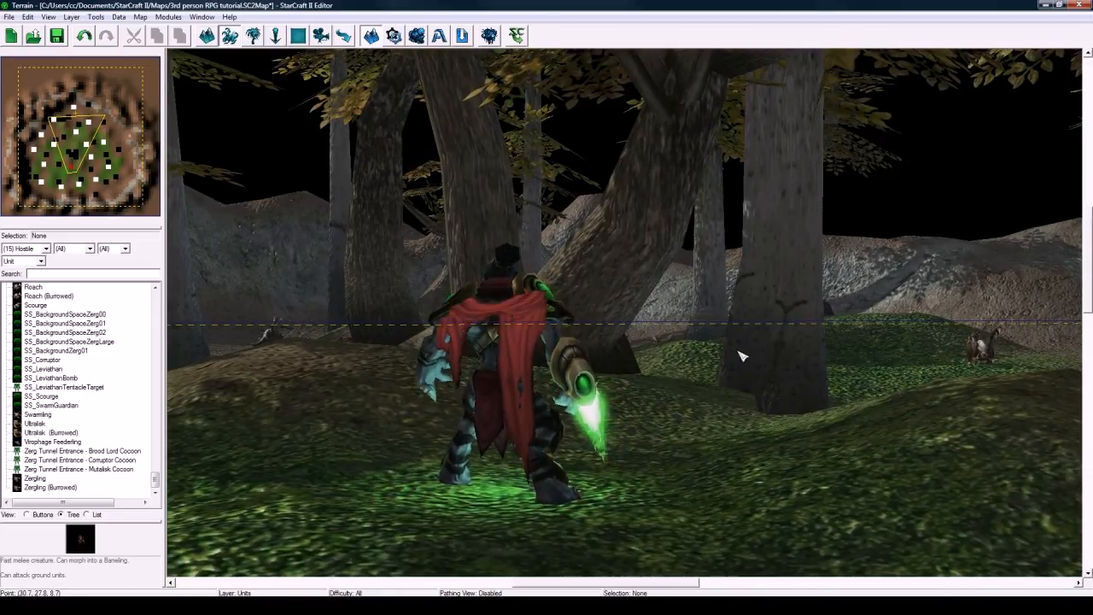
- Examine the whole map from far away, including the forest, the ring of mountains and the map edges
scroll(717, 346, "down", 10)
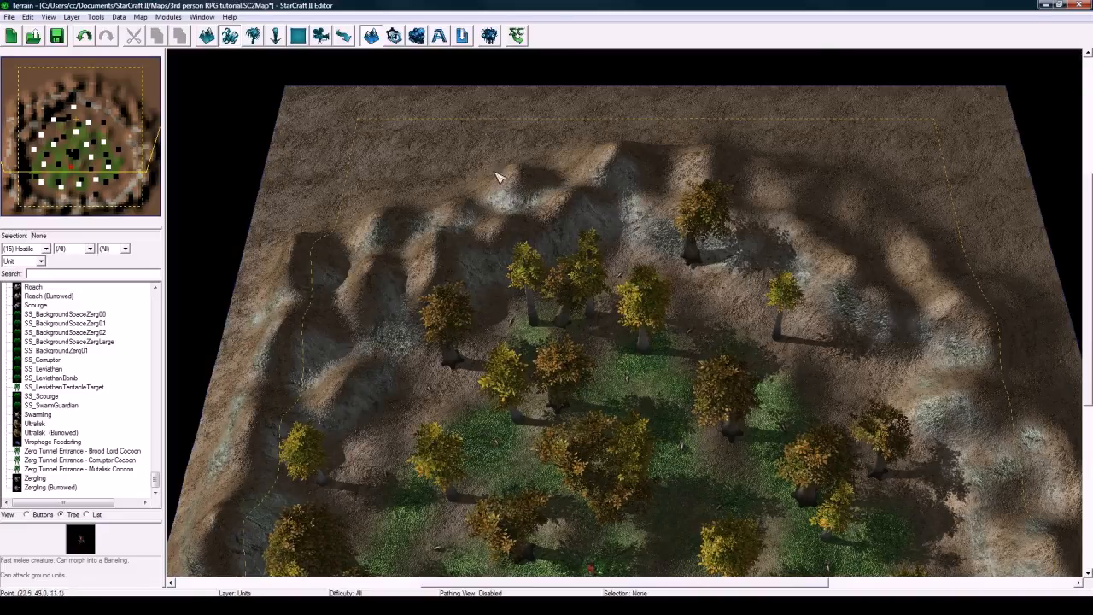
middle_click_drag(515, 179, 577, 245)
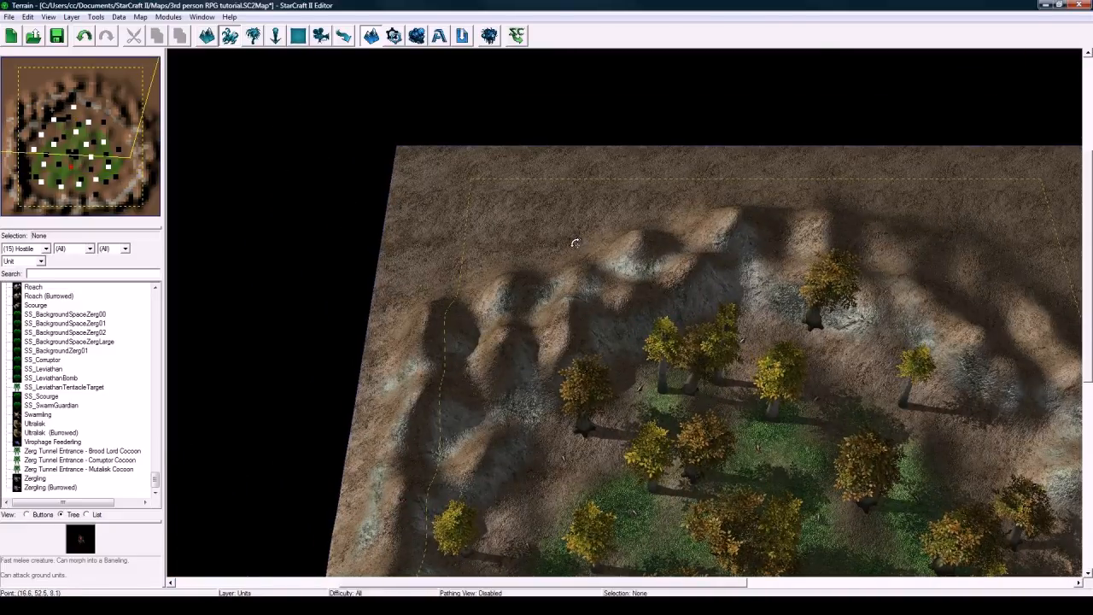
right_click_drag(584, 250, 600, 266, "ctrl")
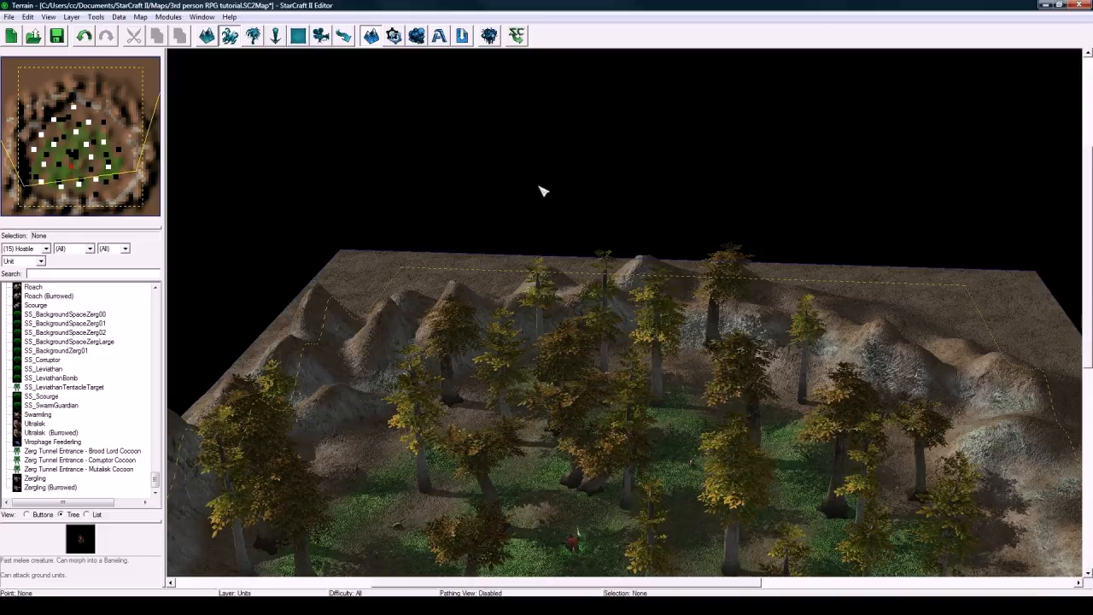
scroll(537, 359, "up", 3)
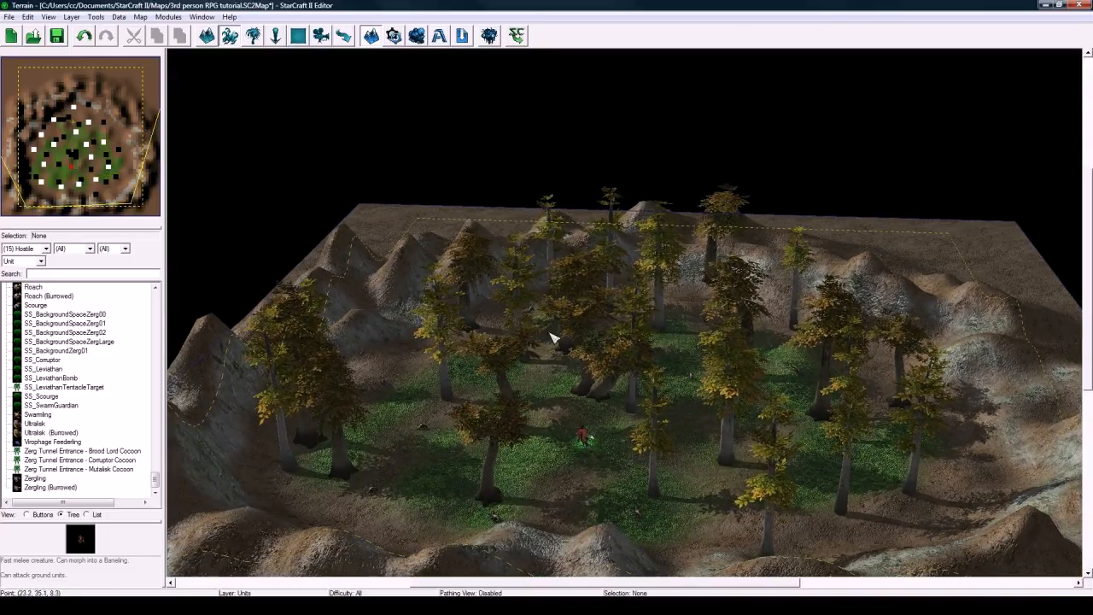
scroll(580, 329, "up", 5)
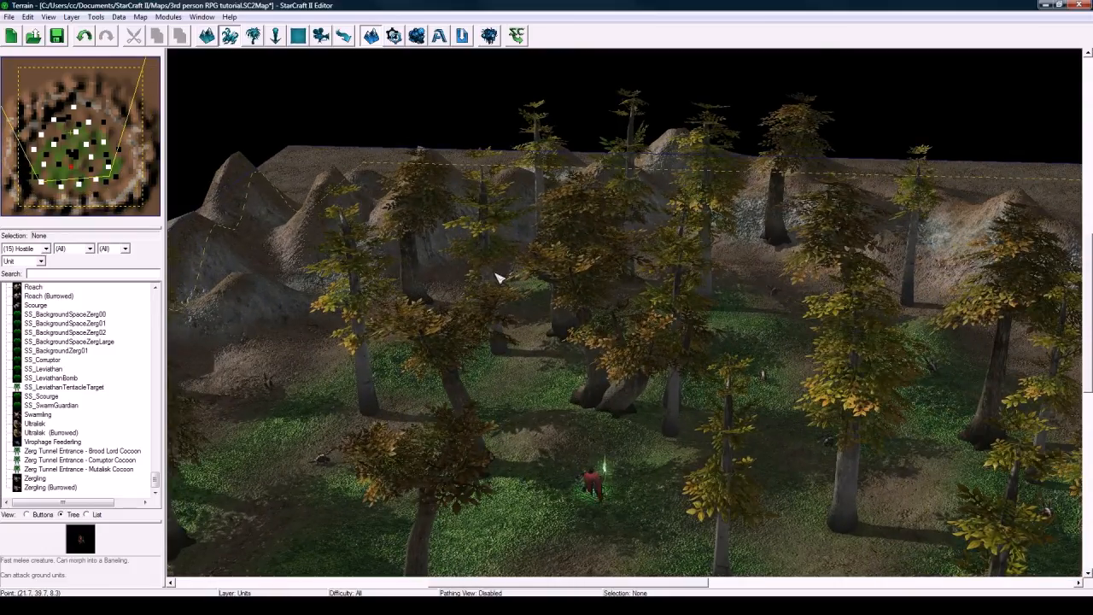
scroll(405, 296, "down", 5)
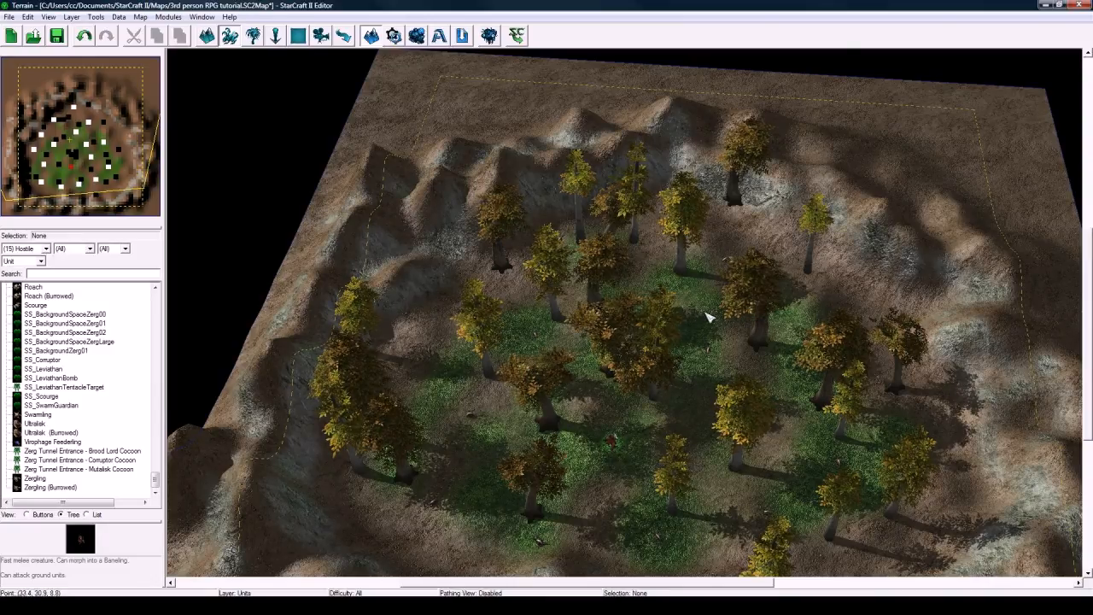
scroll(712, 312, "down", 1)
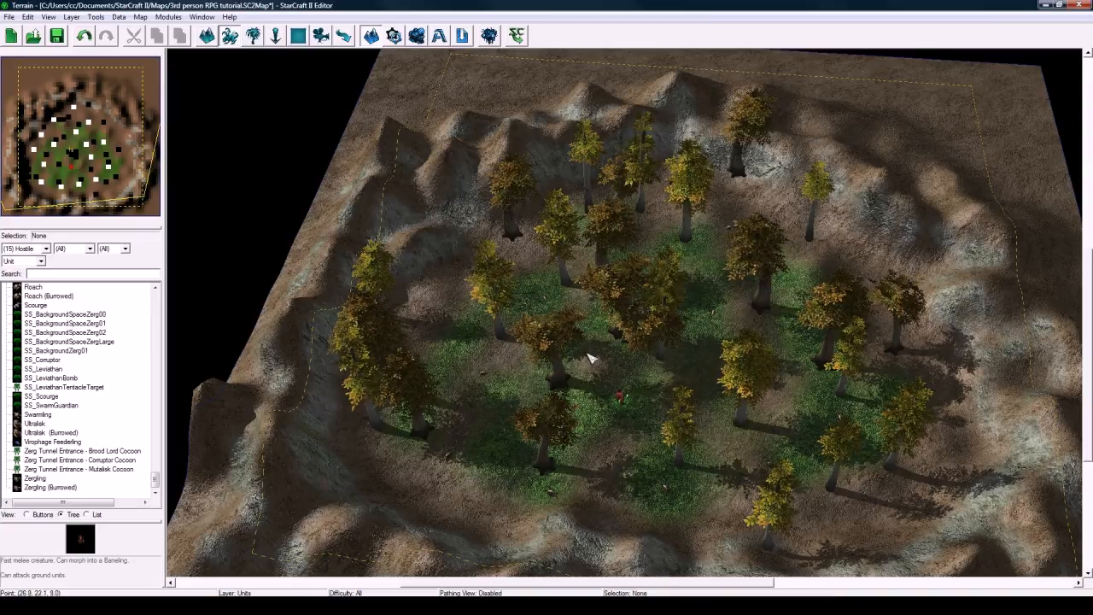
scroll(613, 303, "up", 3)
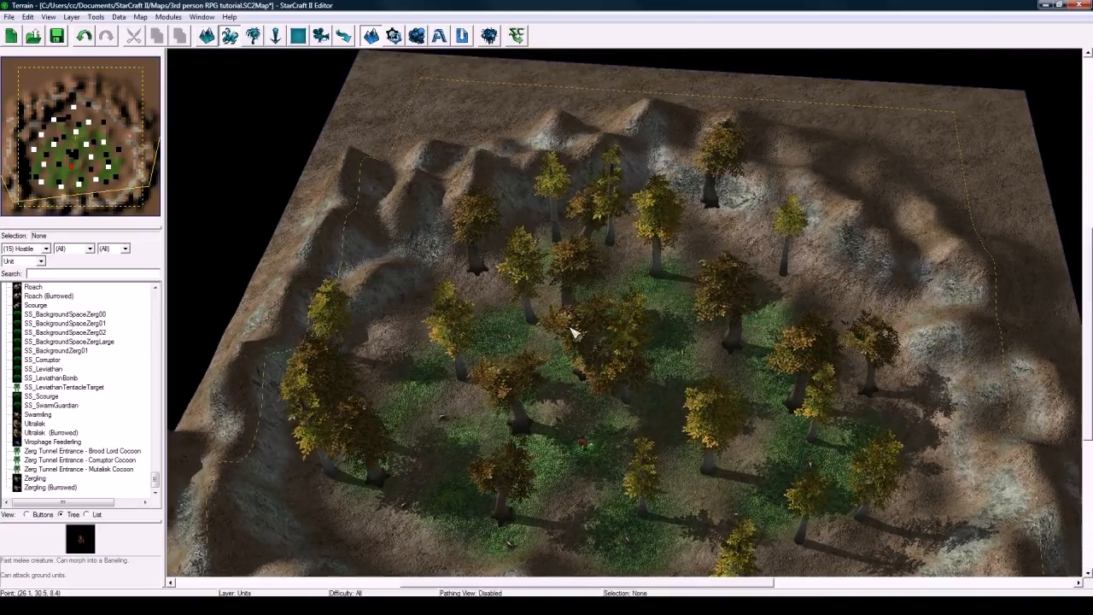
right_click_drag(552, 311, 526, 317)
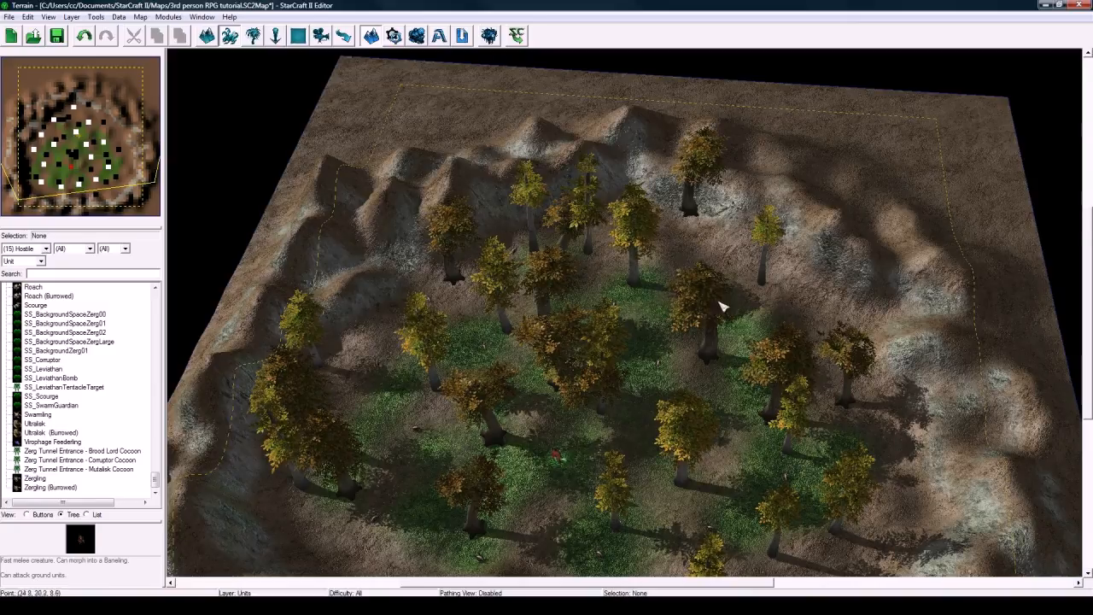
right_click_drag(786, 246, 766, 276)
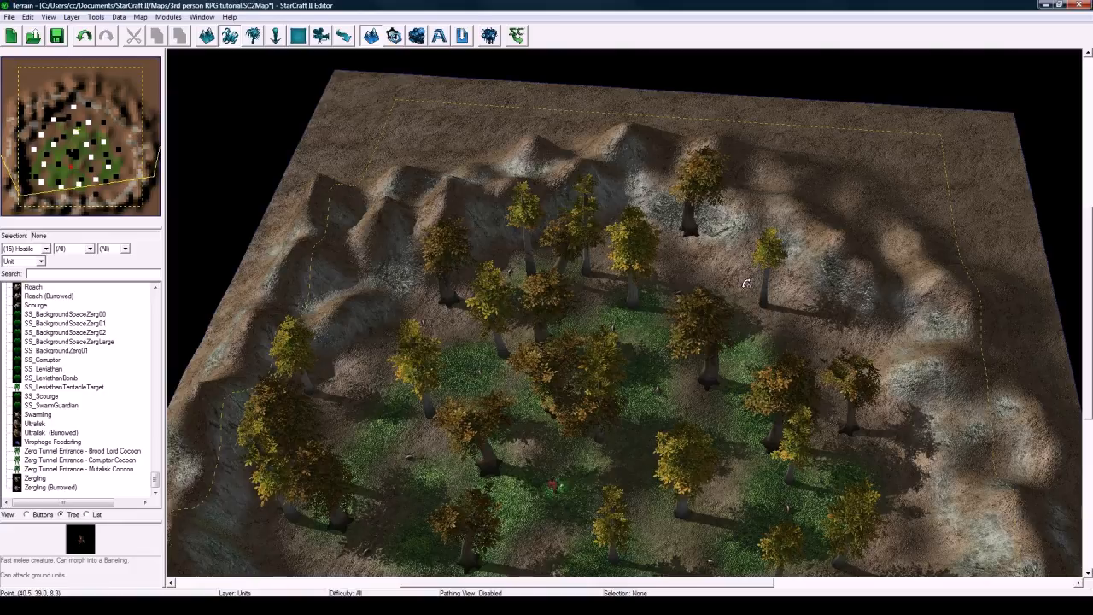
- Vary the view's draw distance and check how the terrain behind the forest is cut off from high and low angles
scroll(746, 281, "down", 6, "ctrl")
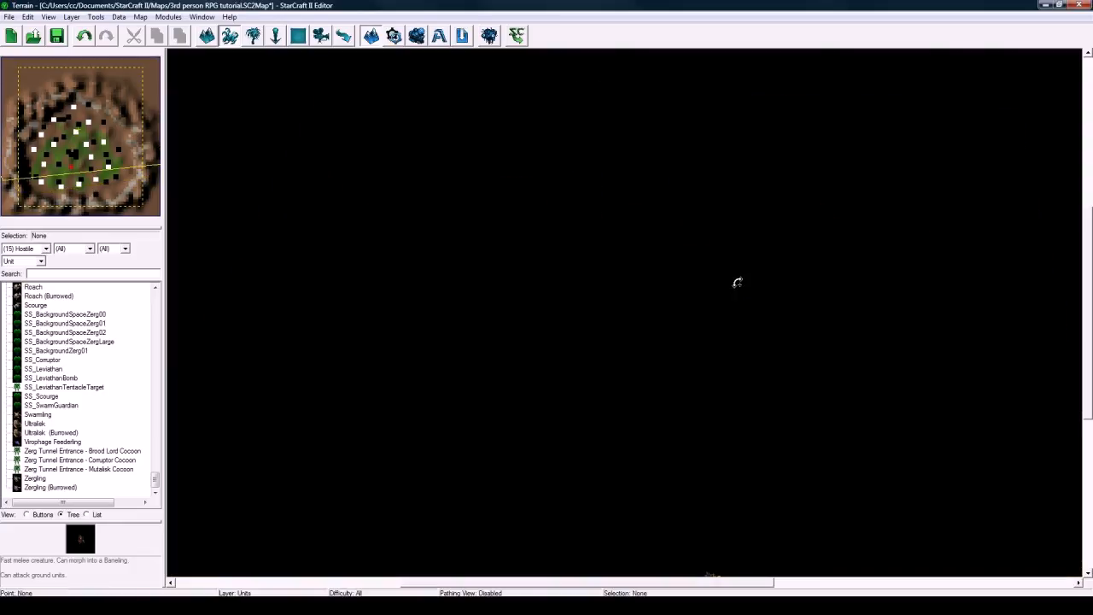
scroll(737, 282, "up", 4, "ctrl")
scroll(737, 282, "up", 1, "ctrl")
scroll(737, 282, "down", 1, "ctrl")
scroll(736, 282, "up", 1, "ctrl")
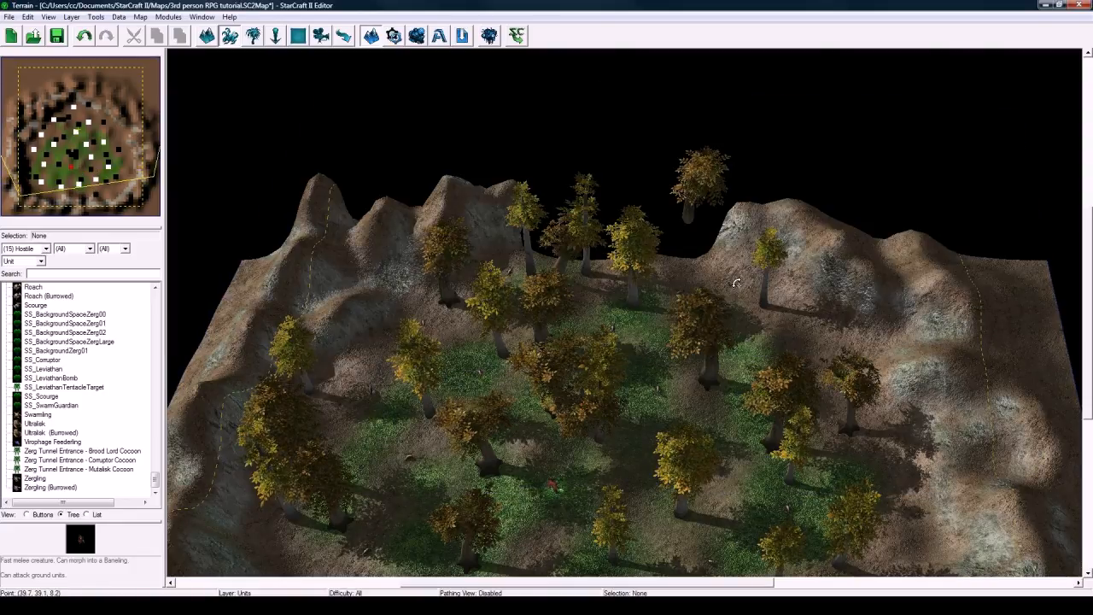
right_click_drag(675, 328, 688, 371)
scroll(647, 421, "up", 4)
scroll(647, 421, "up", 5)
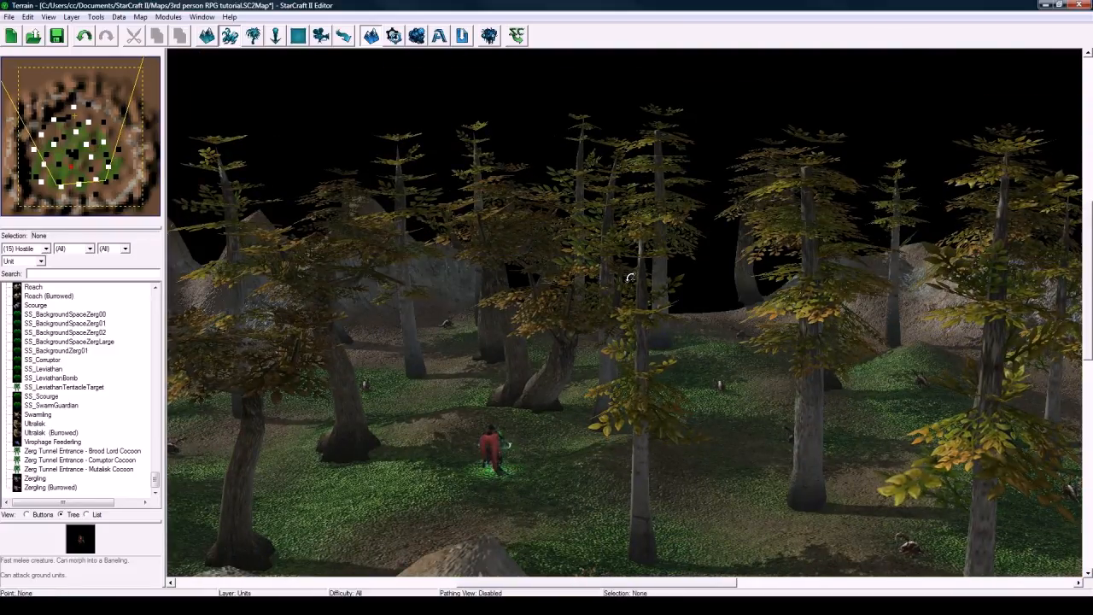
right_click_drag(626, 280, 644, 245)
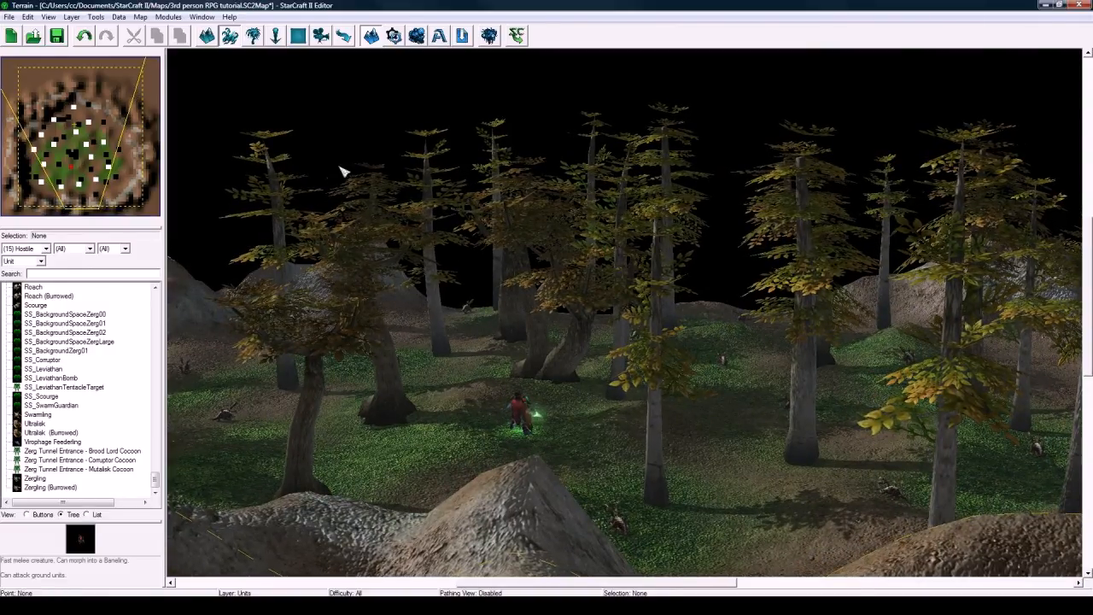
right_click_drag(625, 258, 588, 325)
scroll(627, 317, "down", 5)
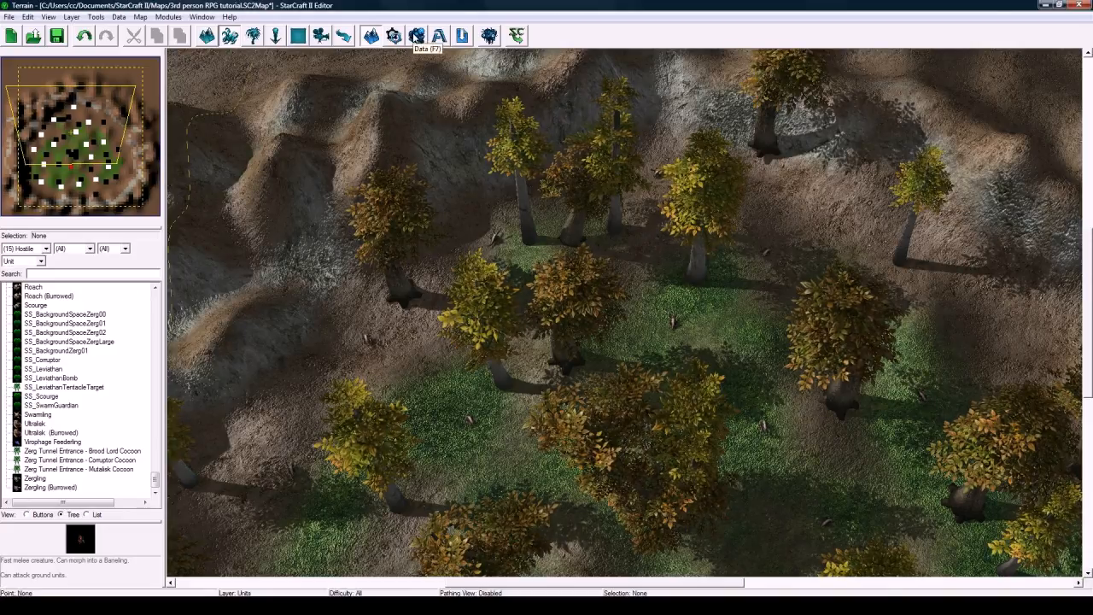
- Add a new entry to the Models game data, name it Player Skybox and generate its ID from the name
left_click(416, 35)
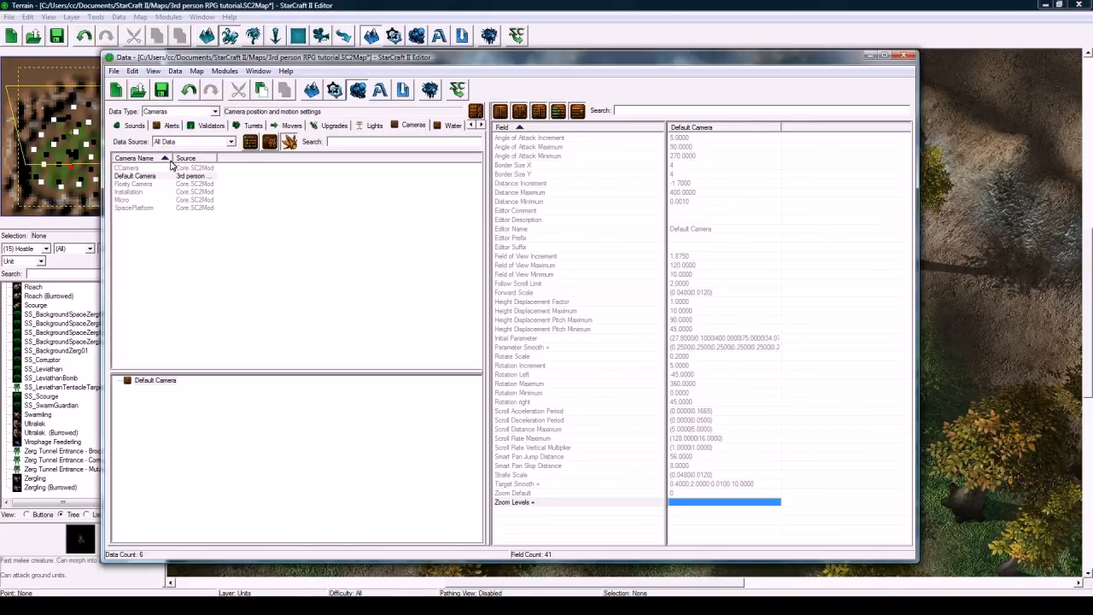
left_click(182, 111)
scroll(175, 205, "up", 5)
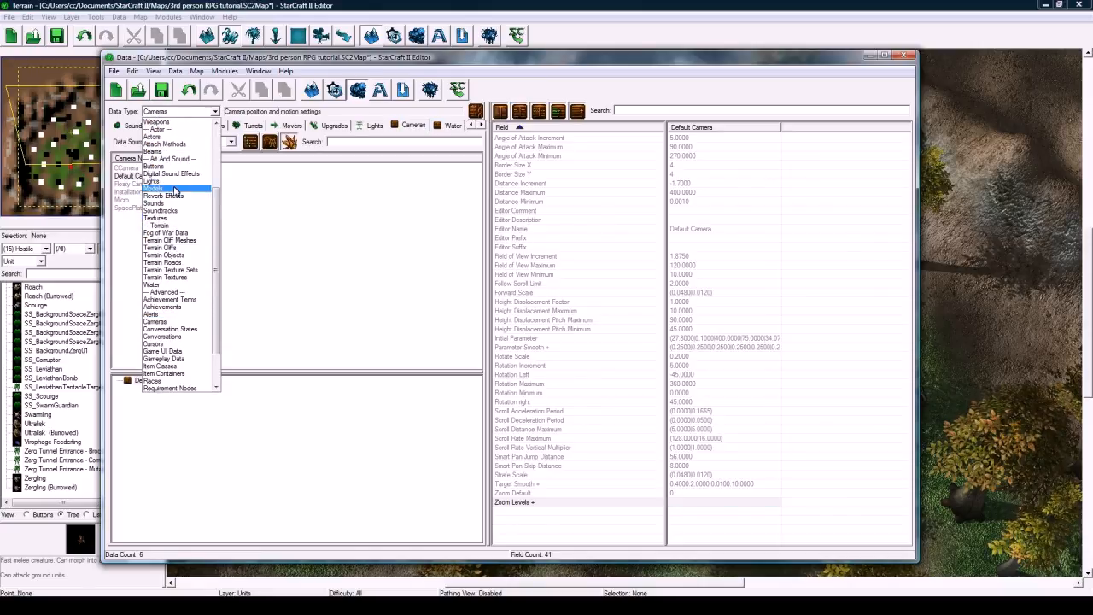
left_click(175, 188)
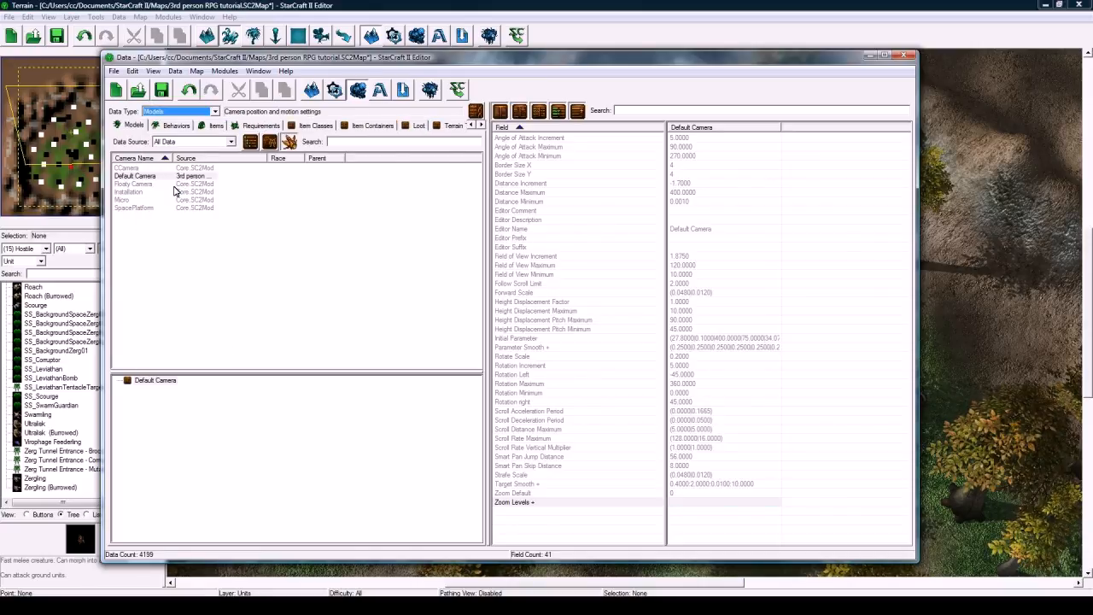
left_click(180, 232)
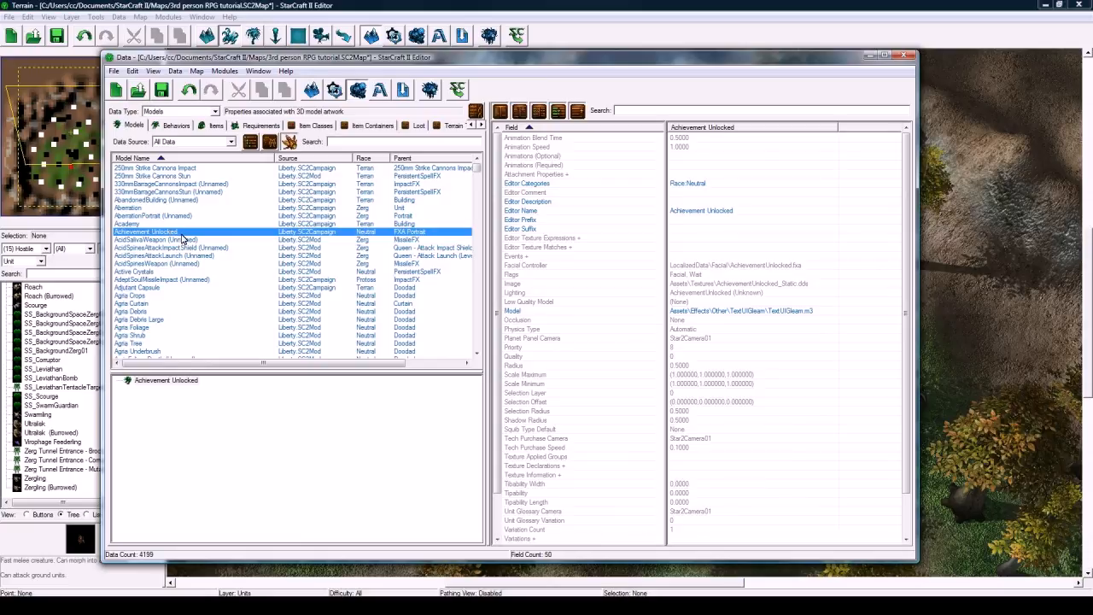
right_click(181, 238)
left_click(218, 237)
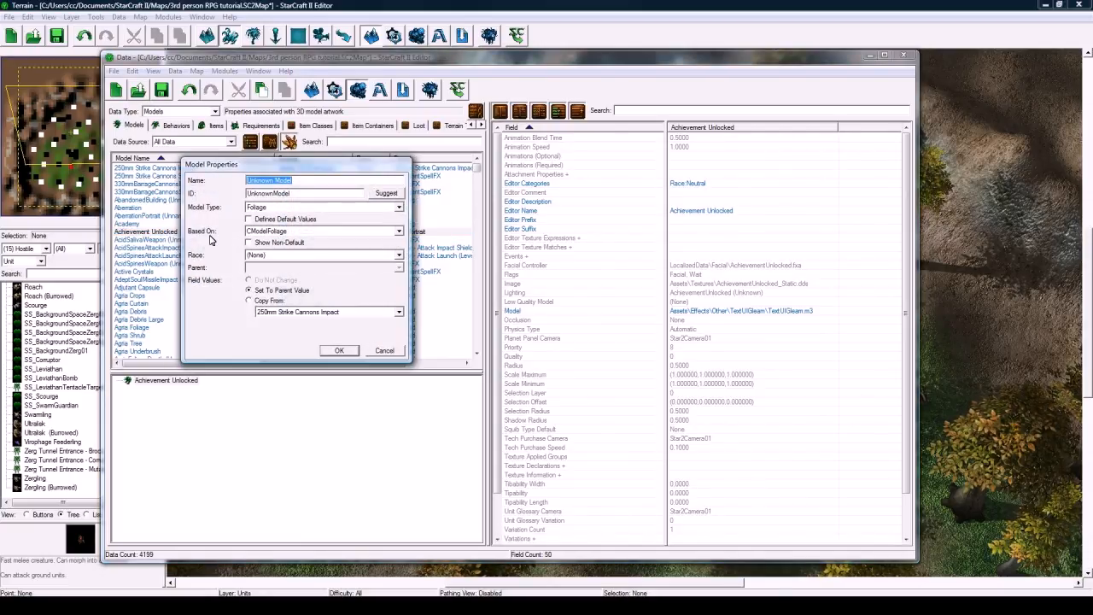
type("Player Skybox")
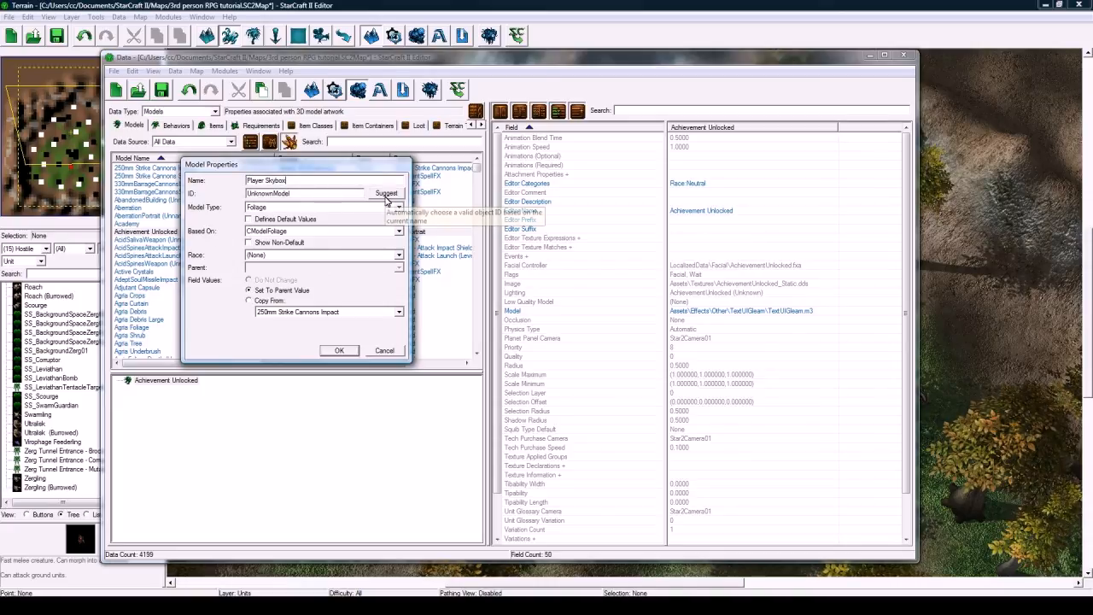
left_click(386, 194)
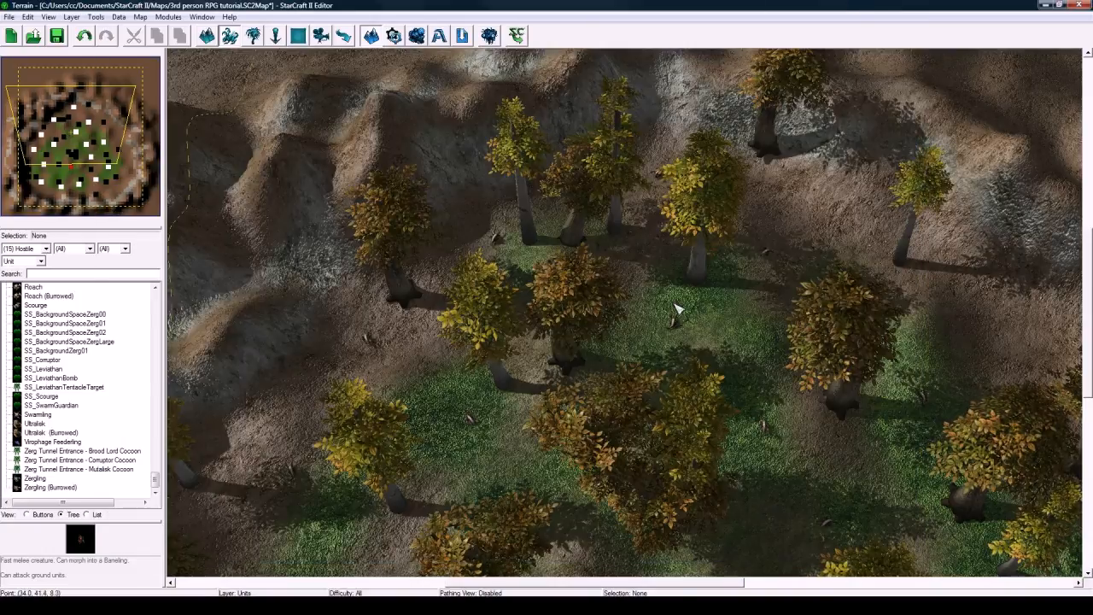
scroll(538, 350, "up", 3)
right_click_drag(528, 336, 529, 265)
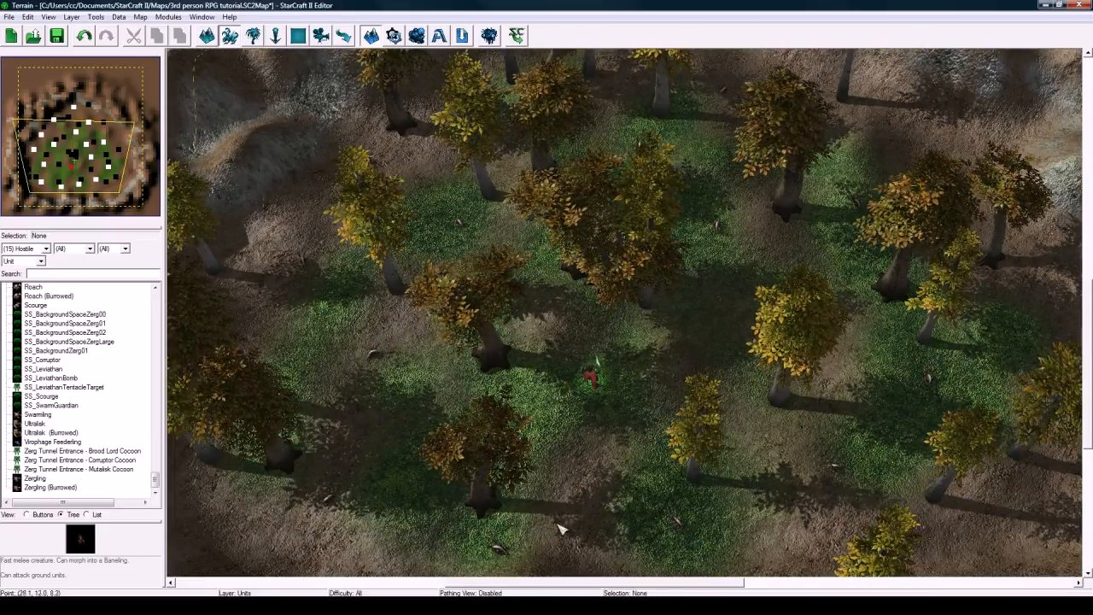
right_click_drag(805, 276, 686, 395)
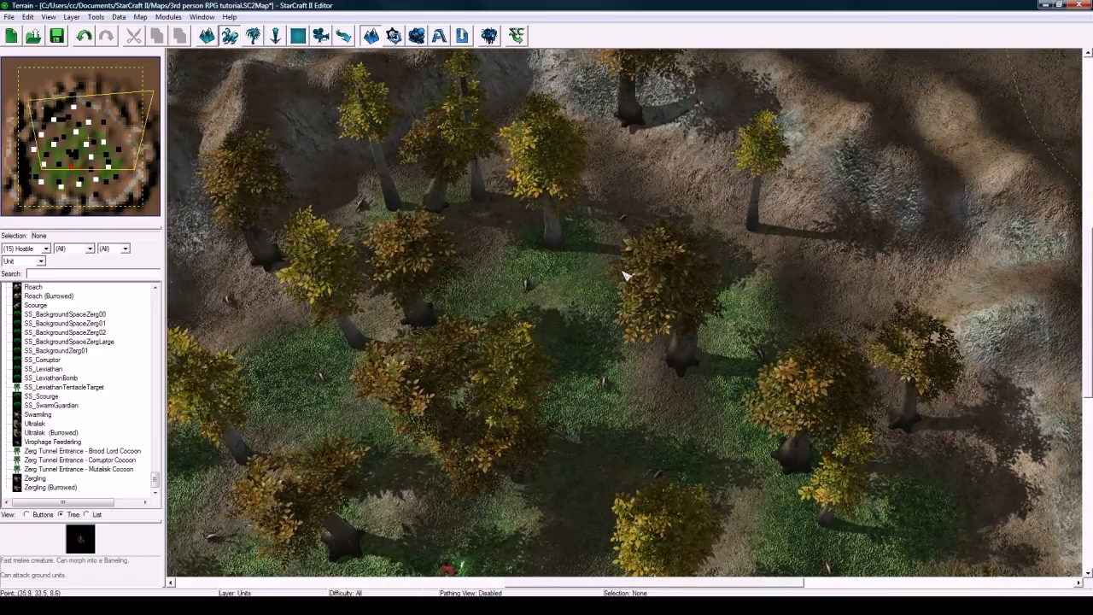
right_click_drag(620, 229, 684, 331)
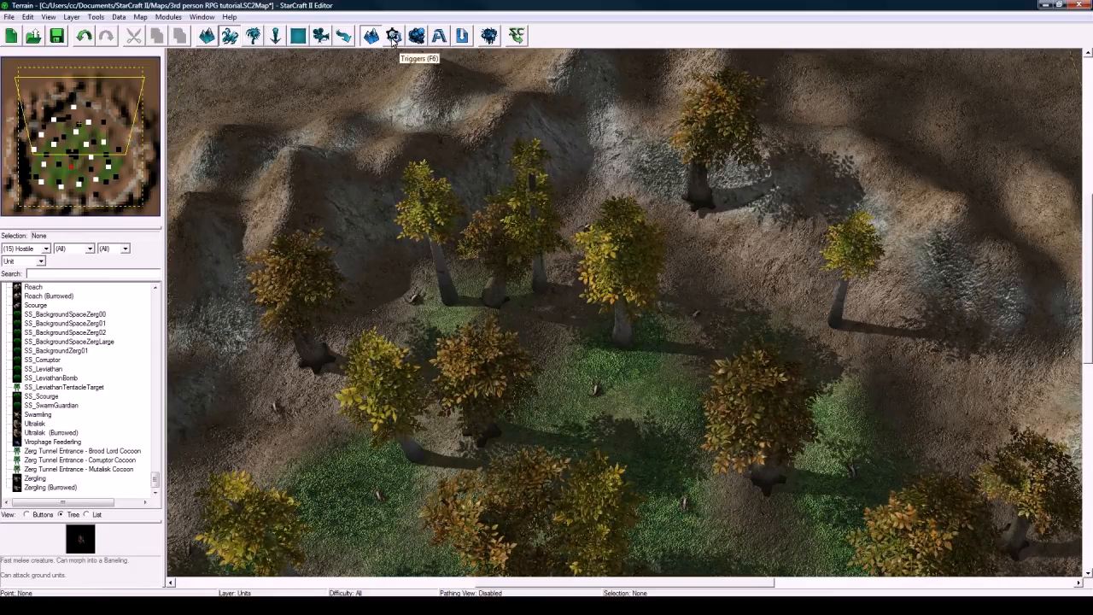
- Set the Player Skybox model's type to Generic, based on CModel, and create the model
left_click(415, 36)
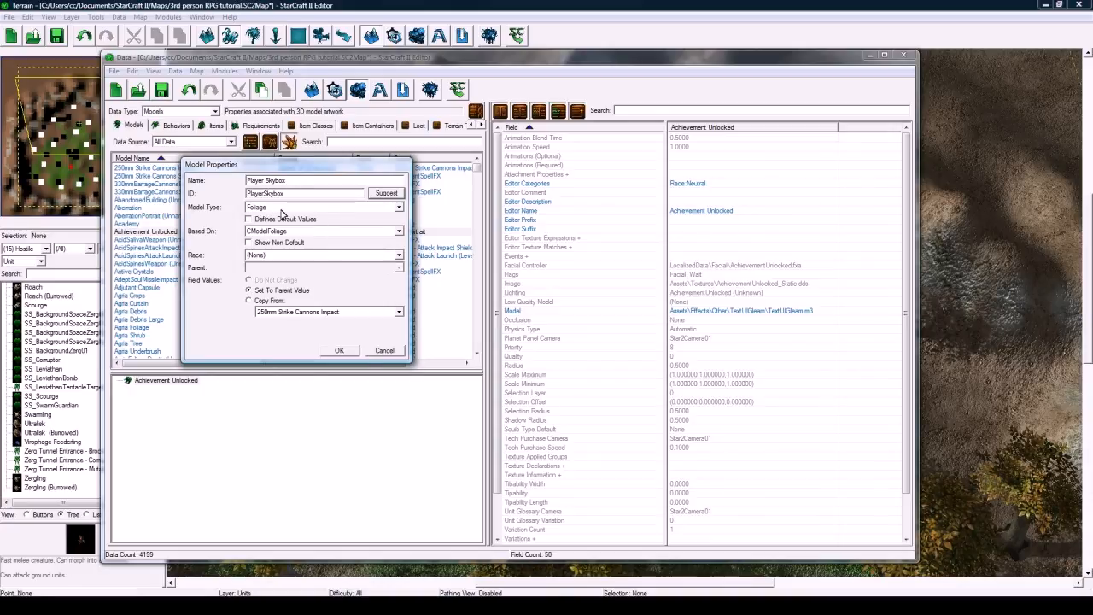
left_click(269, 180)
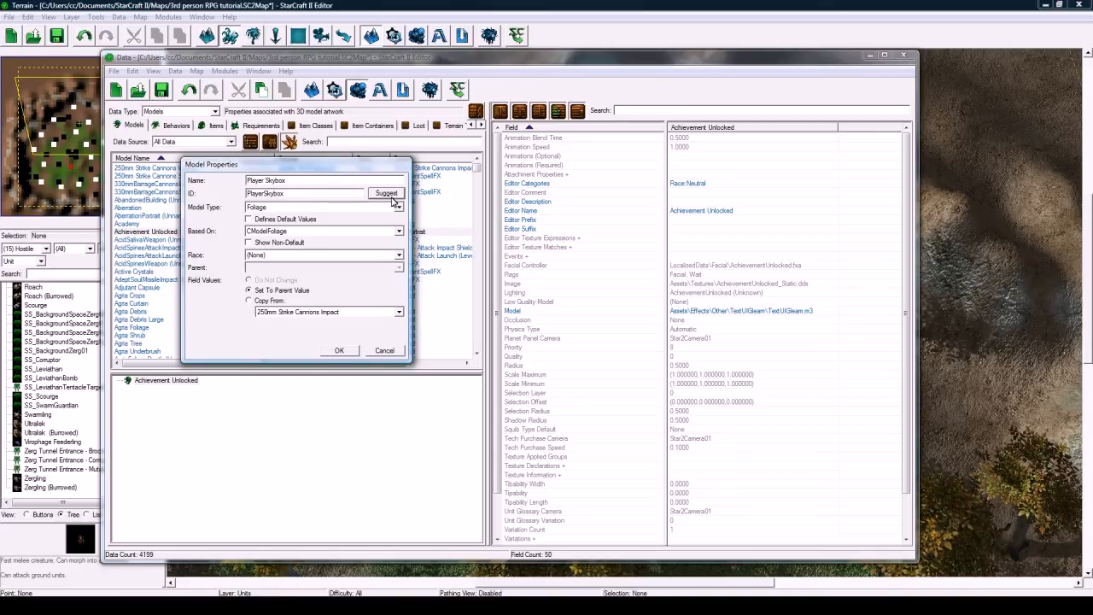
left_click(269, 211)
left_click(271, 233)
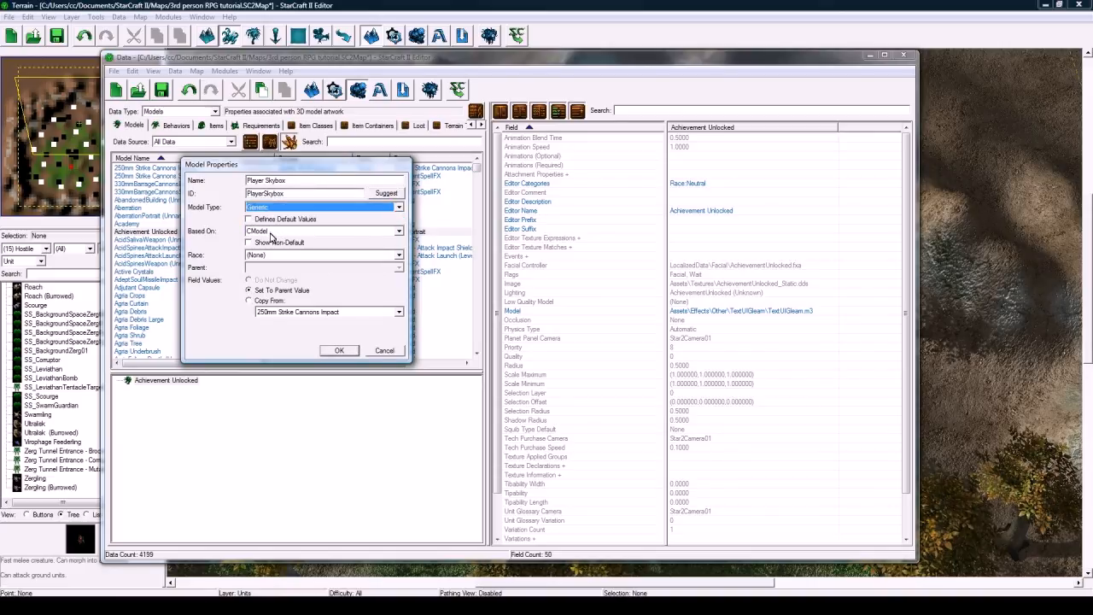
left_click(334, 352)
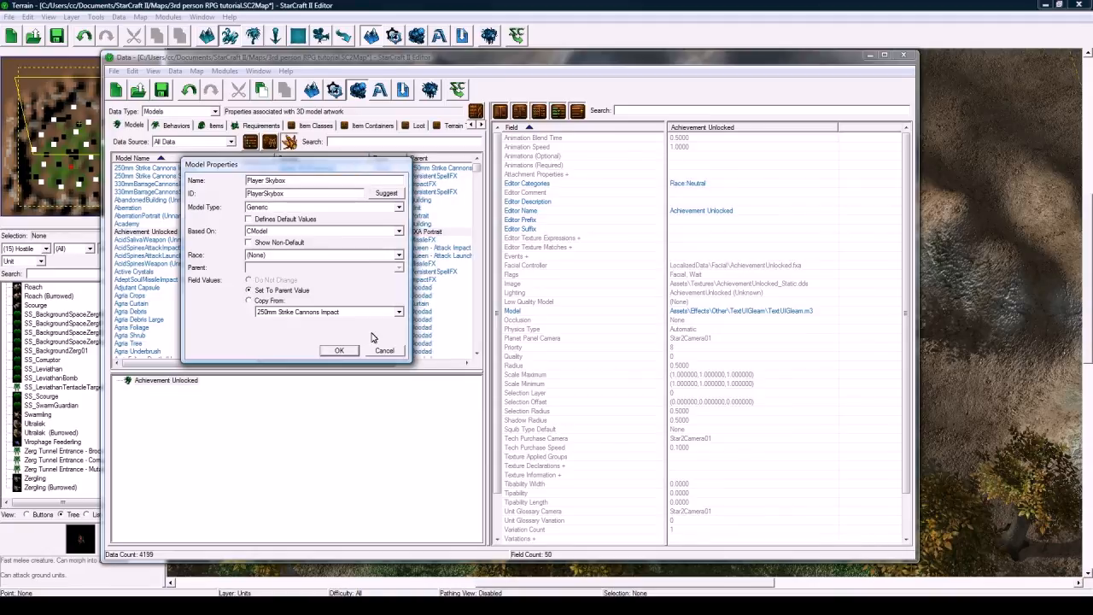
- Search the archive for skybox files and assign BelShirSkybox.m3 as the Player Skybox entry's model file
double_click(694, 311)
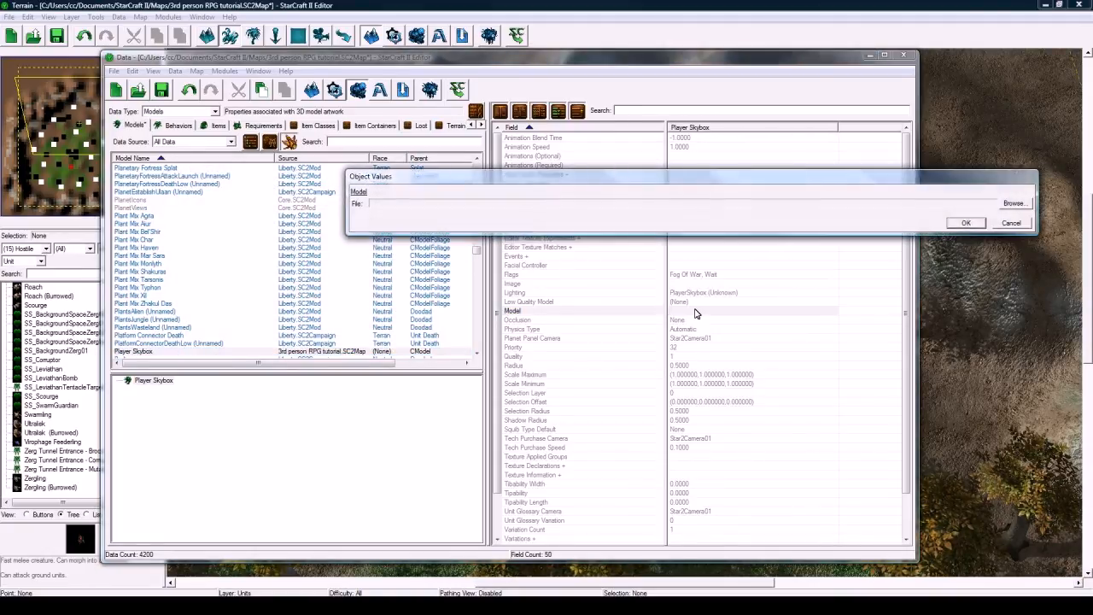
left_click(1016, 203)
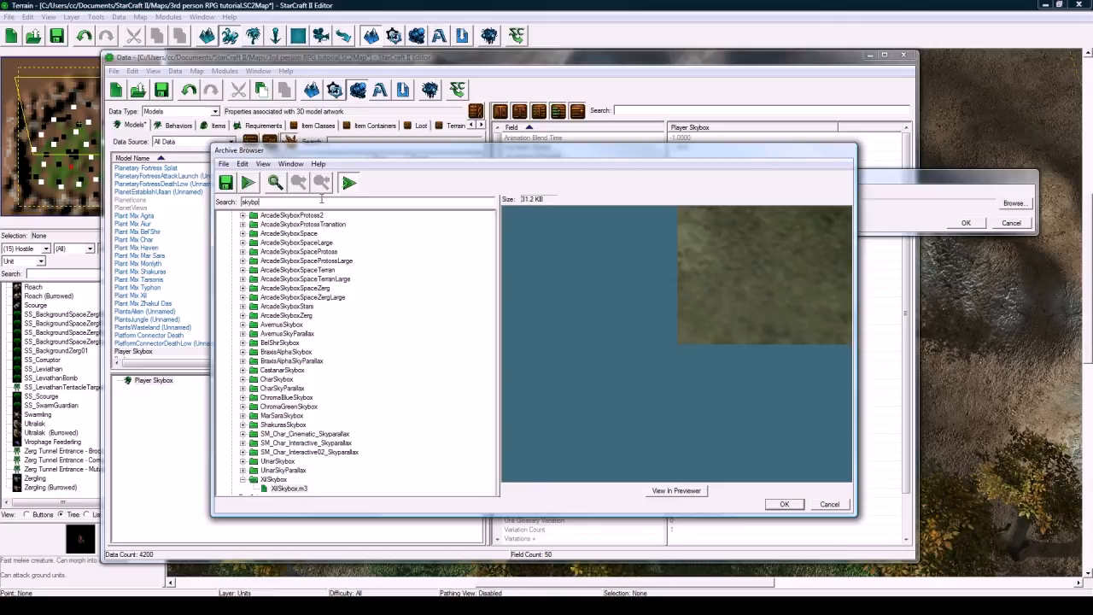
type("kyb")
left_click(220, 216)
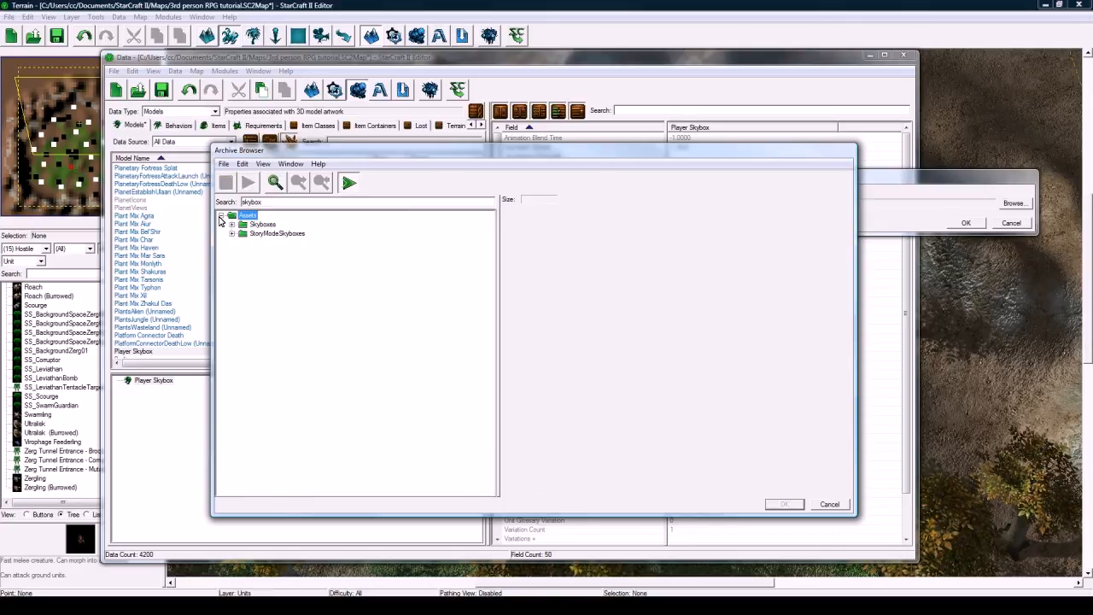
left_click(231, 224)
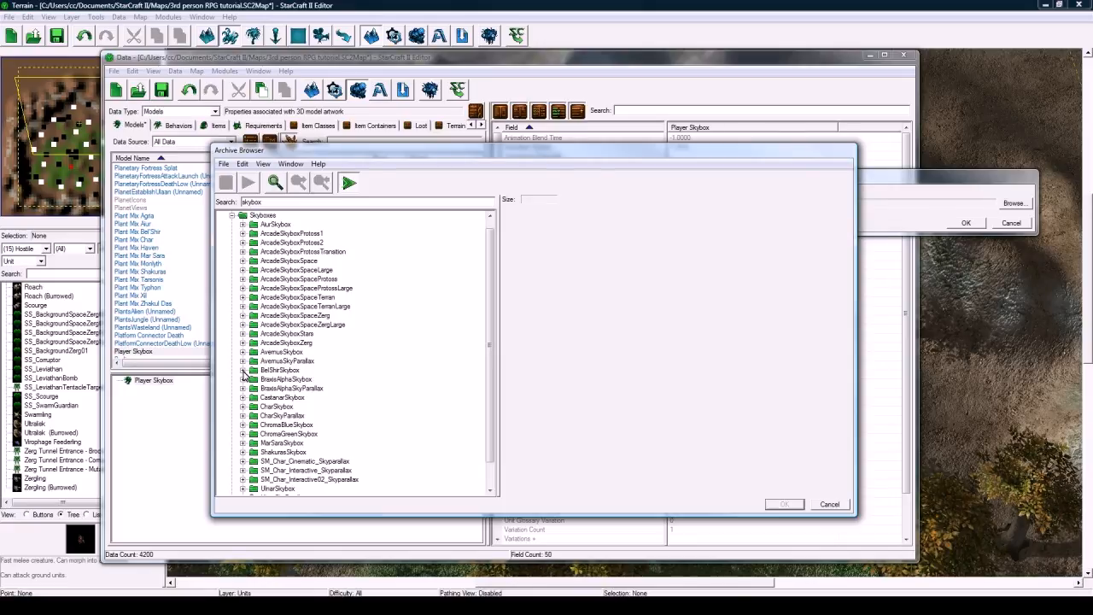
left_click(242, 370)
left_click(276, 380)
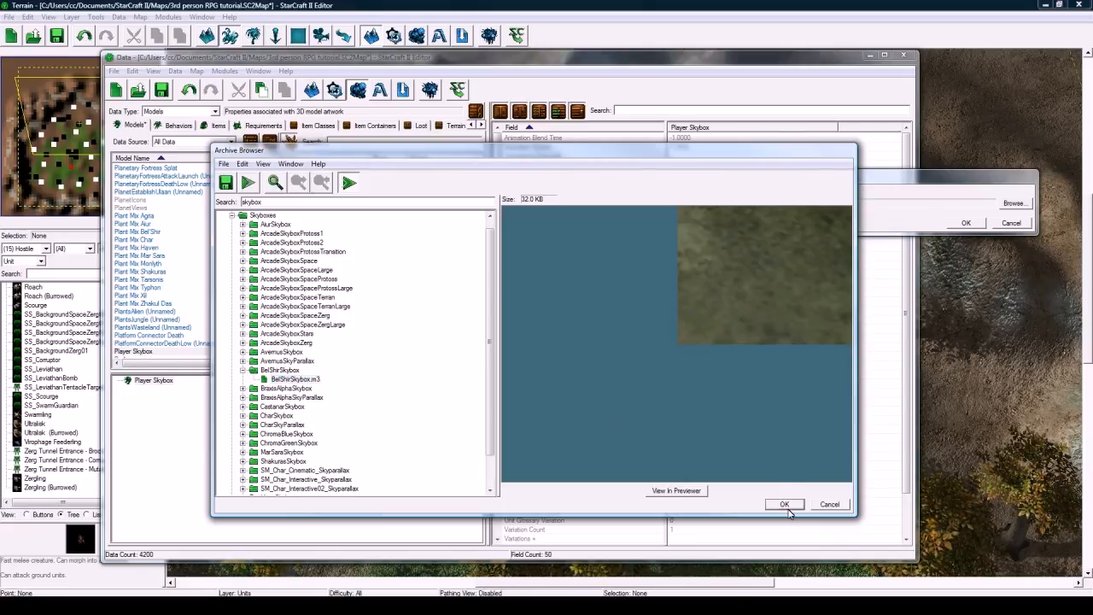
left_click(784, 504)
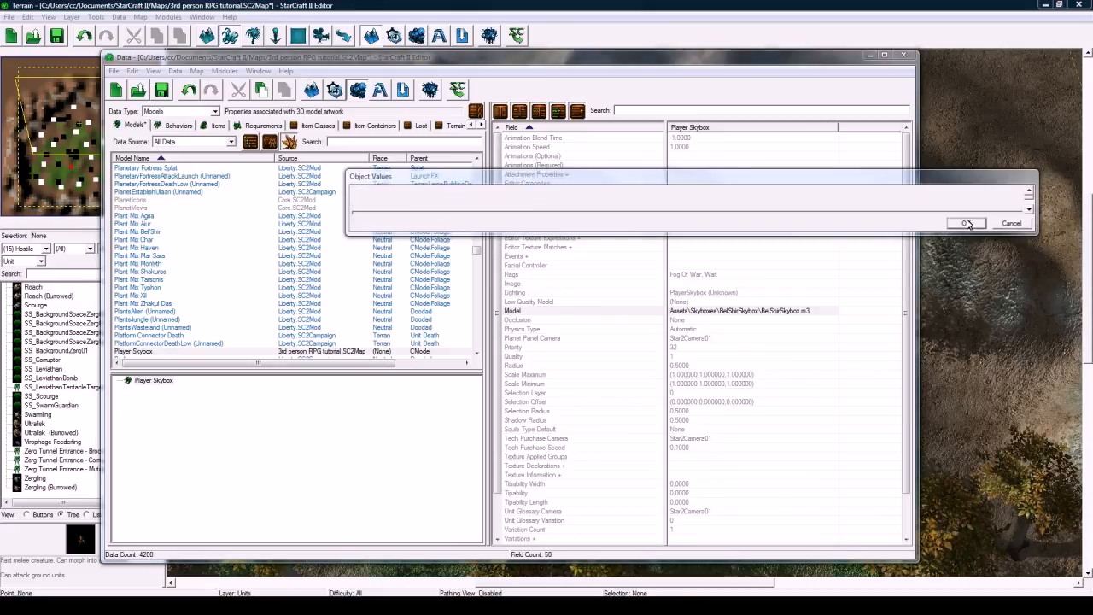
left_click(966, 223)
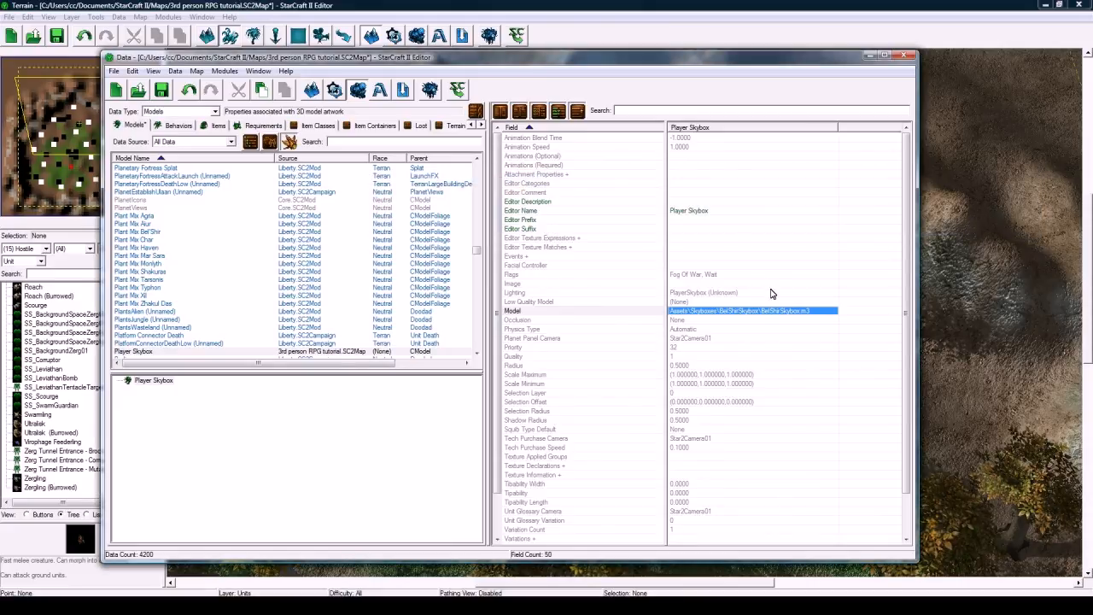
- Set both Scale Maximum and Scale Minimum of the Player Skybox model to 0.007 on the X, Y and Z axes
double_click(686, 376)
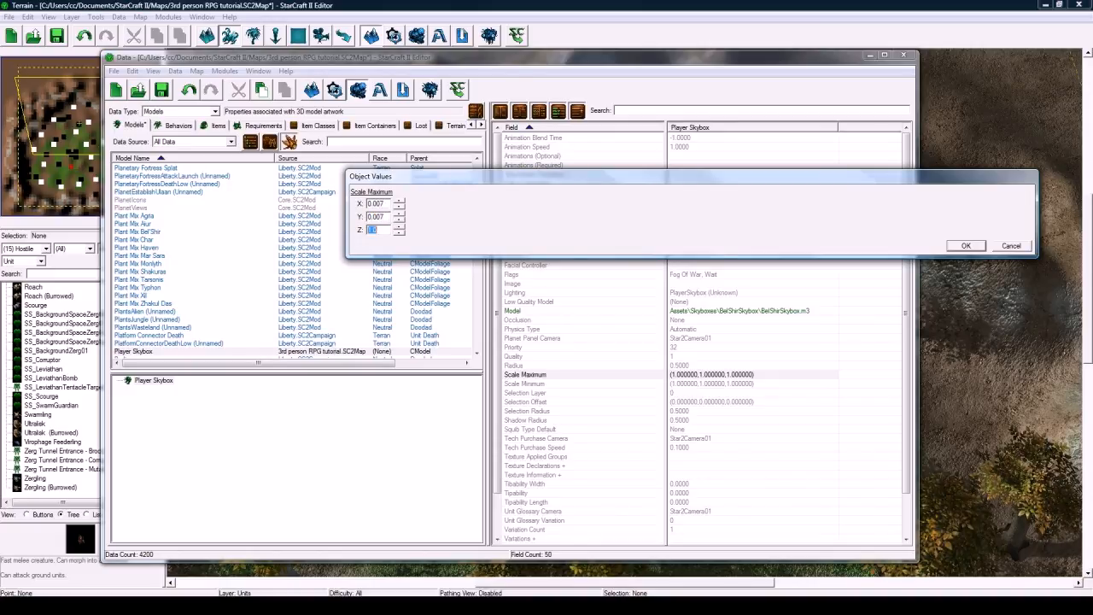
type("0.007")
key("Return")
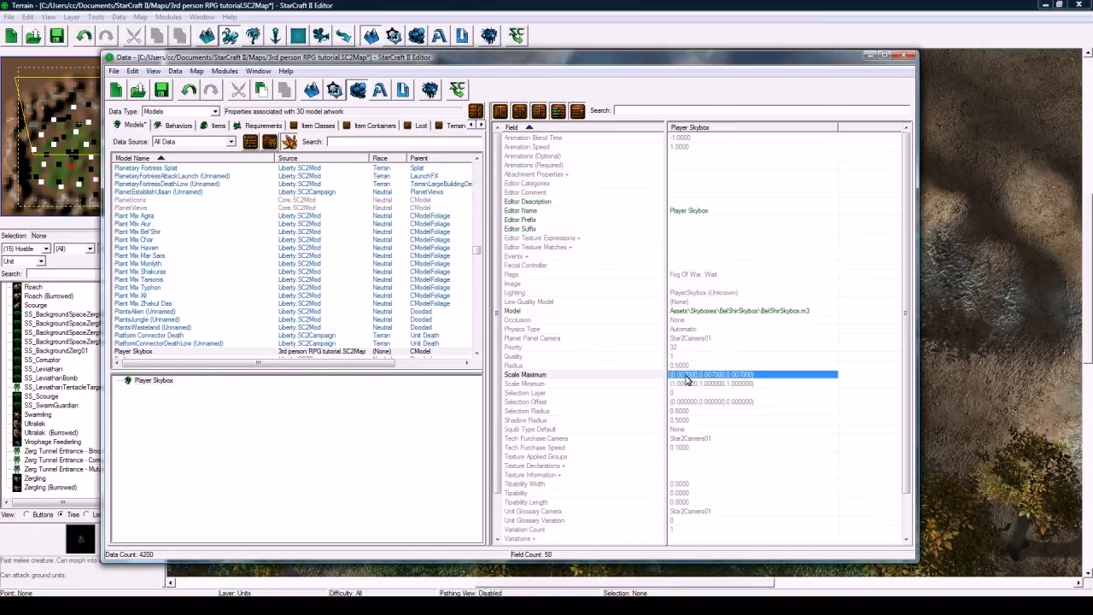
key("ctrl+c")
left_click(751, 384)
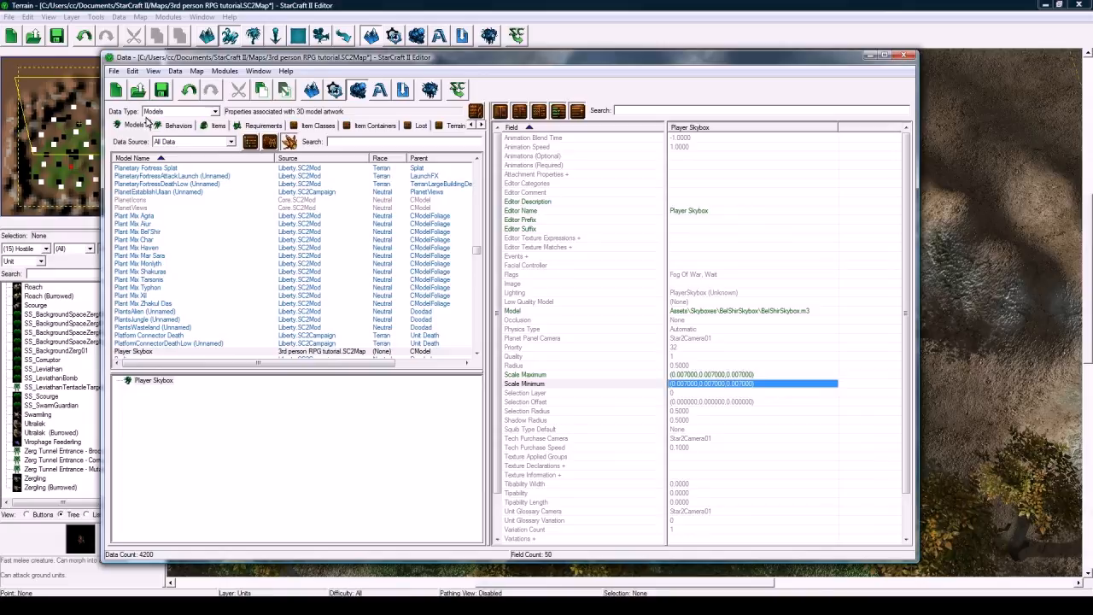
- Switch the game data from Models to the Units data type
left_click(175, 112)
scroll(172, 227, "up", 5)
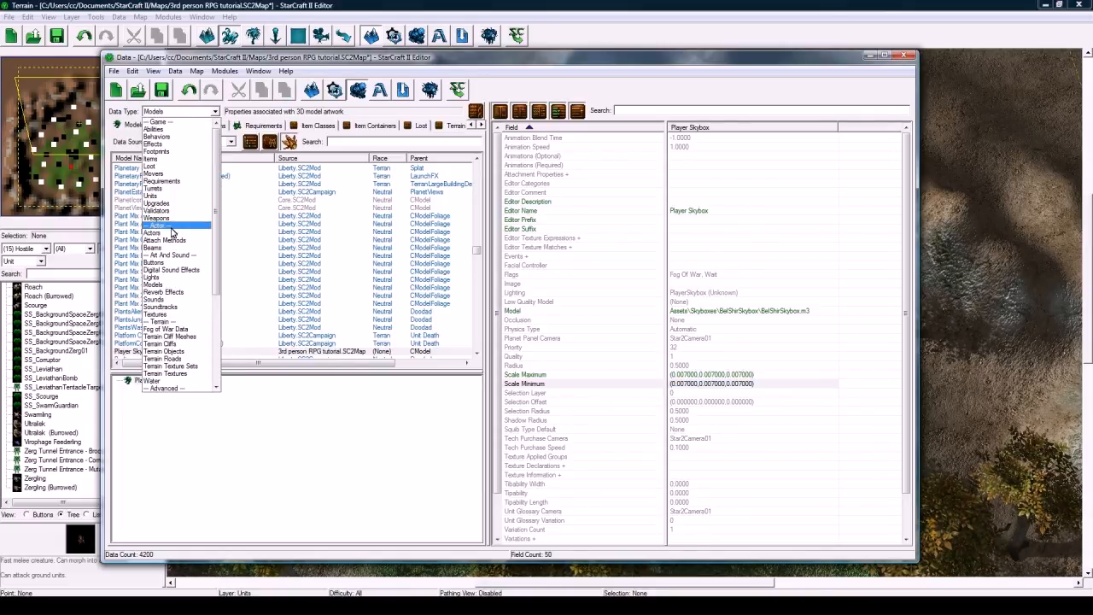
left_click(157, 195)
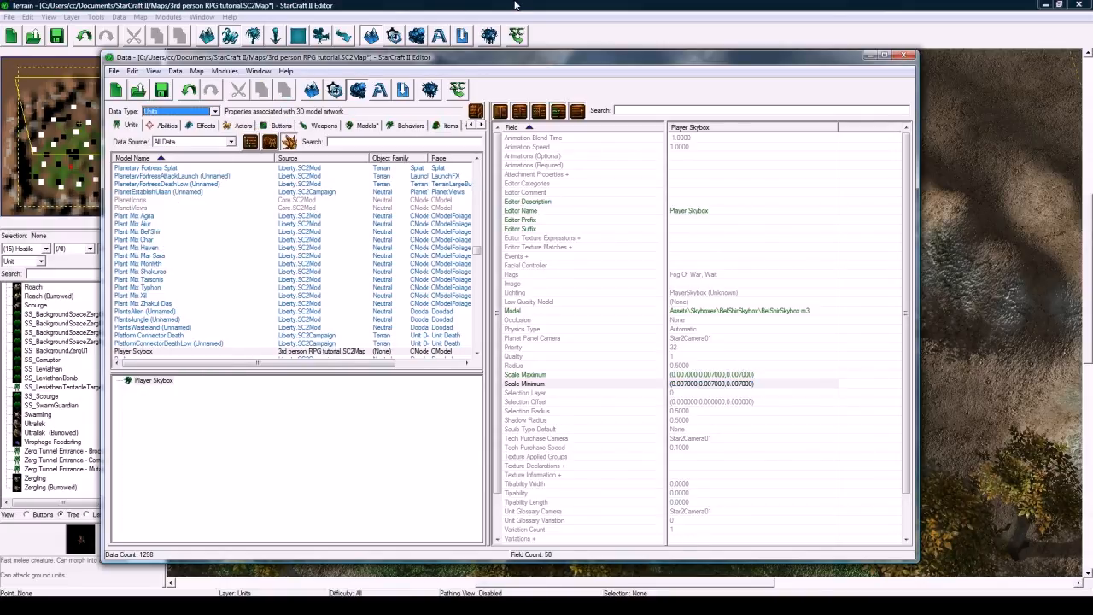
left_click(550, 38)
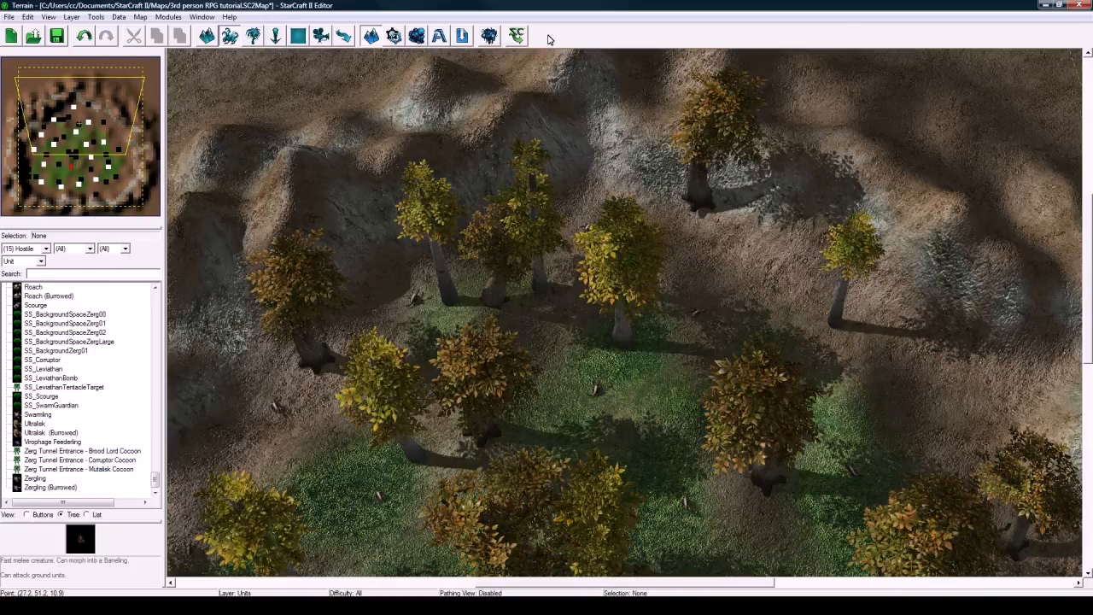
key("Down")
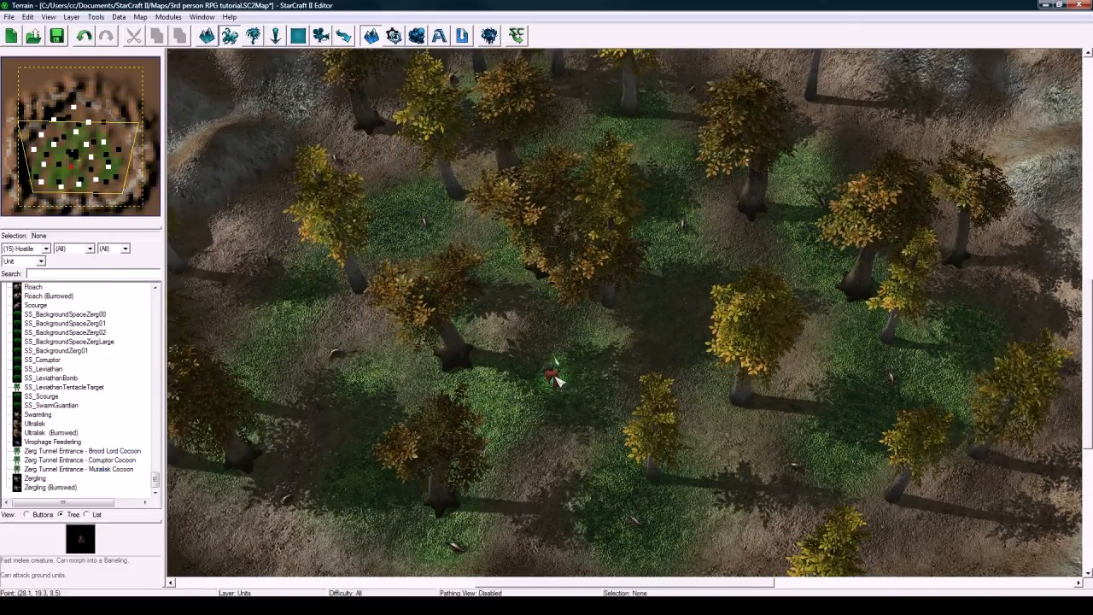
key("Up")
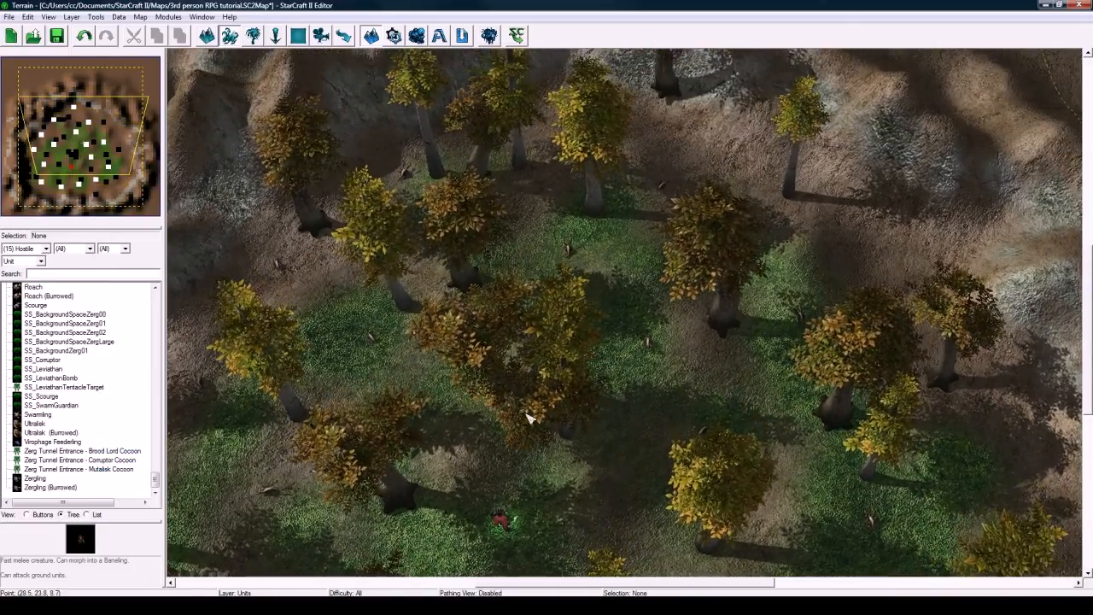
key("Down")
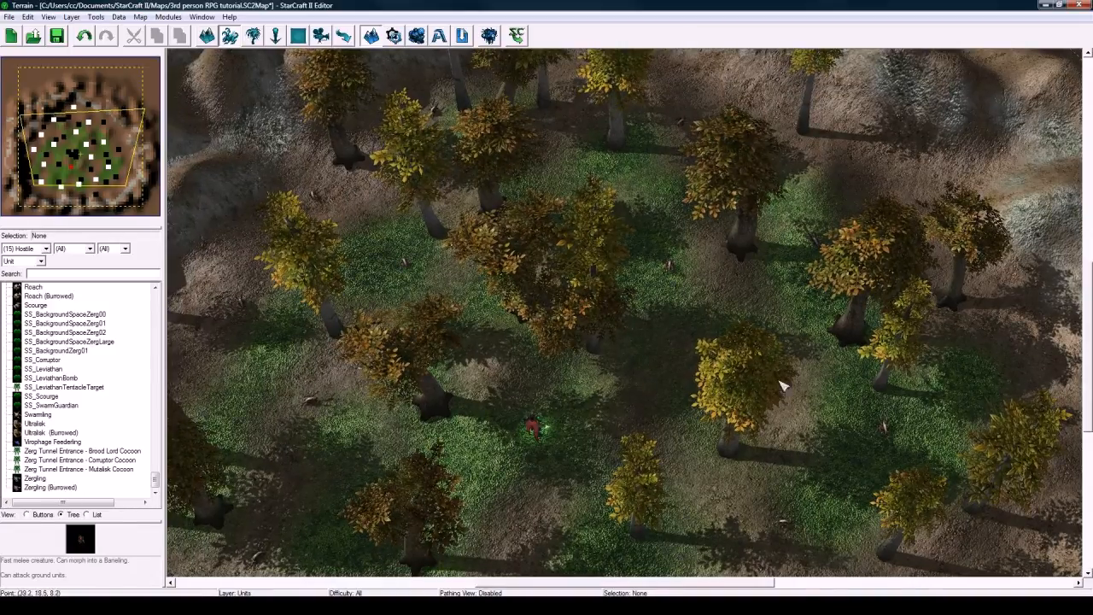
key("Down")
key("Left")
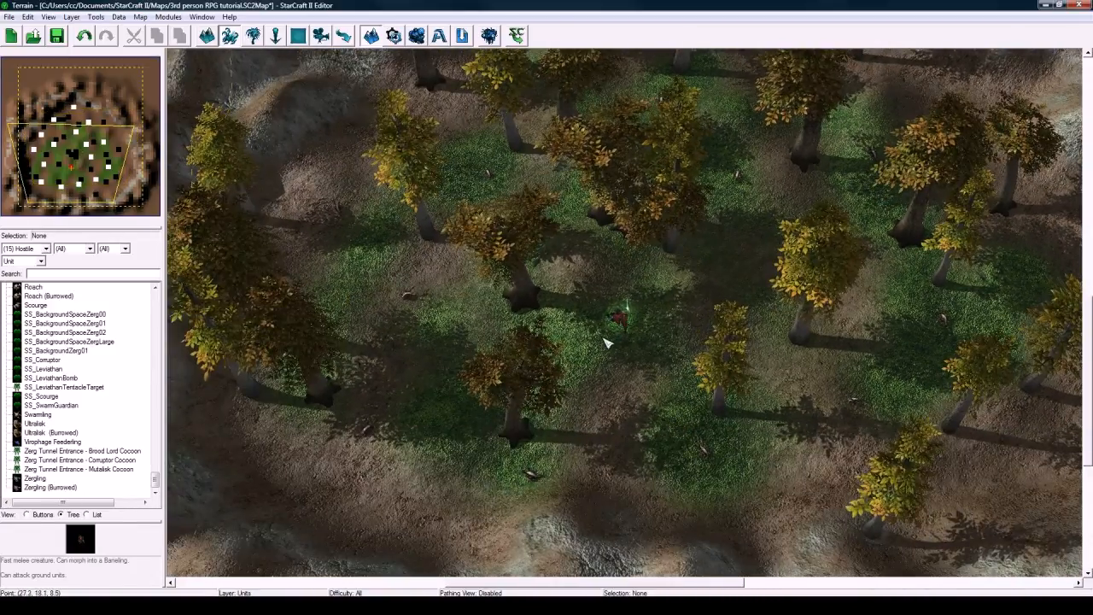
scroll(605, 343, "up", 2)
scroll(555, 367, "up", 2)
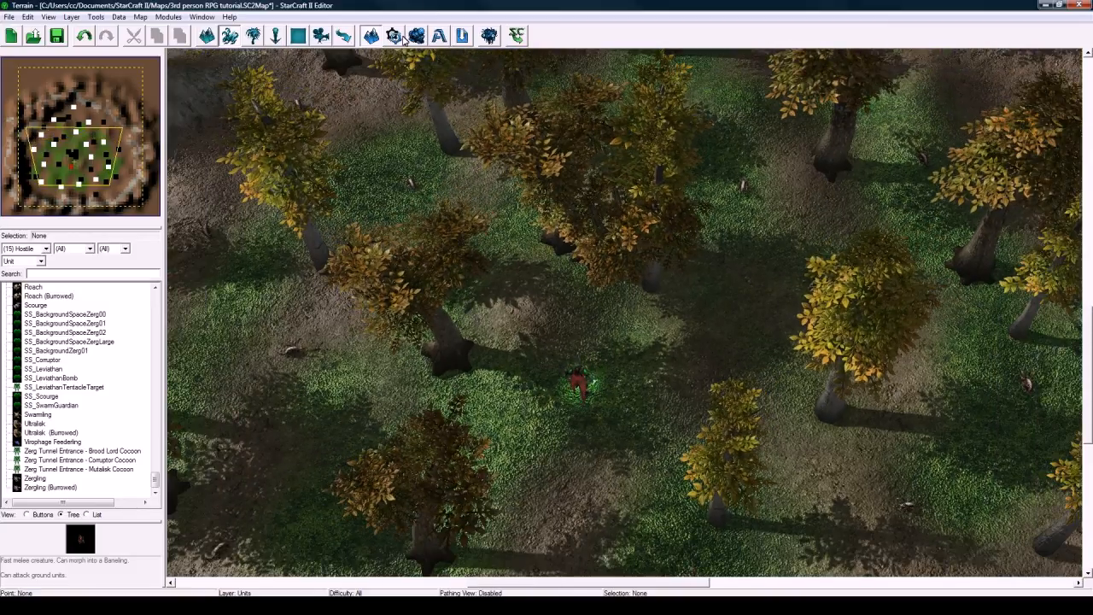
- Find the Probe unit in the game data and duplicate it together with its Probe actor
left_click(416, 35)
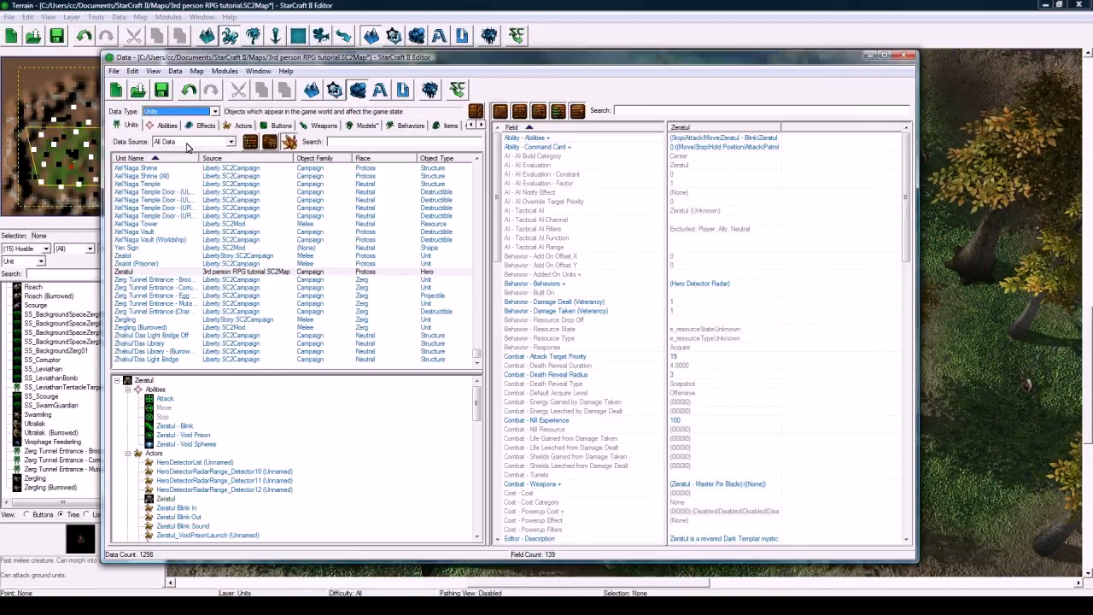
left_click(356, 140)
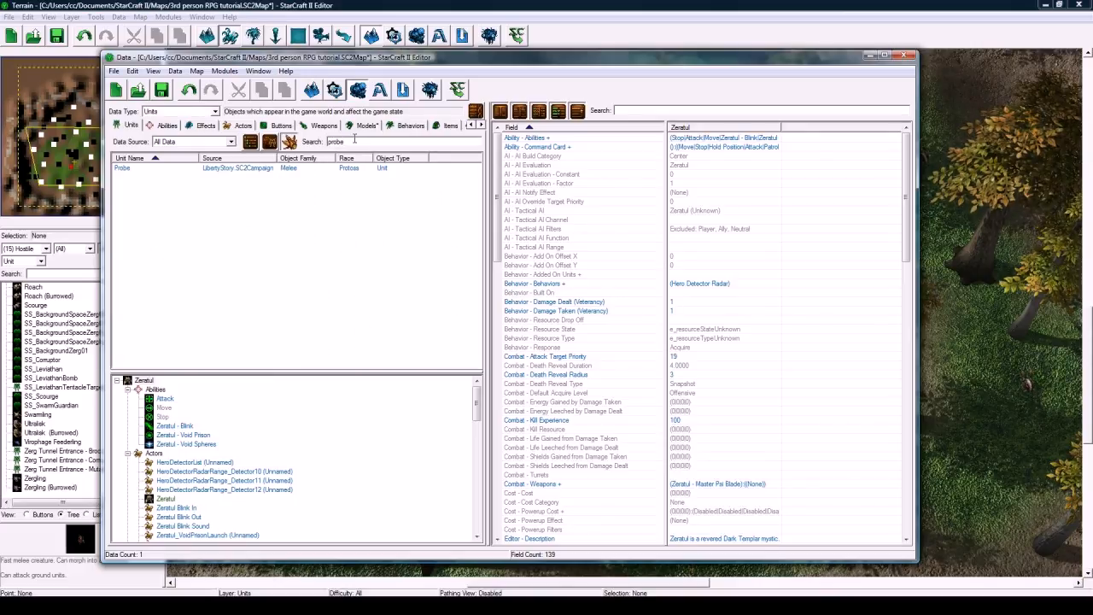
left_click(157, 169)
right_click(157, 170)
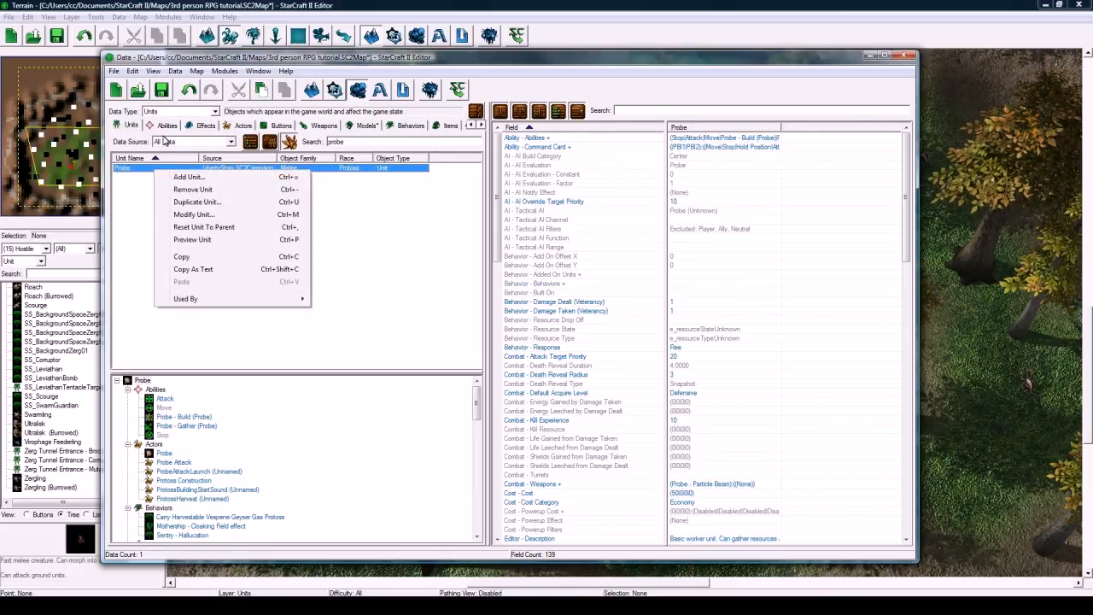
left_click(199, 203)
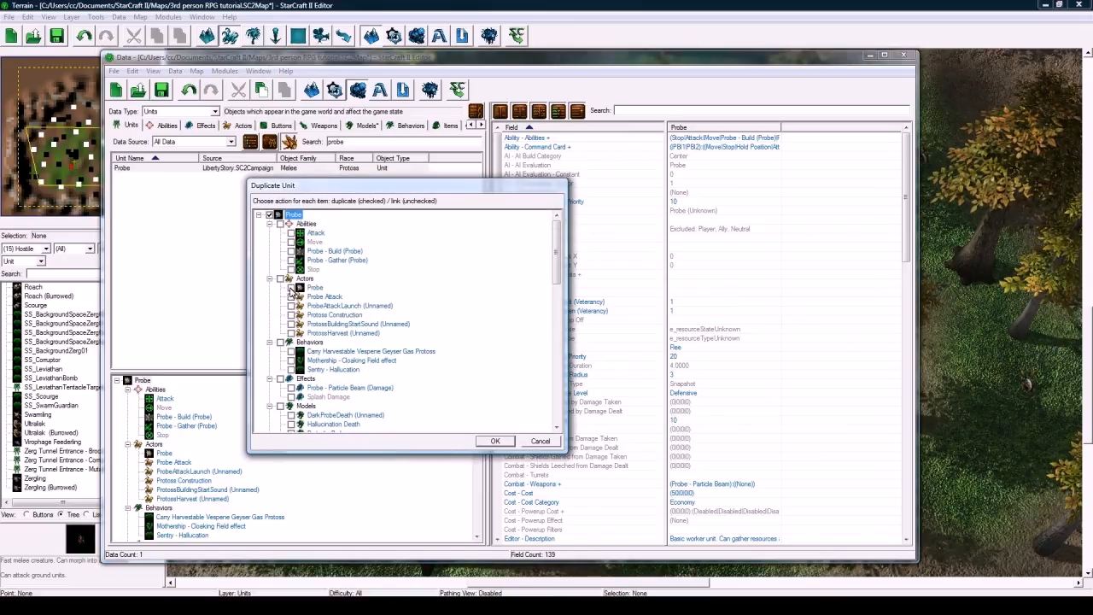
left_click(493, 444)
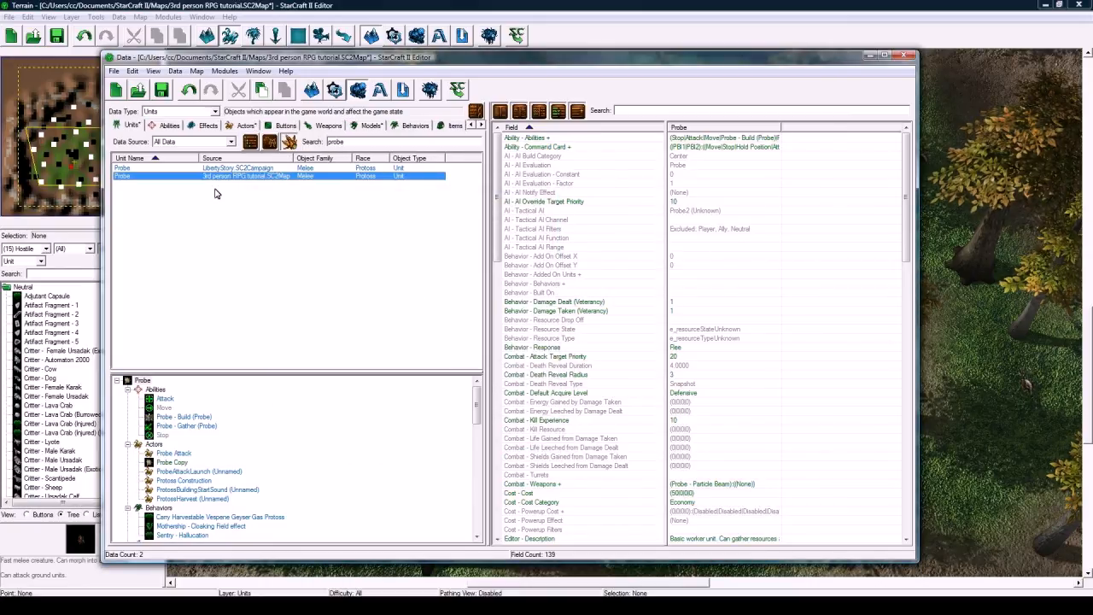
- Rename the duplicated Probe unit to Player Skybox and give it the suggested ID PlayerSkybox
double_click(171, 180)
type("Player Skybox")
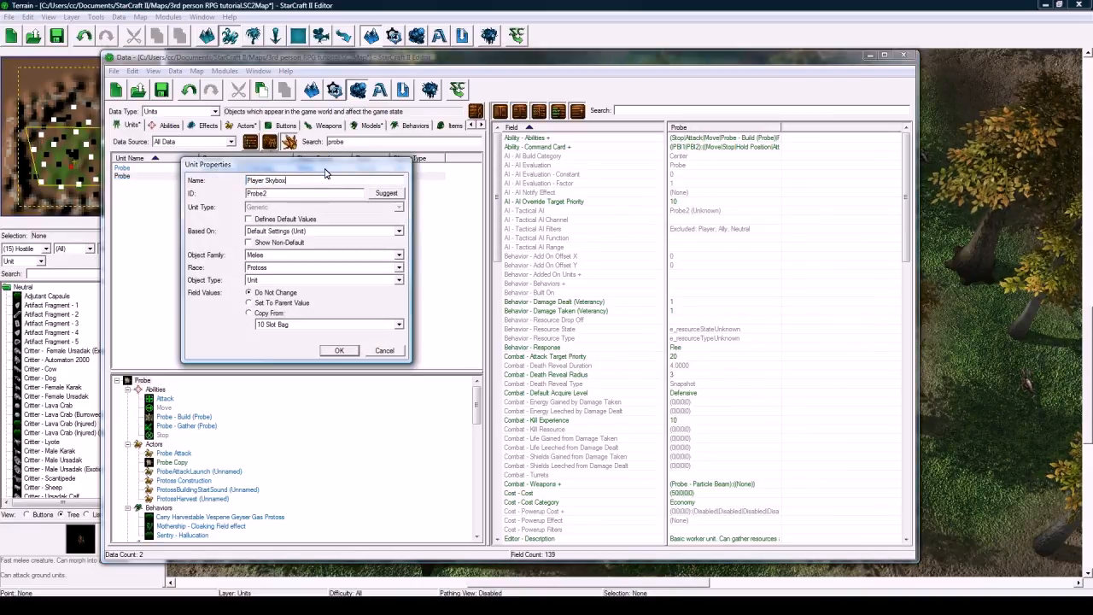
left_click(386, 193)
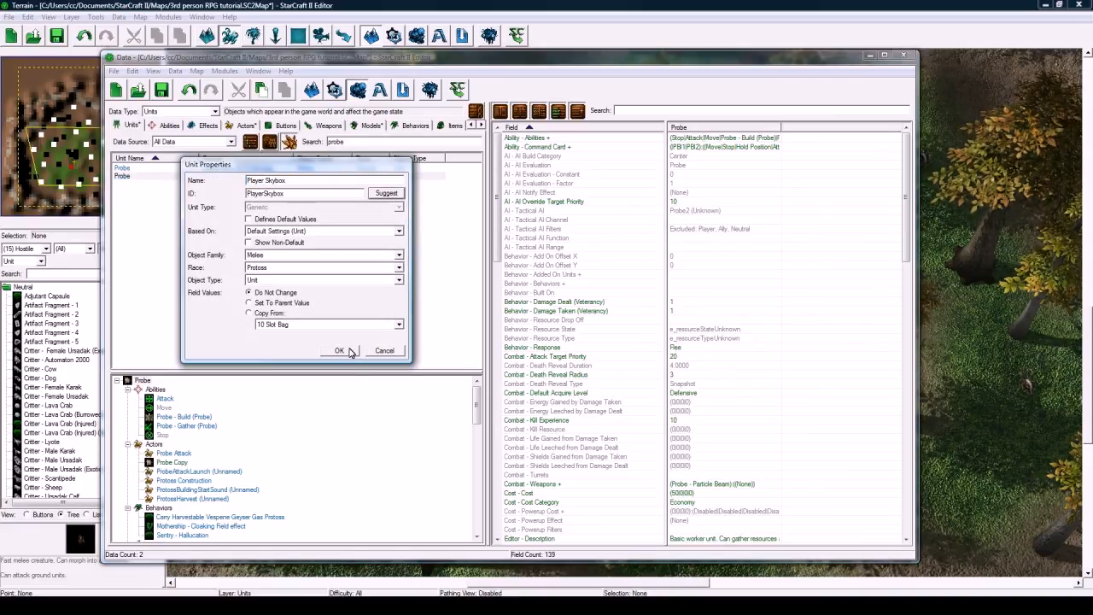
left_click(341, 350)
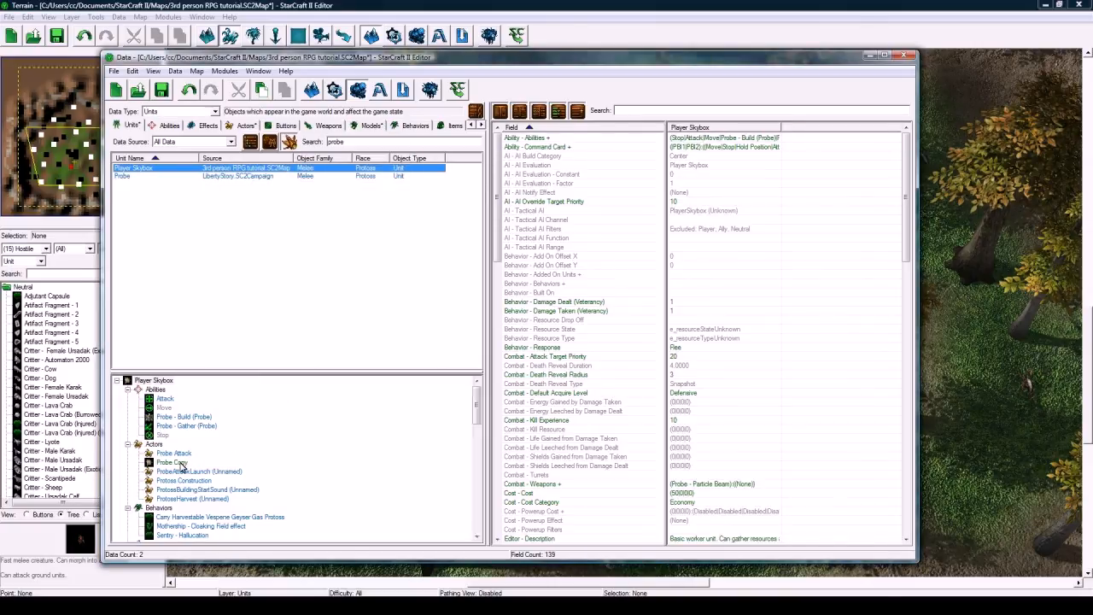
- Rename the unit's copied Probe actor to Player Skybox
left_click(175, 462)
double_click(181, 466)
type("Pl")
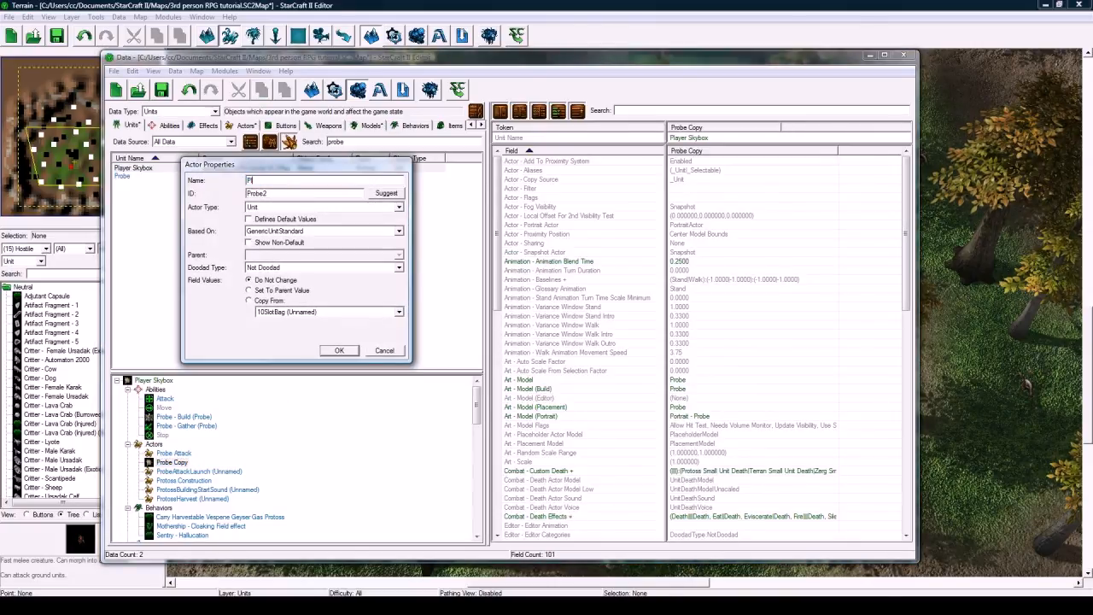
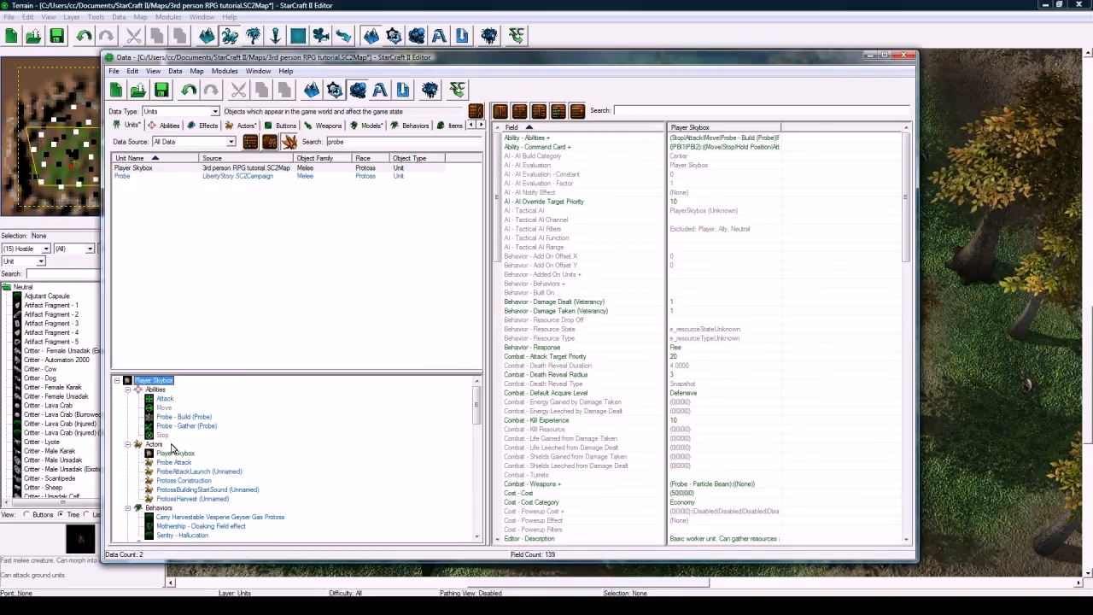
- Remove every ability except Stop and Move from the Player Skybox unit
double_click(698, 140)
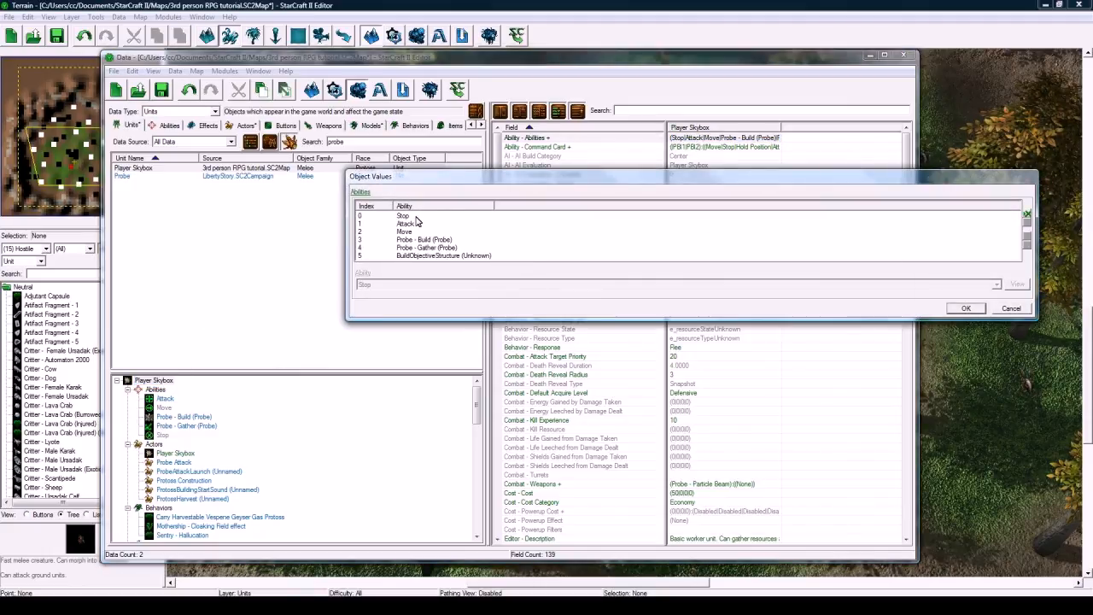
left_click(416, 217)
left_click(443, 224)
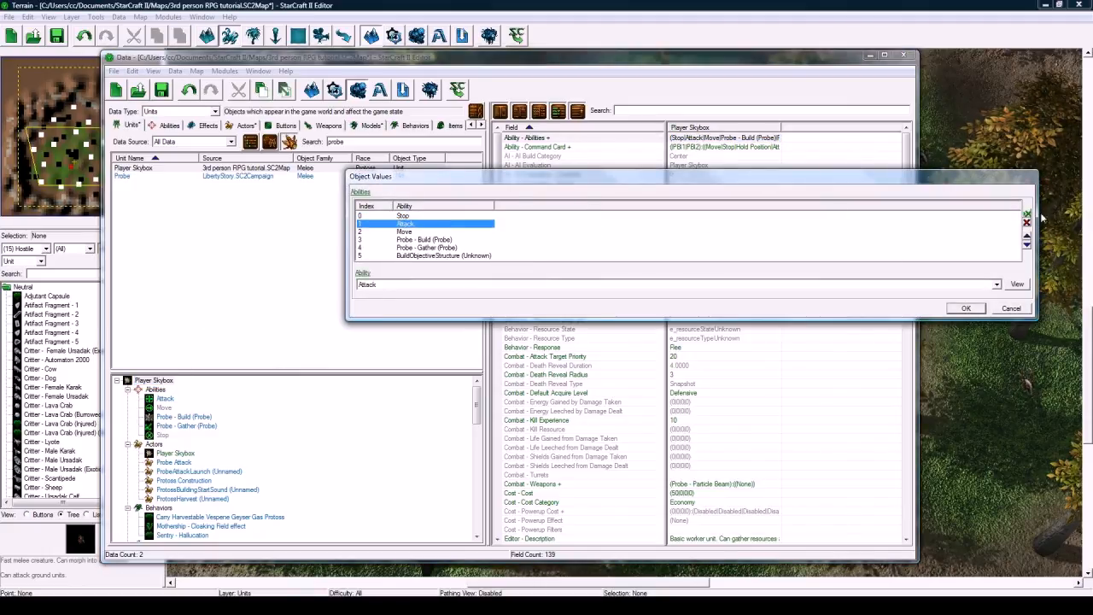
left_click(1026, 222)
left_click(466, 231)
left_click(1027, 222)
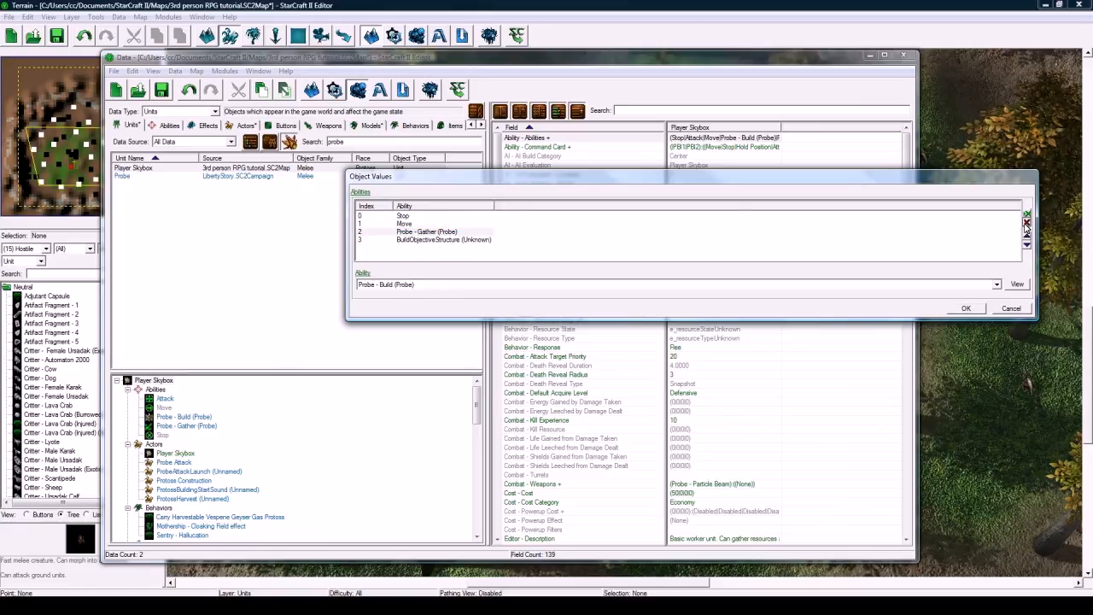
left_click(1026, 222)
left_click(1026, 222)
left_click(966, 309)
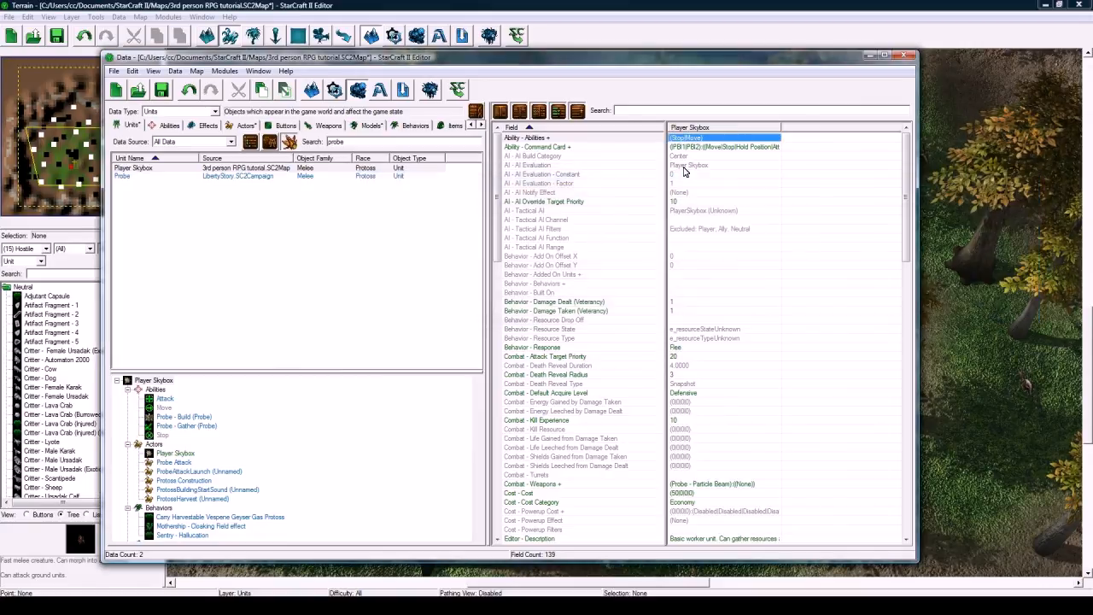
- Set the Player Skybox unit's behavior response to No Response
left_click(719, 148)
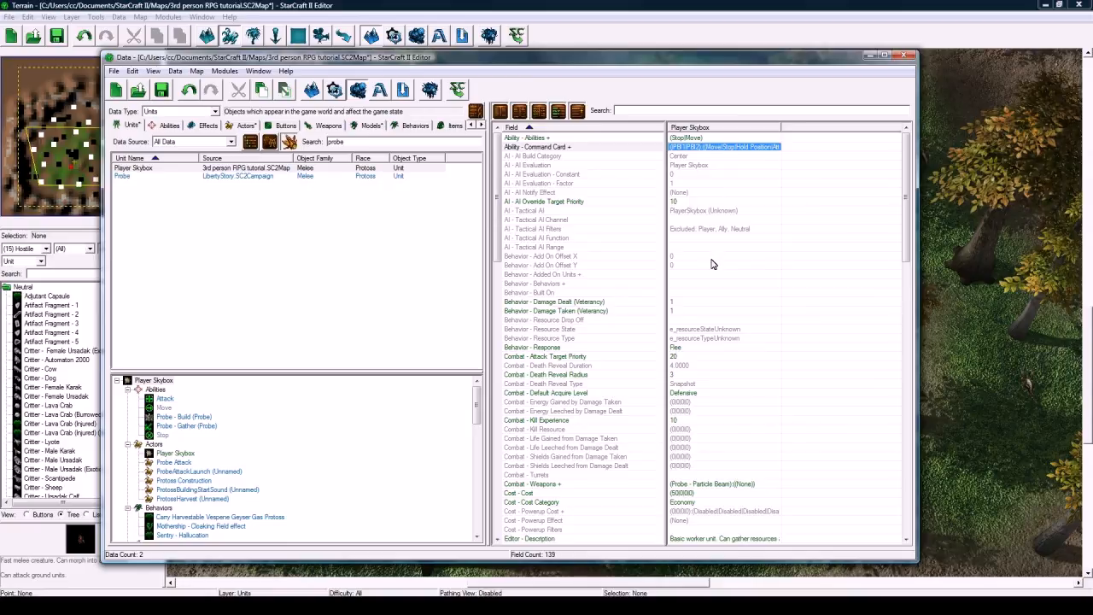
left_click(698, 357)
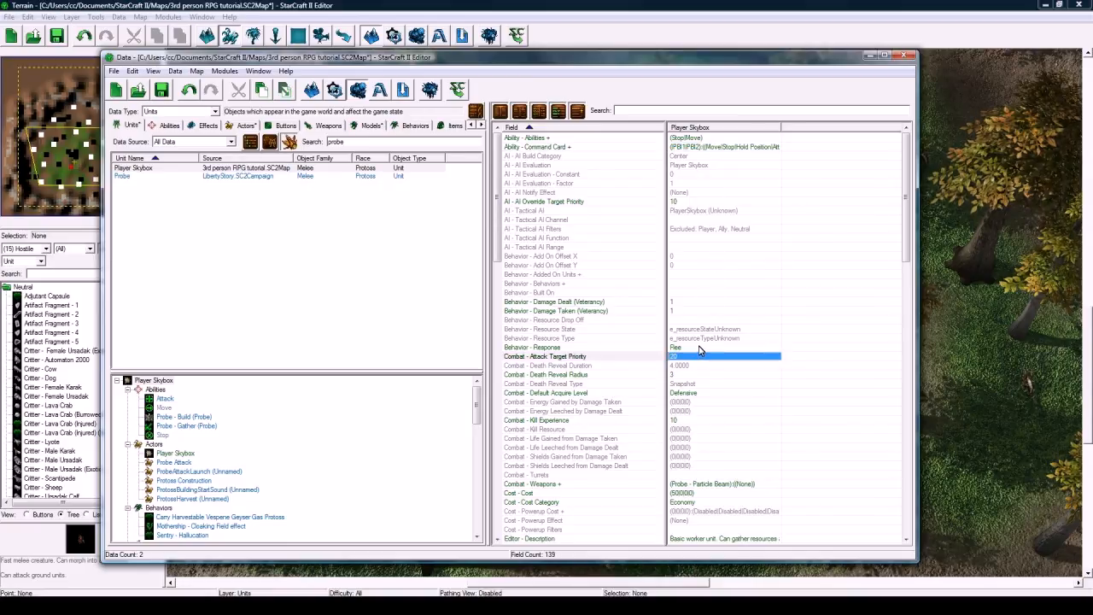
double_click(699, 348)
left_click(388, 204)
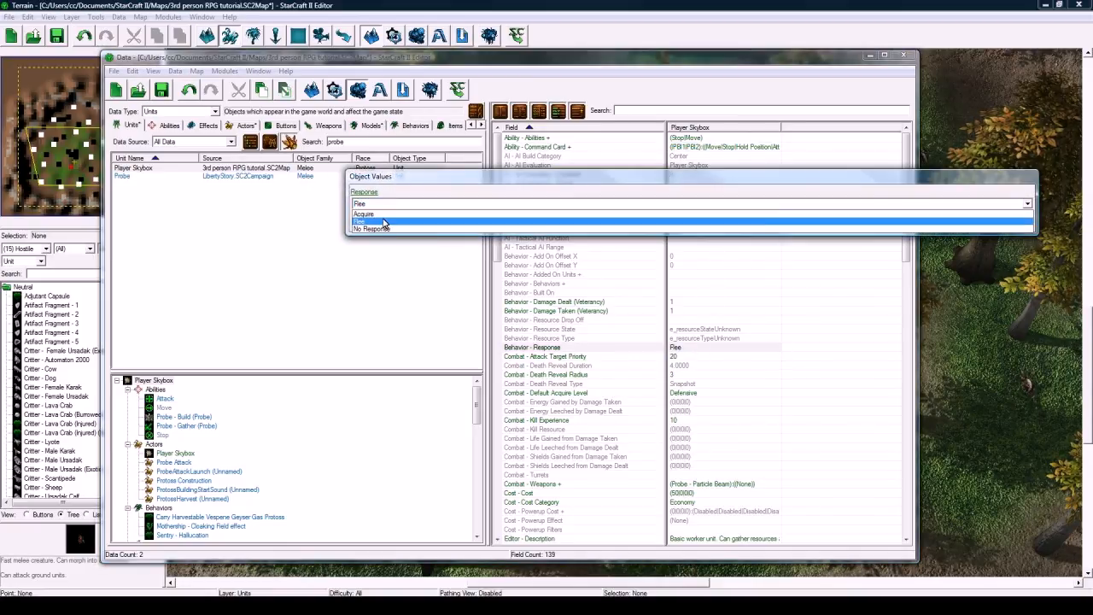
left_click(372, 228)
left_click(964, 223)
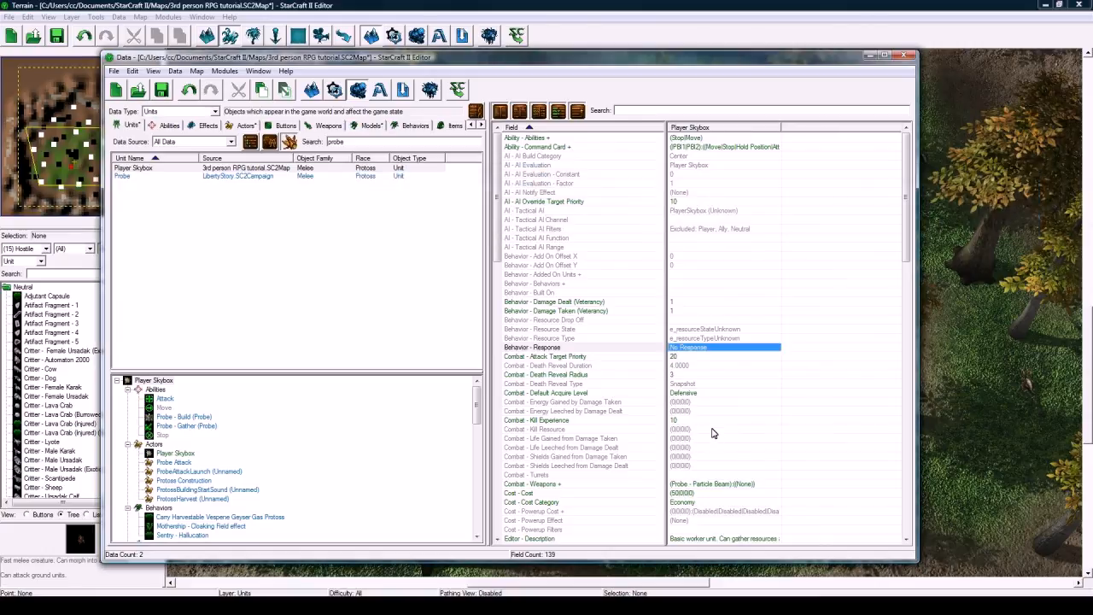
- Set the Player Skybox unit's Default Acquire Level to None
double_click(698, 393)
left_click(388, 204)
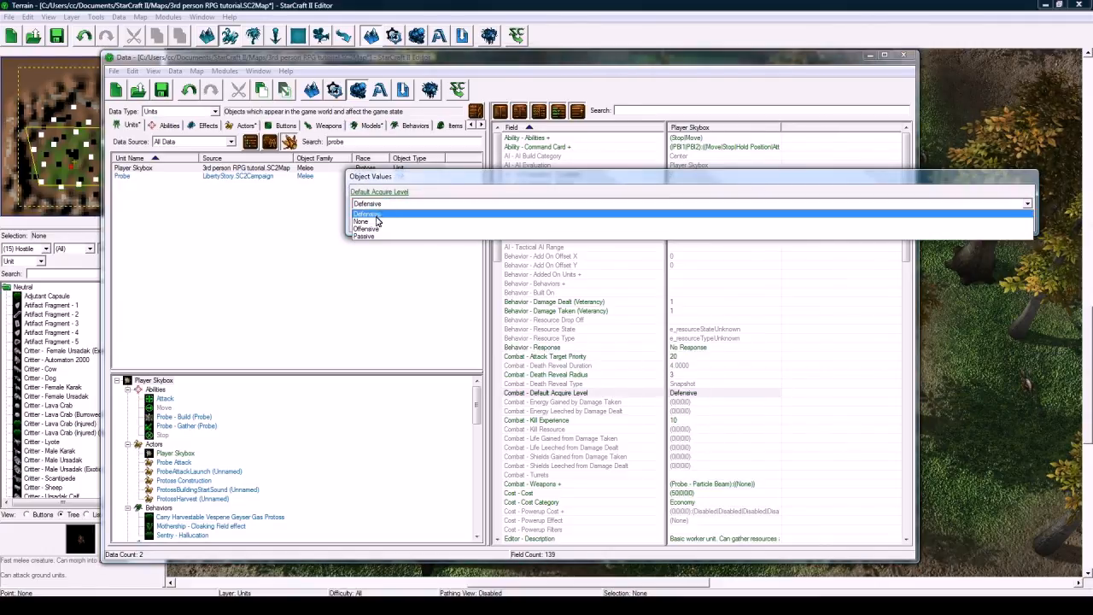
left_click(374, 222)
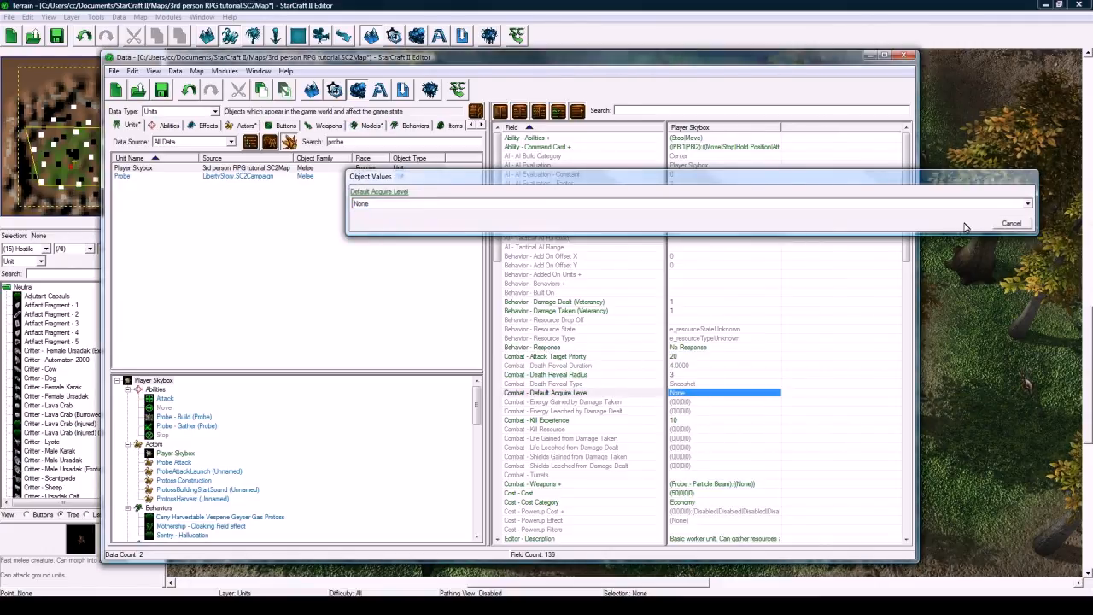
left_click(963, 223)
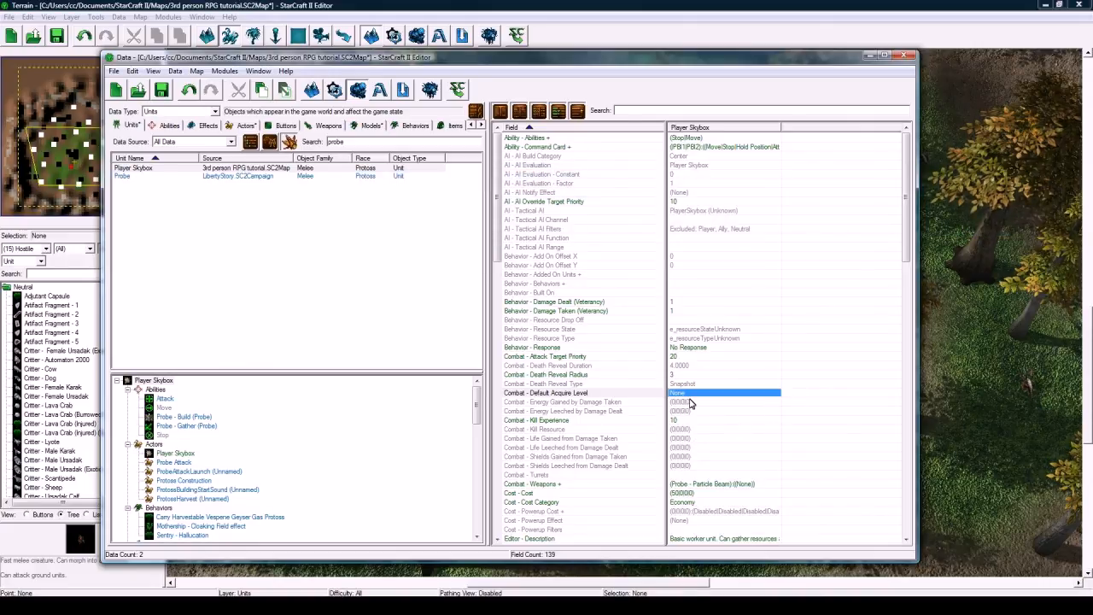
- Remove the Probe - Particle Beam weapon from the Player Skybox unit
scroll(698, 391, "down", 1)
double_click(703, 456)
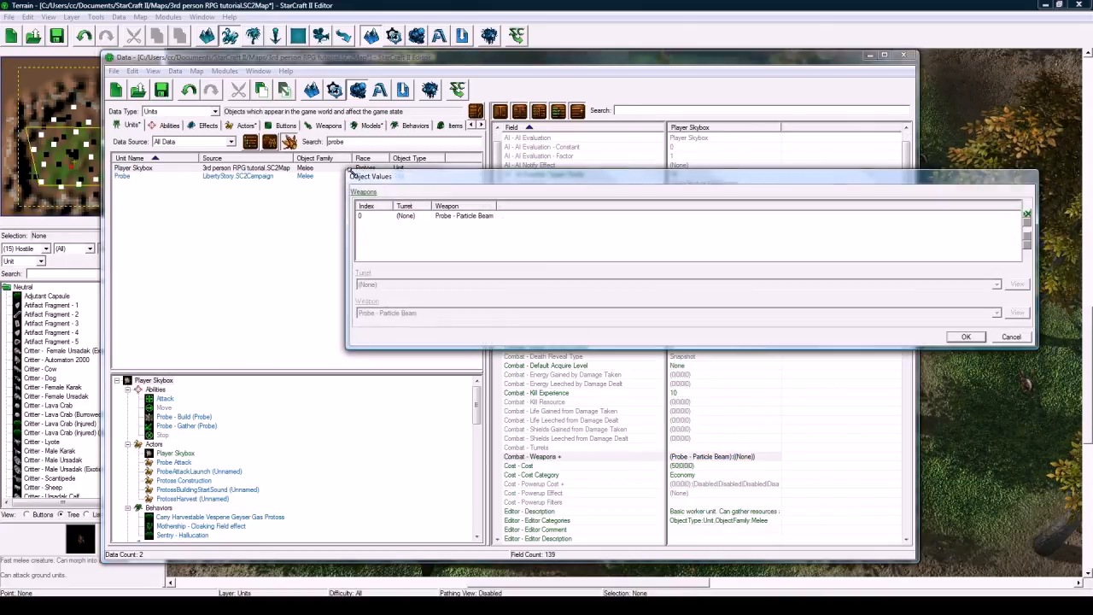
left_click(391, 219)
left_click(1027, 221)
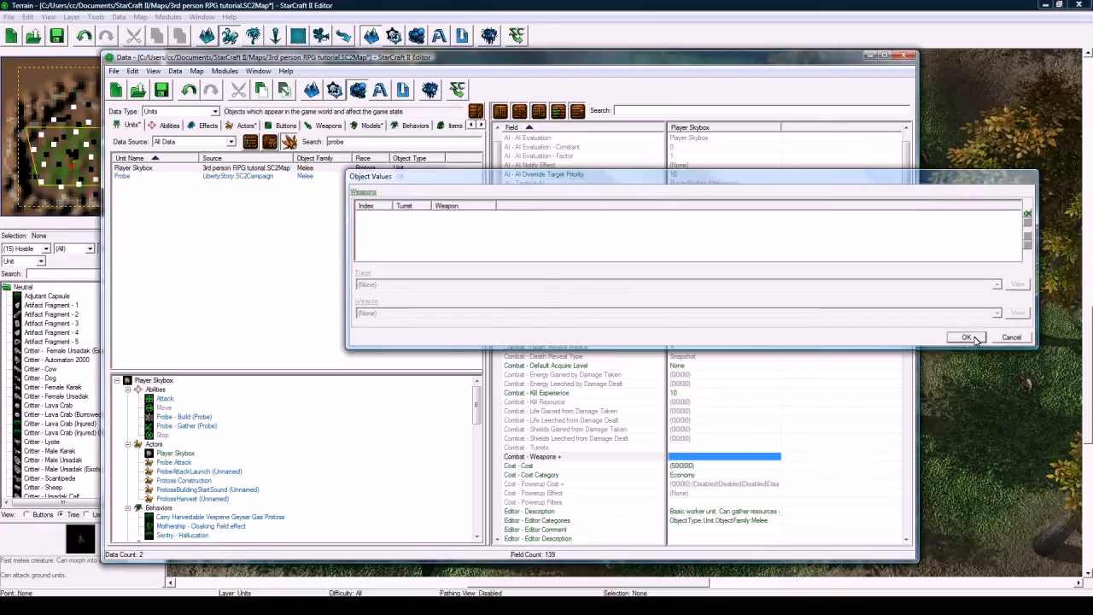
left_click(966, 336)
- Set the Player Skybox unit's movement acceleration to 5
left_click(691, 466)
scroll(690, 465, "down", 4)
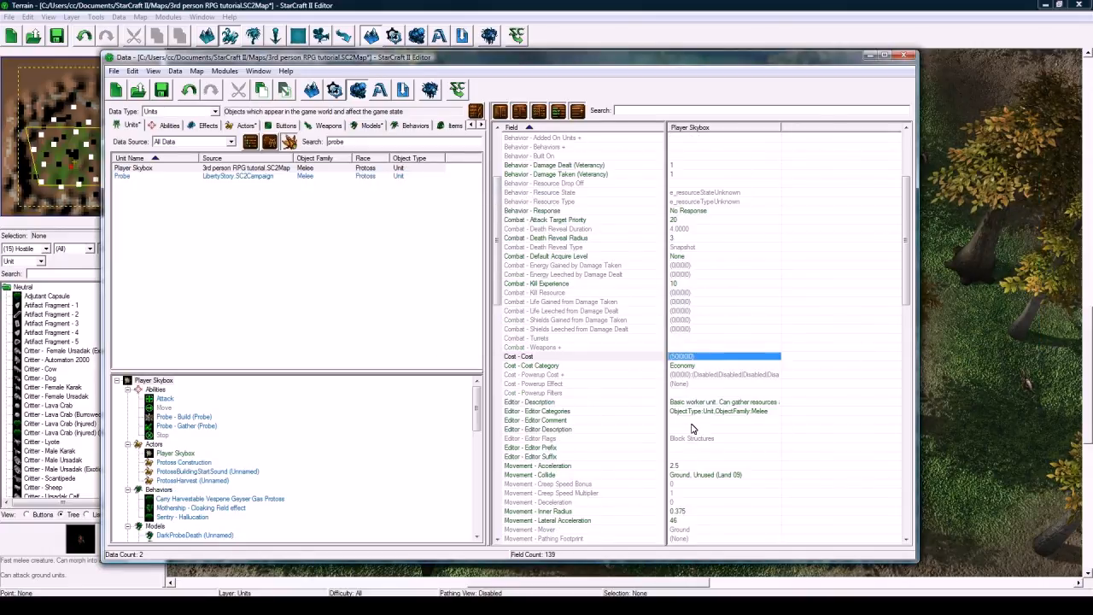
scroll(692, 428, "down", 5)
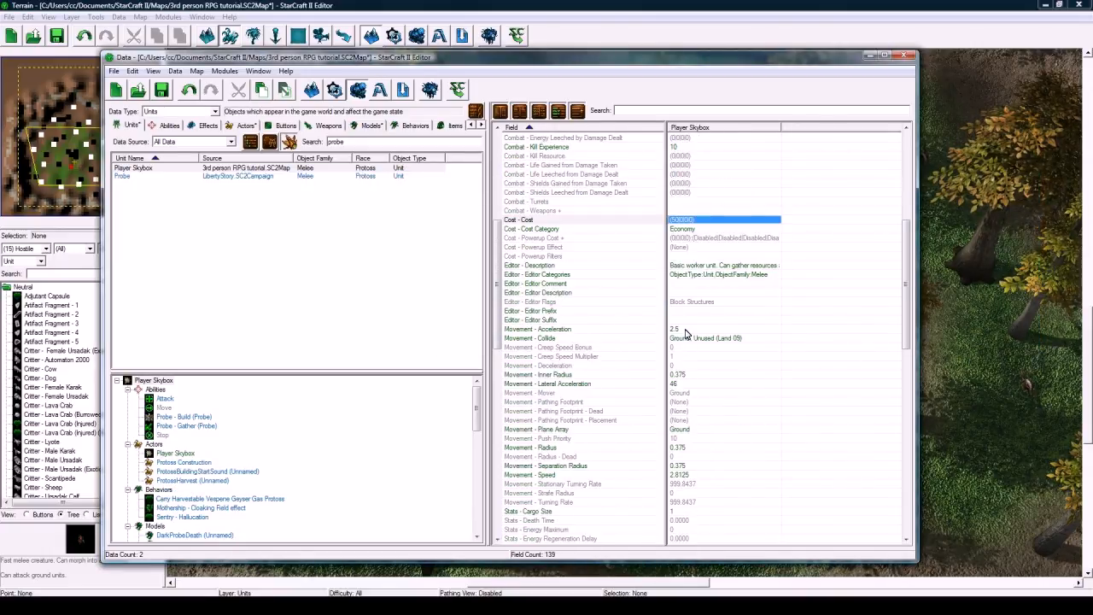
double_click(685, 331)
type("5")
key("Return")
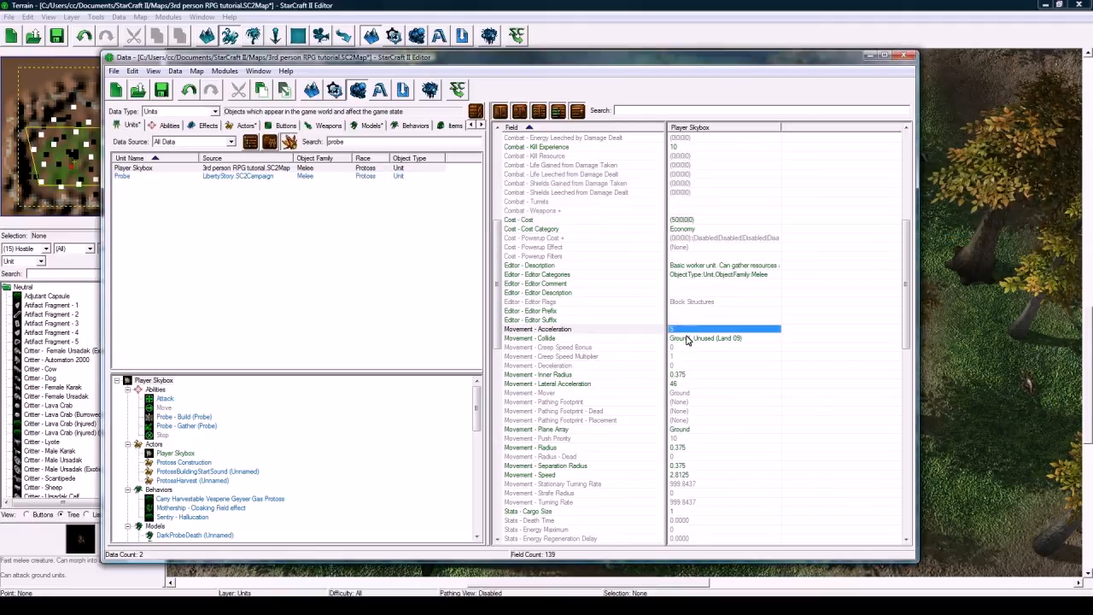
- Clear all movement collision flags of the Player Skybox unit
double_click(686, 339)
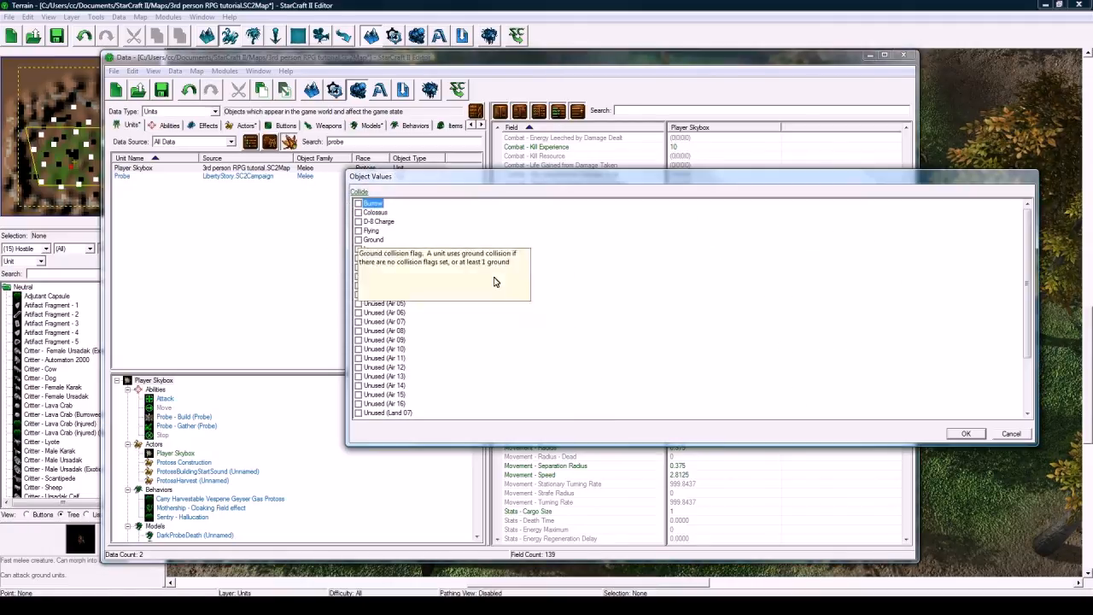
scroll(384, 342, "down", 3)
left_click(965, 433)
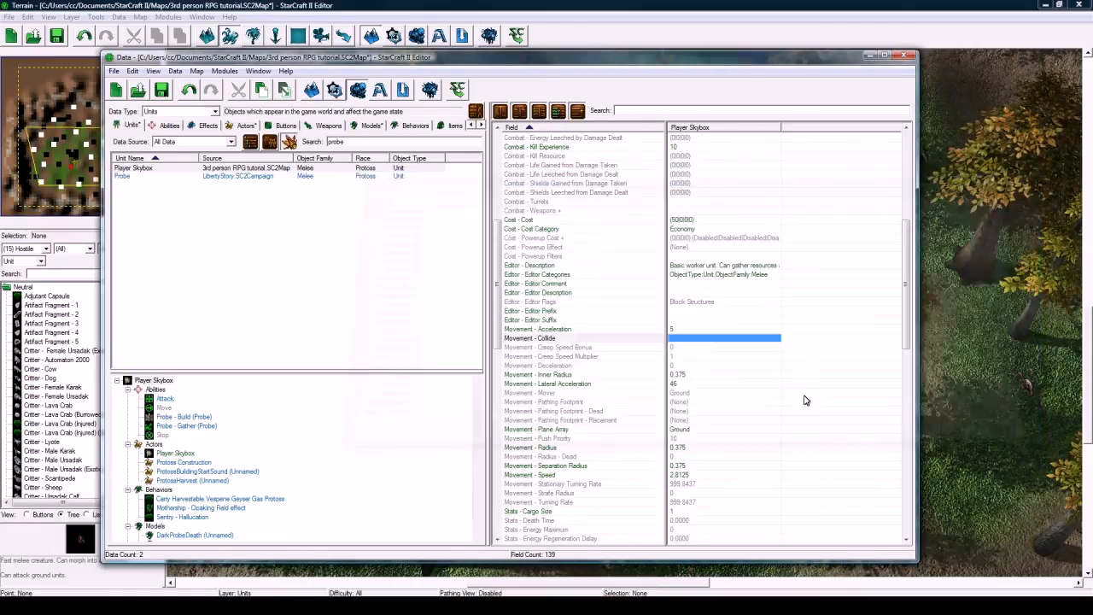
- Set the Player Skybox unit's Inner Radius, Radius and Separation Radius to 0
double_click(688, 375)
type("0")
key("Return")
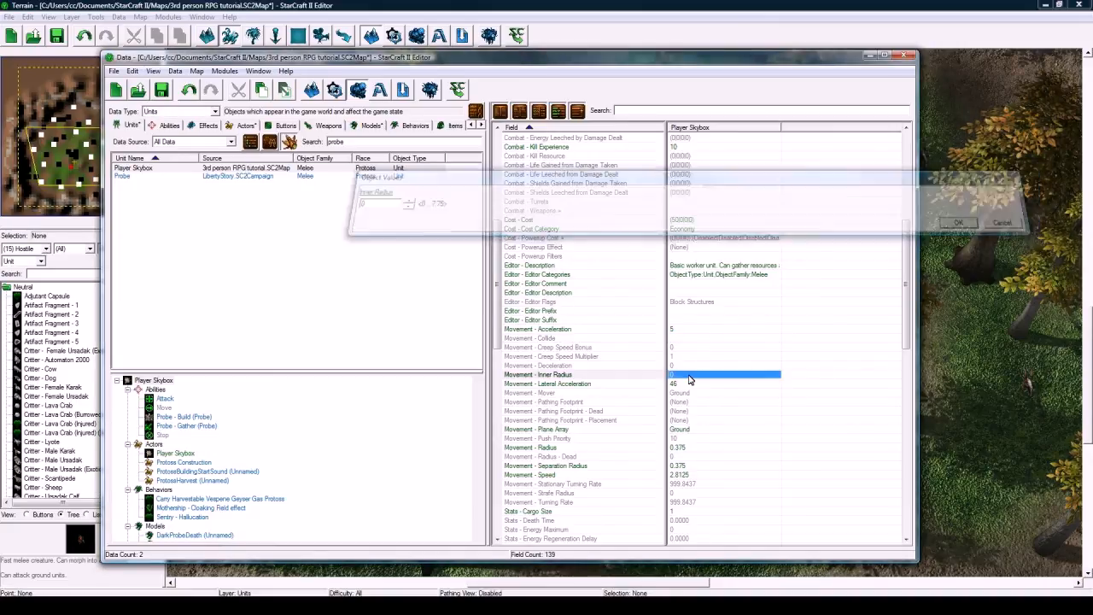
double_click(695, 449)
type("0")
key("Return")
left_click(697, 466)
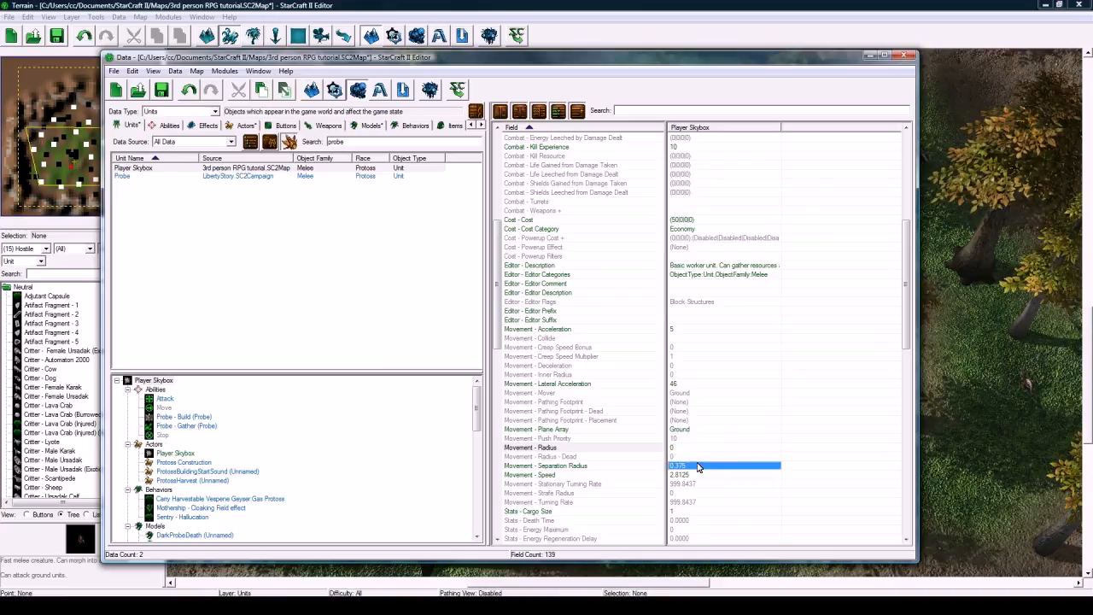
double_click(698, 466)
type("0")
key("Return")
- Set the Player Skybox unit's movement speed to 5
left_click(697, 476)
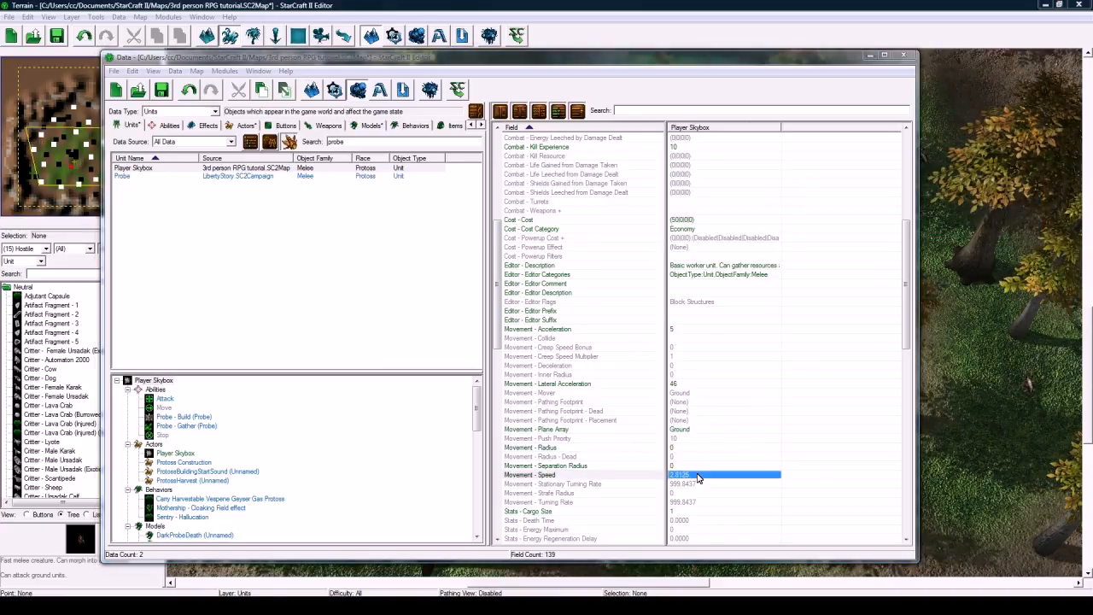
double_click(697, 476)
key("Return")
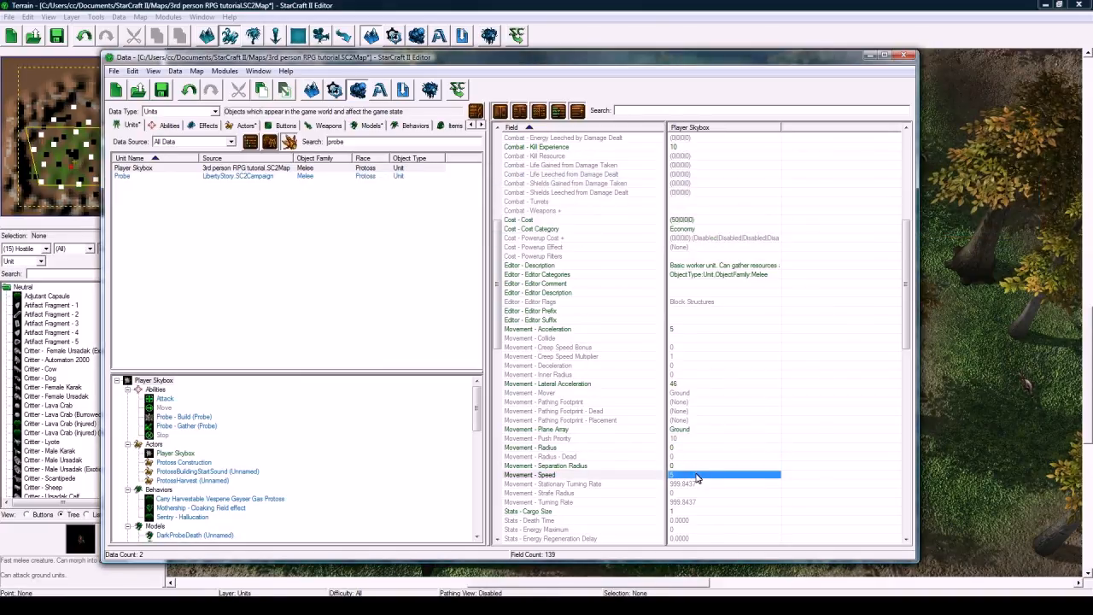
scroll(702, 440, "down", 3)
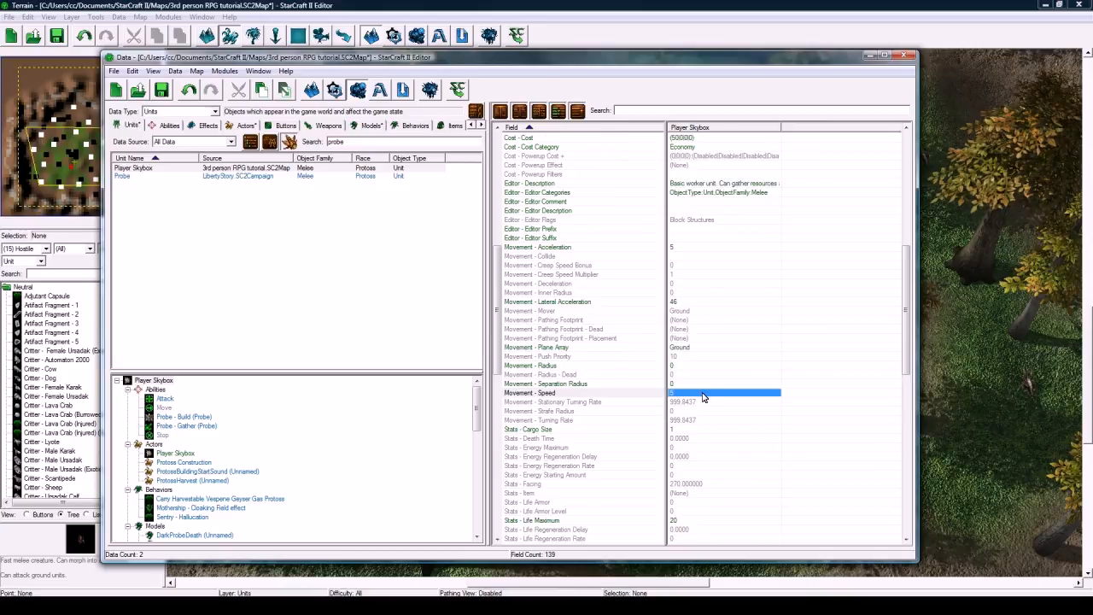
scroll(707, 386, "down", 2)
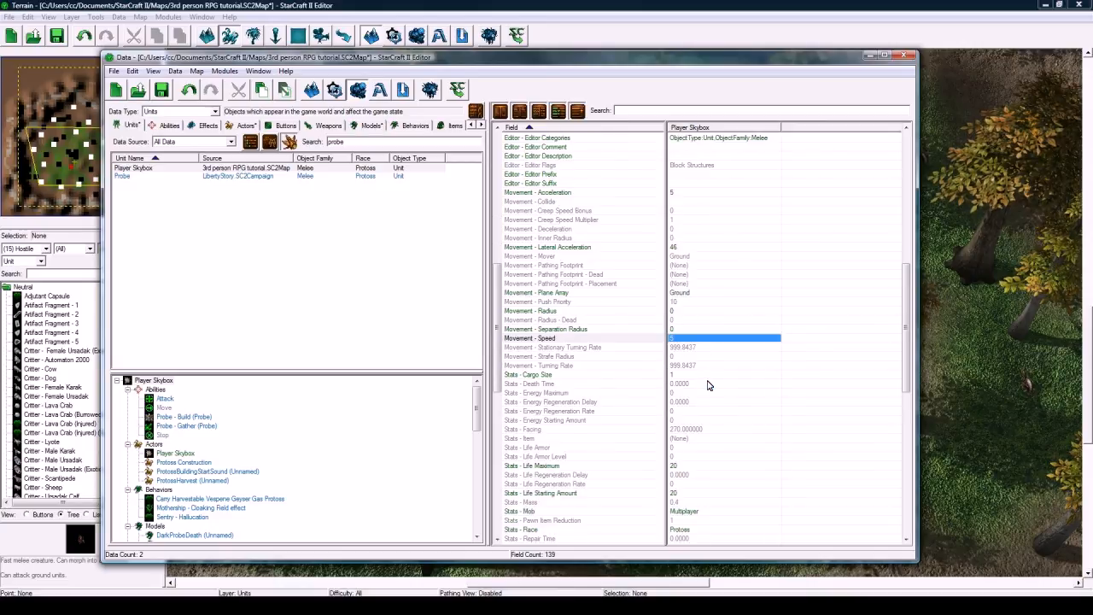
scroll(688, 384, "down", 1)
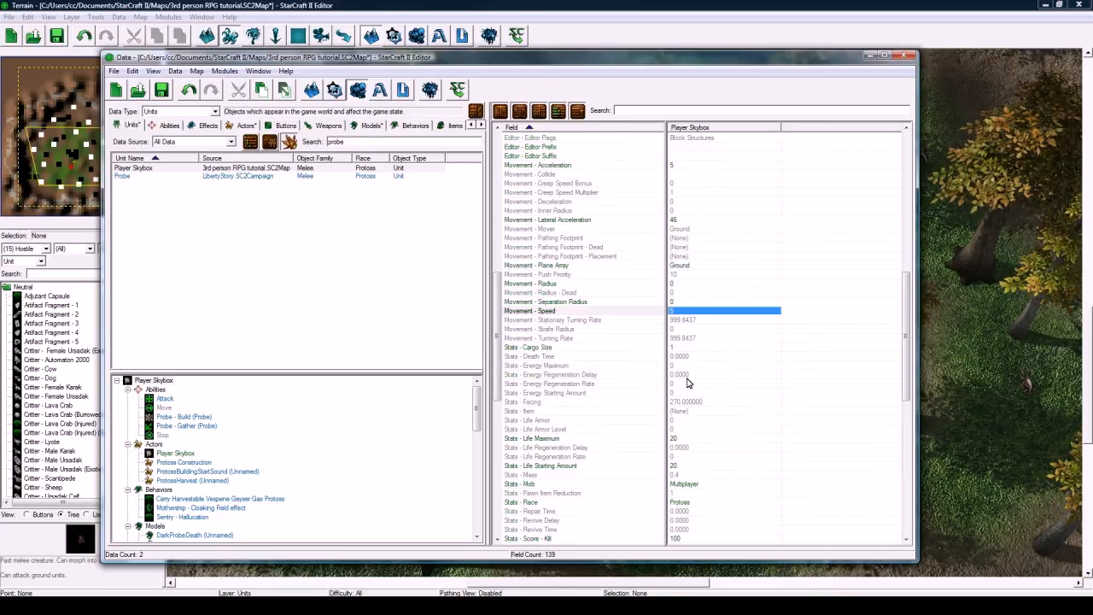
- Set the Player Skybox unit's UI Height to -1.5
scroll(688, 384, "down", 4)
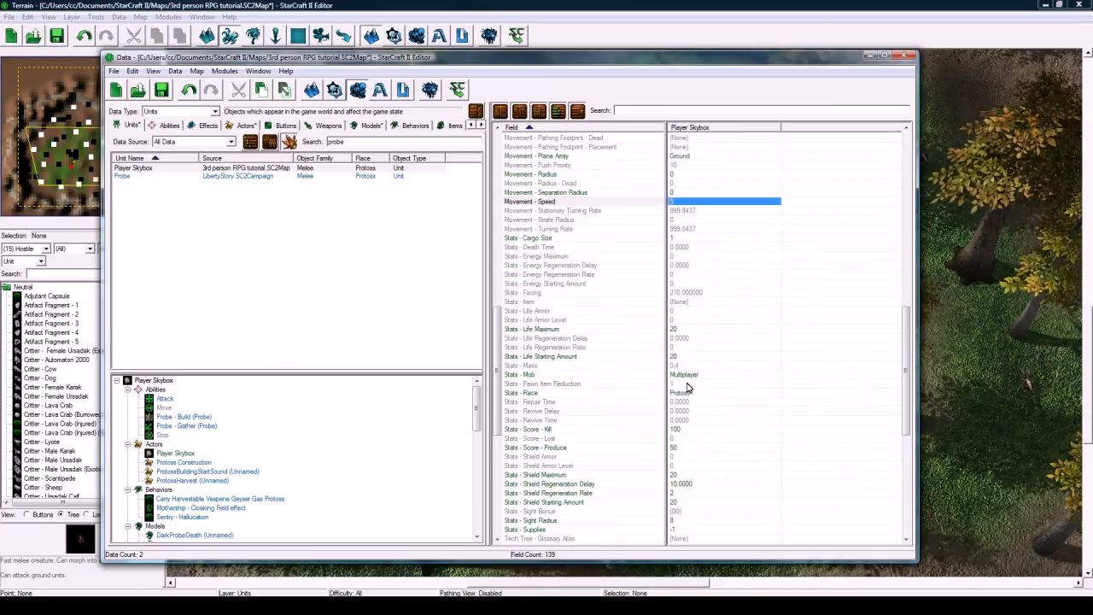
scroll(689, 384, "down", 3)
scroll(689, 386, "down", 1)
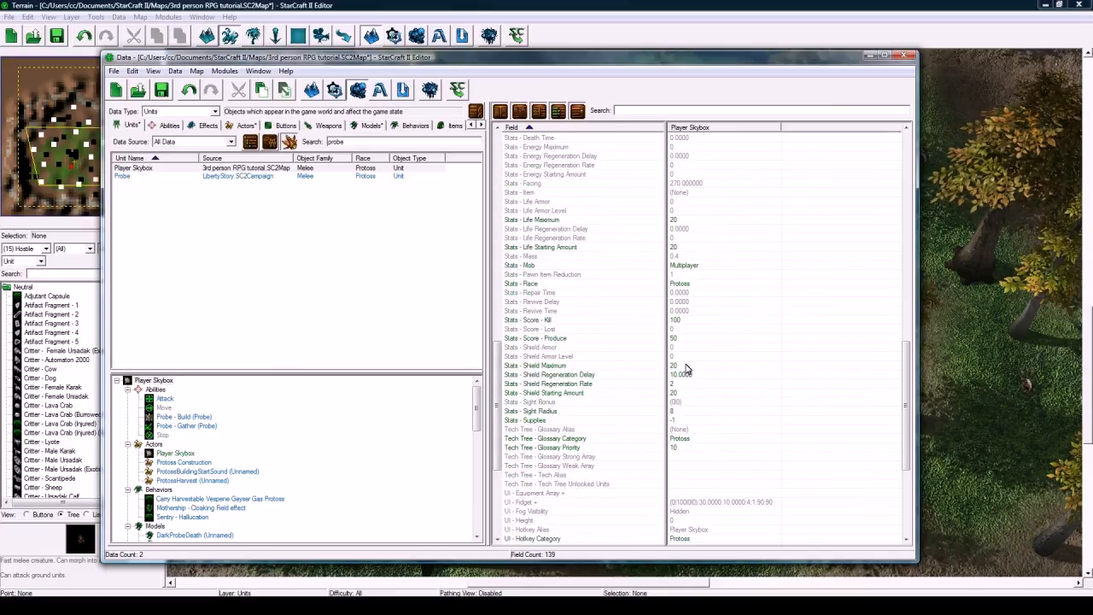
left_click(687, 365)
scroll(683, 398, "down", 1)
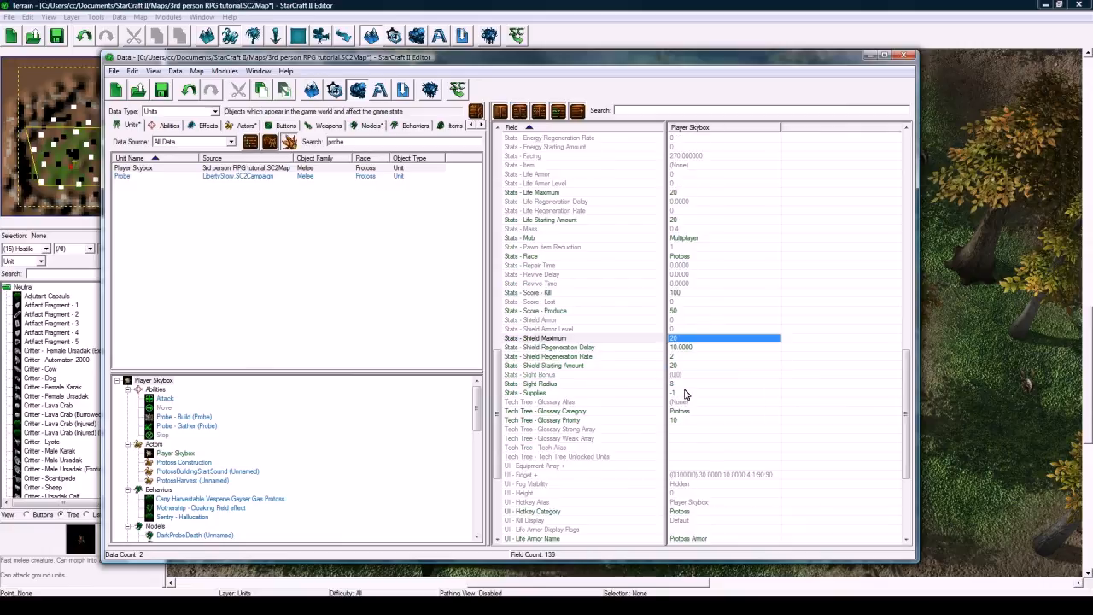
scroll(677, 414, "down", 3)
double_click(681, 411)
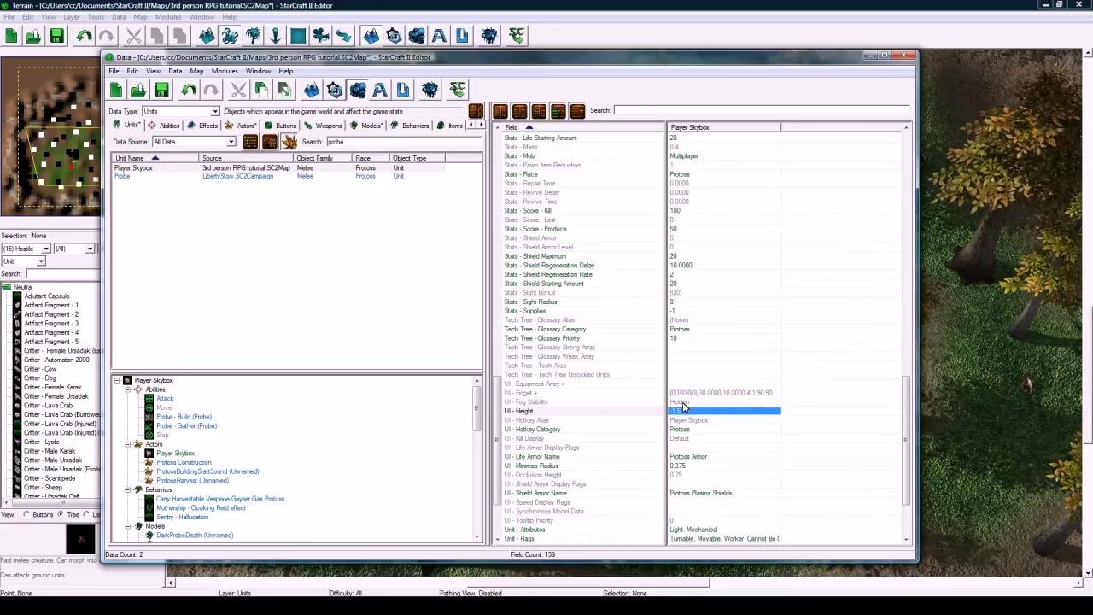
- In the Player Skybox unit's flags, disable Turnable and enable Invulnerable, No Tooltip, Not On Radar, Unselectable and Untargetable
scroll(690, 405, "down", 3)
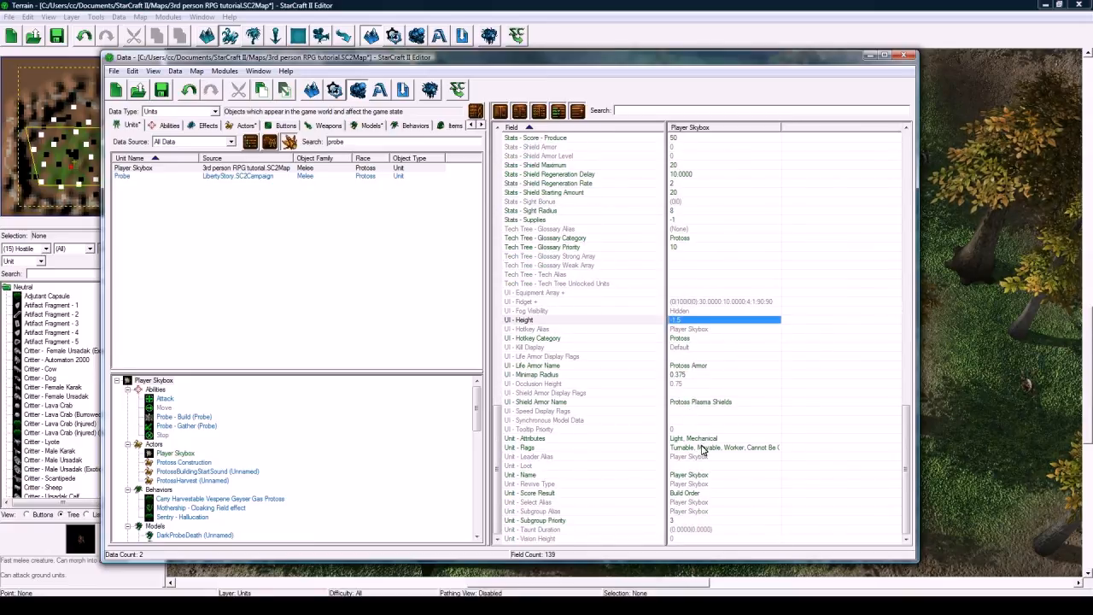
double_click(701, 448)
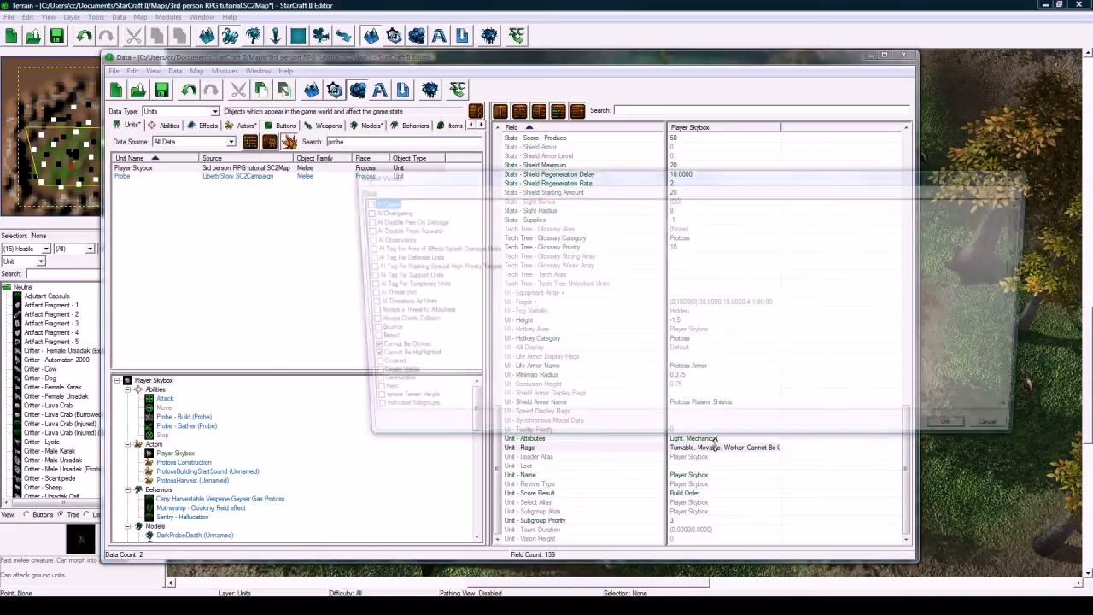
scroll(504, 339, "down", 10)
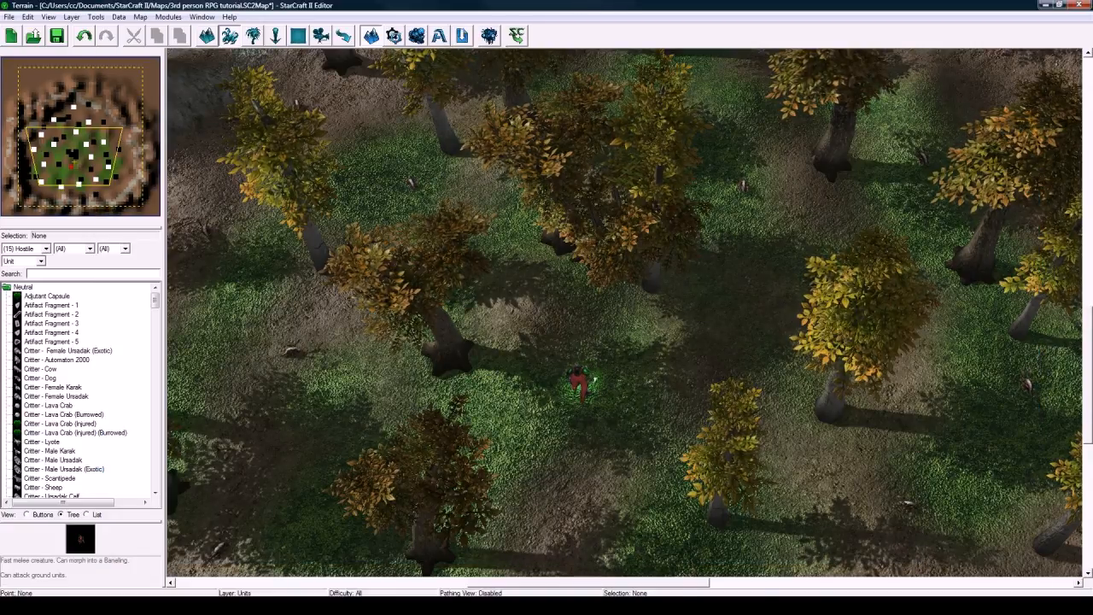
left_click(607, 604)
left_click(612, 537)
left_click(529, 605)
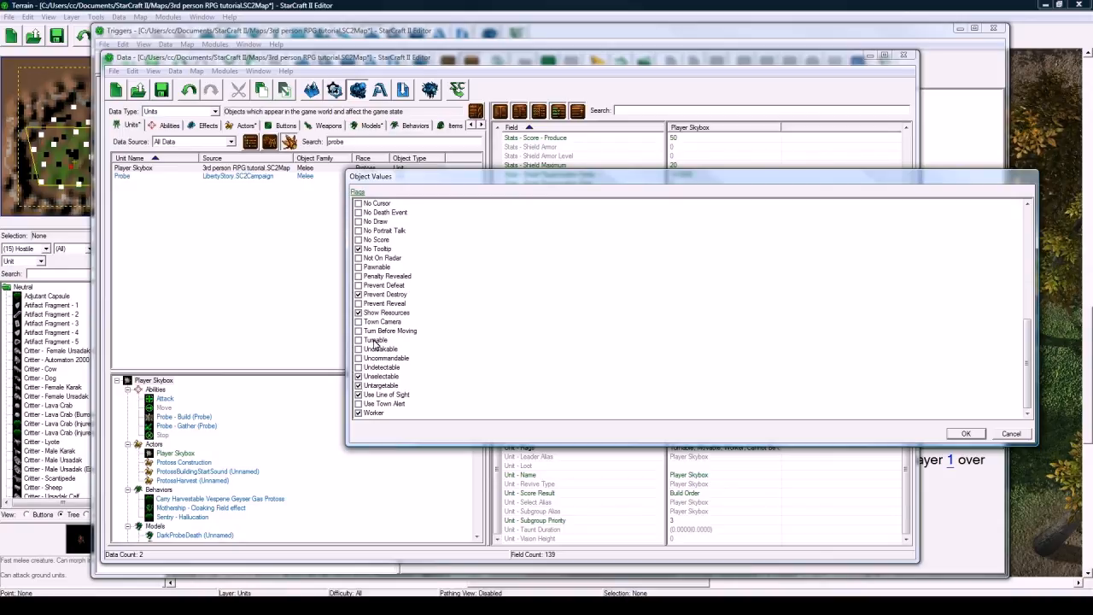
scroll(374, 340, "up", 3)
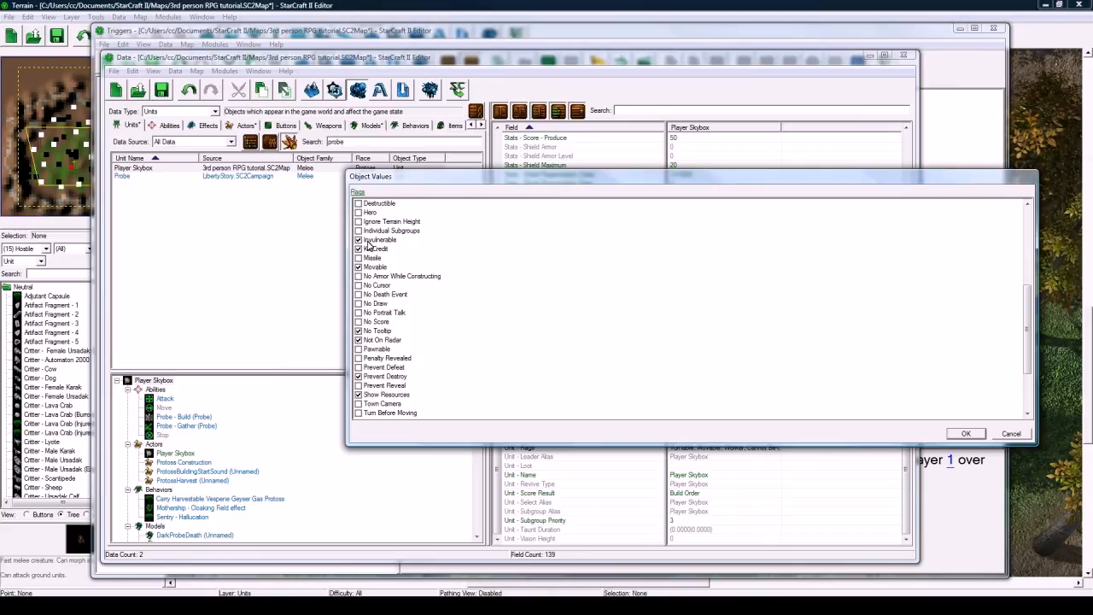
left_click(966, 434)
- Set the Art - Model of the Player Skybox actor to the Player Skybox model
left_click(185, 453)
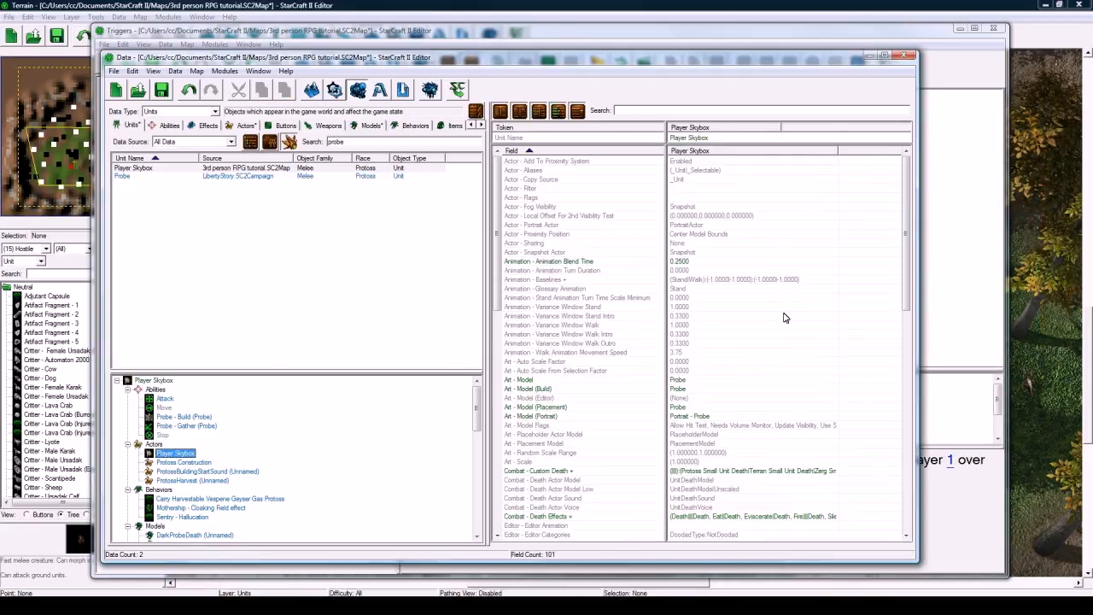
left_click(704, 385)
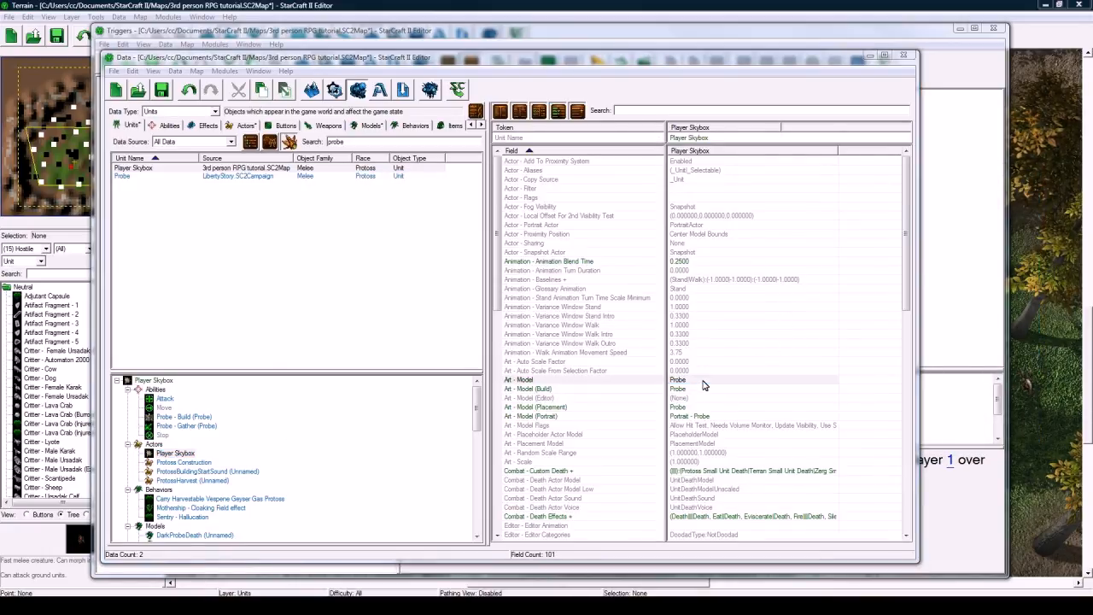
double_click(704, 384)
left_click(470, 206)
scroll(440, 282, "up", 8)
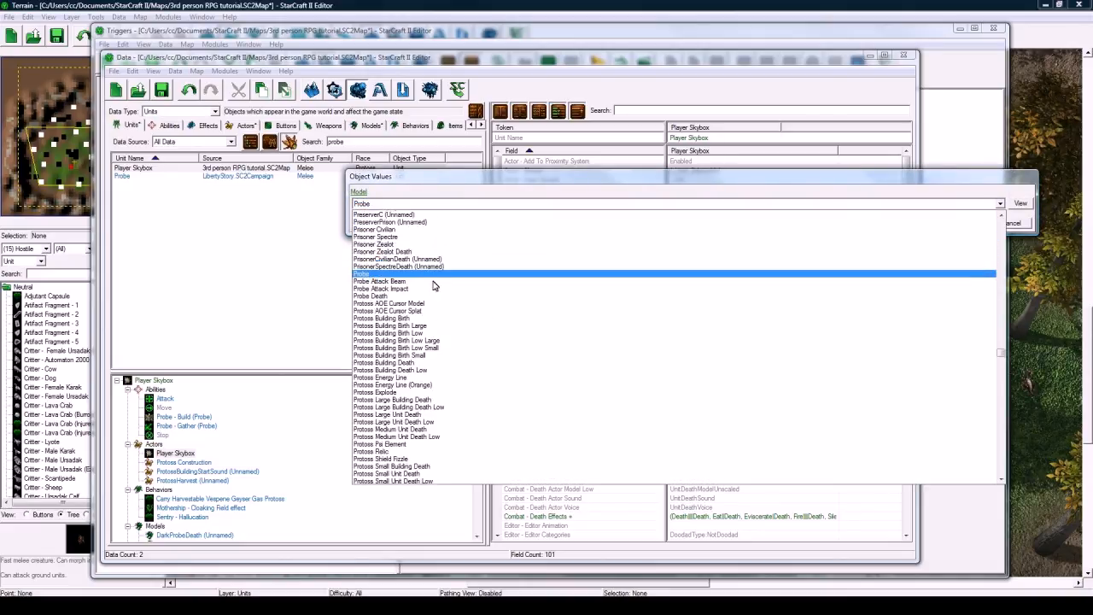
scroll(453, 322, "up", 15)
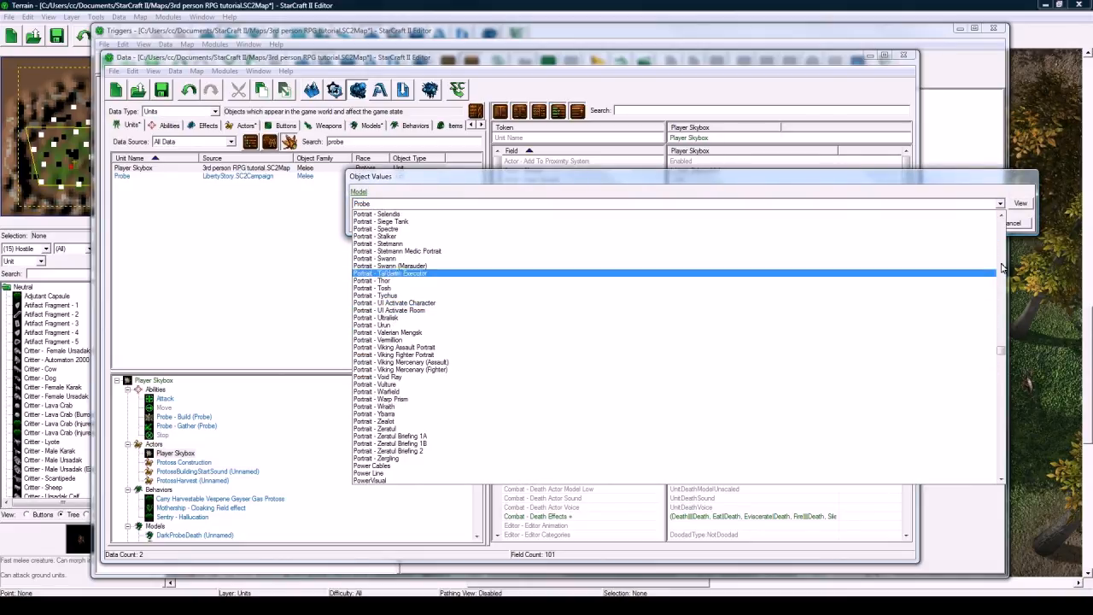
scroll(1002, 259, "up", 15)
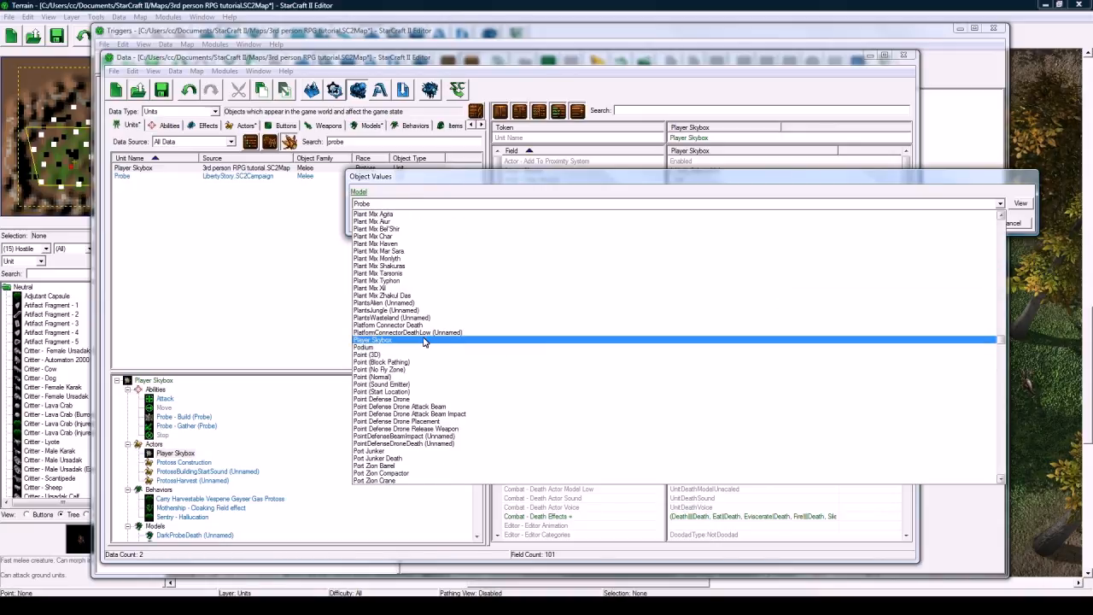
left_click(425, 340)
left_click(967, 222)
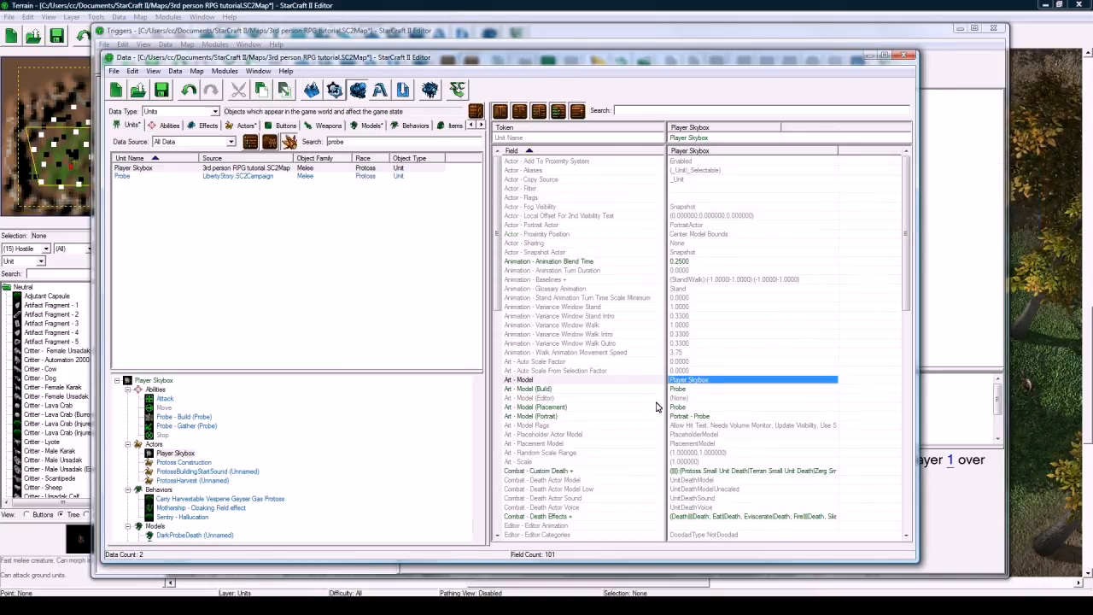
- Set the Player Skybox actor's Build and Placement models to Player Skybox
left_click(694, 391)
left_click(687, 407)
type("Player Skybox")
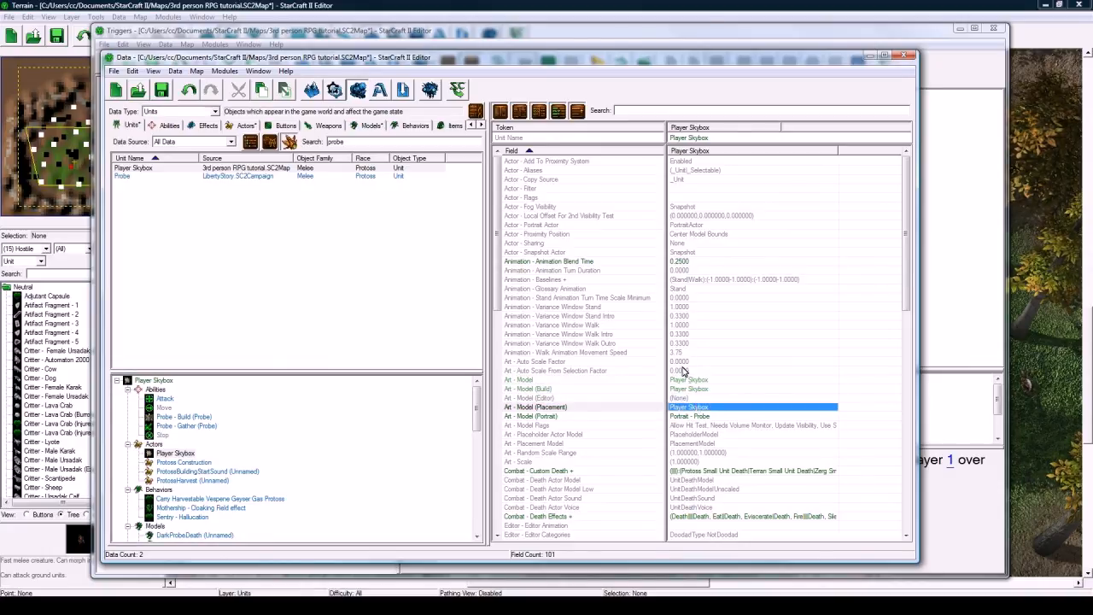
- Switch to the terrain editor and place a Player Skybox unit for the Hostile player over the forest area
left_click(370, 6)
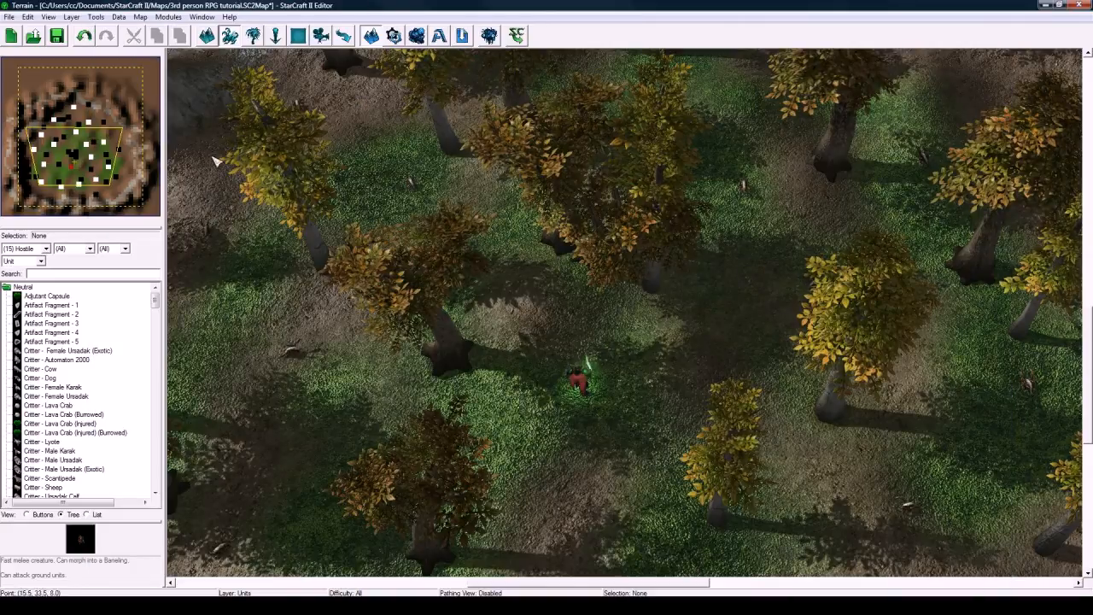
scroll(34, 260, "down", 1)
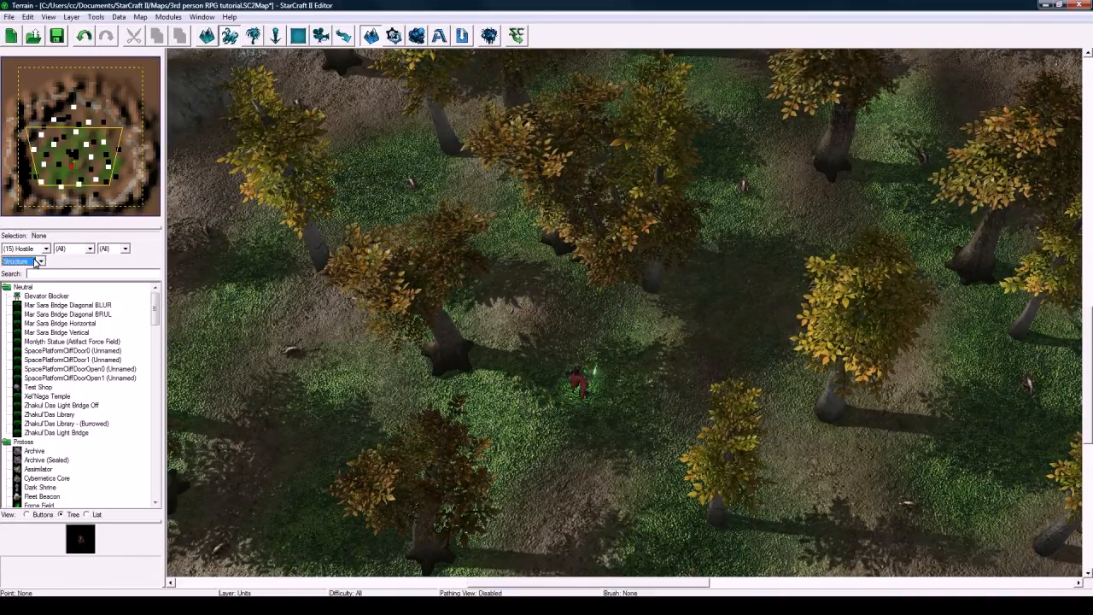
scroll(130, 309, "up", 1)
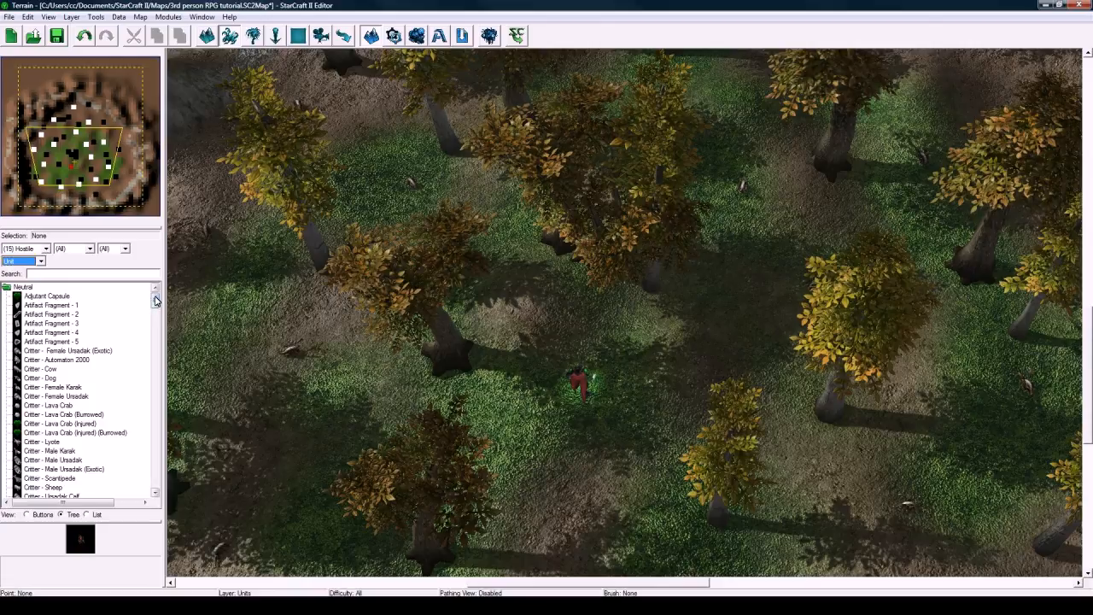
left_click_drag(157, 299, 135, 331)
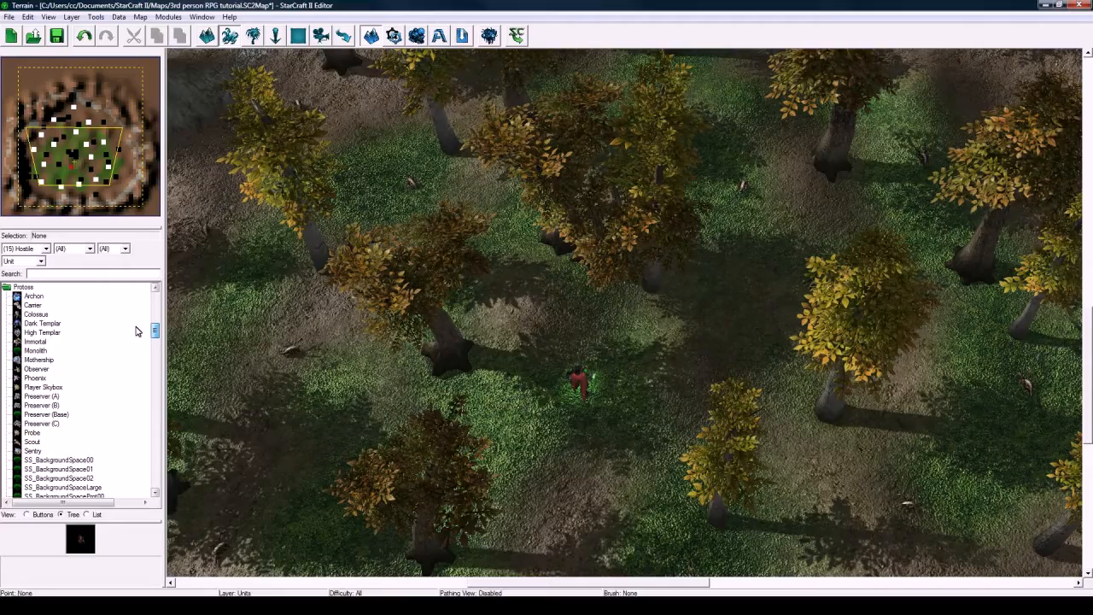
left_click(47, 388)
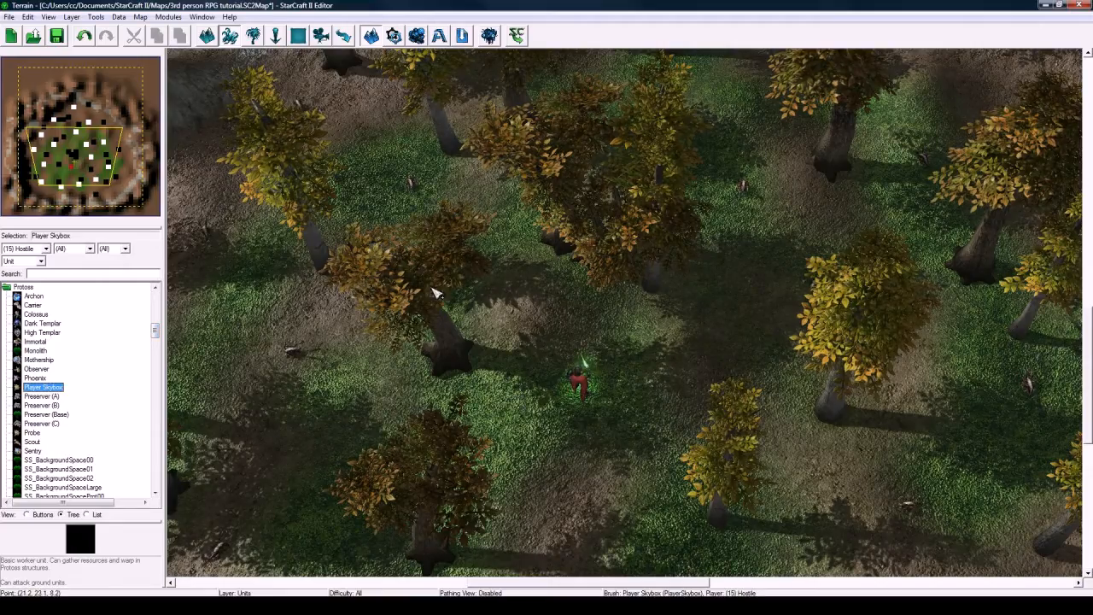
scroll(578, 269, "down", 10)
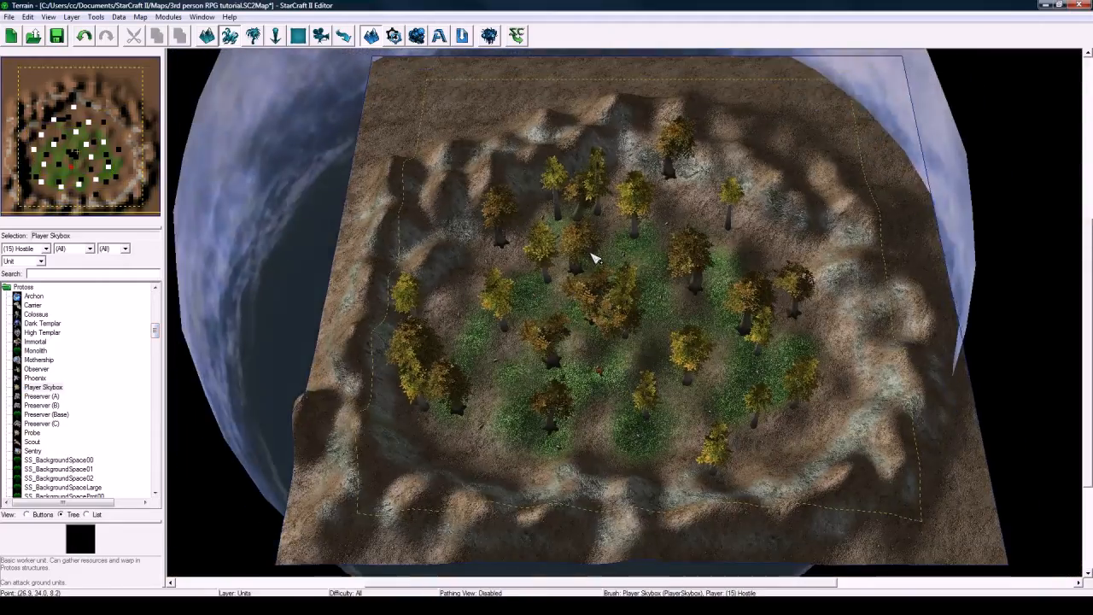
scroll(591, 253, "down", 2)
mouse_move(649, 272)
right_mouse_down()
mouse_move(621, 311)
mouse_move(794, 288)
mouse_move(761, 307)
mouse_move(677, 290)
right_mouse_up()
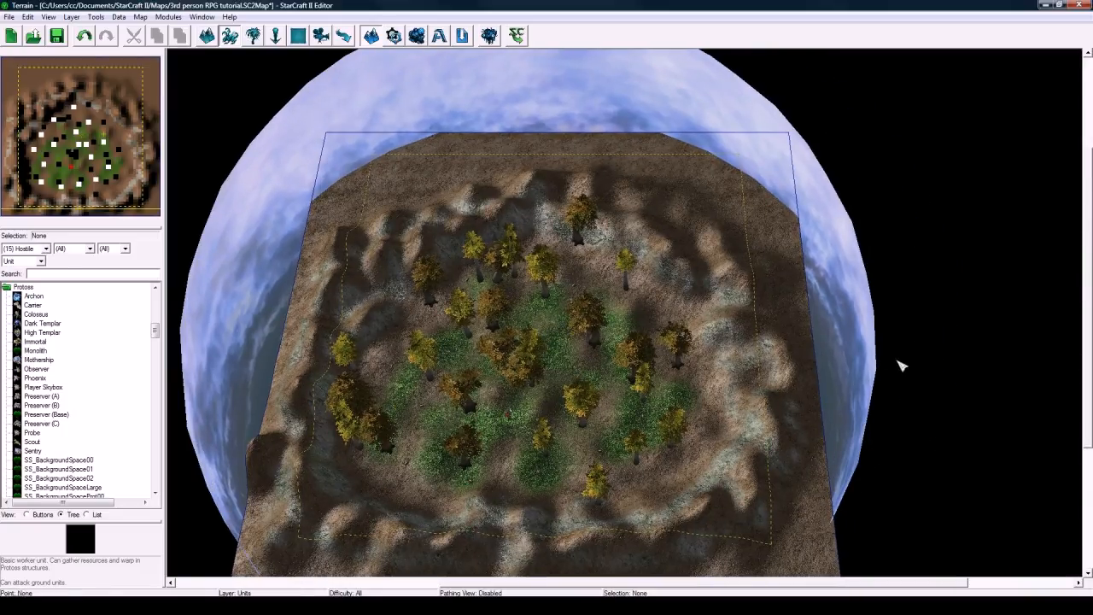
- Examine the skybox's sky backdrop around Zeratul from low and high angles, and select all units on the map
scroll(761, 313, "up", 8)
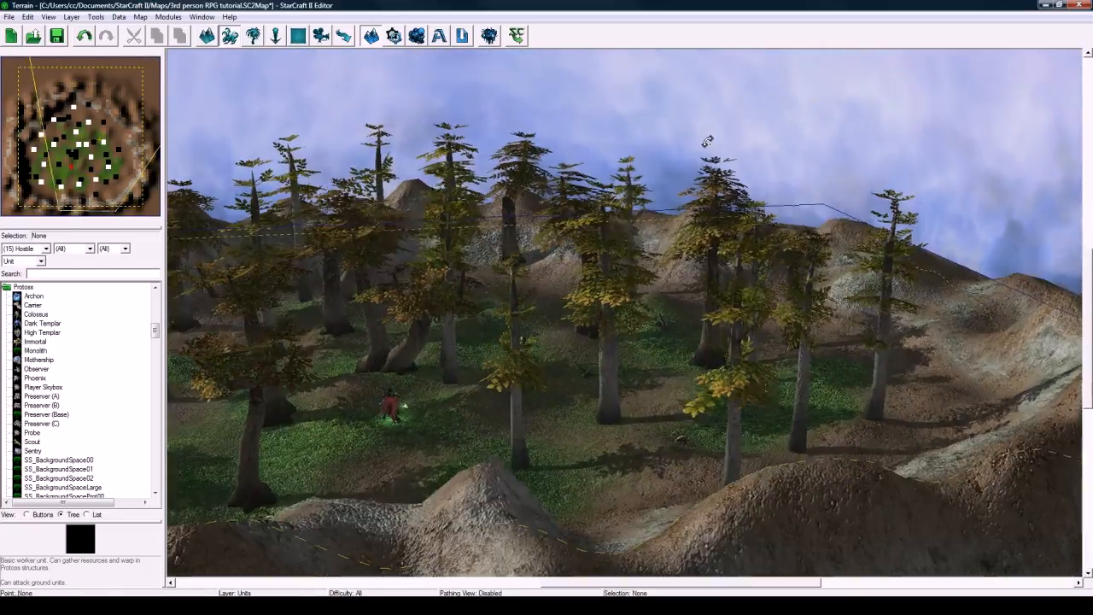
right_click_drag(708, 141, 603, 314, "ctrl")
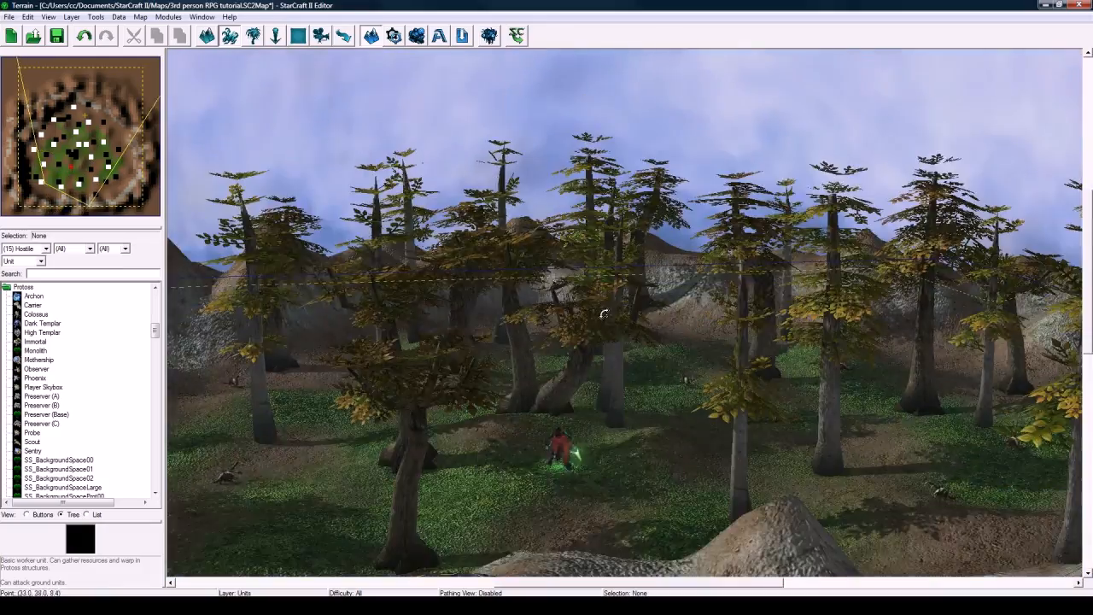
scroll(615, 291, "up", 6)
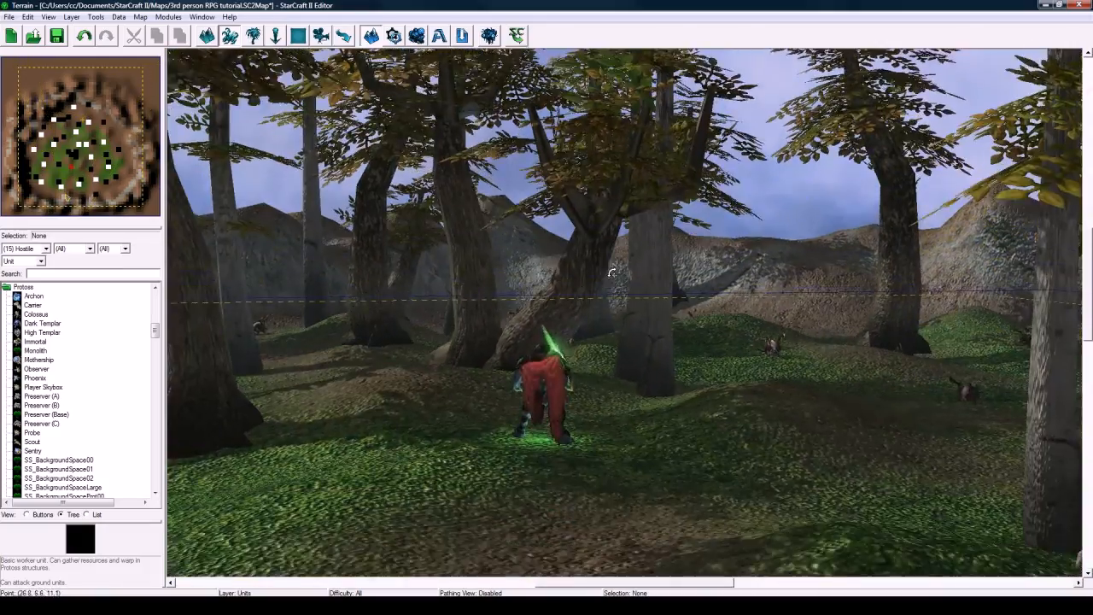
scroll(611, 271, "down", 6)
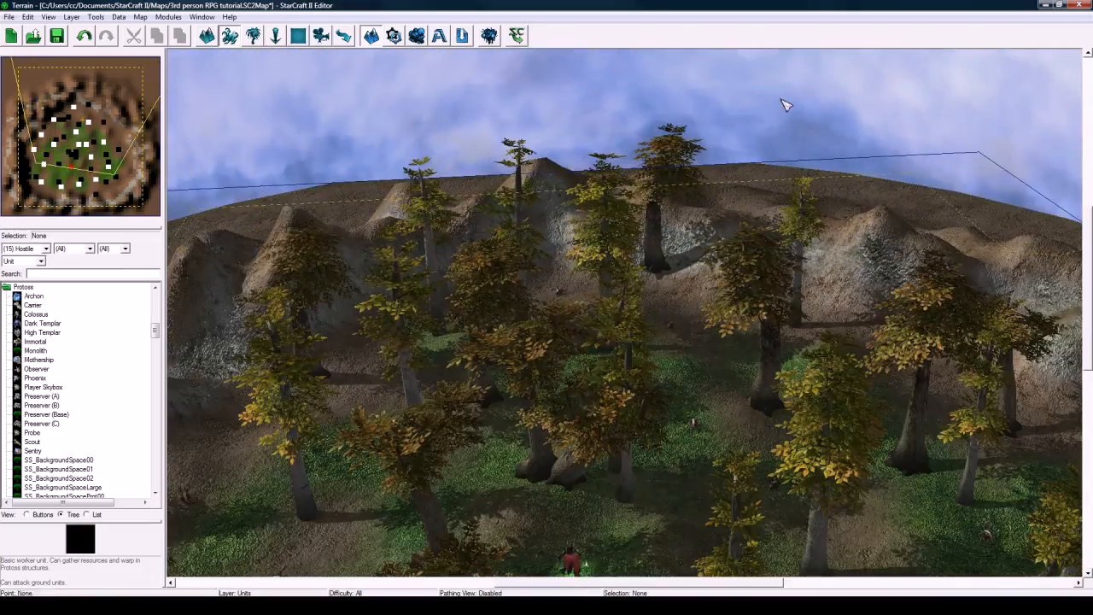
key("ctrl+a")
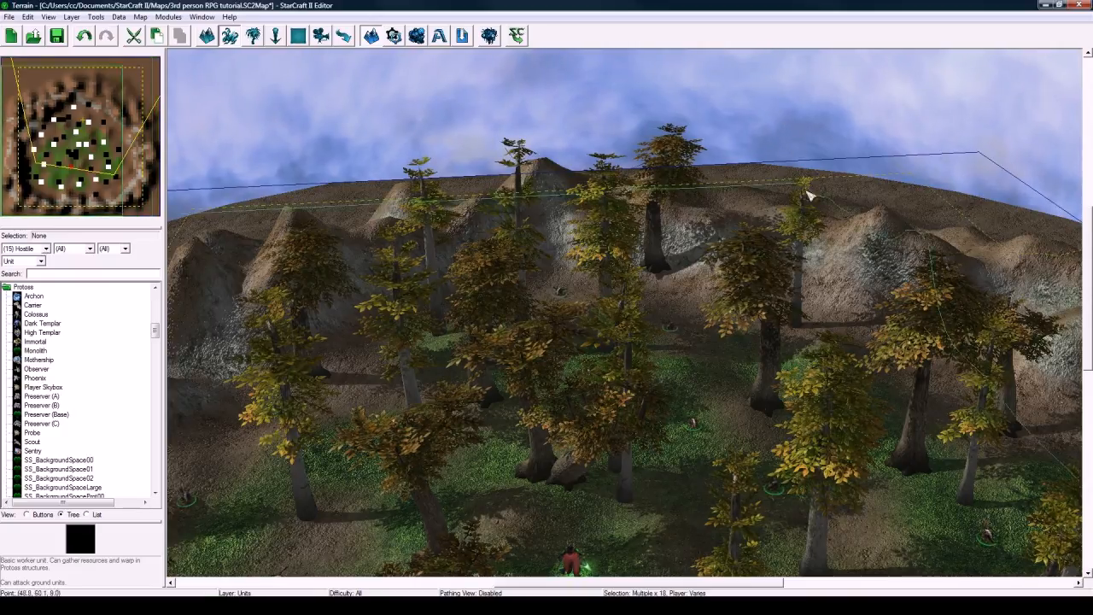
scroll(768, 207, "down", 10)
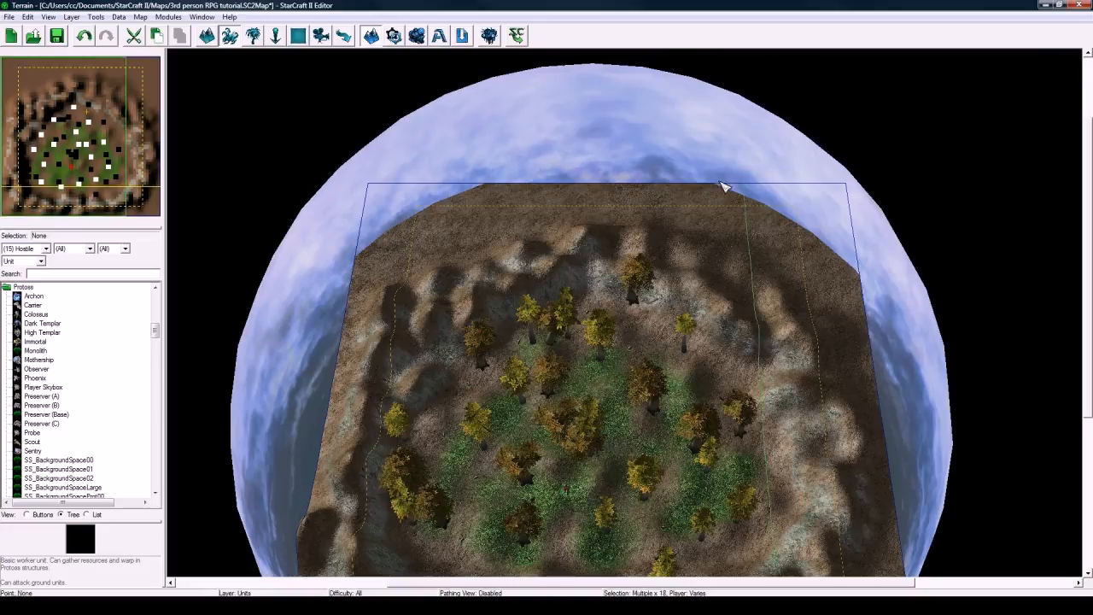
- Preview the Player Skybox unit at different positions over the terrain to check how it covers the map
left_click(38, 386)
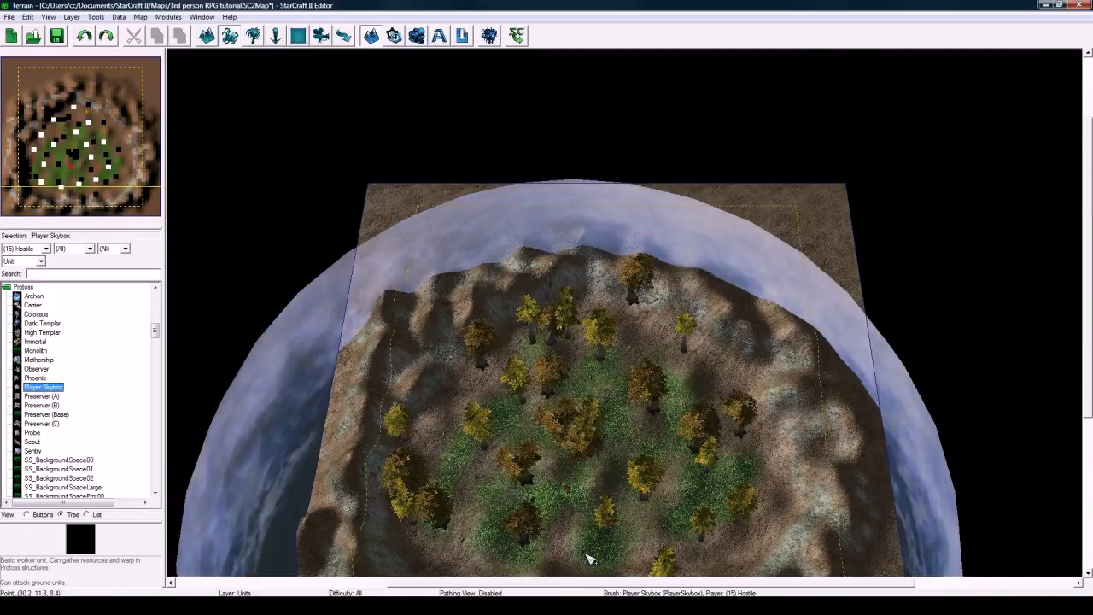
scroll(588, 559, "down", 3)
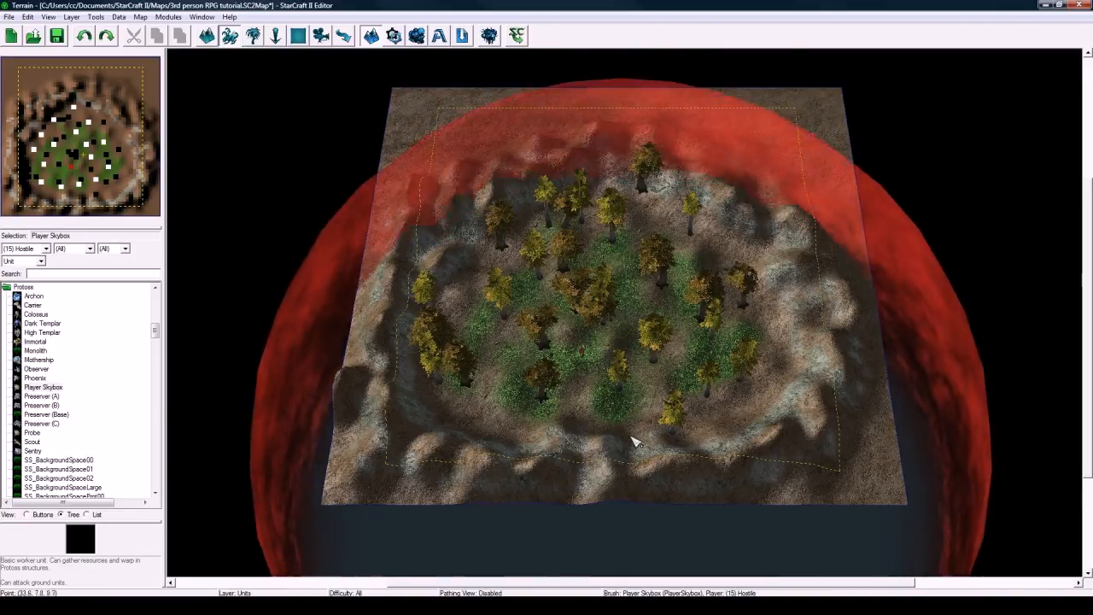
scroll(632, 410, "up", 2)
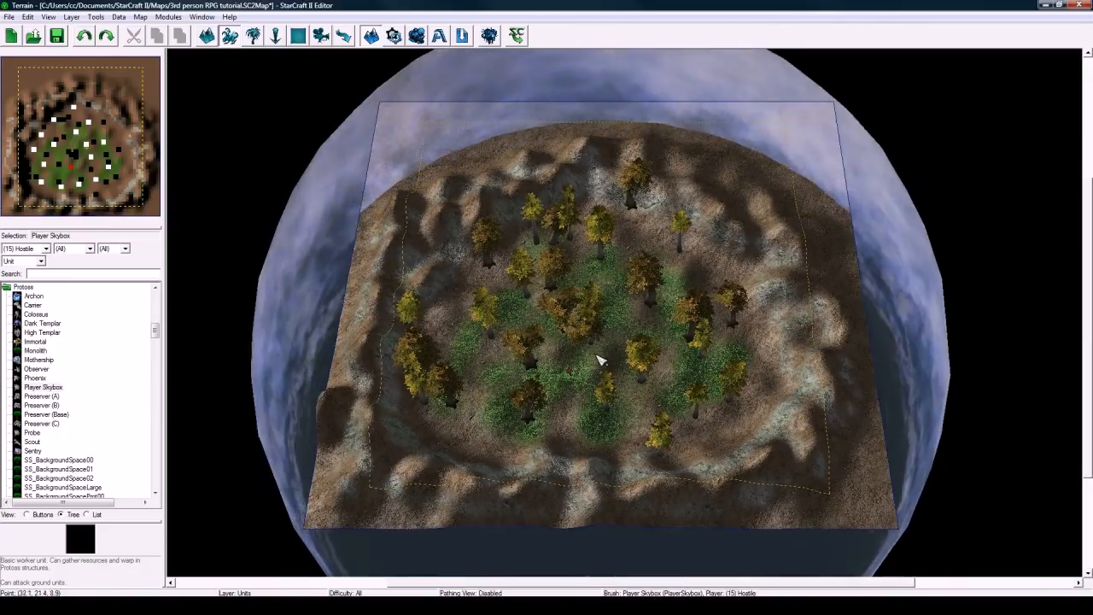
scroll(615, 350, "up", 4)
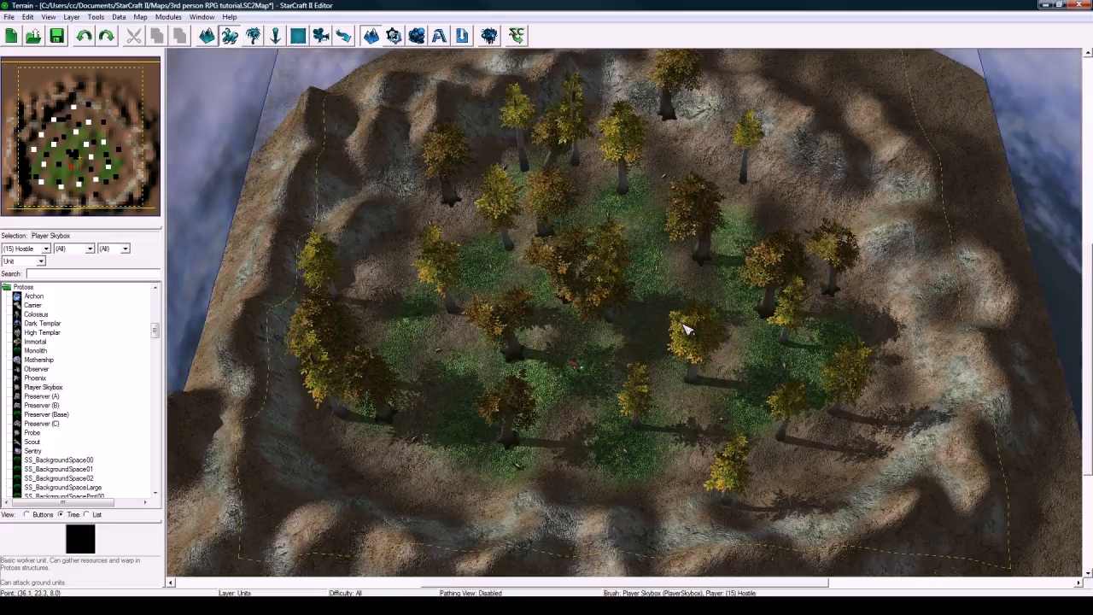
middle_click_drag(691, 325, 629, 268)
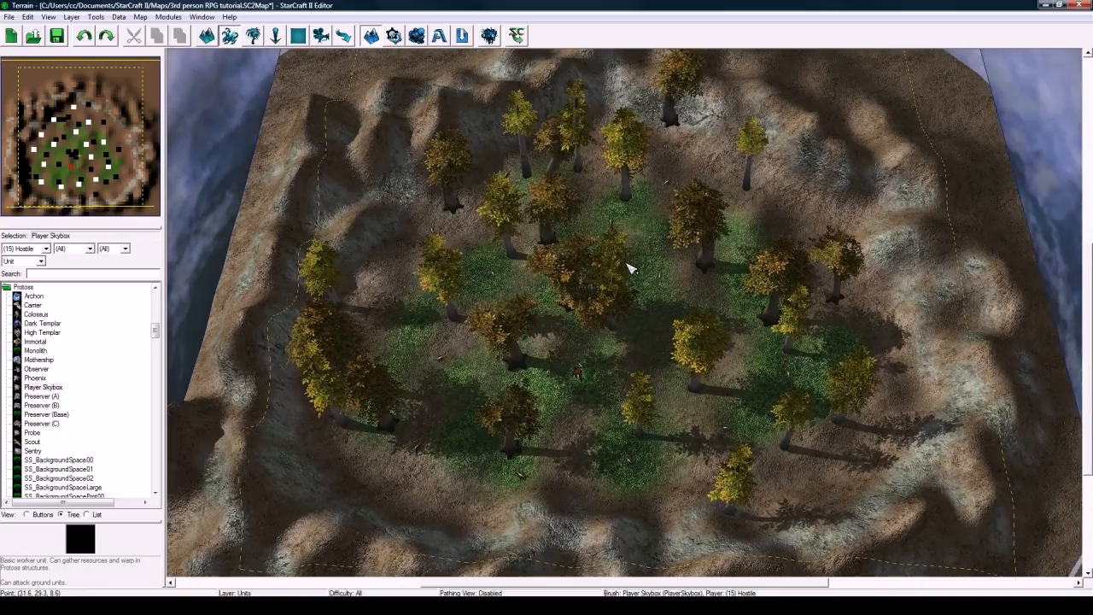
mouse_move(606, 215)
middle_mouse_down()
mouse_move(586, 298)
mouse_move(606, 276)
mouse_move(603, 222)
middle_mouse_up()
mouse_move(628, 271)
middle_mouse_down()
mouse_move(637, 259)
mouse_move(598, 293)
mouse_move(629, 252)
middle_mouse_up()
scroll(629, 252, "up", 3)
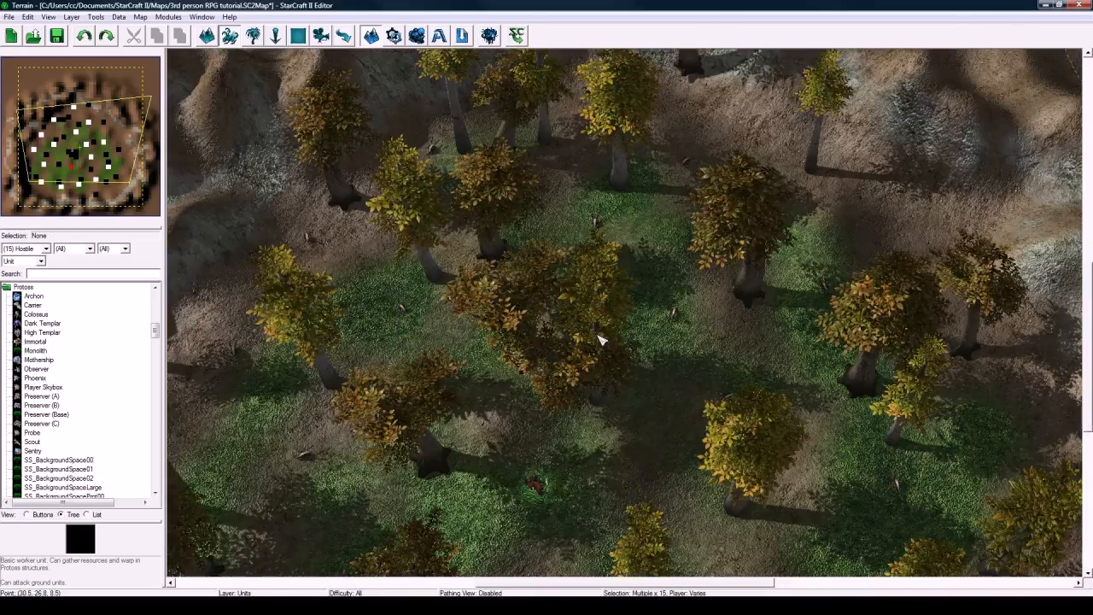
- Add a Create Units Facing Angle action after the visibility revealer in the Melee Initialization trigger
scroll(620, 333, "up", 4)
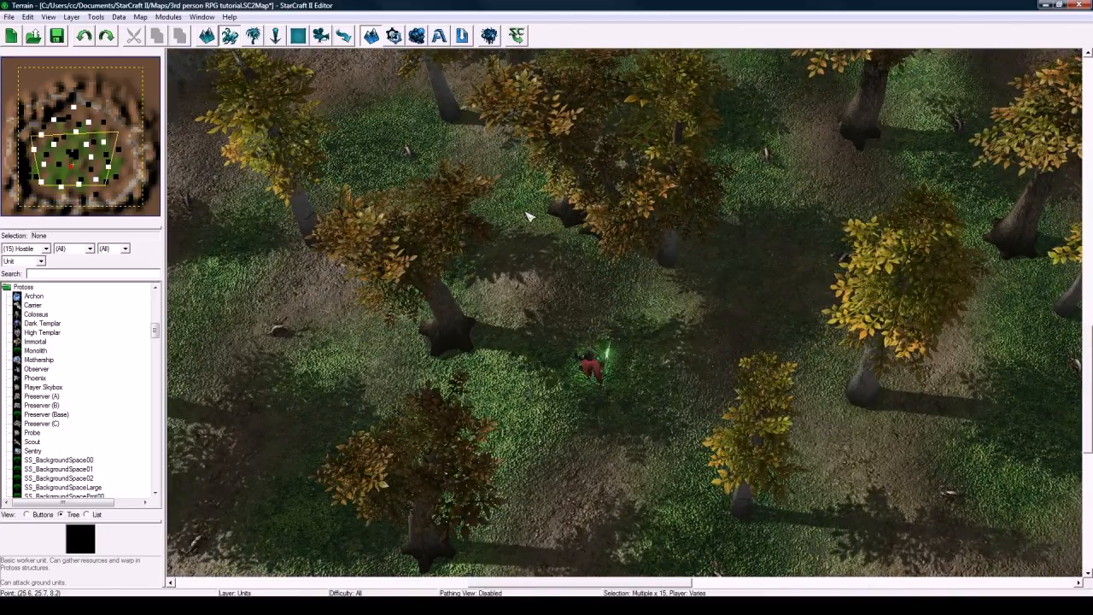
left_click(394, 36)
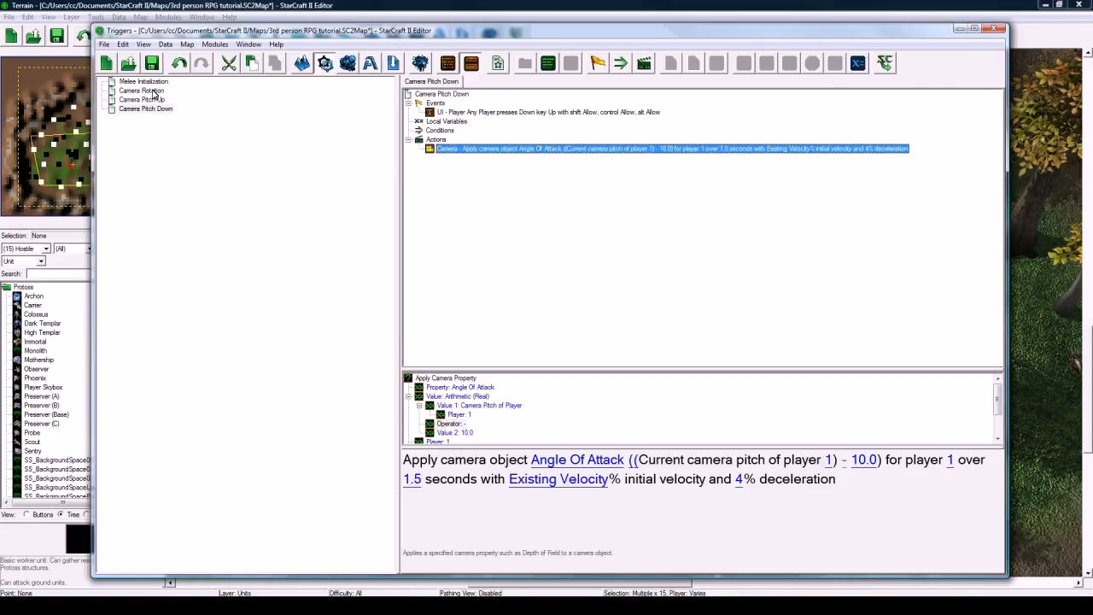
left_click(151, 82)
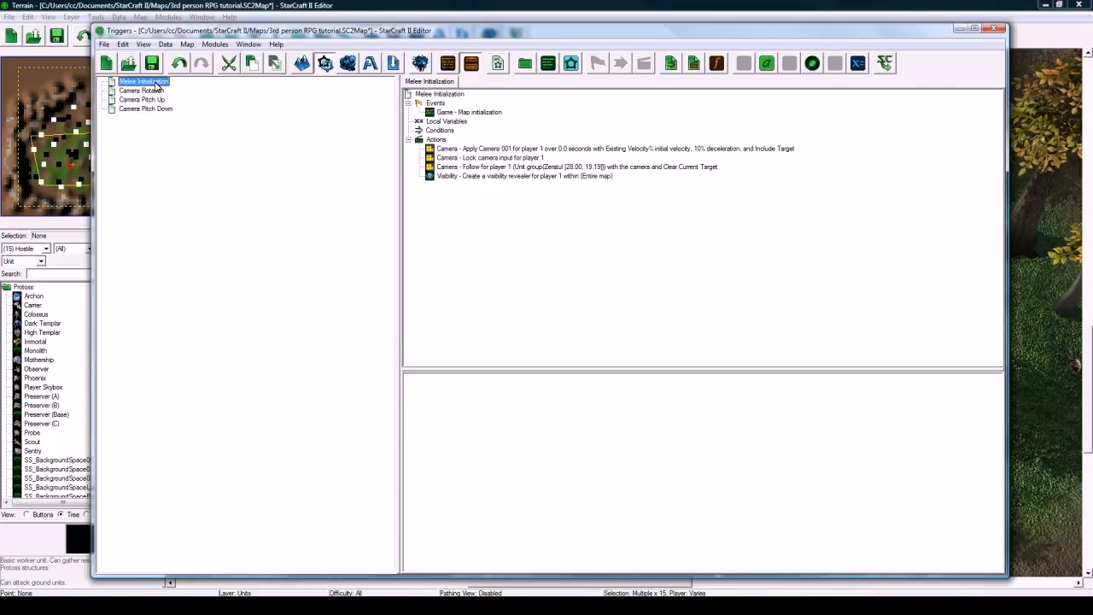
left_click(489, 178)
key("ctrl+alt+a")
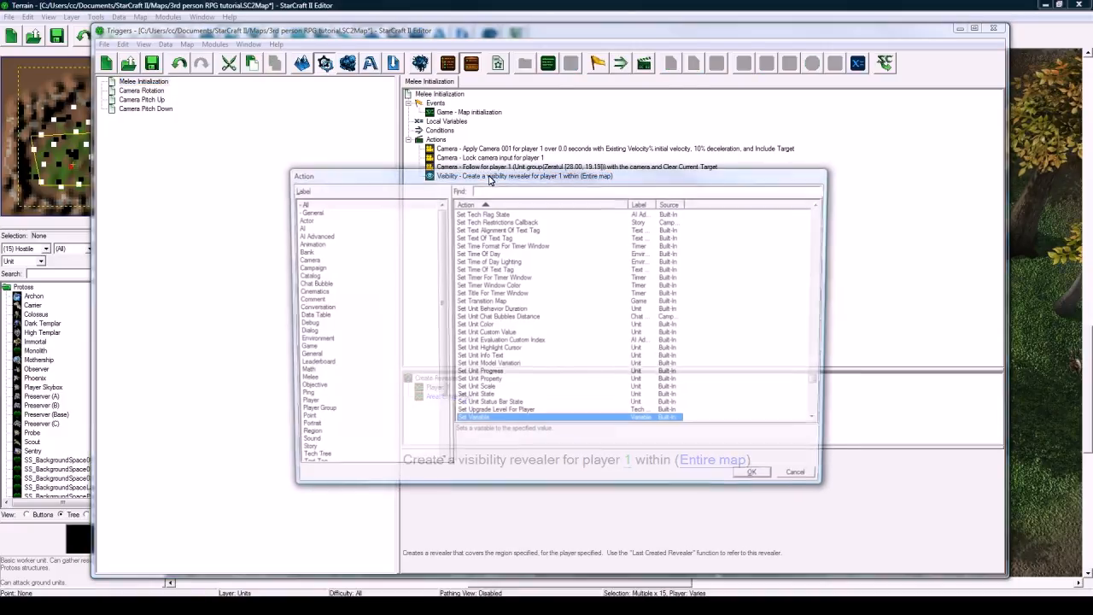
left_click(338, 427)
type("unit")
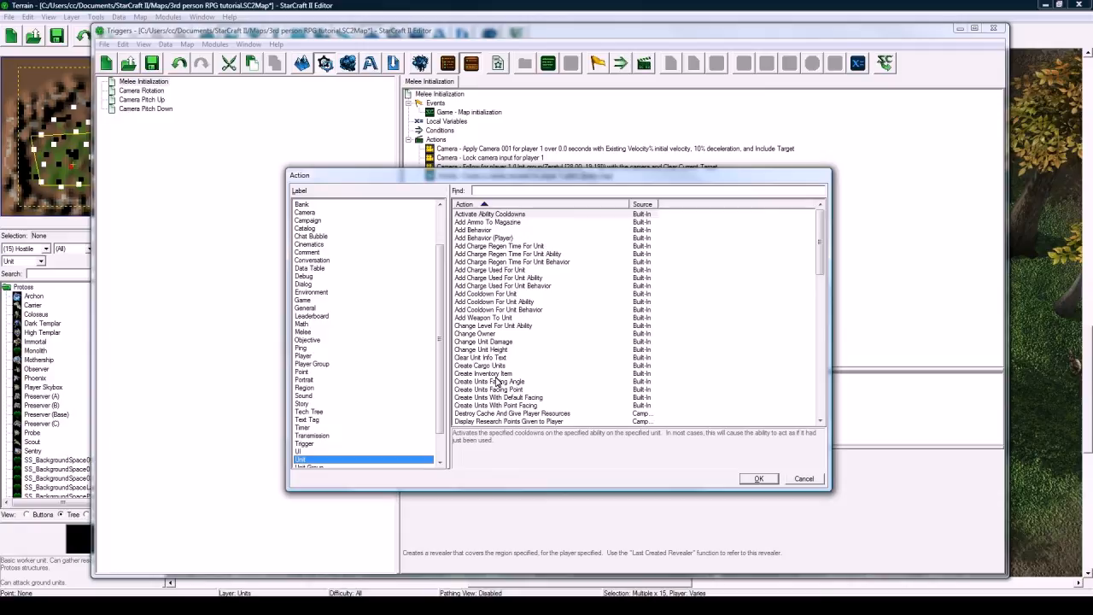
left_click(497, 381)
double_click(498, 382)
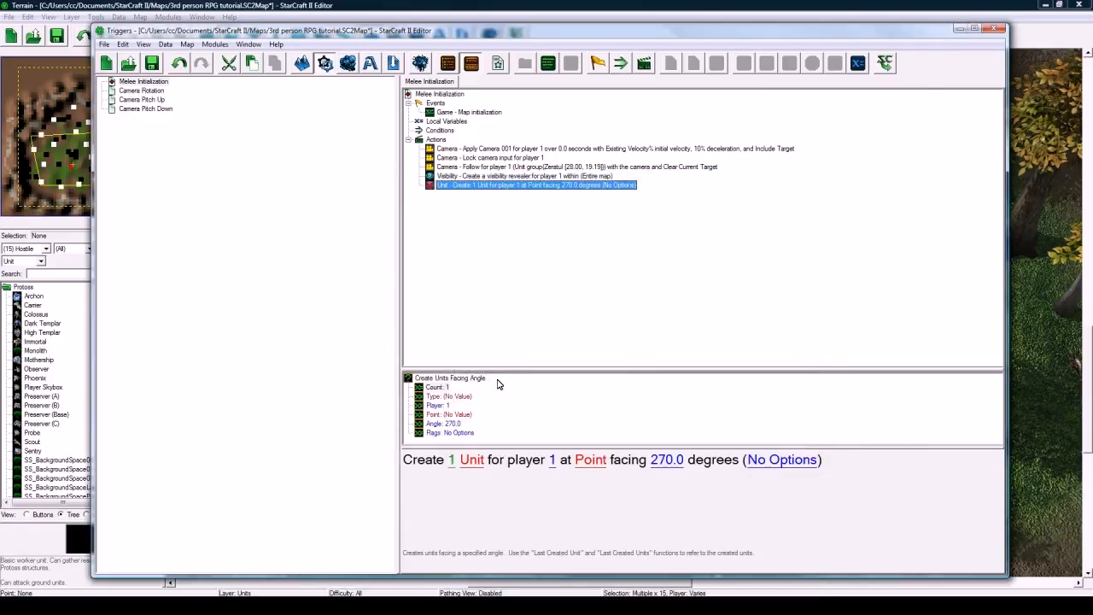
- Set the create action's unit type to Player Skybox and its owner to player 0
left_click(474, 462)
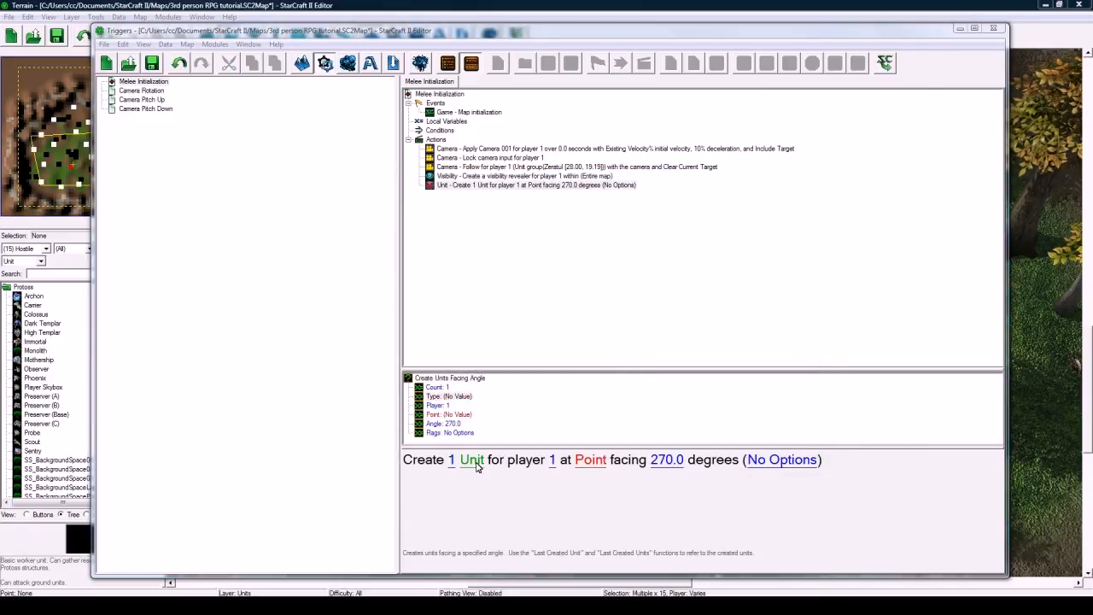
left_click(339, 321)
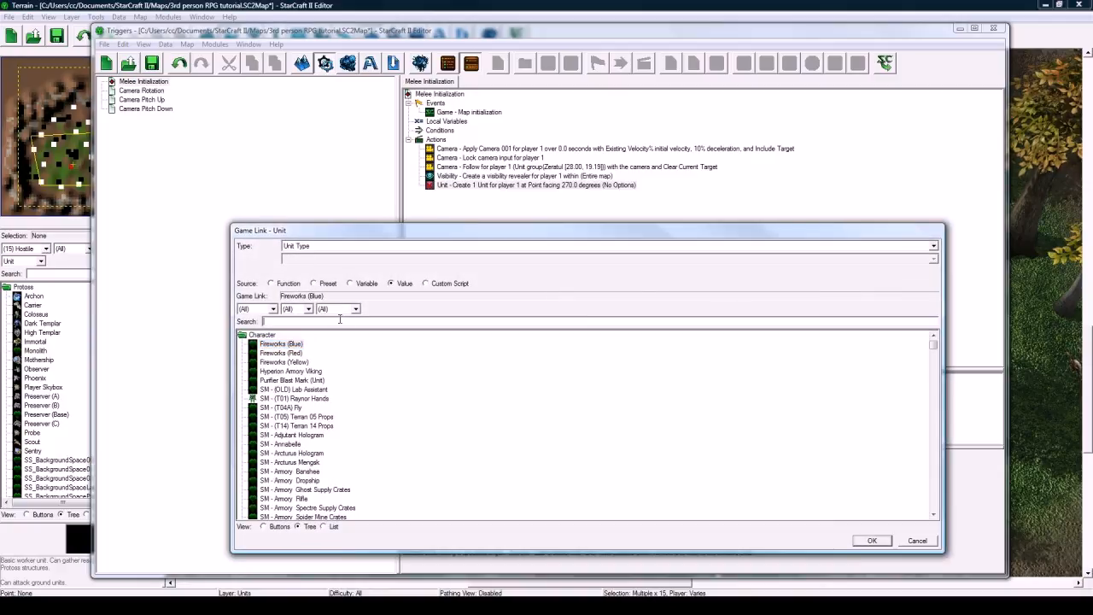
type("zkyb")
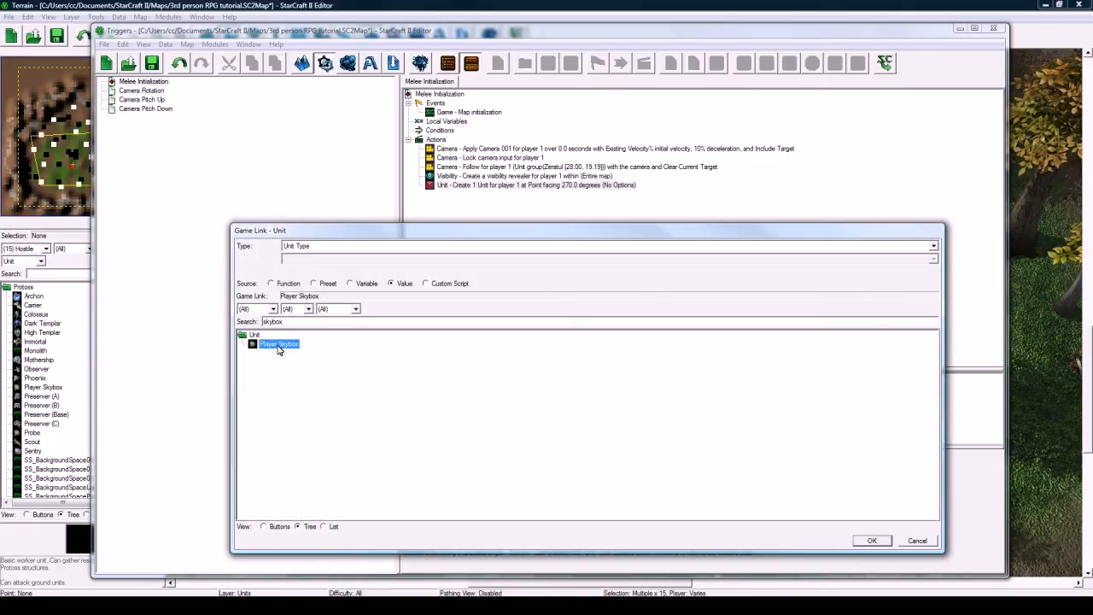
double_click(278, 344)
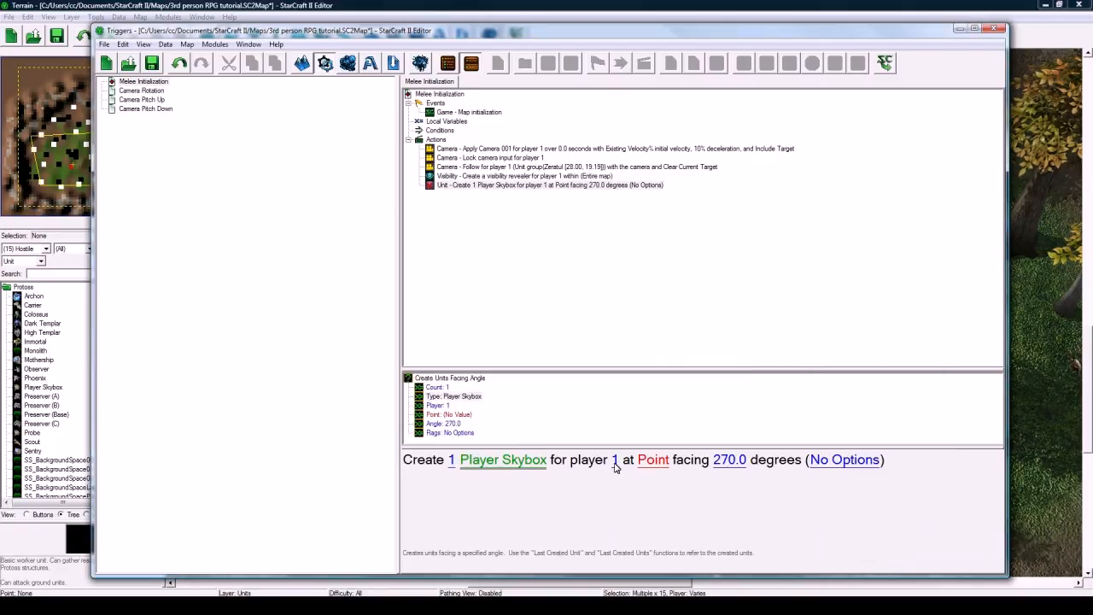
left_click(614, 460)
type("0")
key("Return")
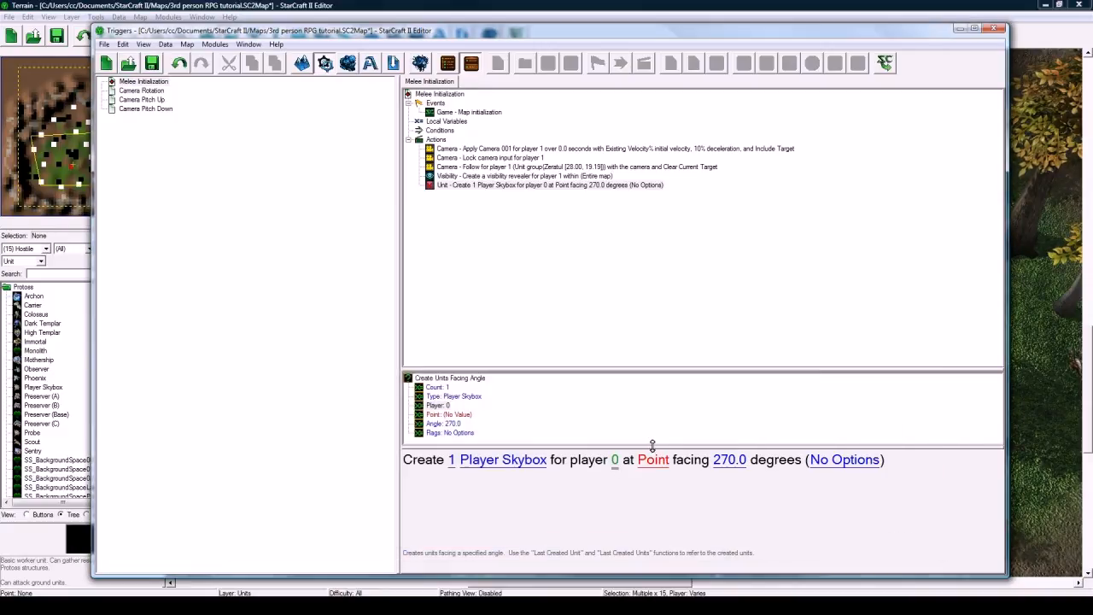
- Set the creation point to the Position of Unit for Zeratul and enable the Ignore Placement flag
left_click(653, 460)
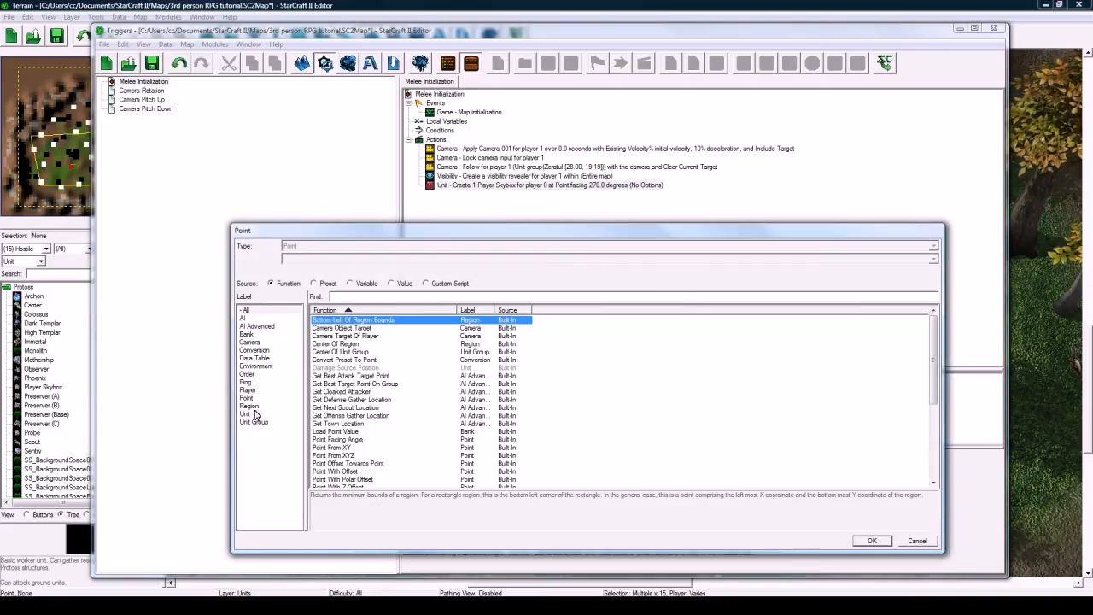
double_click(333, 328)
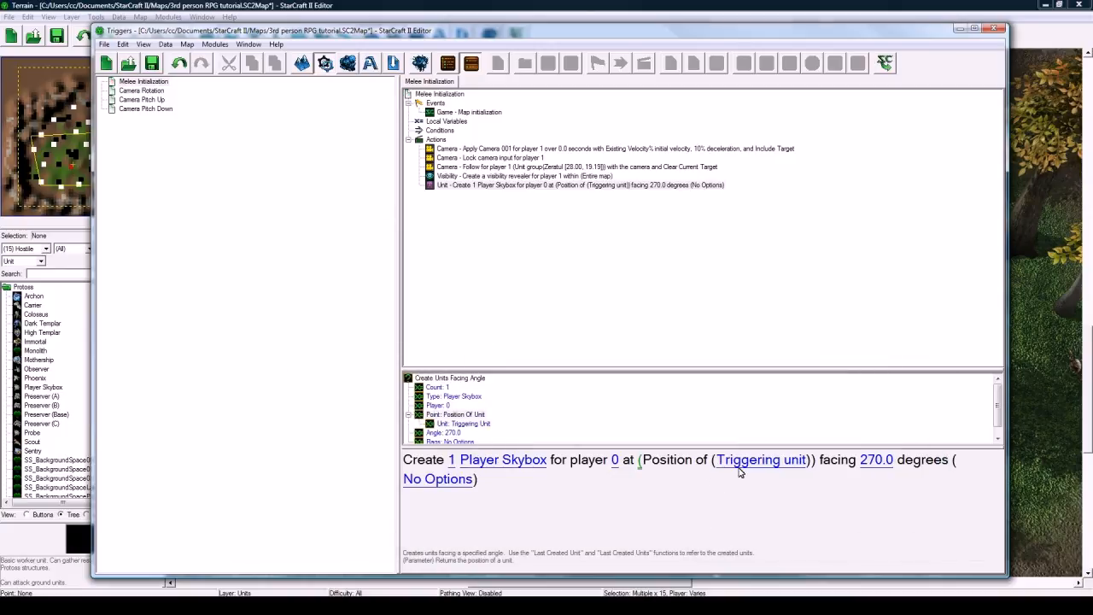
left_click(739, 469)
left_click(402, 284)
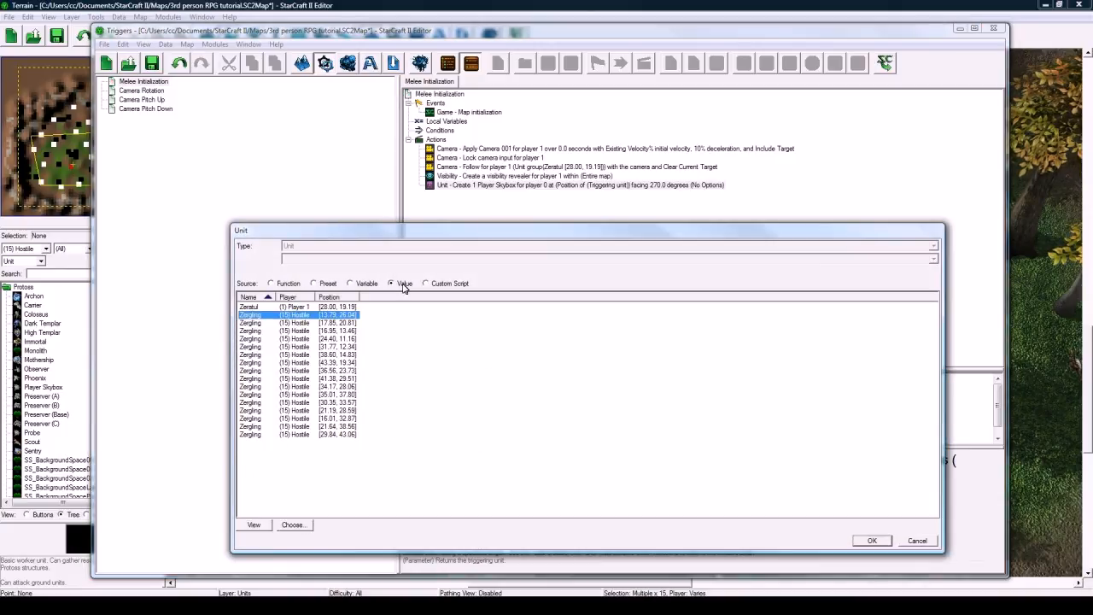
double_click(335, 307)
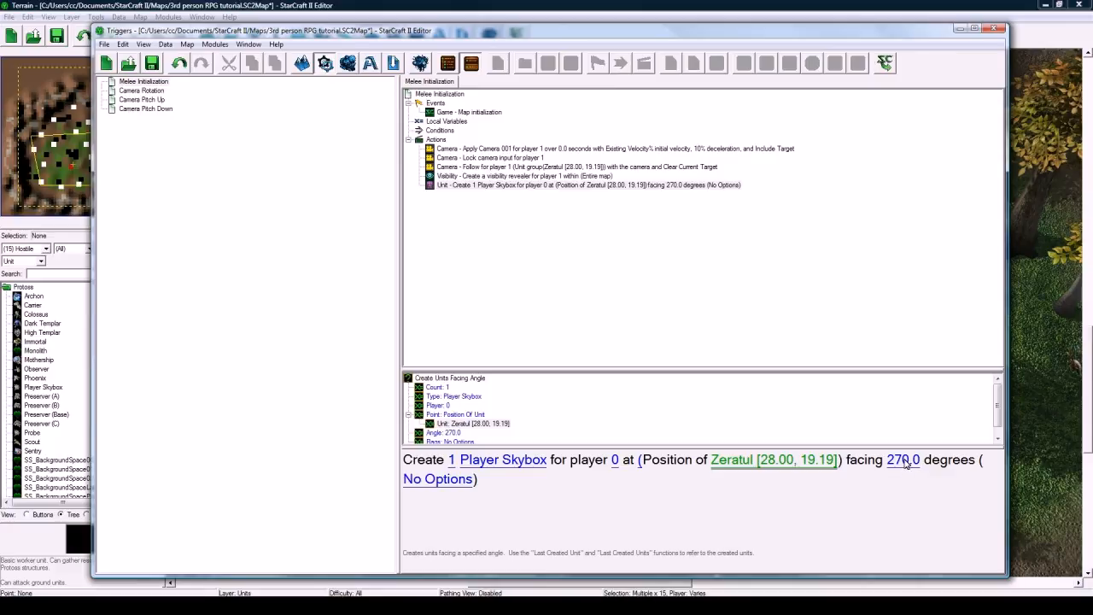
left_click(438, 480)
left_click(242, 297)
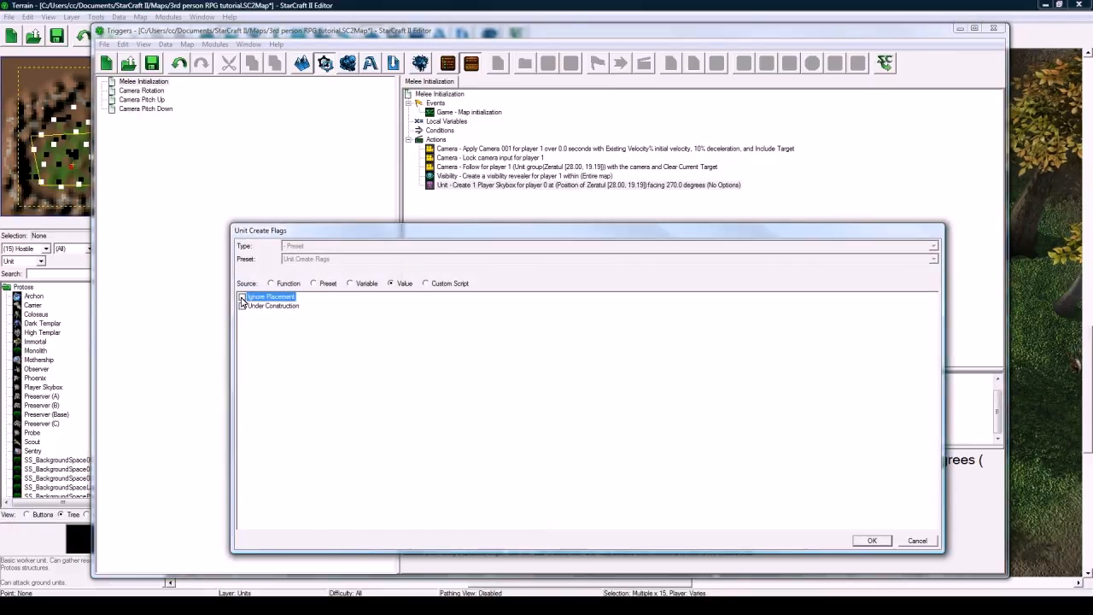
left_click(869, 543)
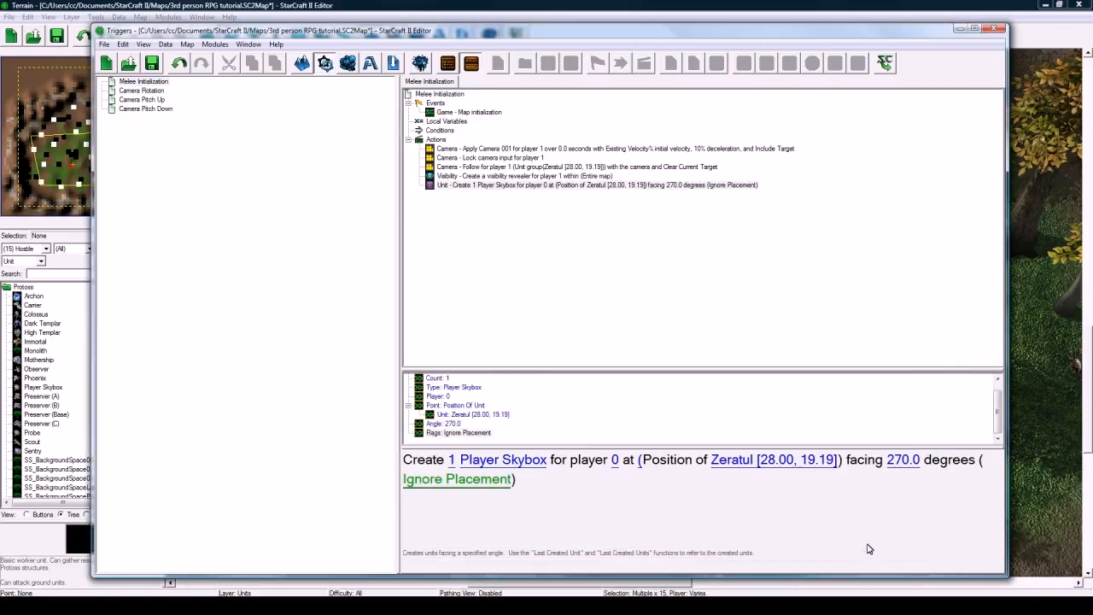
- Add an Issue Order action after the skybox creation and set its unit to Last Created Unit
left_click(534, 186)
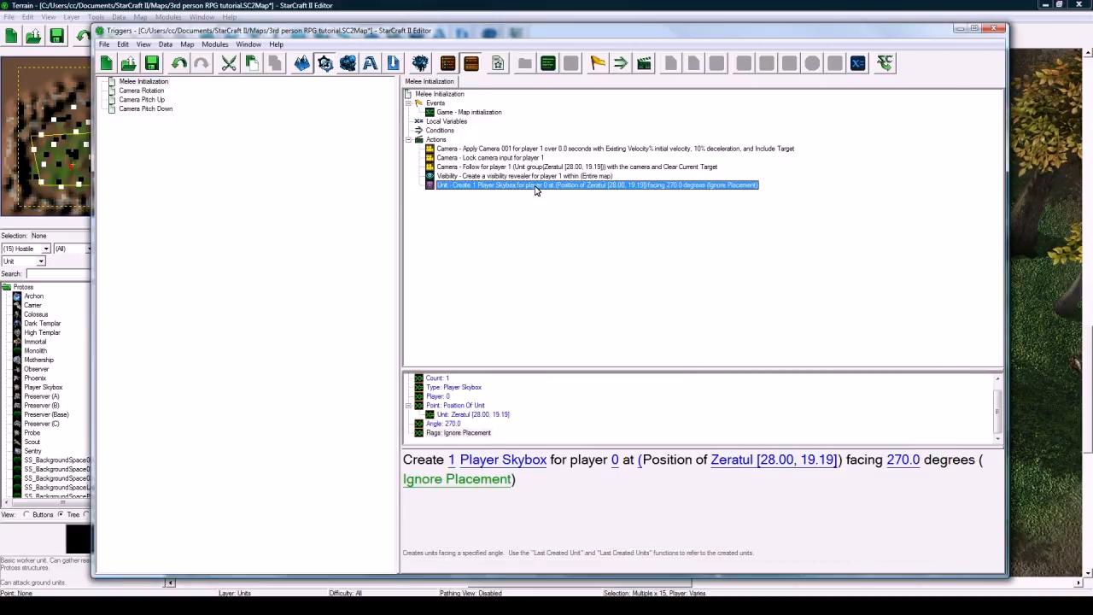
key("ctrl+r")
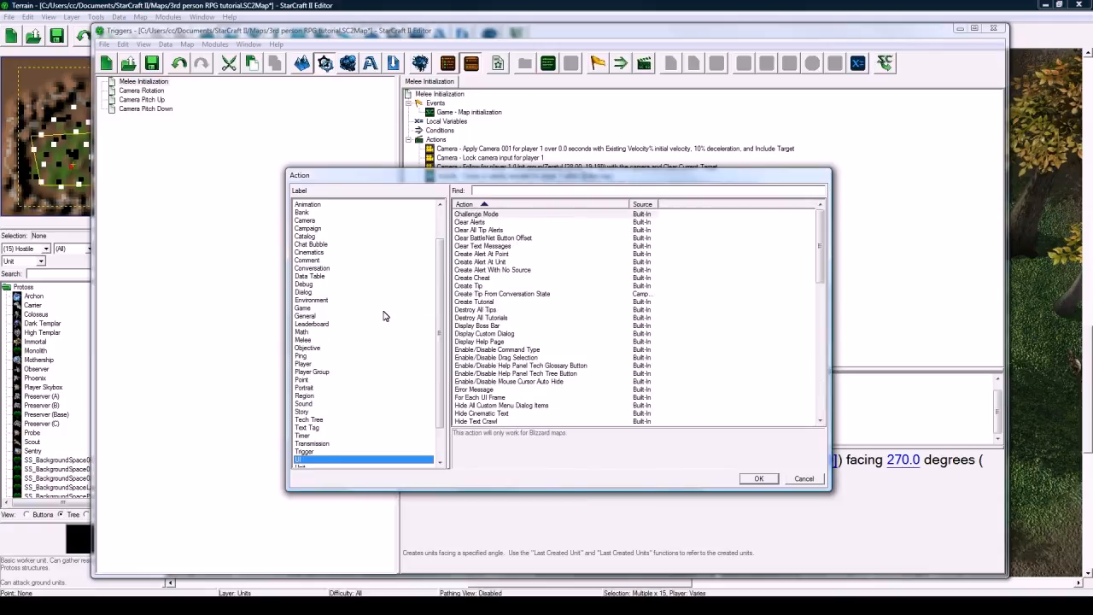
key("Down")
left_click(513, 311)
key("i")
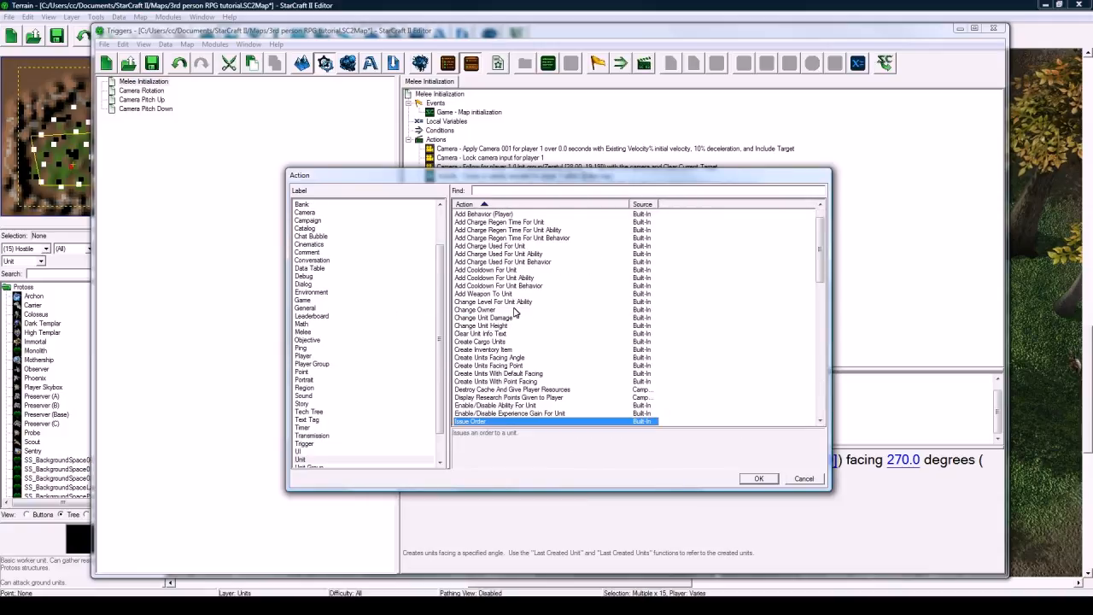
key("Return")
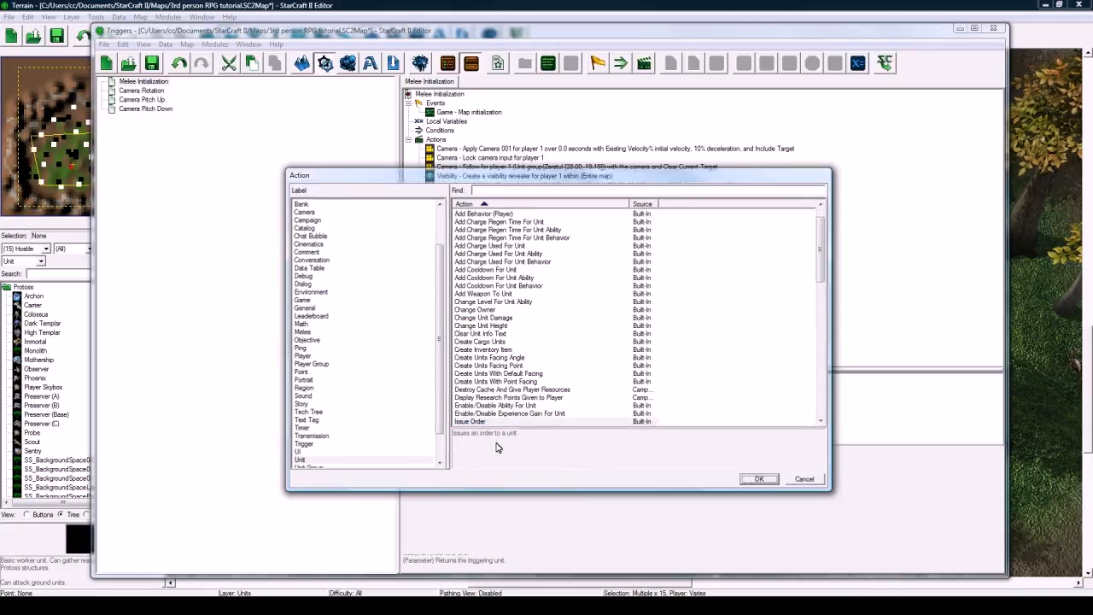
left_click(489, 461)
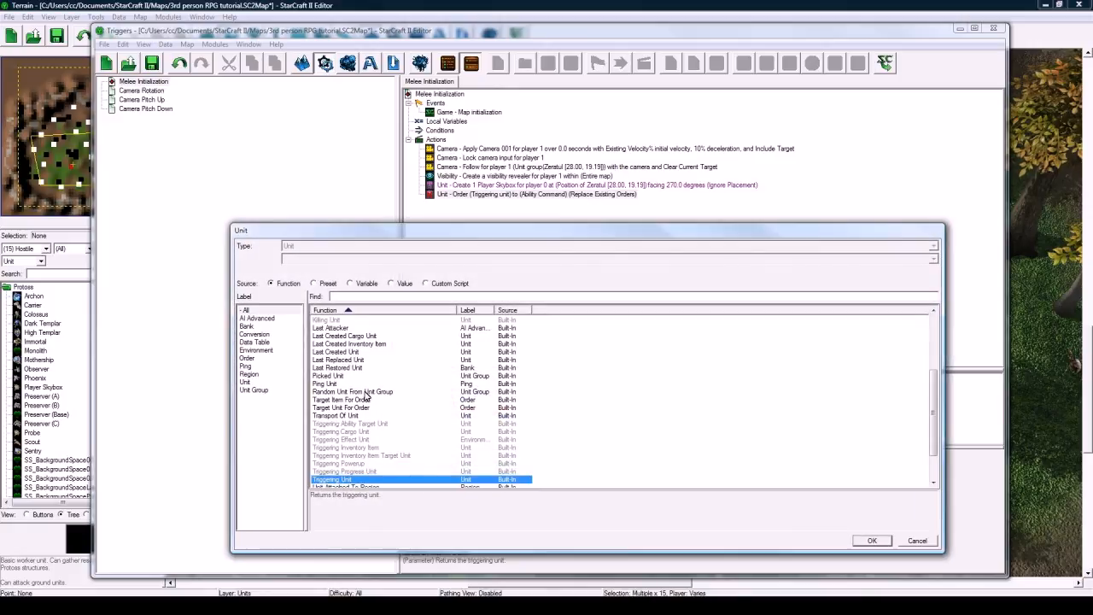
double_click(345, 351)
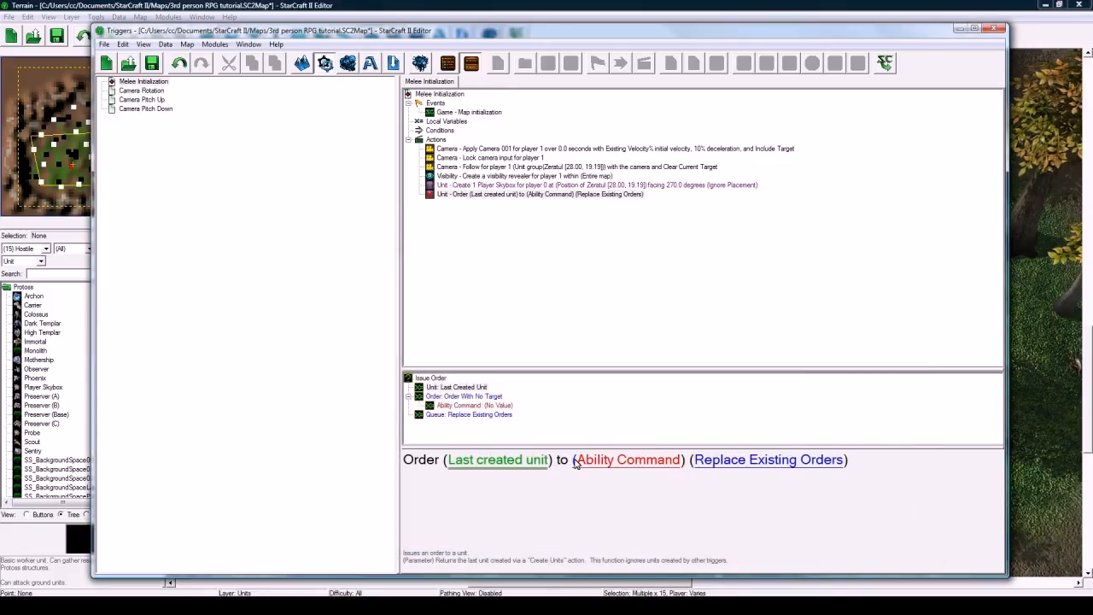
- Set the order to Order Targeting Unit with the Move command and Zeratul as the target
left_click(575, 462)
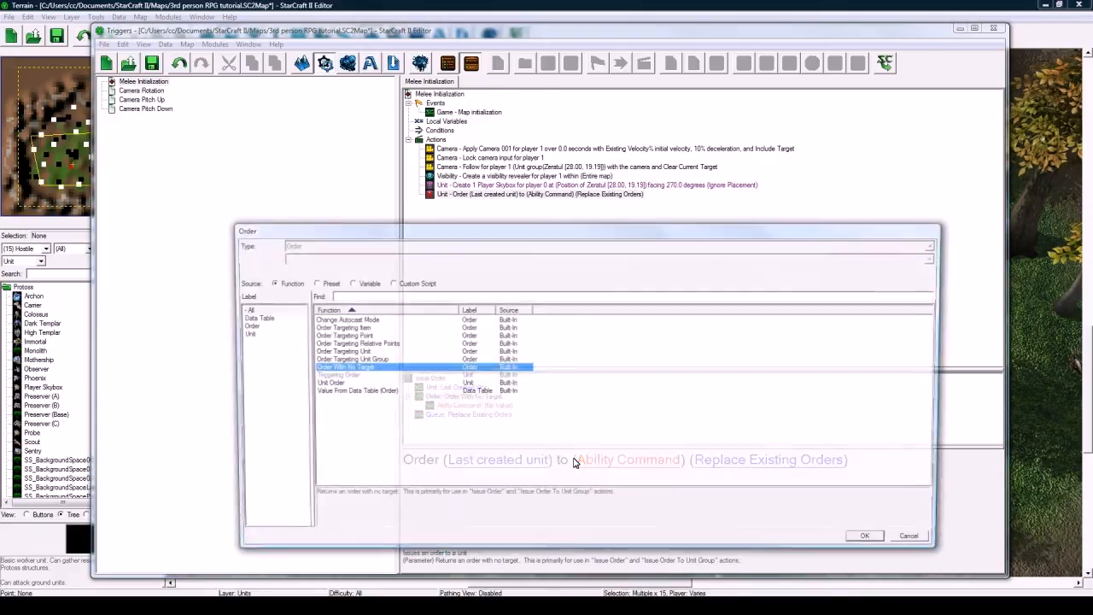
double_click(365, 352)
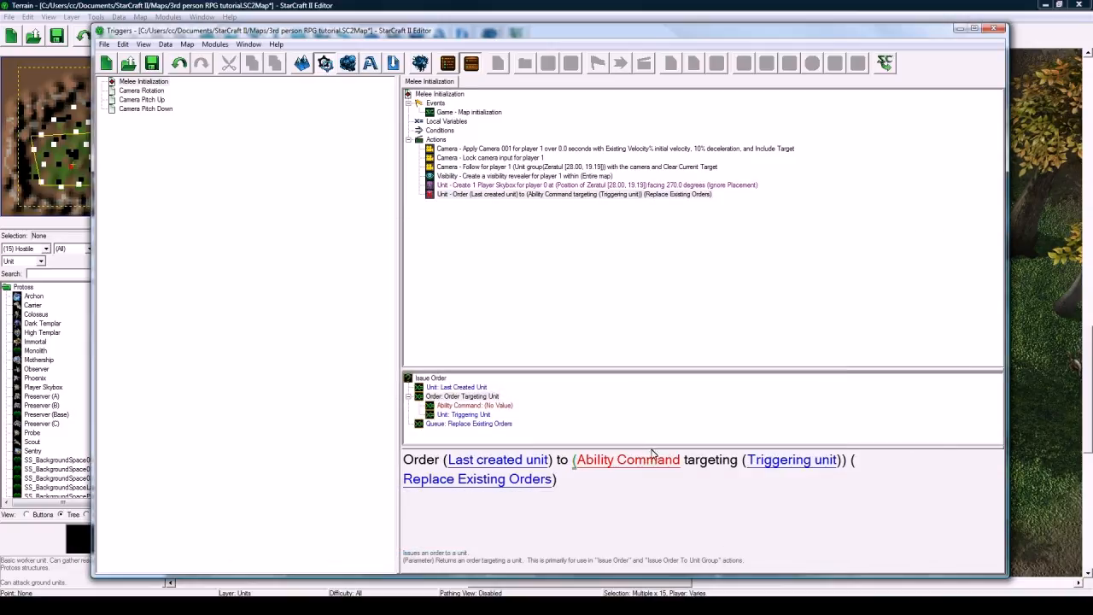
left_click(654, 453)
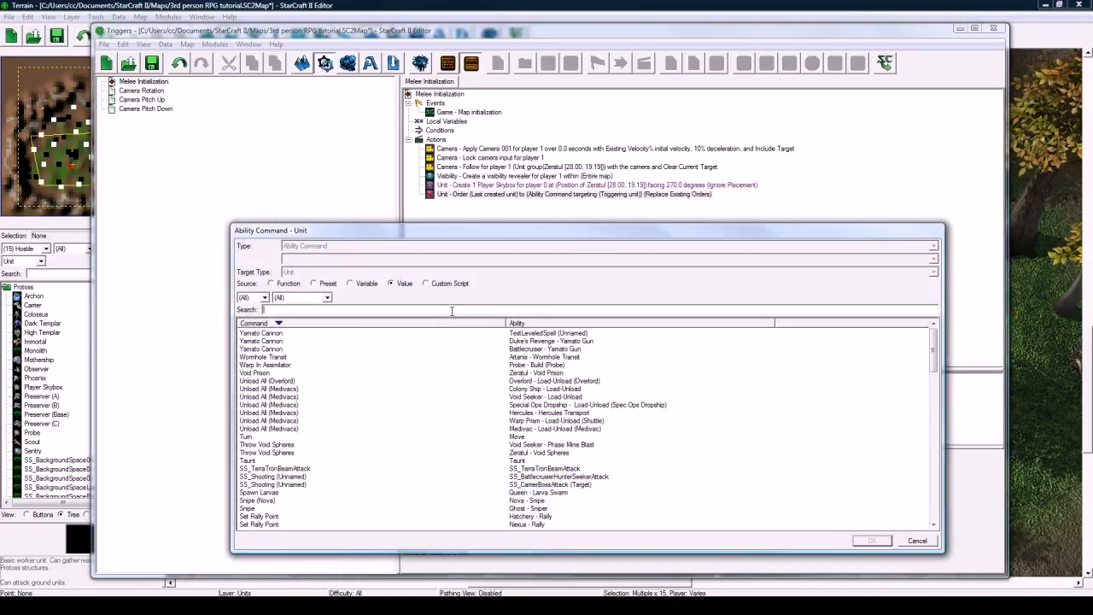
type("move")
double_click(451, 367)
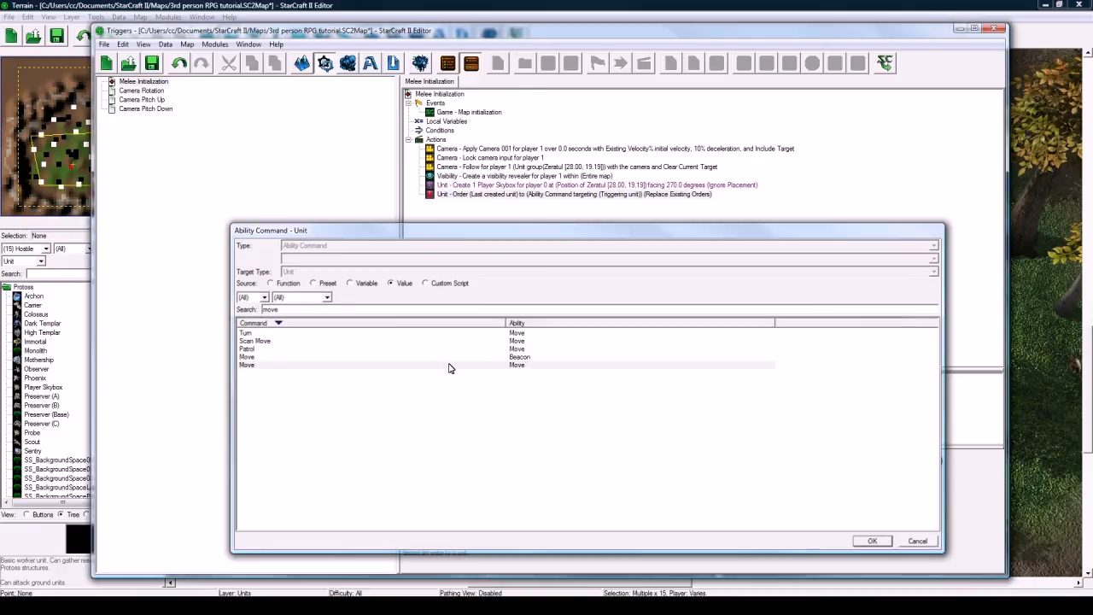
left_click(739, 468)
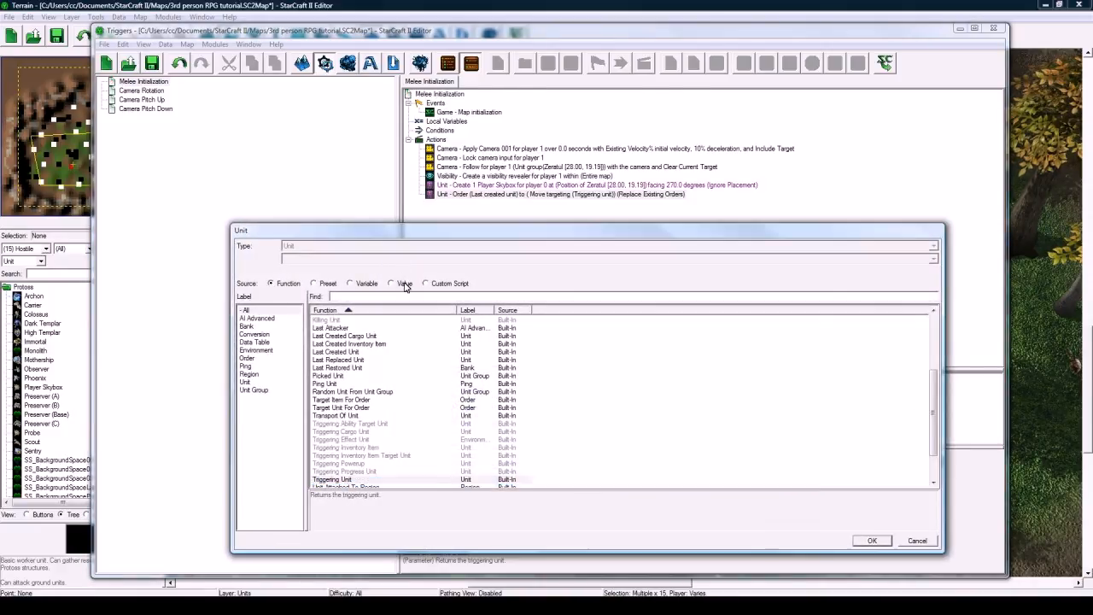
left_click(399, 283)
double_click(264, 307)
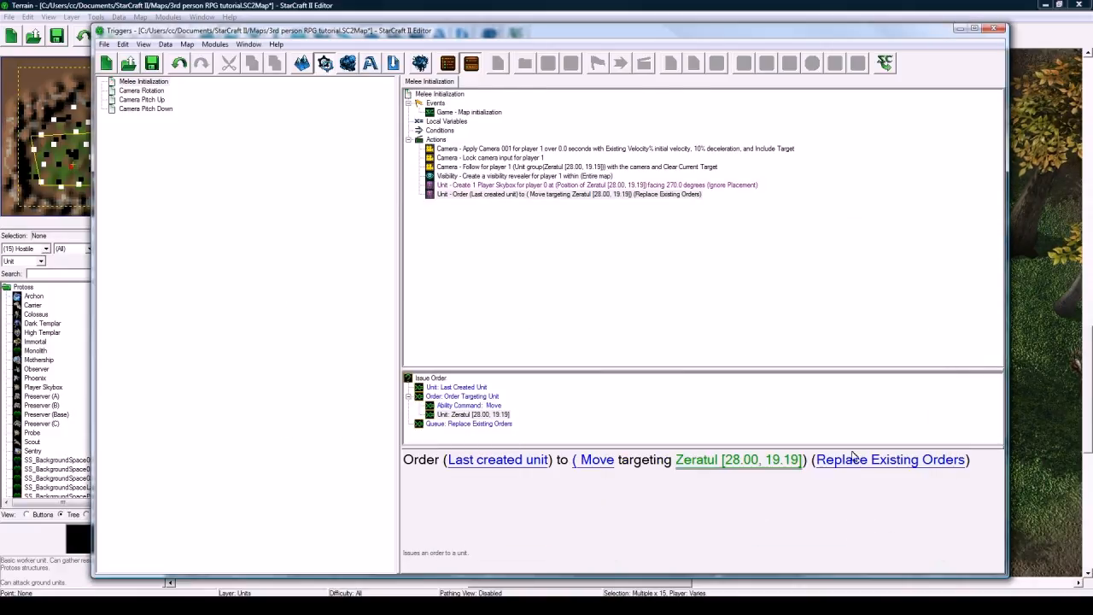
- Compare the skybox creation and Move order actions in Melee Initialization, checking Zeratul in the terrain view
left_click(639, 196)
left_click(620, 5)
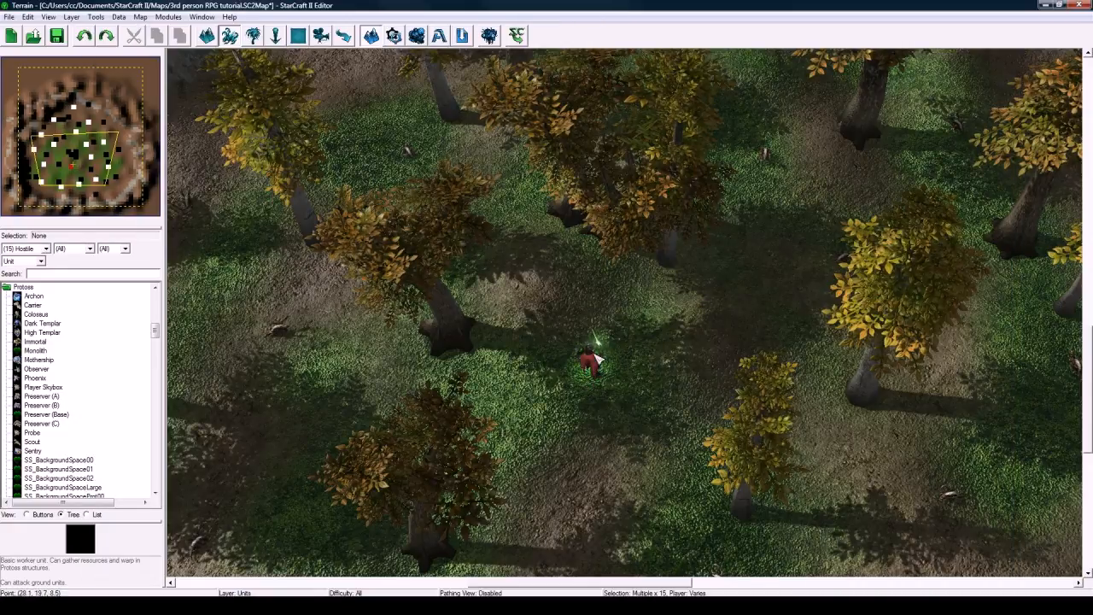
key("F7")
key("F6")
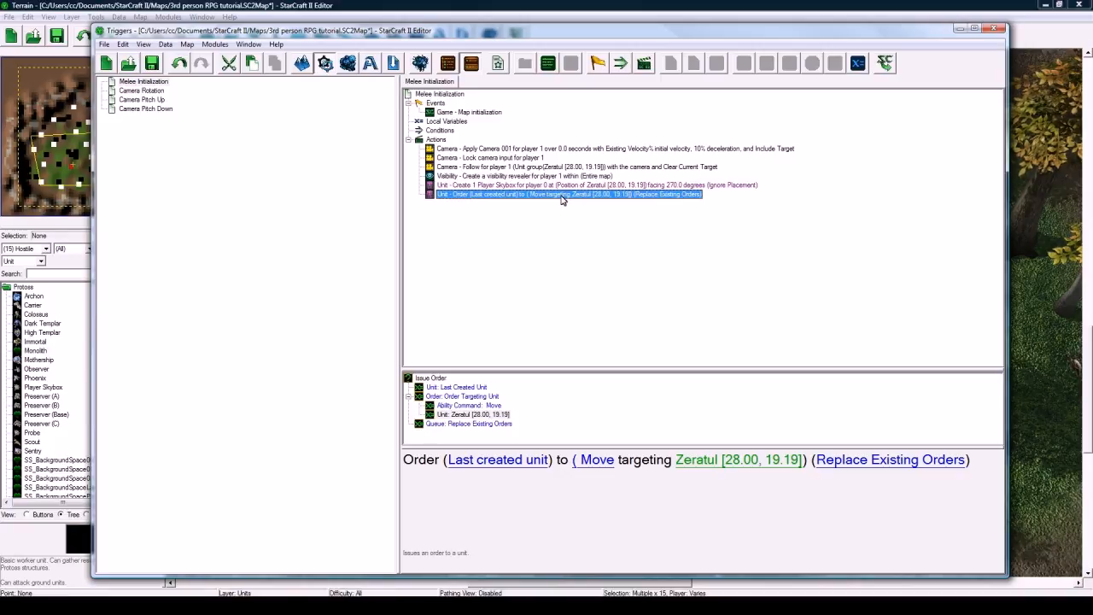
left_click(669, 5)
key("F6")
left_click(533, 184)
left_click(536, 193)
left_click(533, 184)
left_click(536, 194)
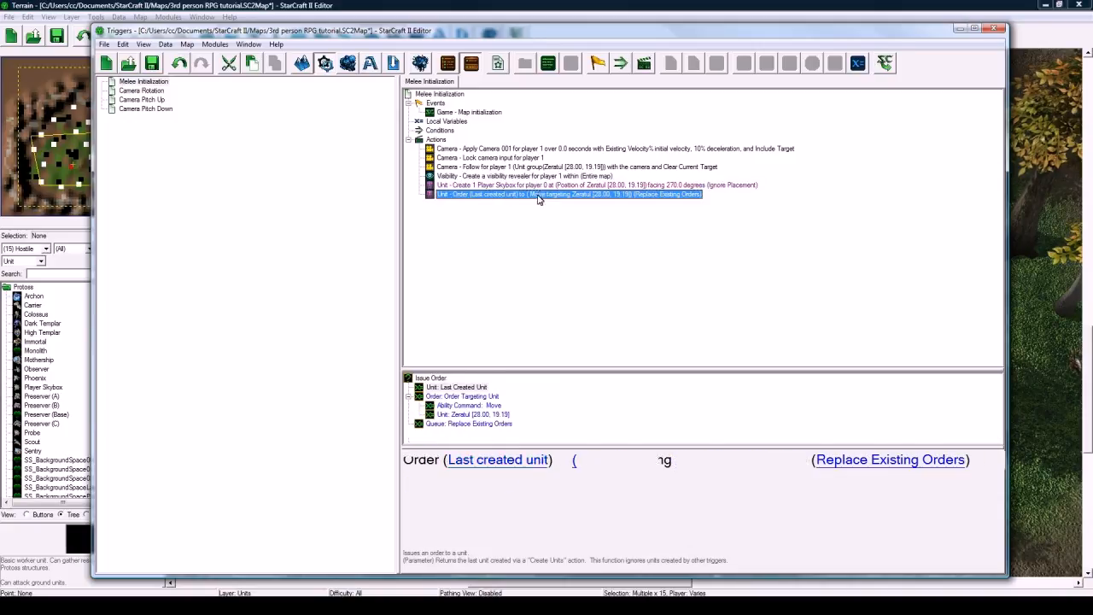
left_click(533, 184)
left_click(536, 194)
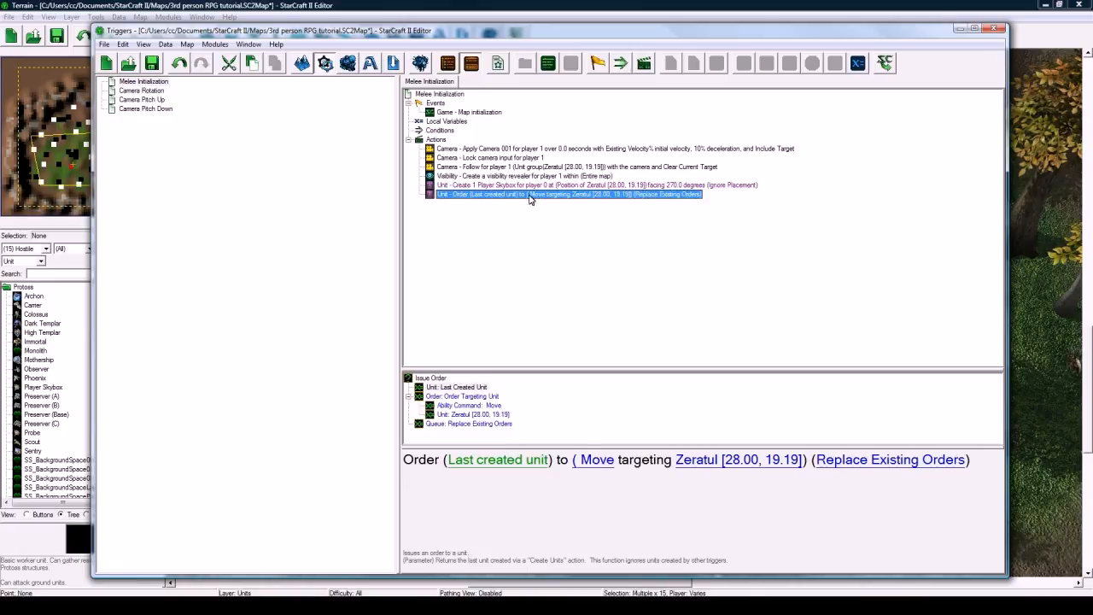
left_click(536, 185)
left_click(536, 193)
left_click(537, 185)
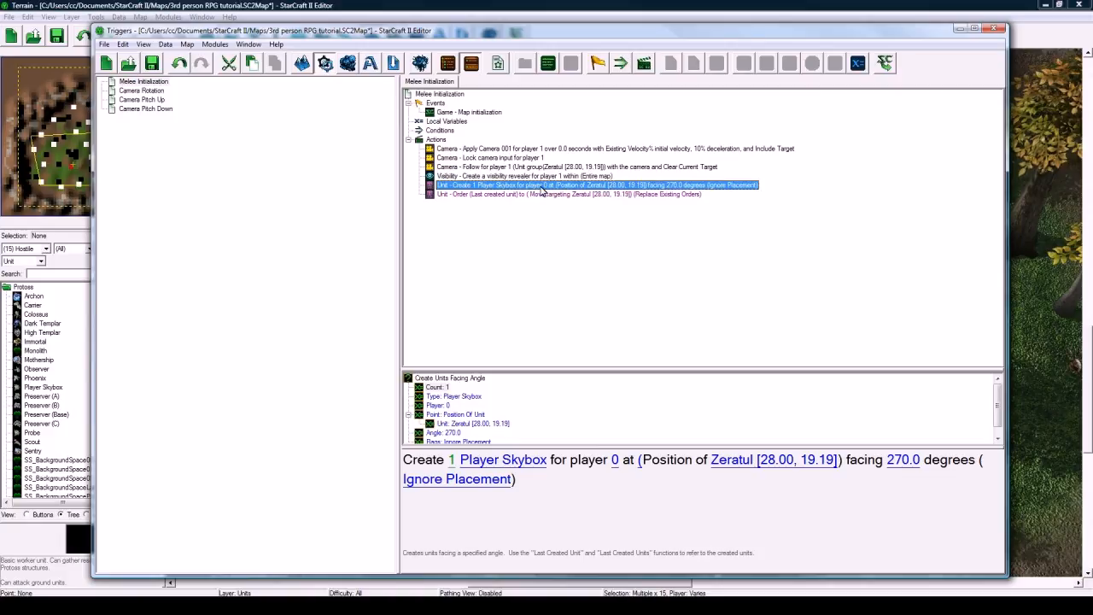
left_click(487, 194)
left_click(498, 186)
- Display all Terrain Texture Sets in the Data Editor without a search filter and select Agria (Jungle)
left_click(502, 607)
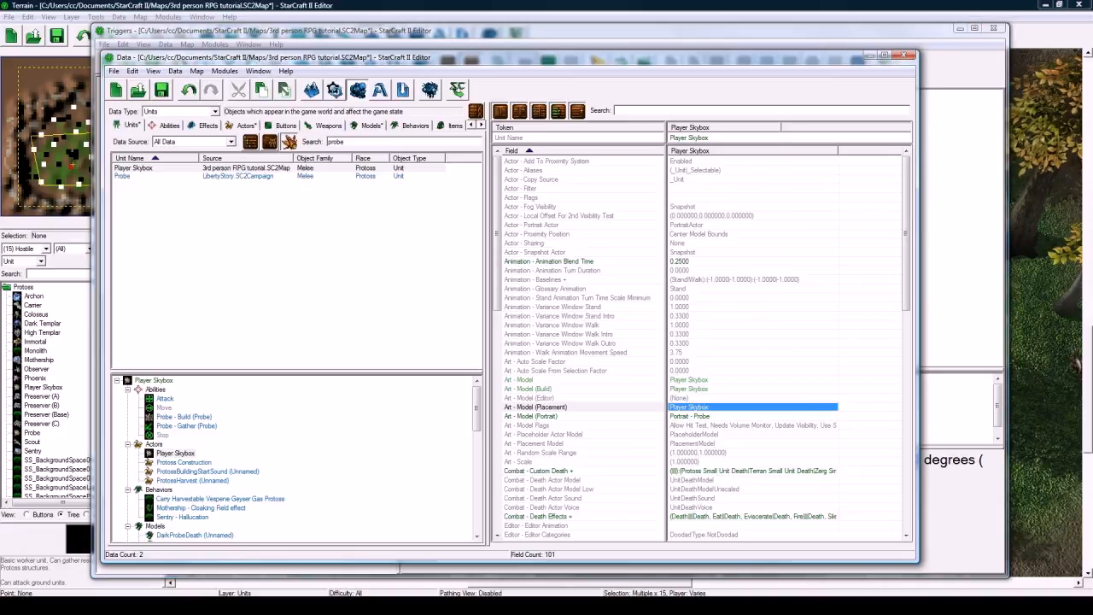
left_click(203, 114)
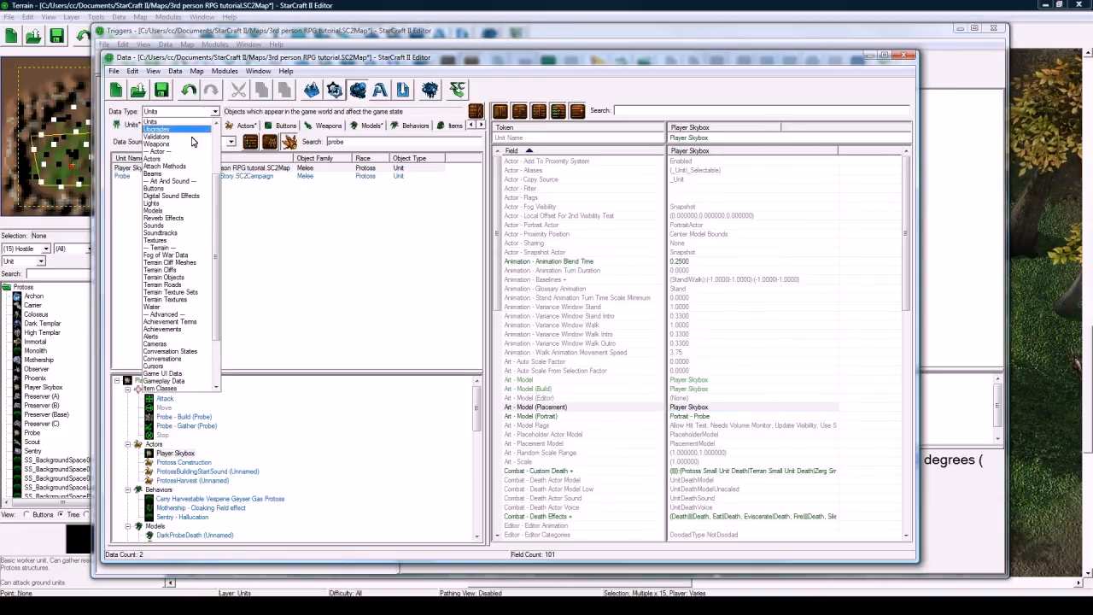
left_click(171, 292)
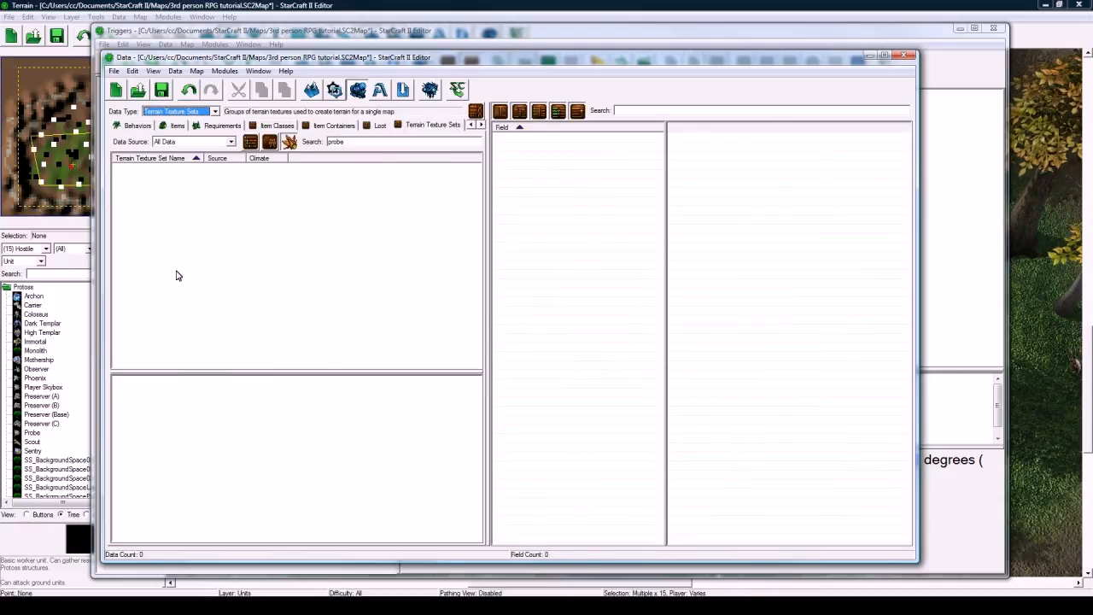
double_click(362, 142)
key("BackSpace")
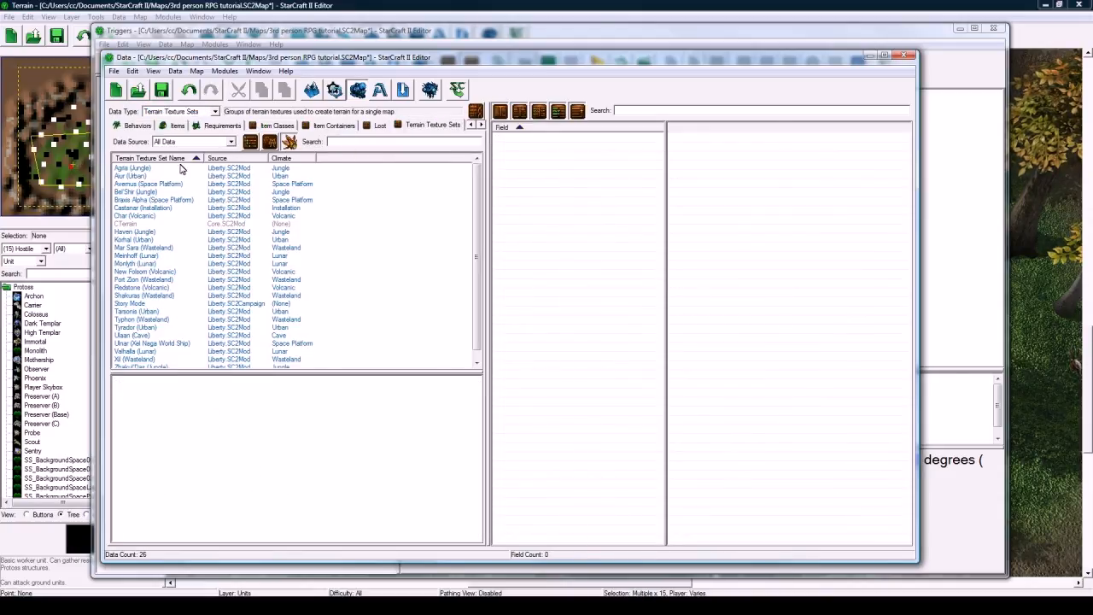
left_click(132, 168)
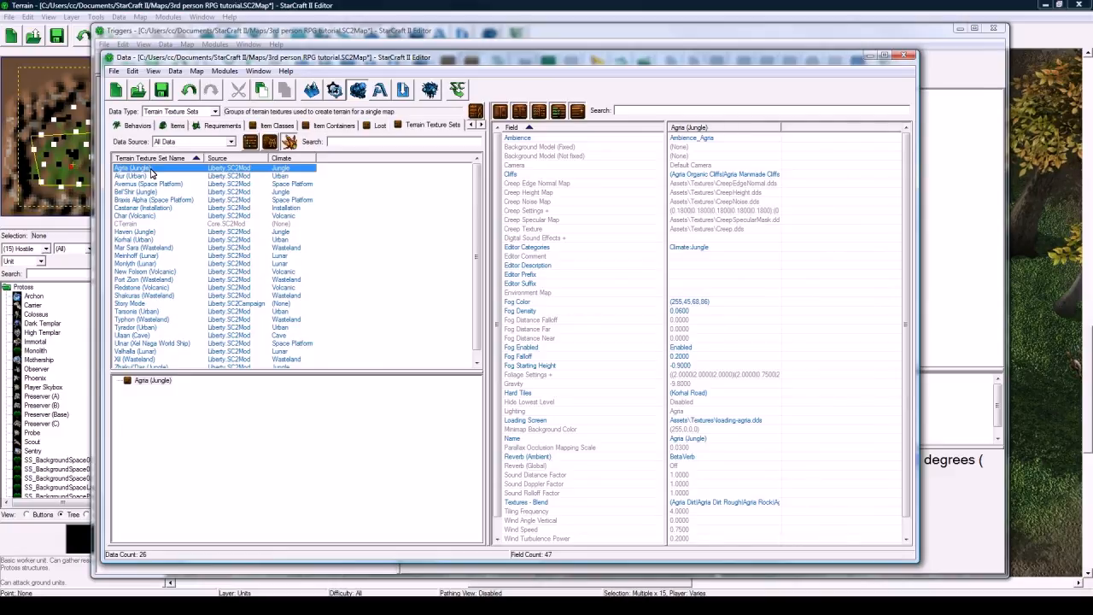
- Set the Agria (Jungle) Fog Color to a pale bluish white with values 255,242,248,255
double_click(696, 304)
left_click(364, 204)
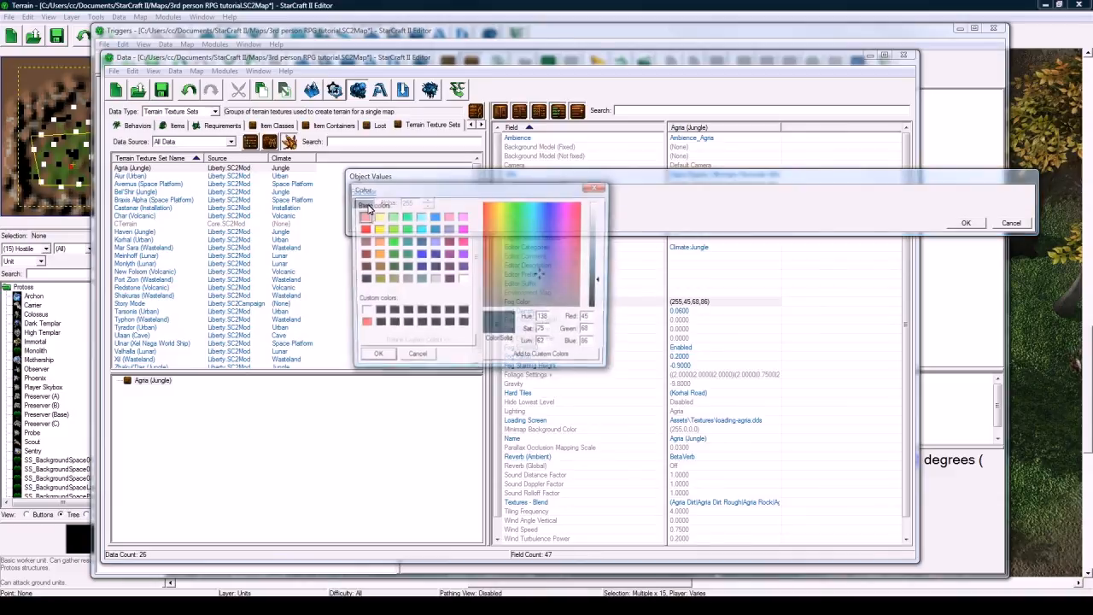
left_click(536, 203)
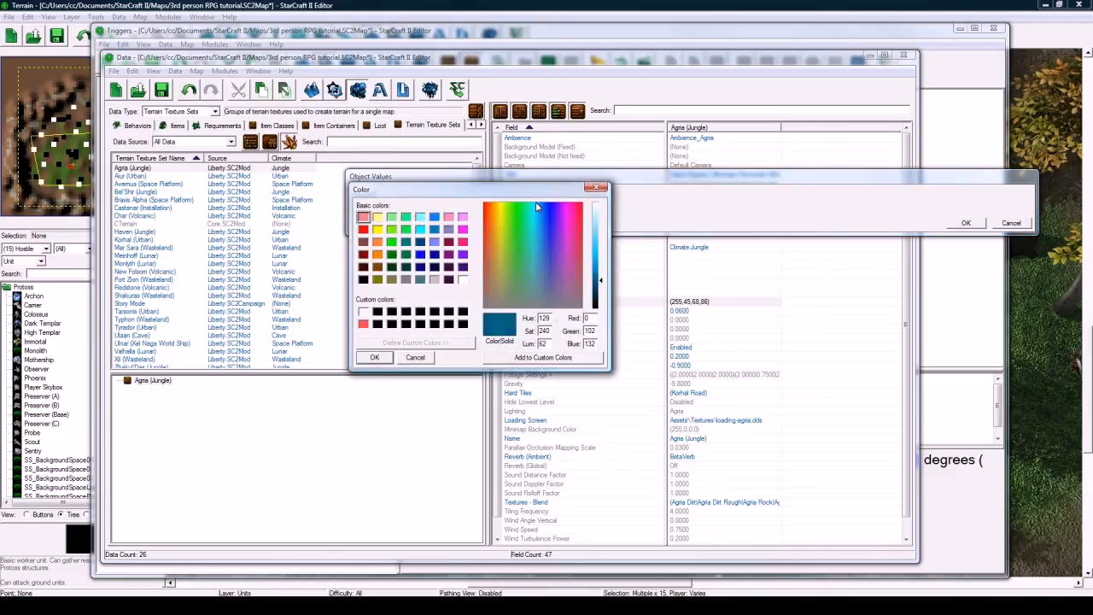
left_click_drag(538, 204, 544, 203)
left_click(600, 205)
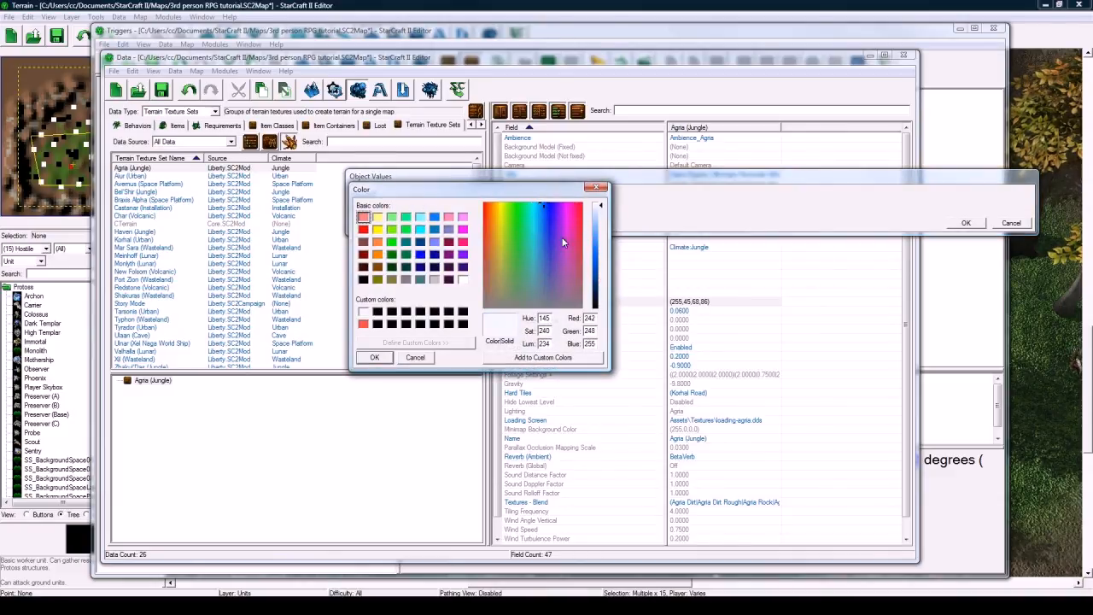
left_click(497, 357)
left_click(363, 323)
left_click(374, 357)
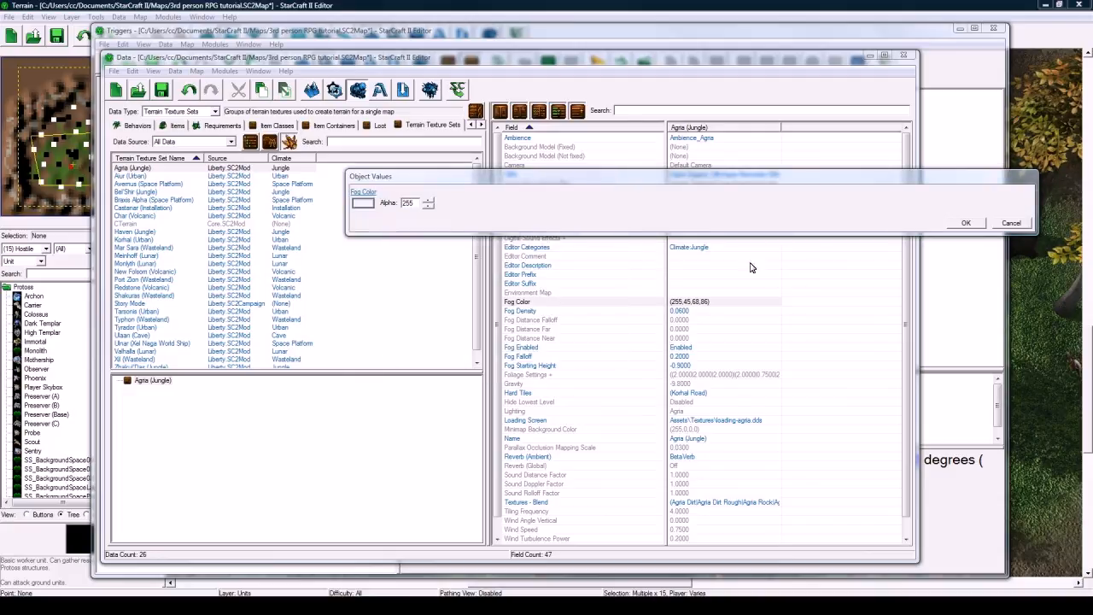
left_click(963, 224)
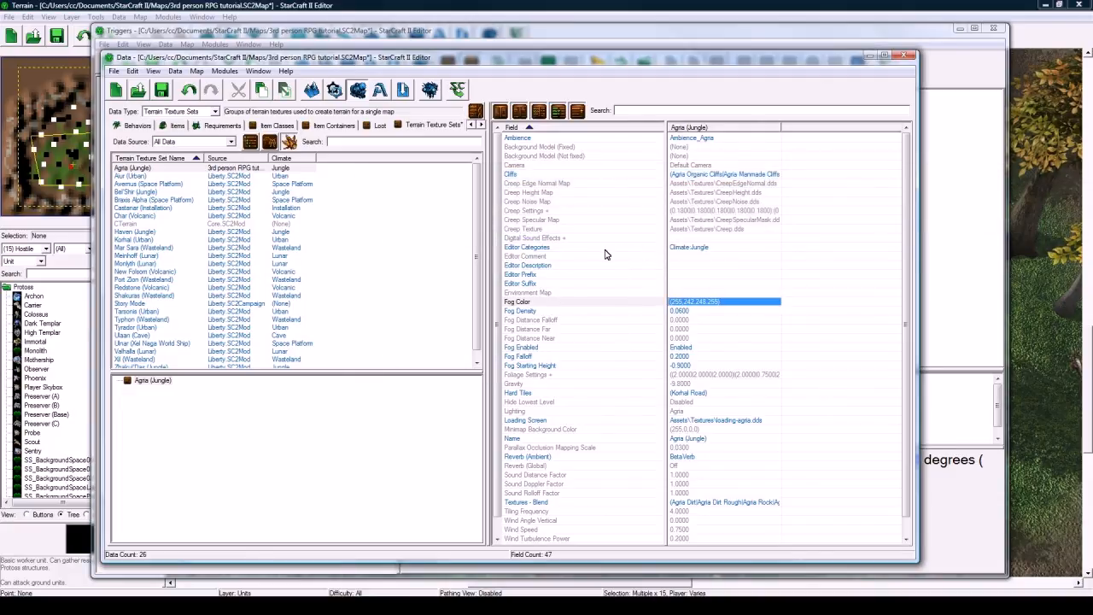
- Set the Agria (Jungle) Fog Density to 1 and Fog Distance Falloff to 4
double_click(693, 314)
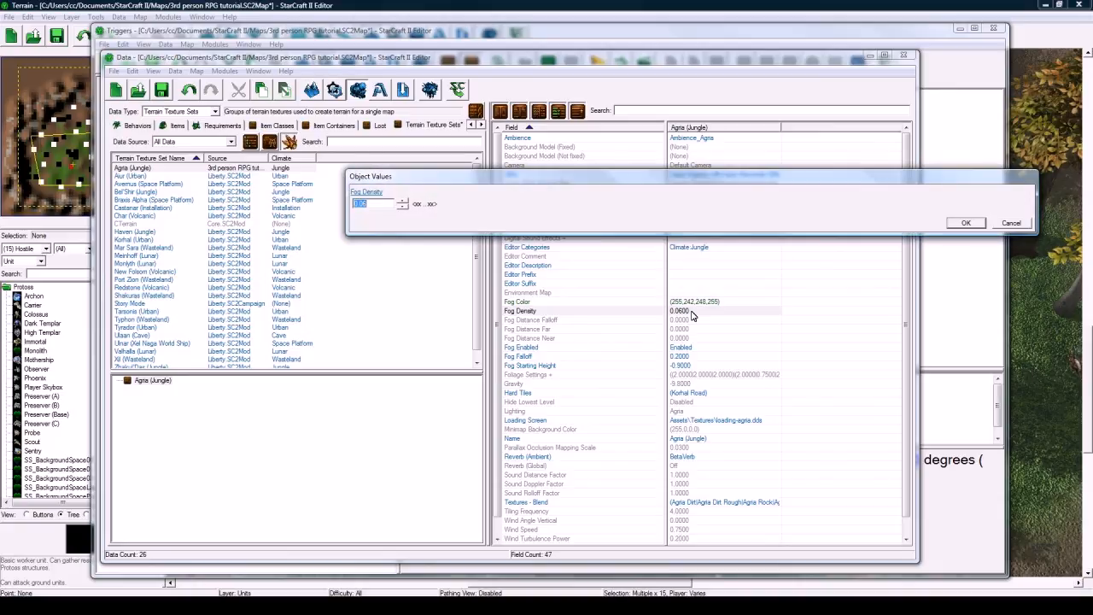
type("1")
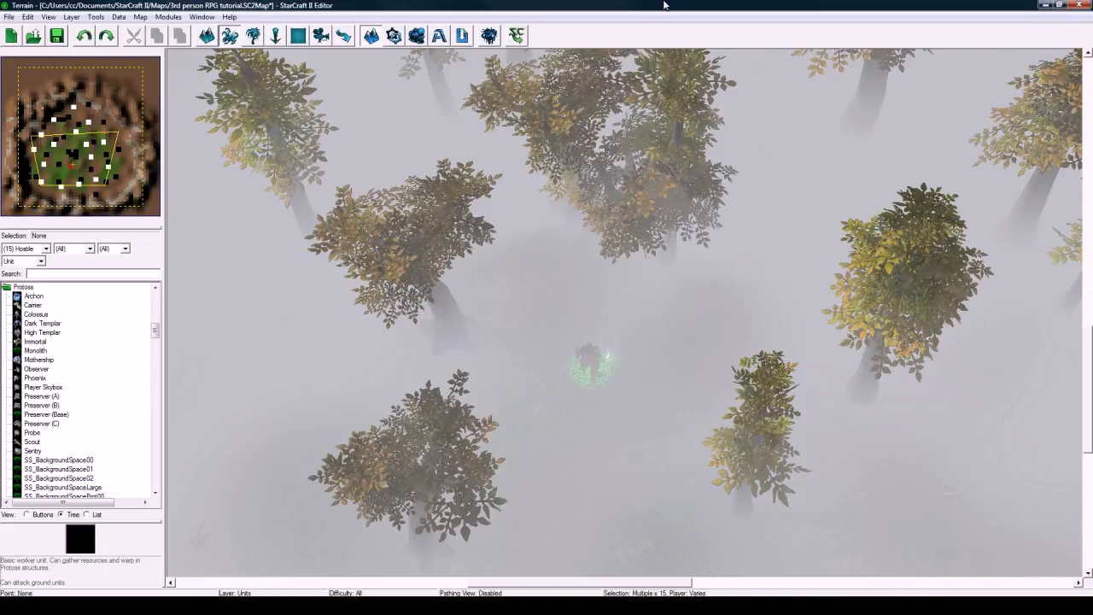
left_click(483, 607)
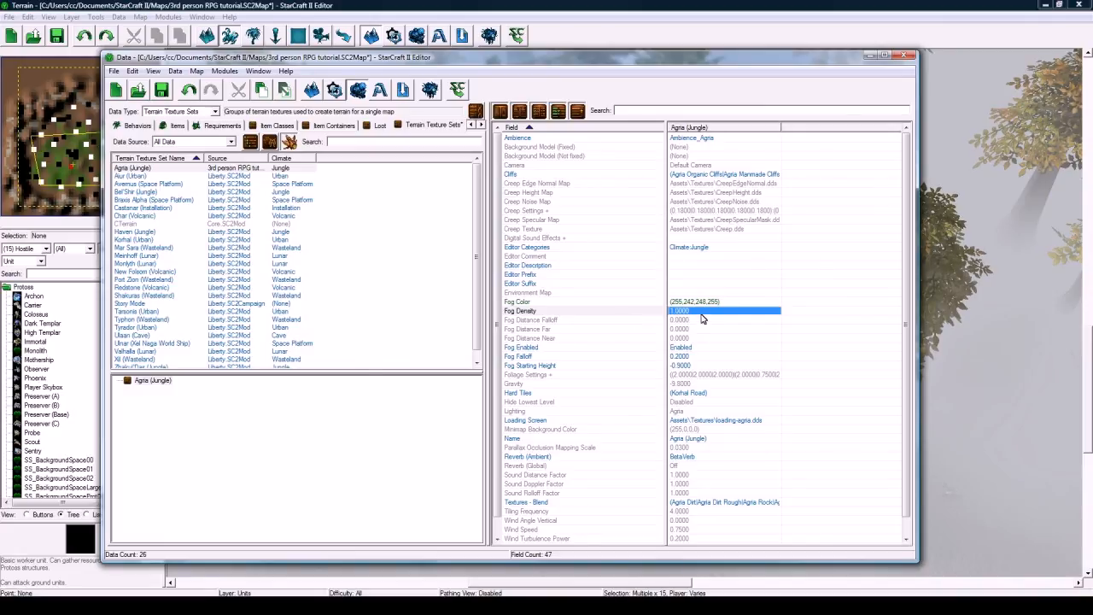
double_click(692, 321)
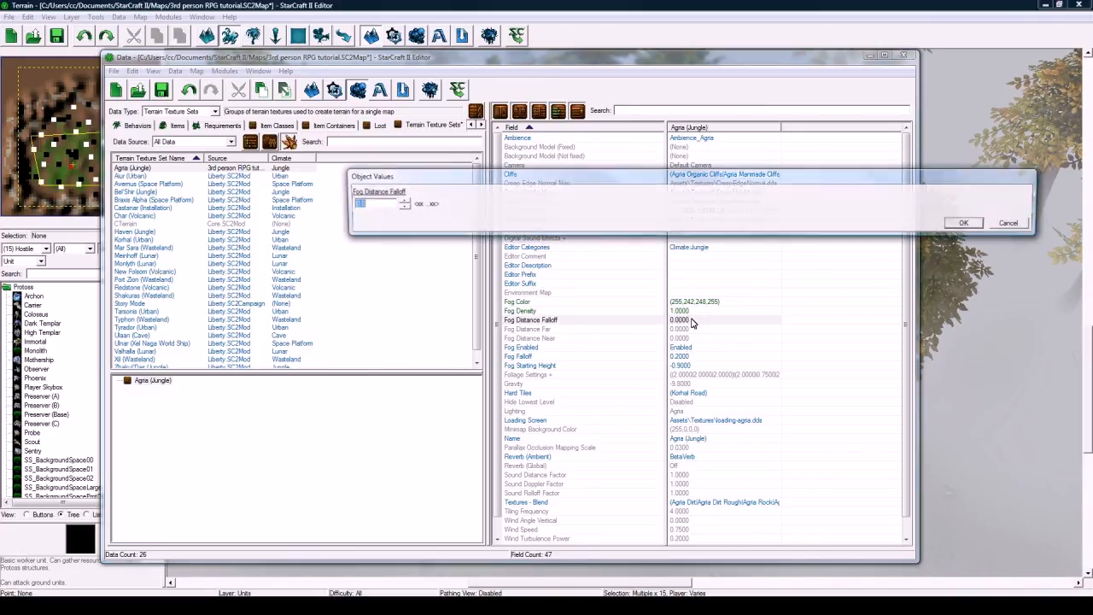
type("4")
key("Return")
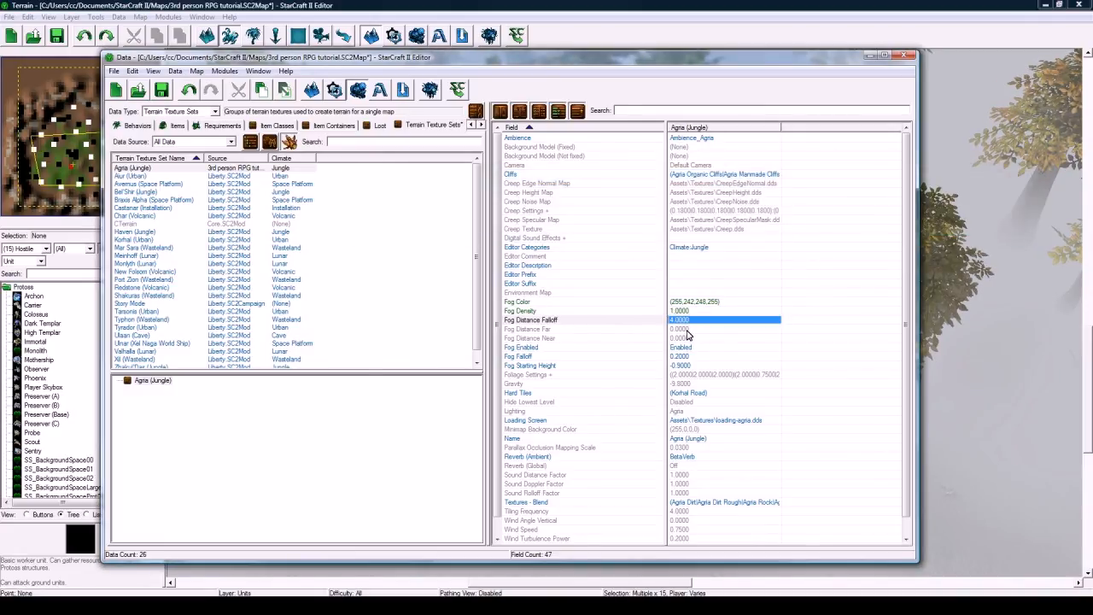
- Set Fog Distance Far to 60 and Fog Distance Near to 35, checking the fog around Zeratul in the terrain view
double_click(690, 329)
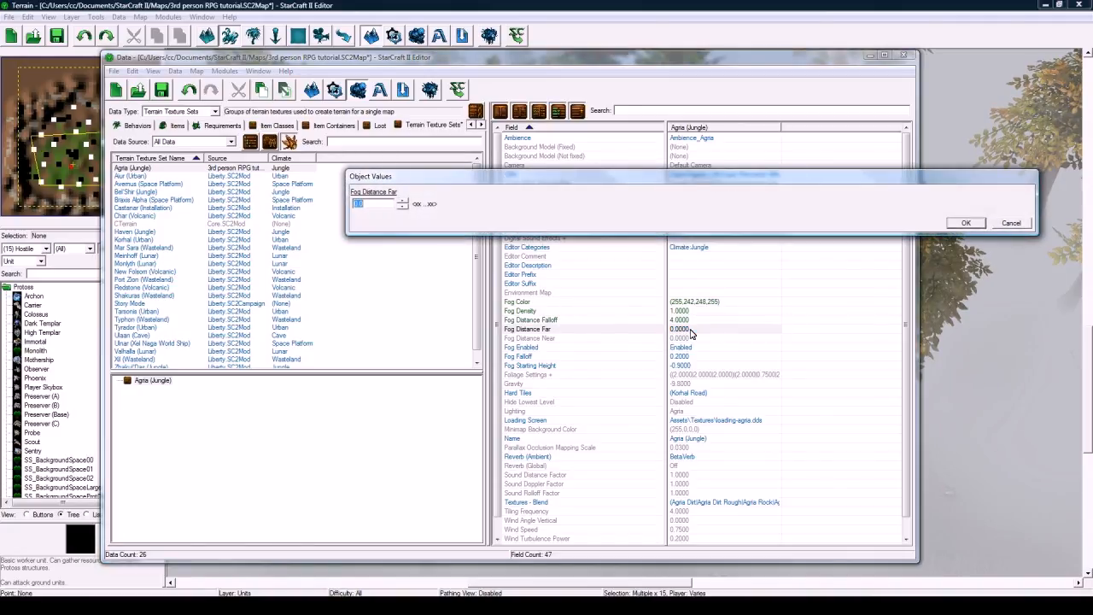
type("60")
key("Return")
double_click(689, 338)
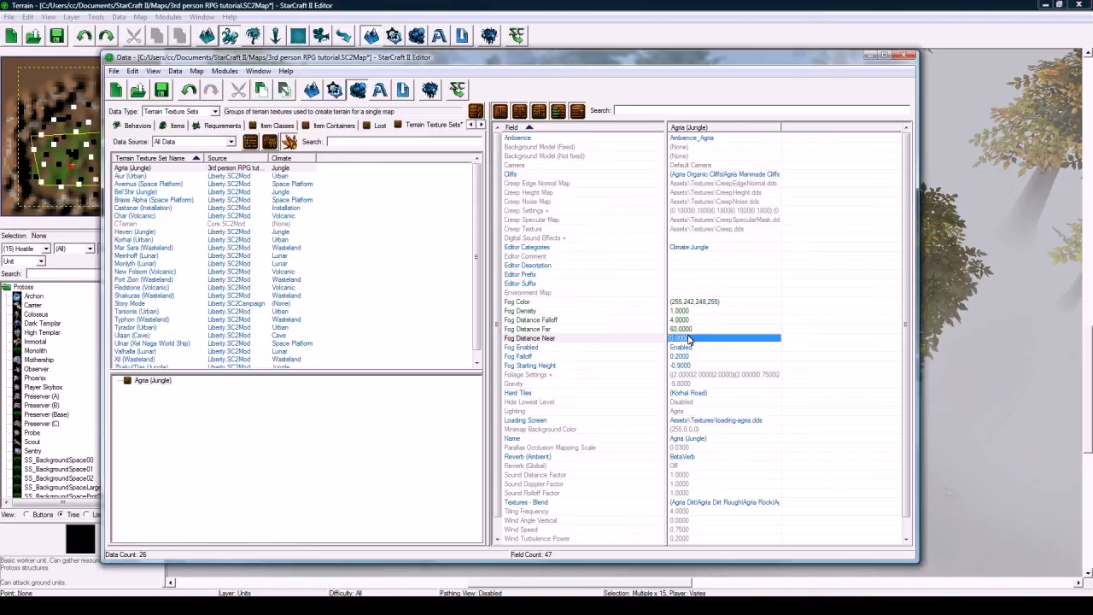
type("20")
key("Return")
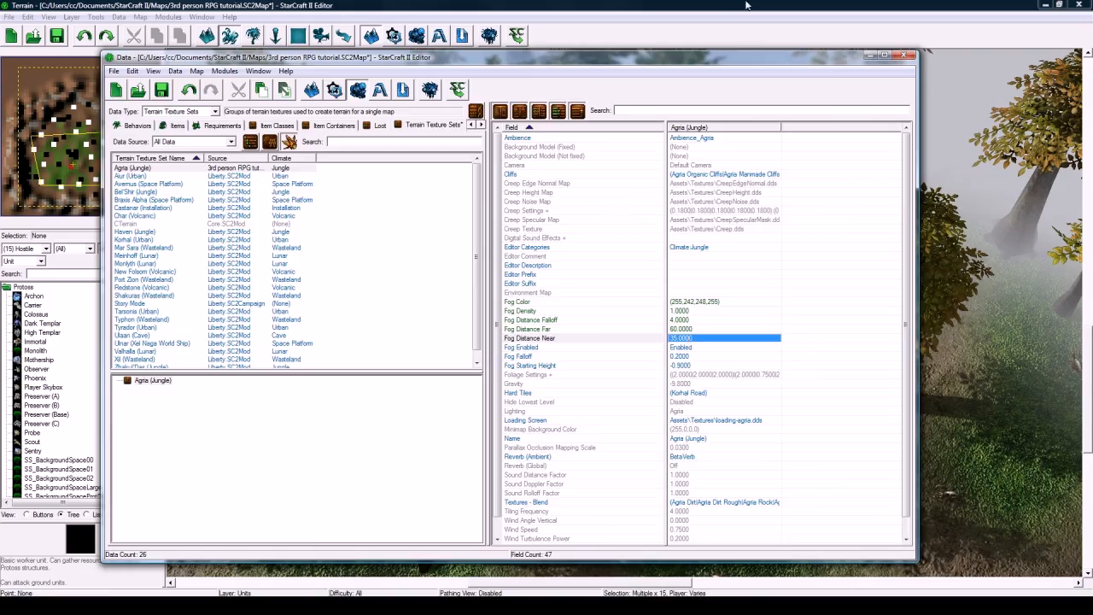
left_click(870, 56)
right_click_drag(674, 207, 655, 258, "ctrl")
right_click_drag(617, 368, 613, 393, "ctrl")
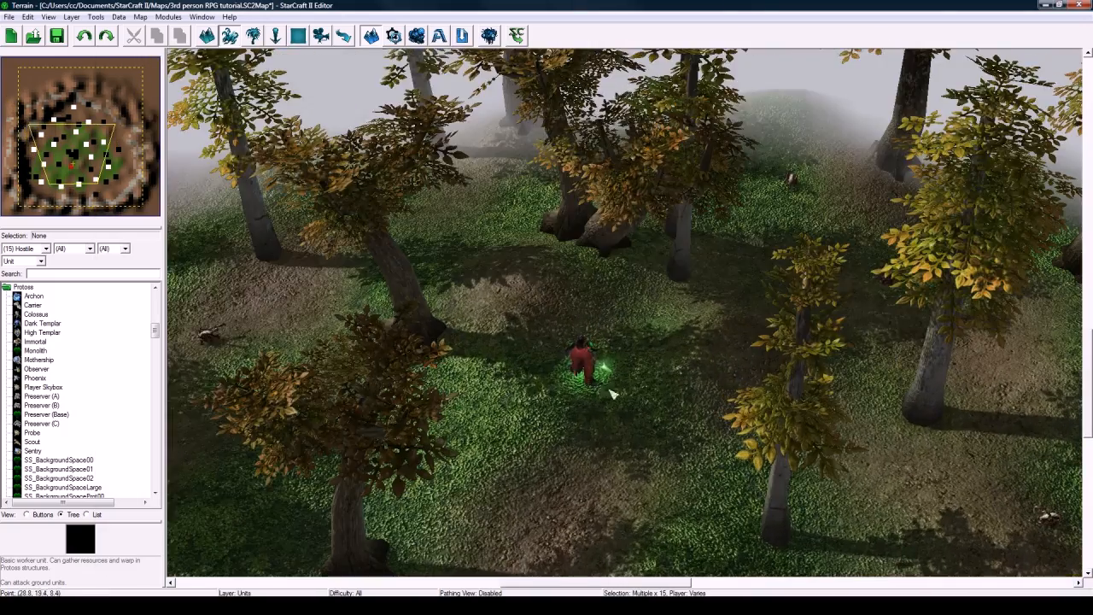
- Set Fog Falloff to 0.11 and Fog Starting Height to -25, checking the forest fog in the terrain view
left_click(545, 596)
left_click(688, 348)
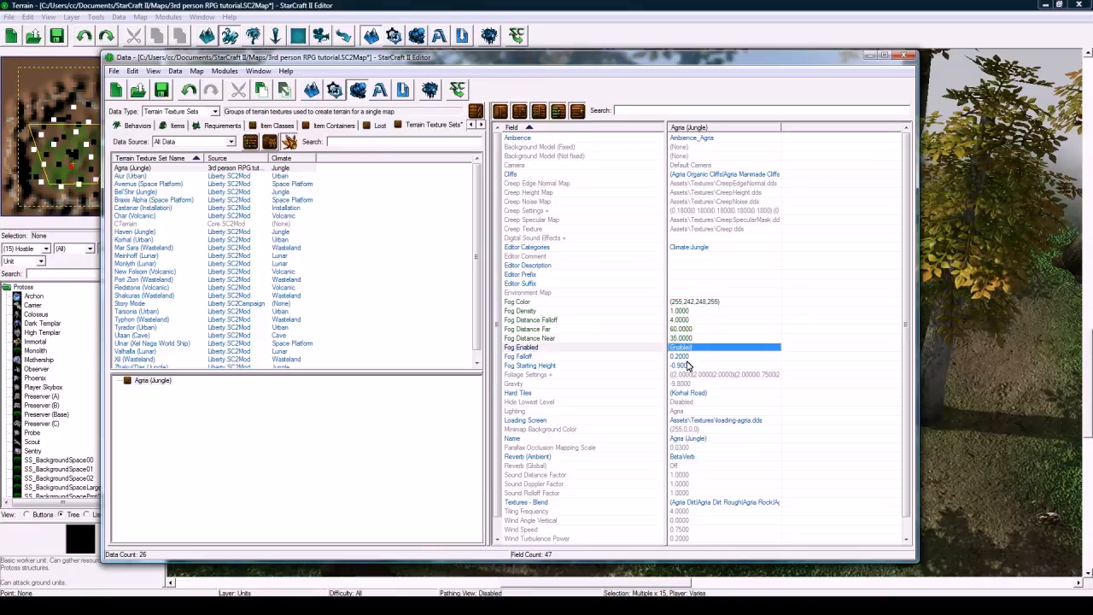
double_click(688, 356)
type("0.11")
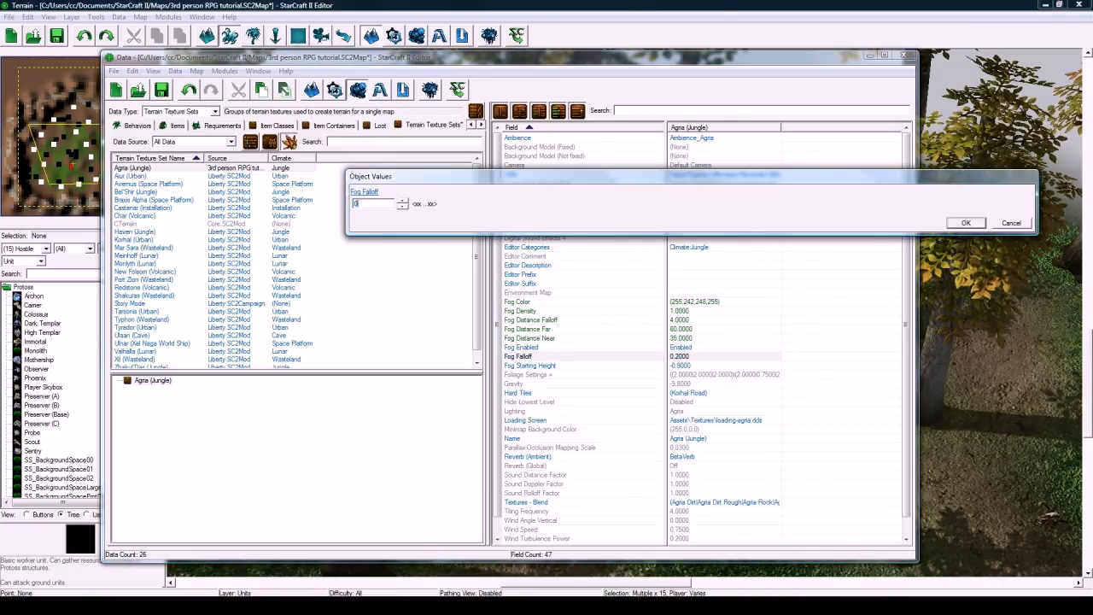
double_click(696, 365)
type("-25")
key("Return")
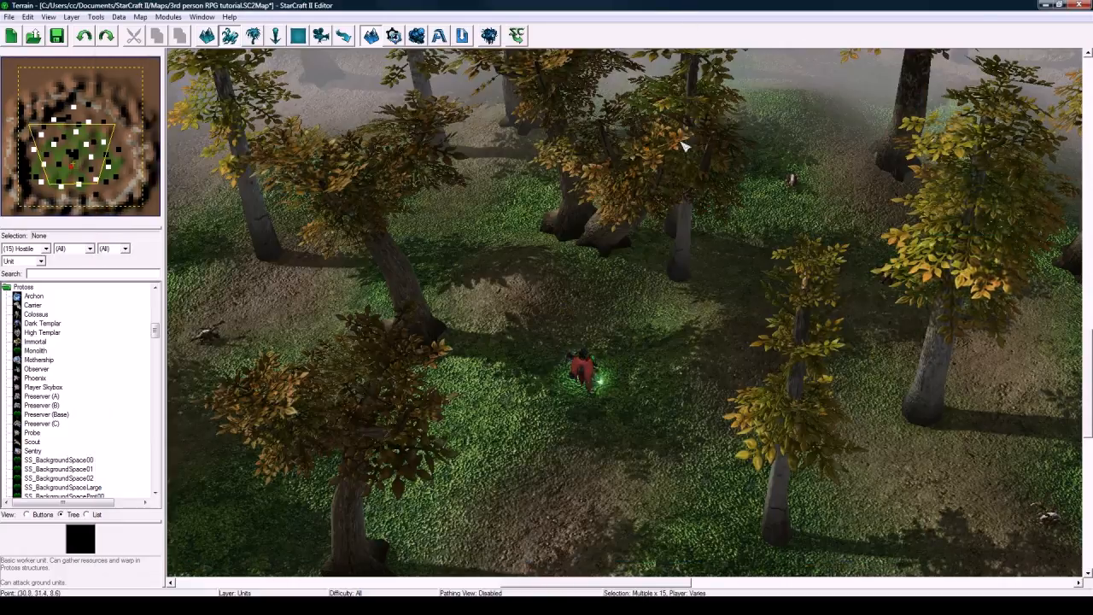
scroll(673, 96, "up", 5)
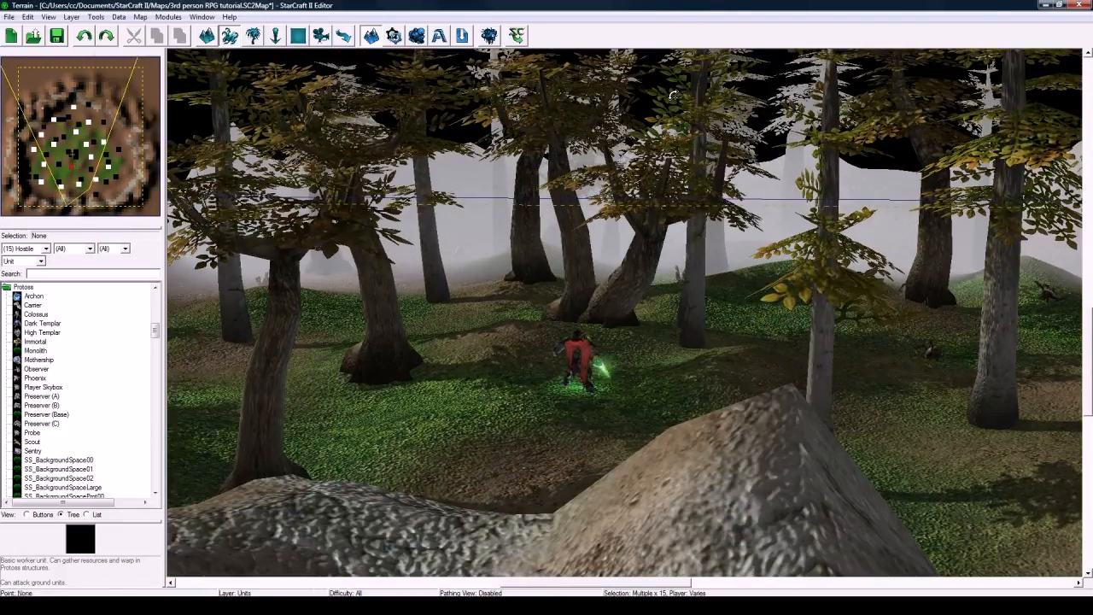
scroll(673, 96, "up", 3)
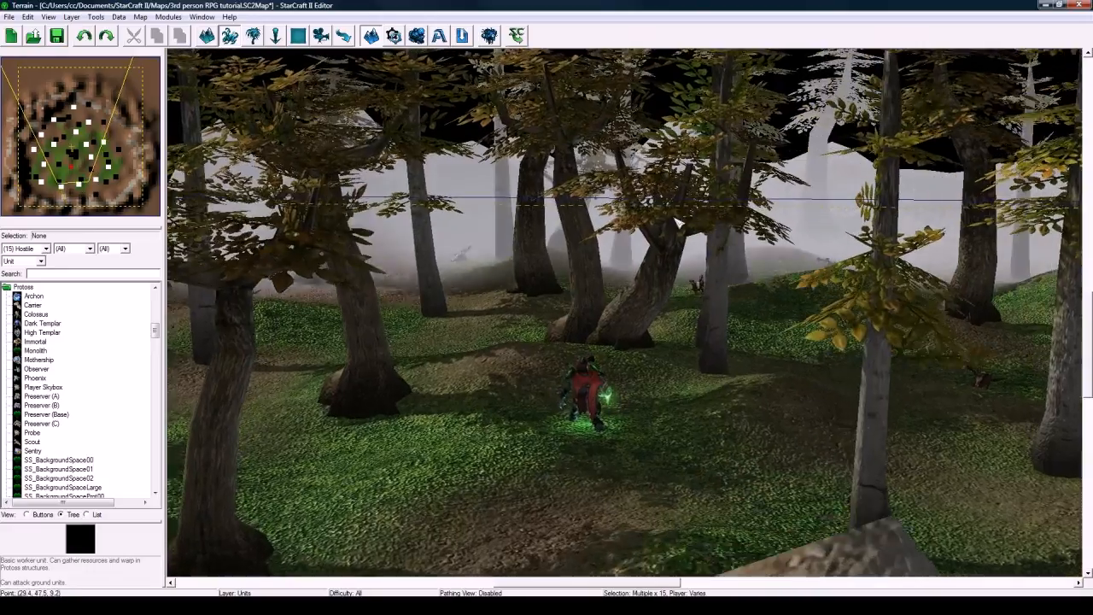
- Switch the Data Editor to the Lights data type and select the Agria tileset light
left_click(416, 35)
left_click(199, 113)
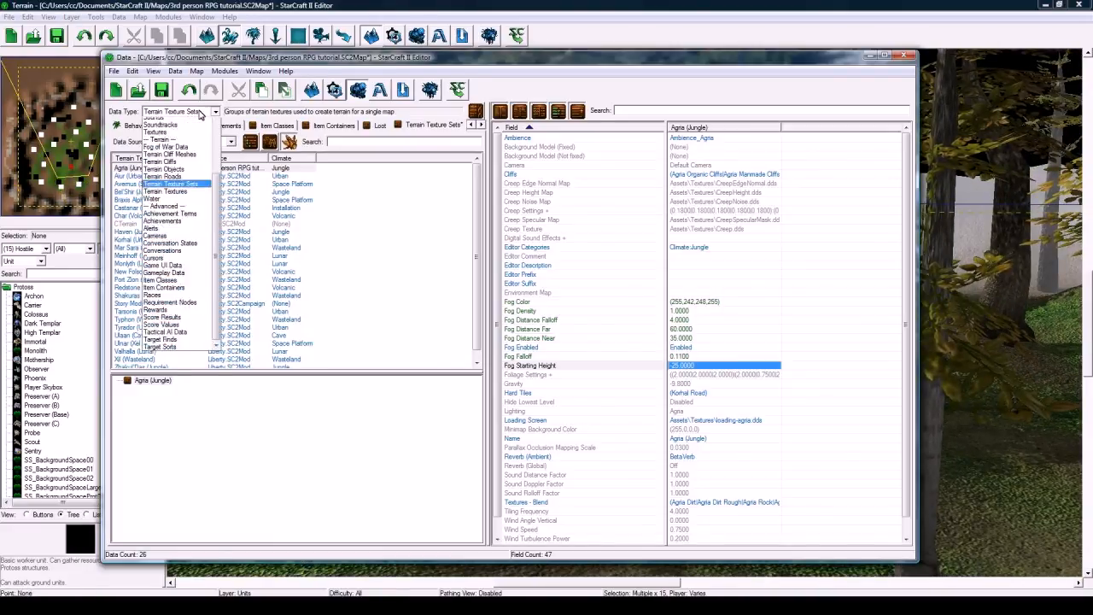
scroll(171, 247, "up", 7)
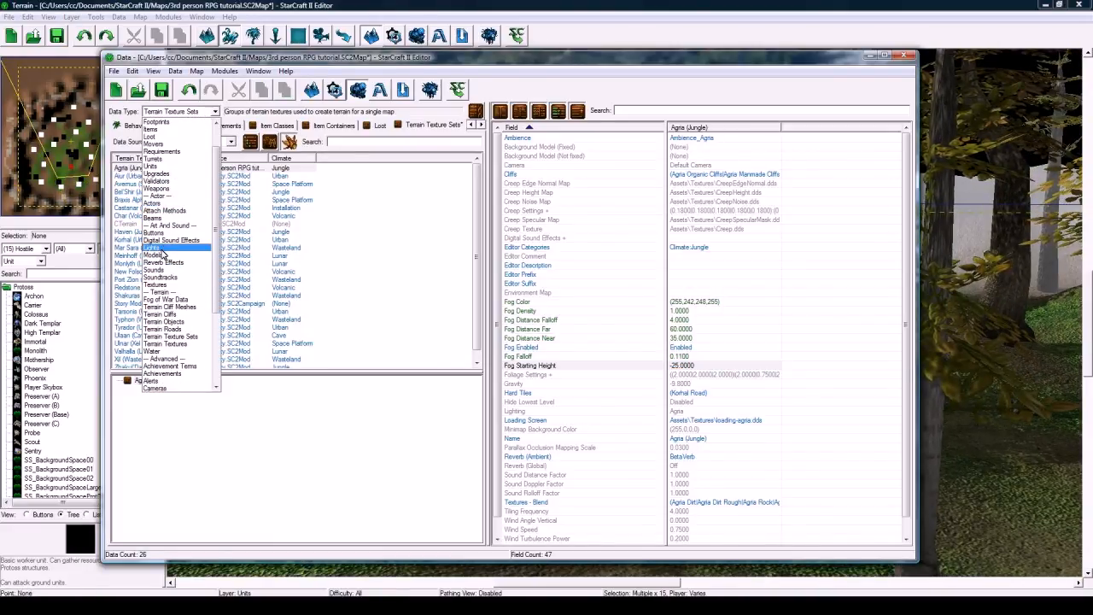
left_click(163, 249)
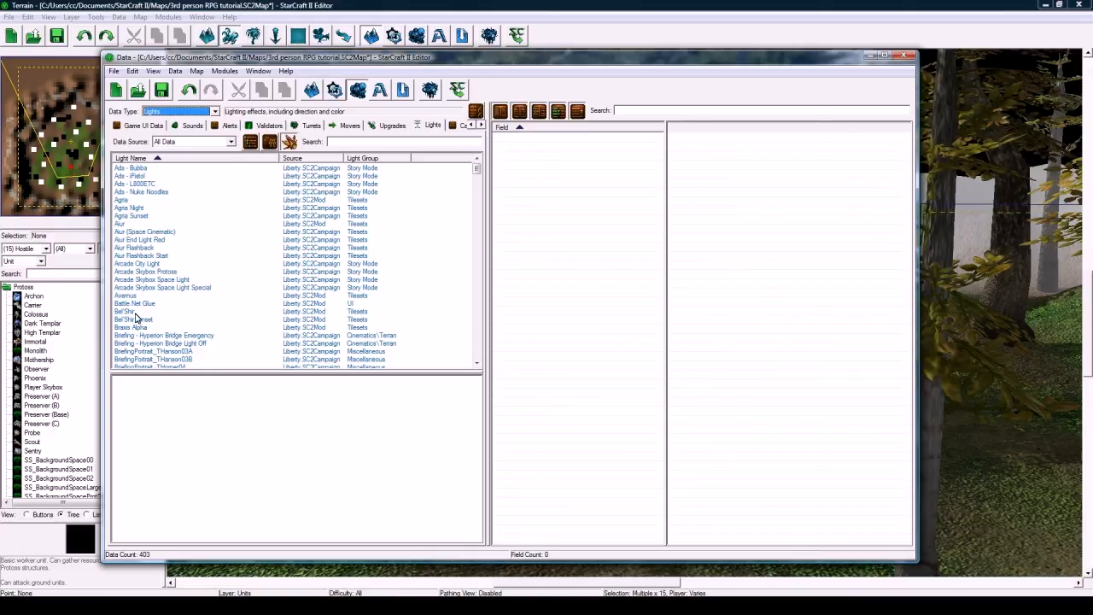
left_click(252, 200)
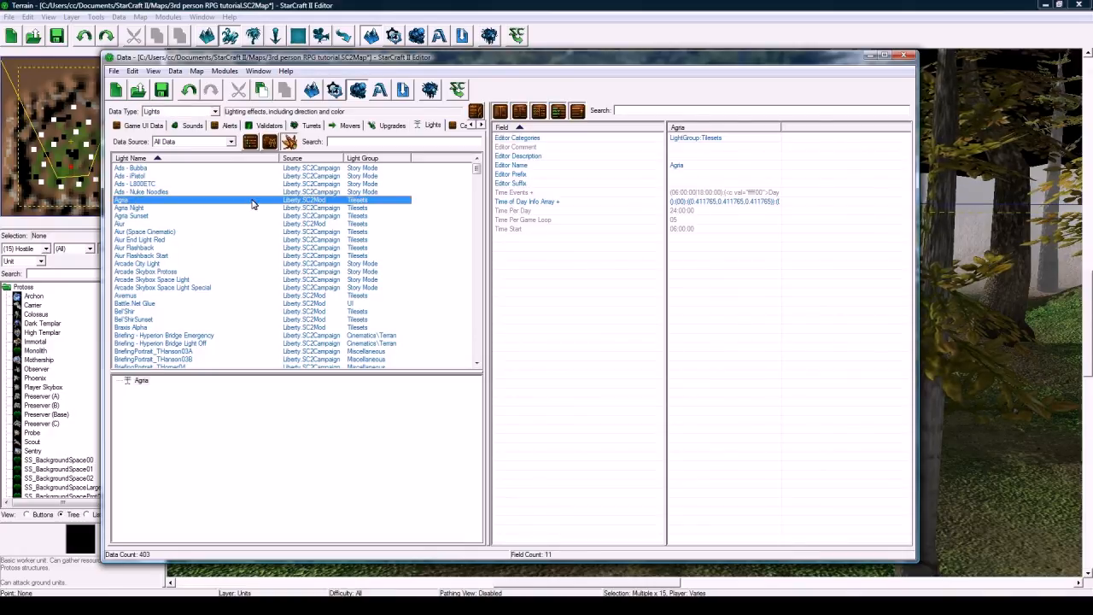
- Set the Agria light's tone mapping Exposure to 2.125 and Bloom Threshold to 0.75, checking the lighting in the terrain view
double_click(683, 203)
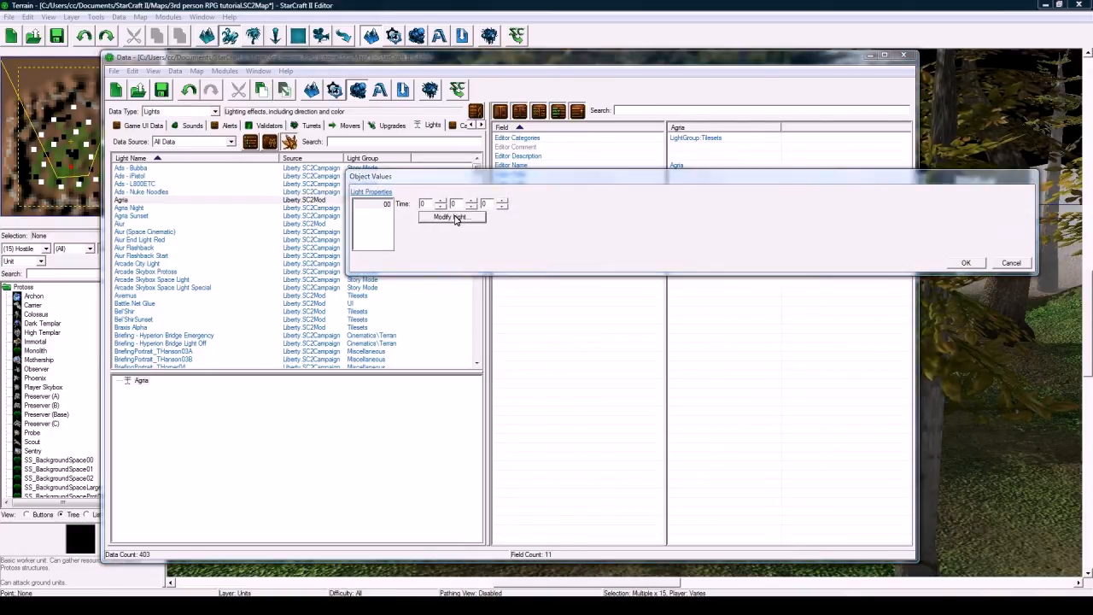
left_click(455, 218)
left_click(403, 85)
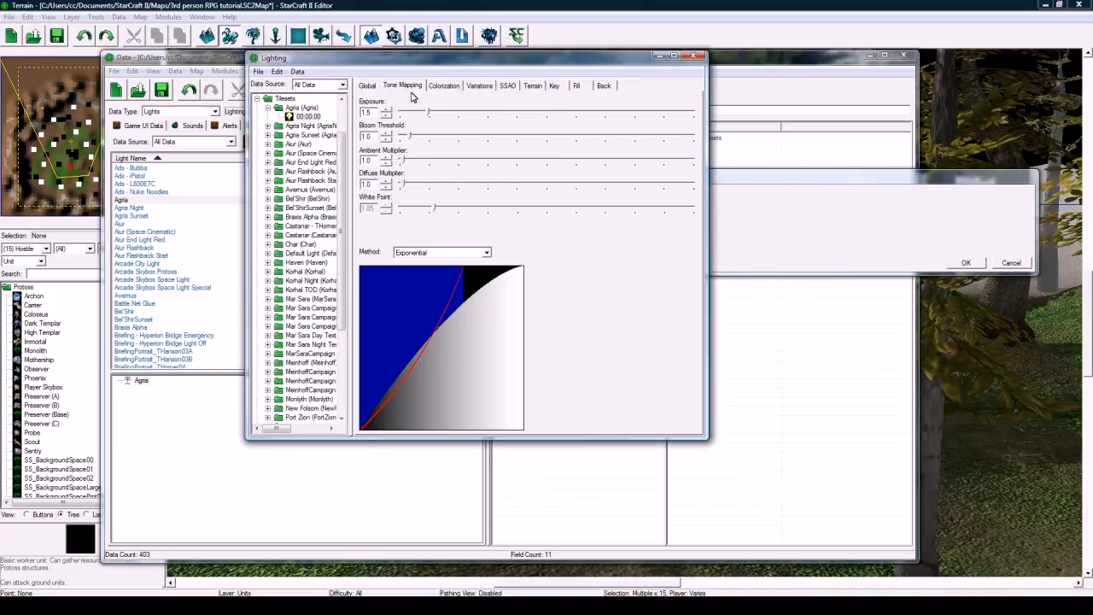
left_click_drag(438, 114, 427, 112)
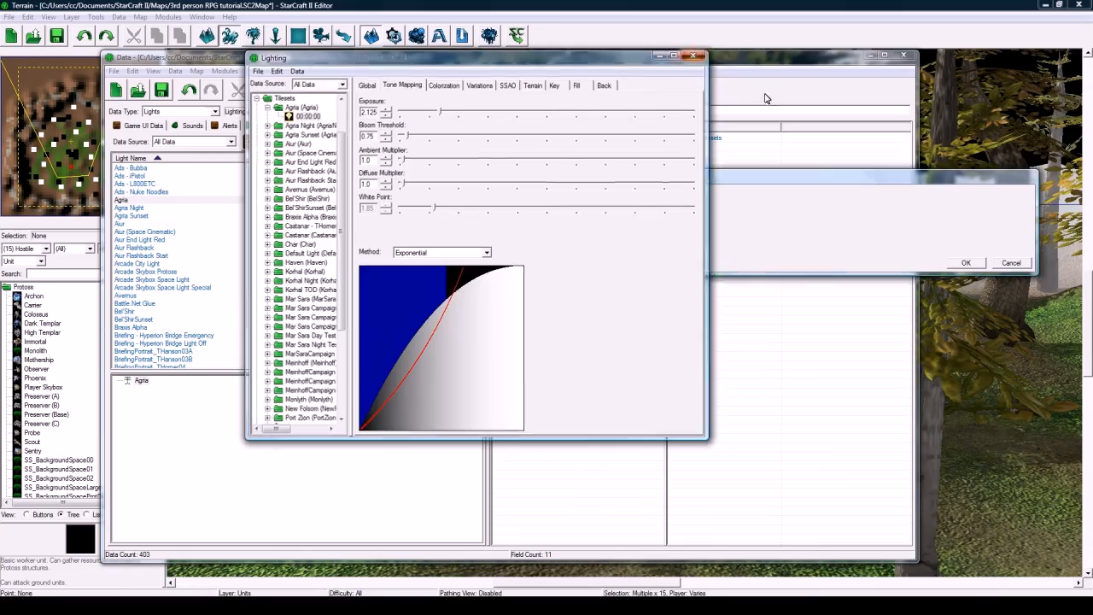
left_click(694, 55)
left_click(966, 262)
left_click(731, 6)
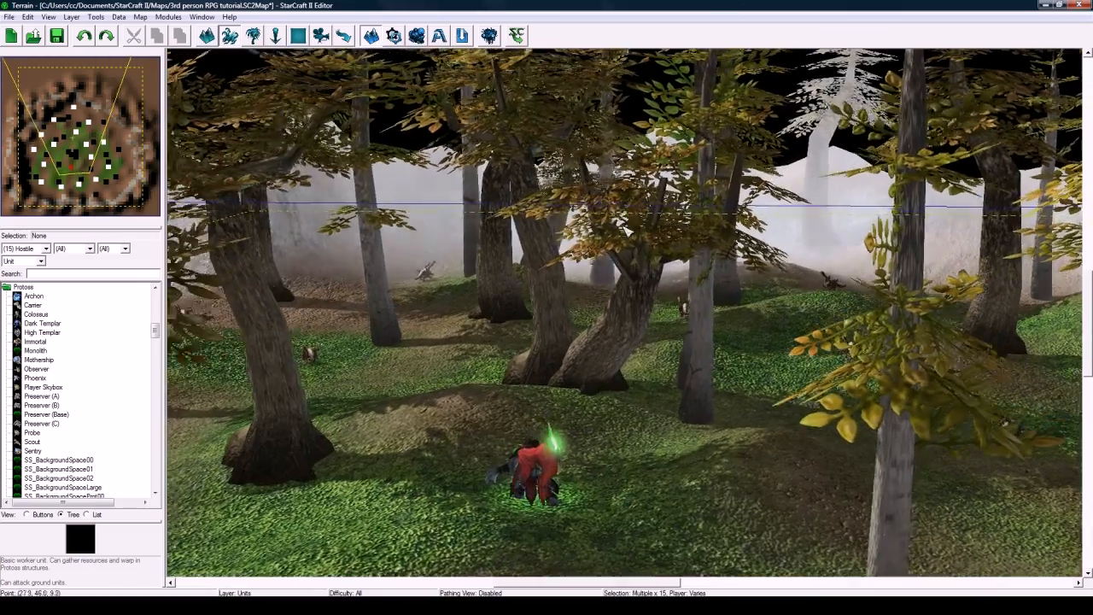
scroll(610, 285, "up", 5)
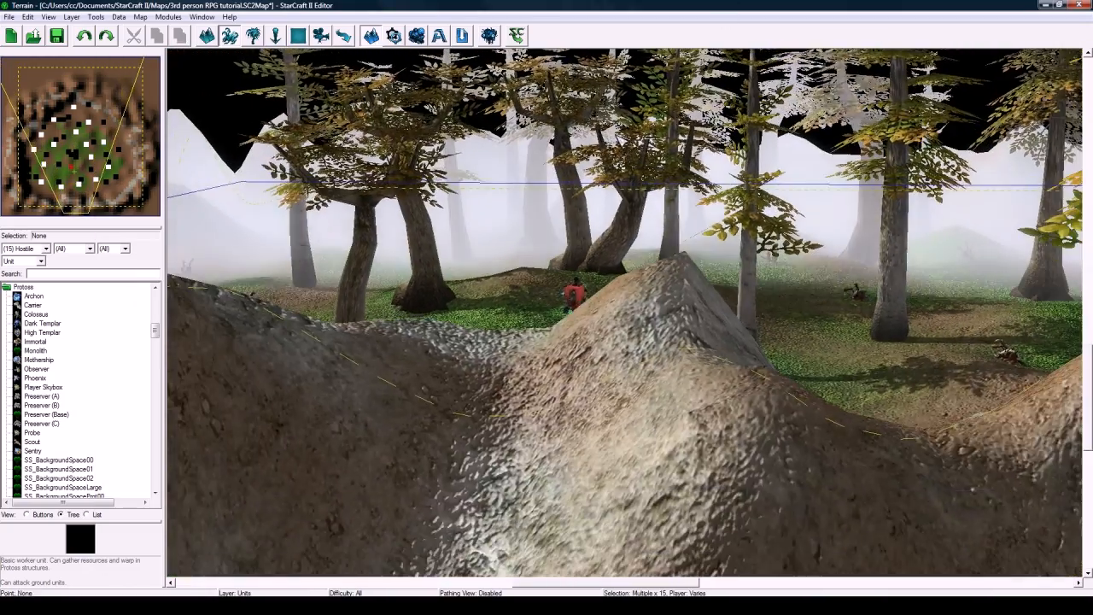
key("Up")
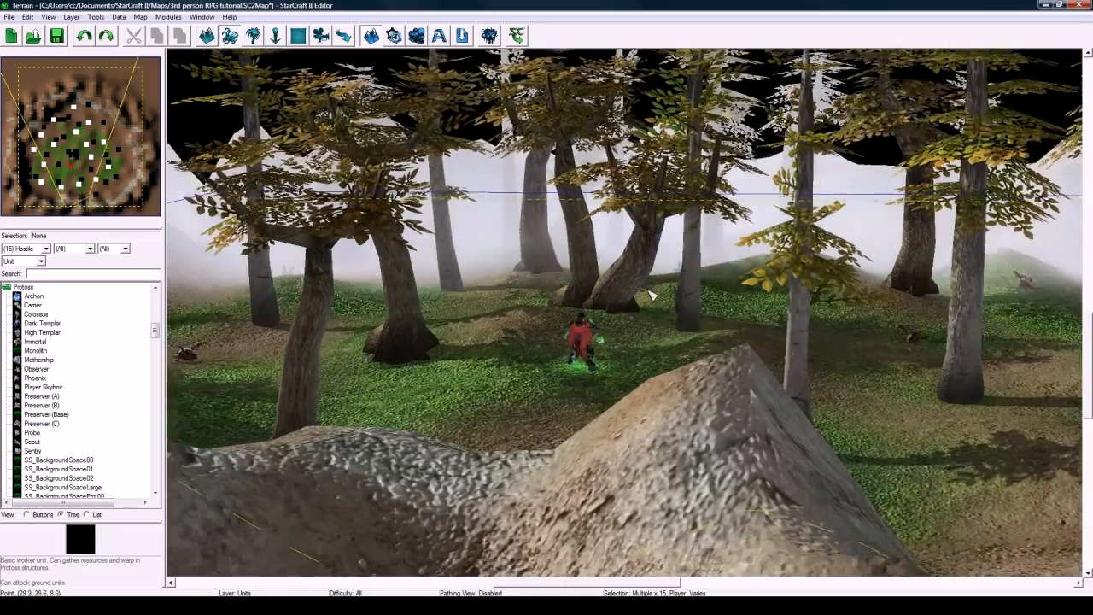
key("Up")
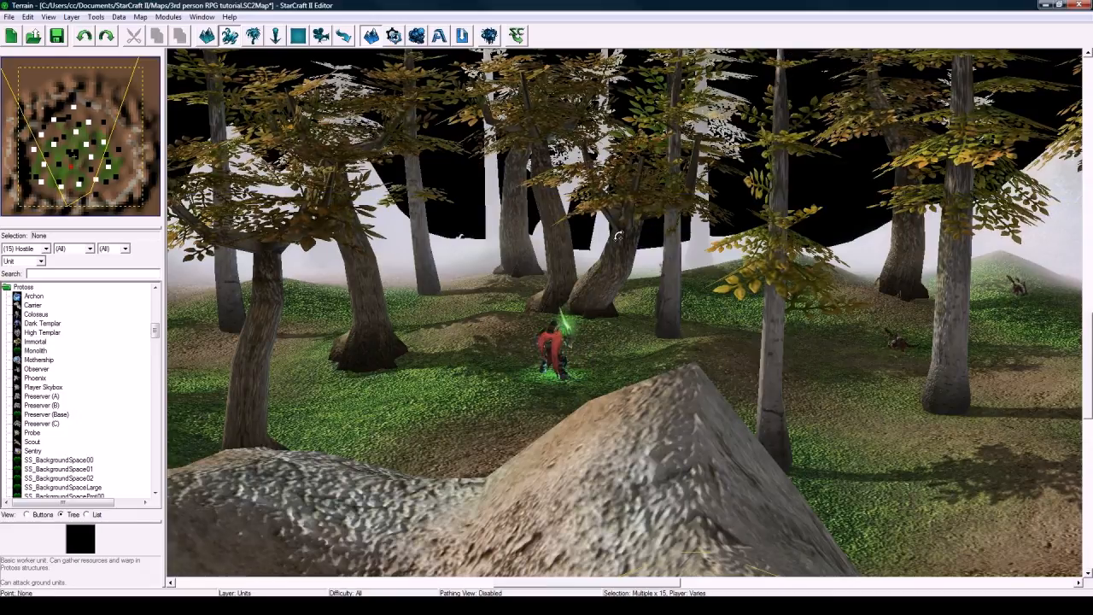
- Examine the fog and the Agria lighting in the forest around Zeratul in the terrain view, both near the ground and from above
key("Down")
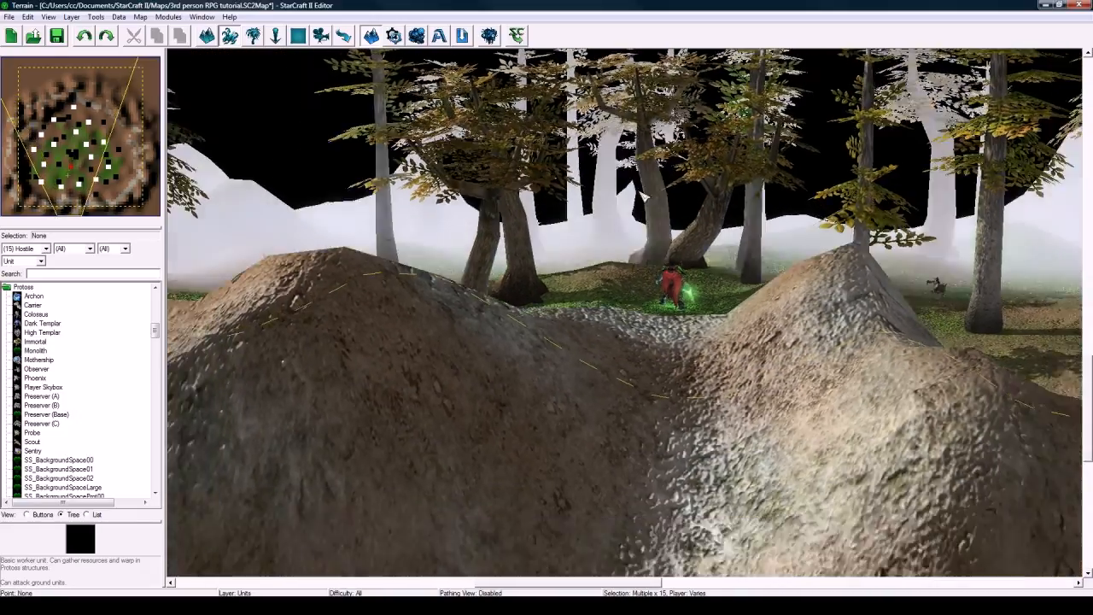
key("Up")
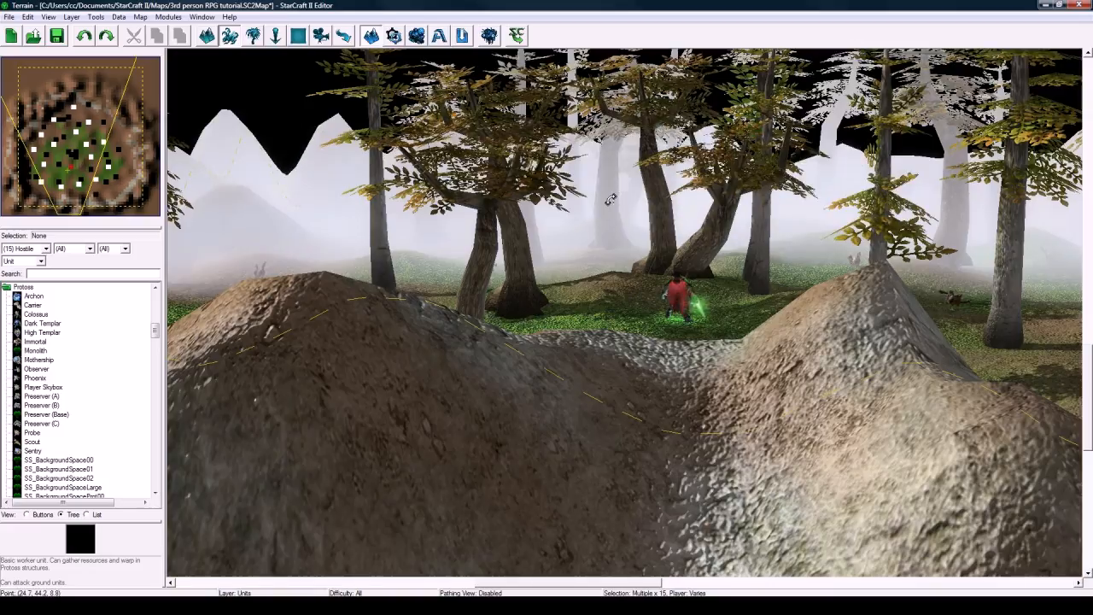
key("Up")
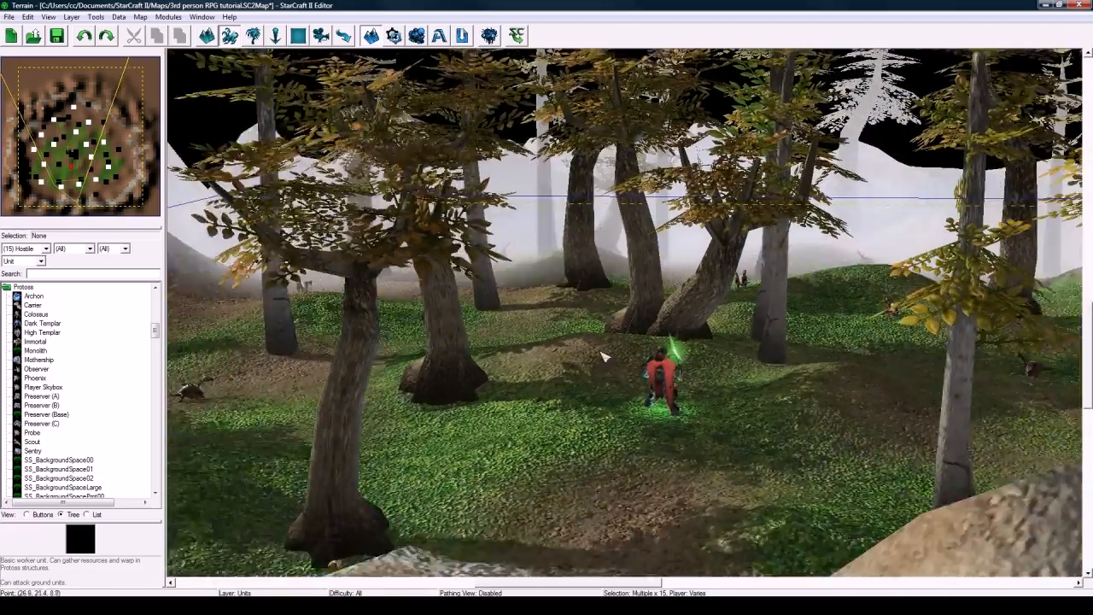
key("Up")
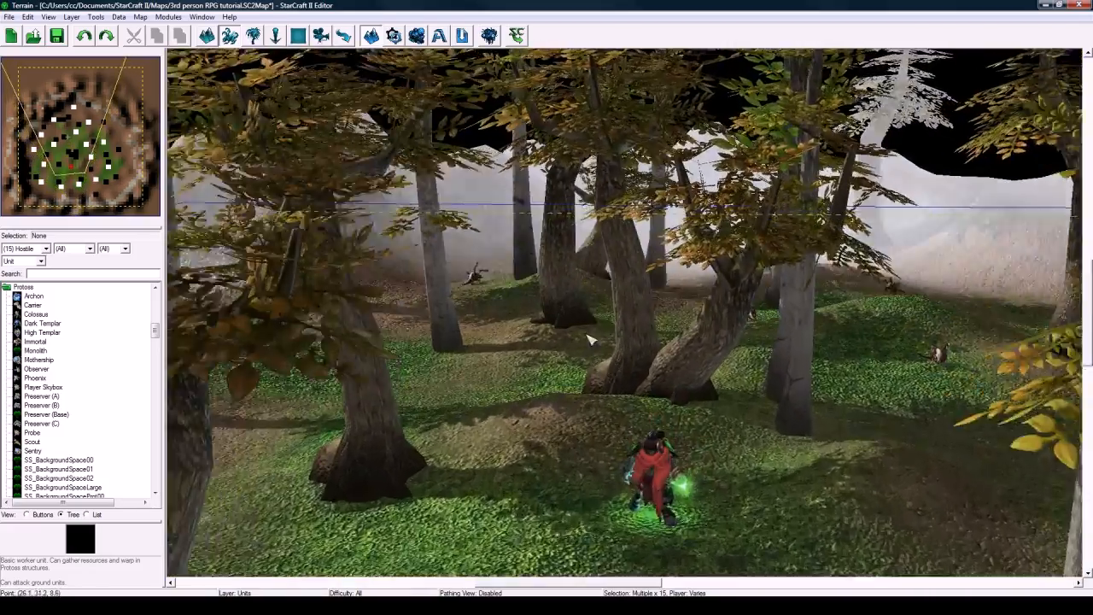
key("Down")
key("Up")
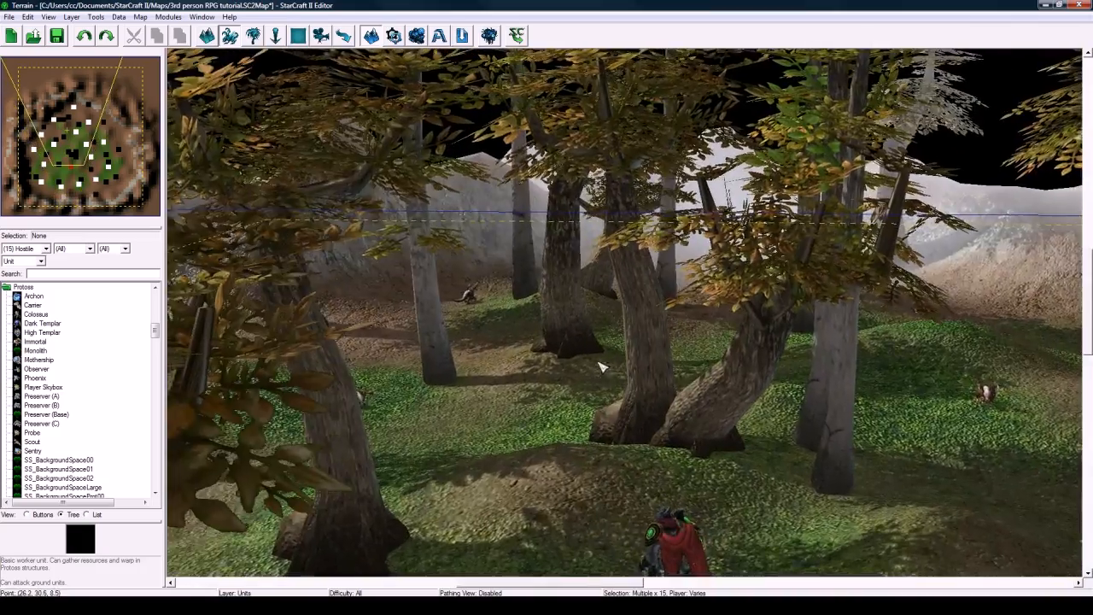
key("Down")
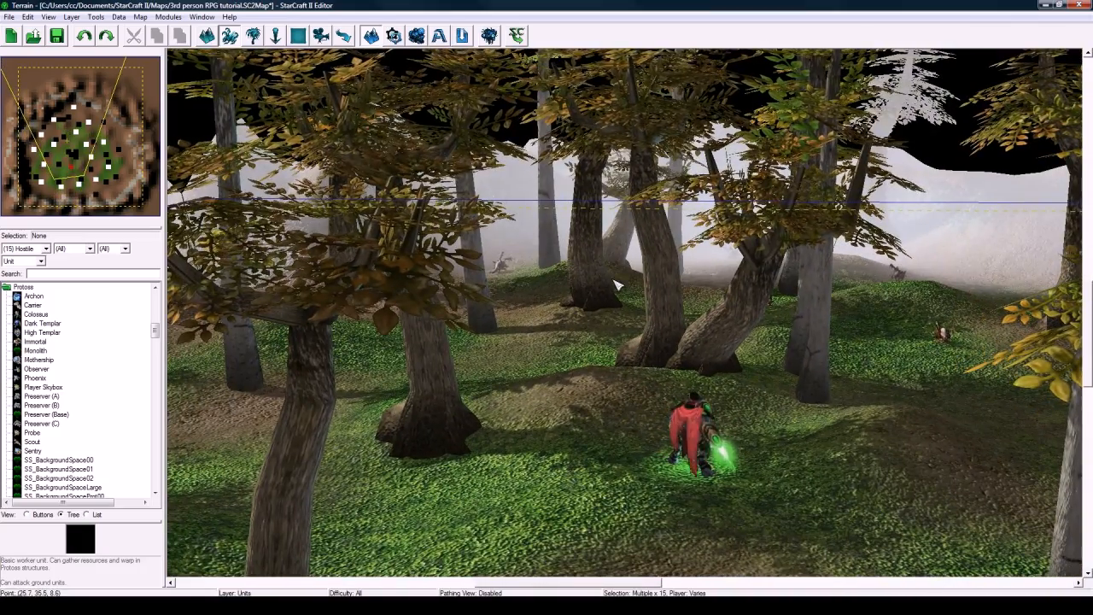
scroll(600, 267, "down", 5)
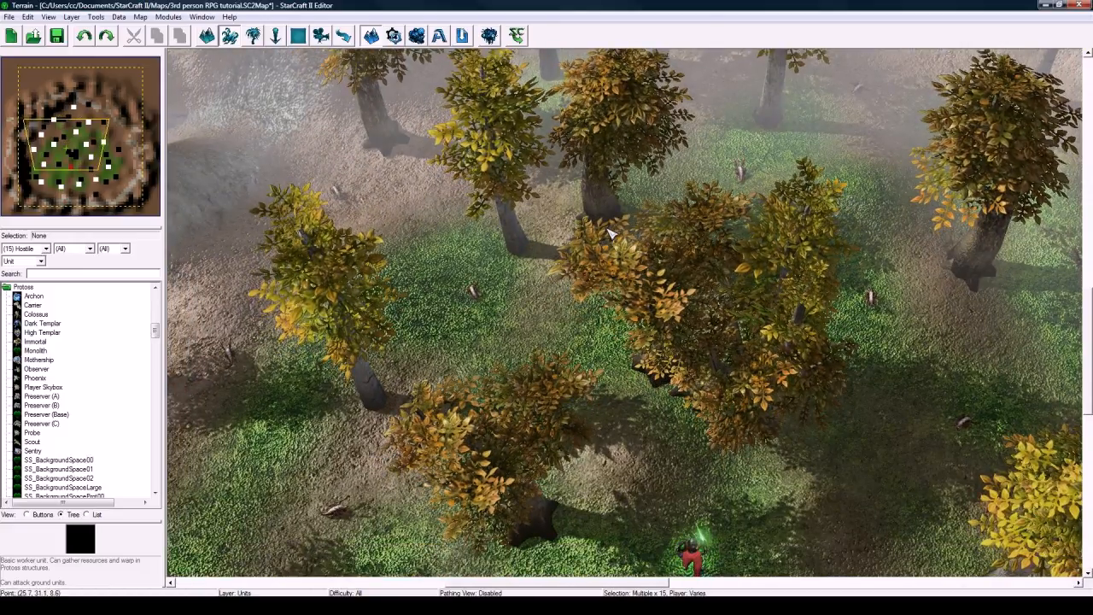
key("Down")
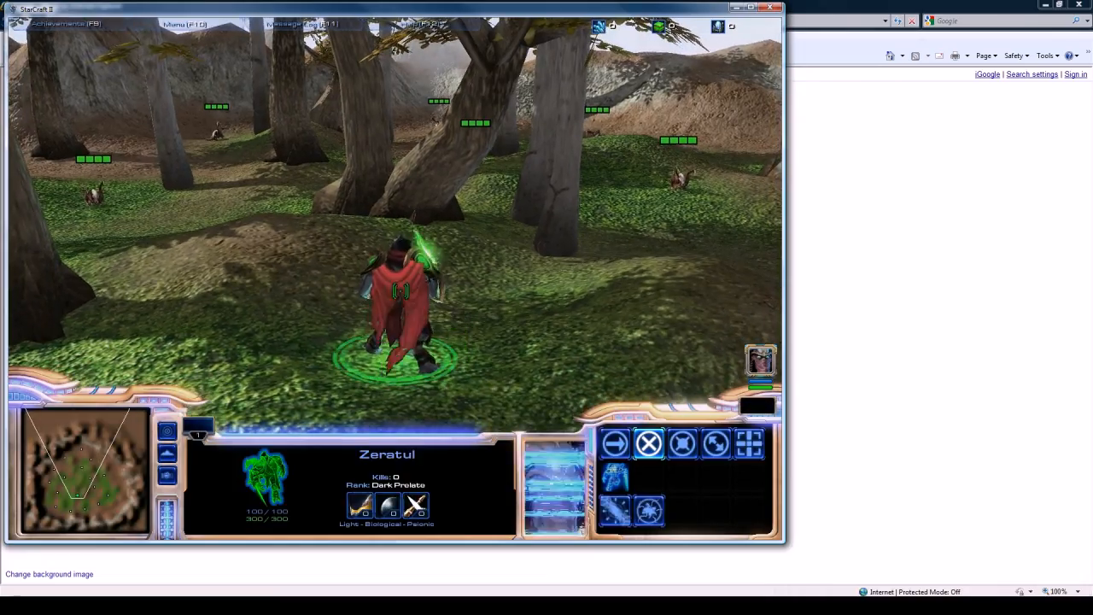
- Play-test the map in StarCraft II by walking Zeratul through the forest and stopping him, checking the following camera, skybox, fog and lighting
right_click(490, 341)
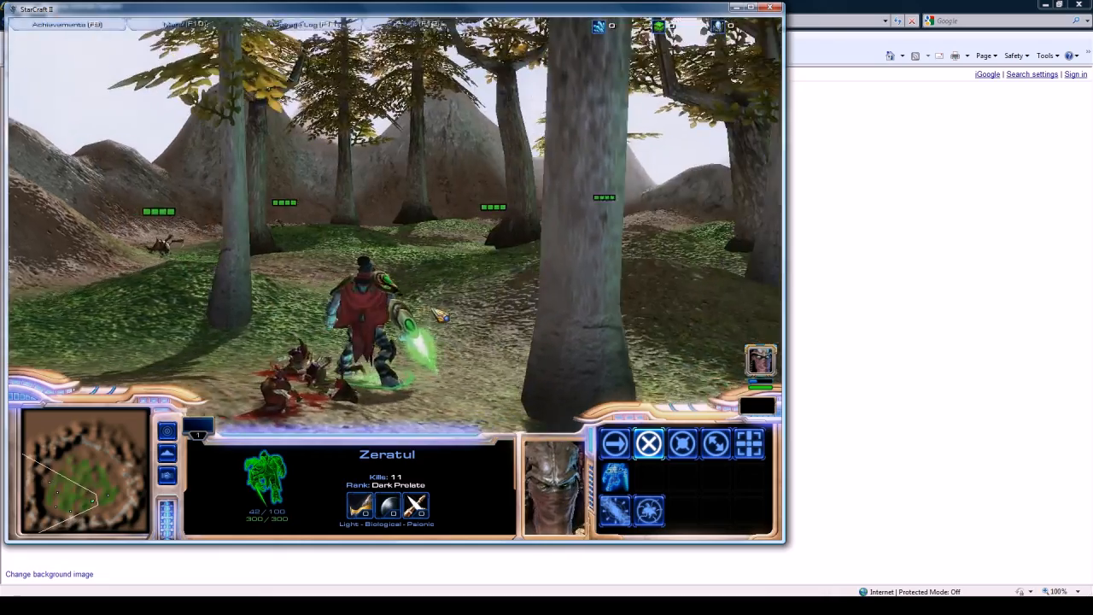
right_click(450, 323)
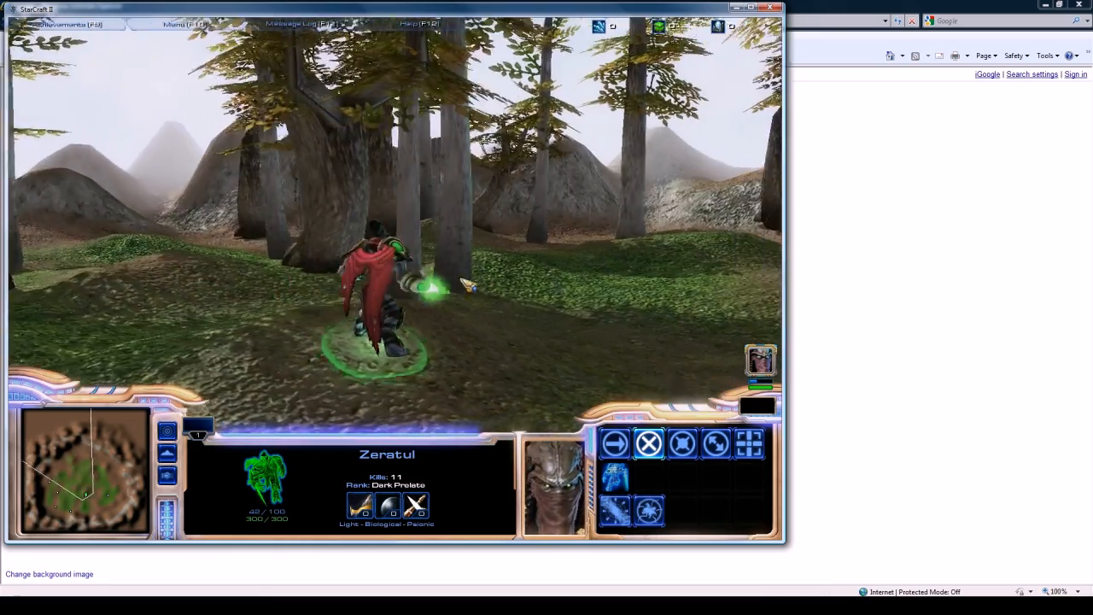
right_click(465, 286)
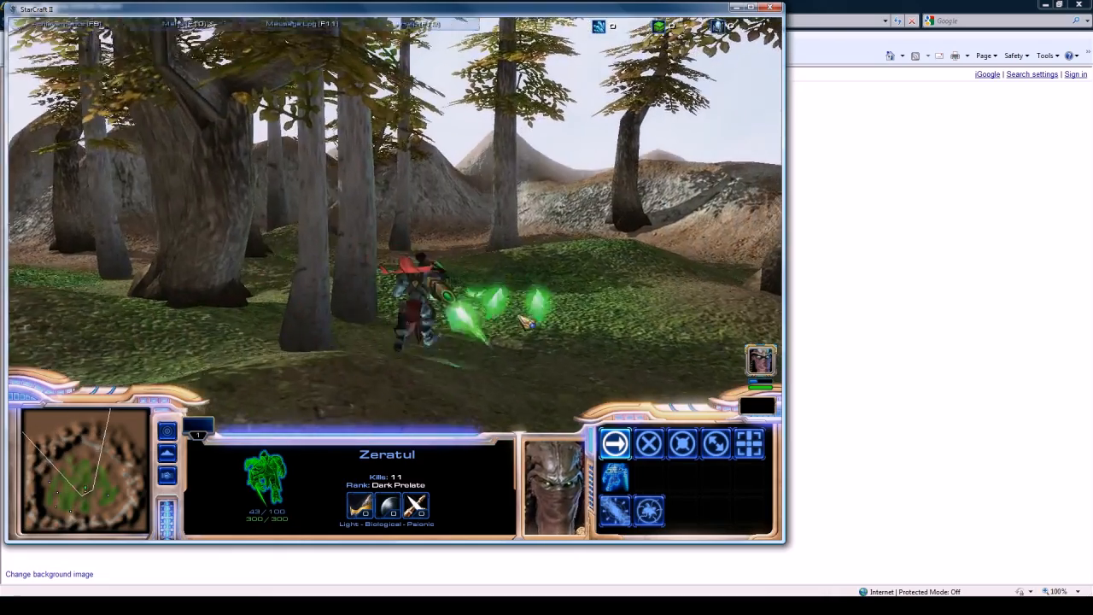
key("s")
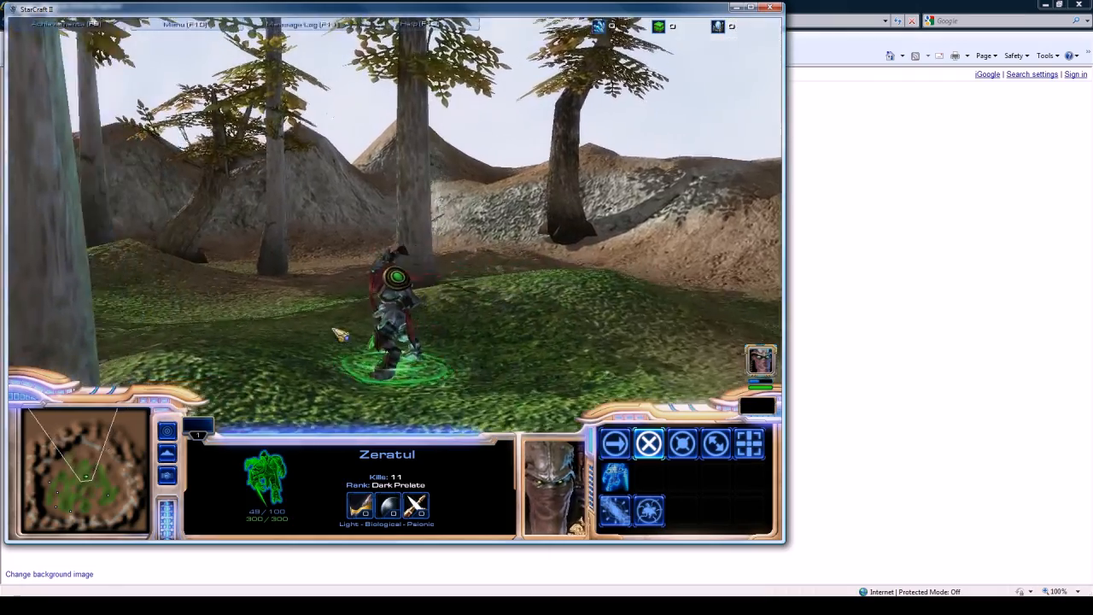